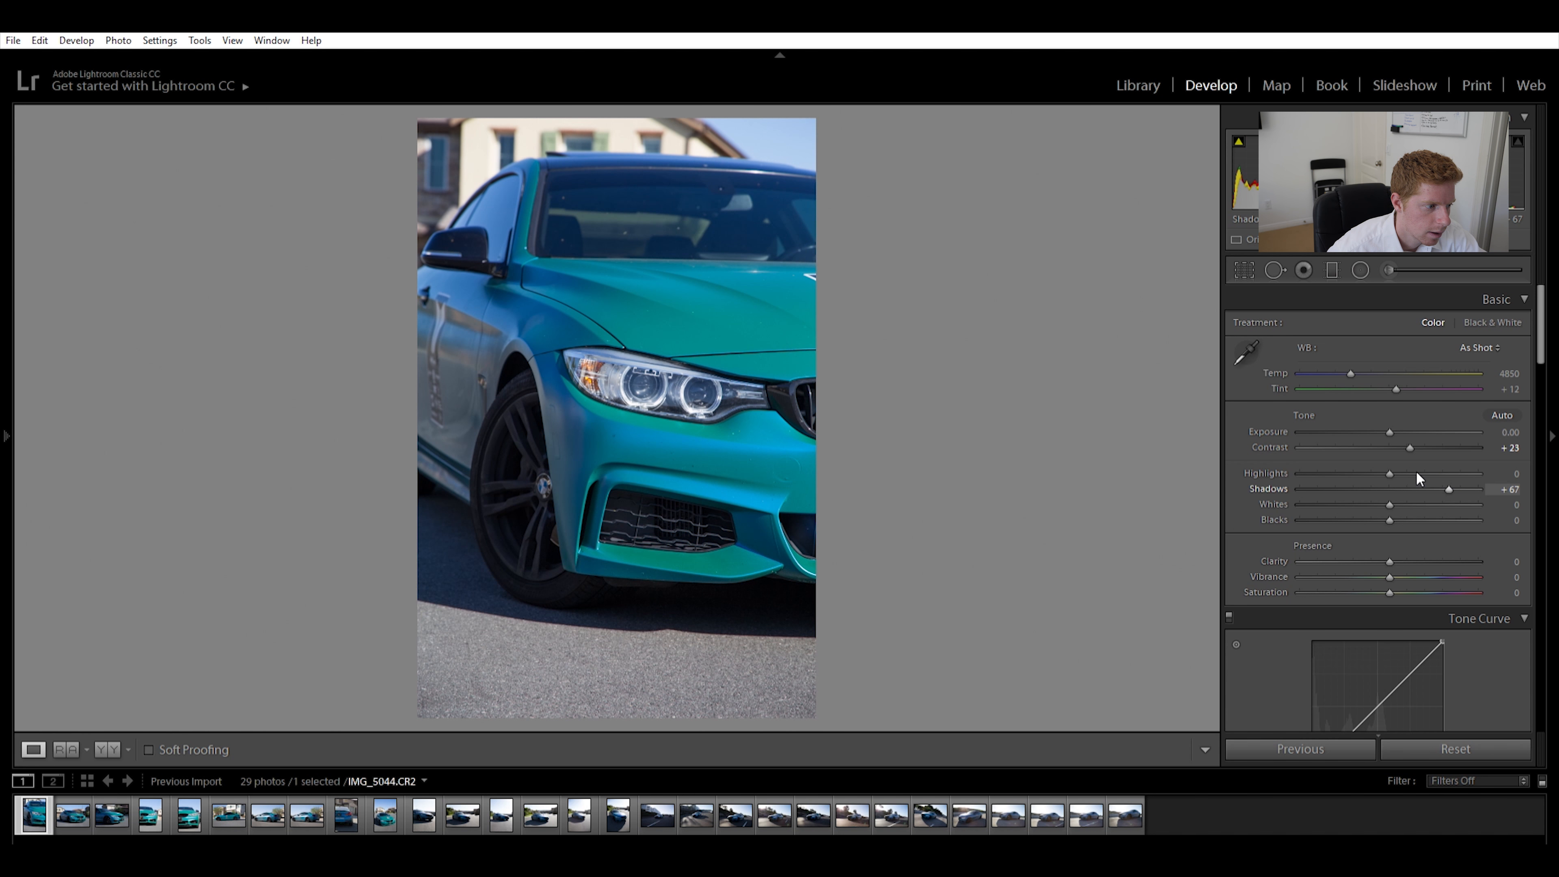
Set Blacks to -10, Clarity to +25 and Vibrance to +10 in the photo's basic adjustments
{"action": "left_click_drag", "start_coordinate": [1388, 517], "coordinate": [1378, 513]}
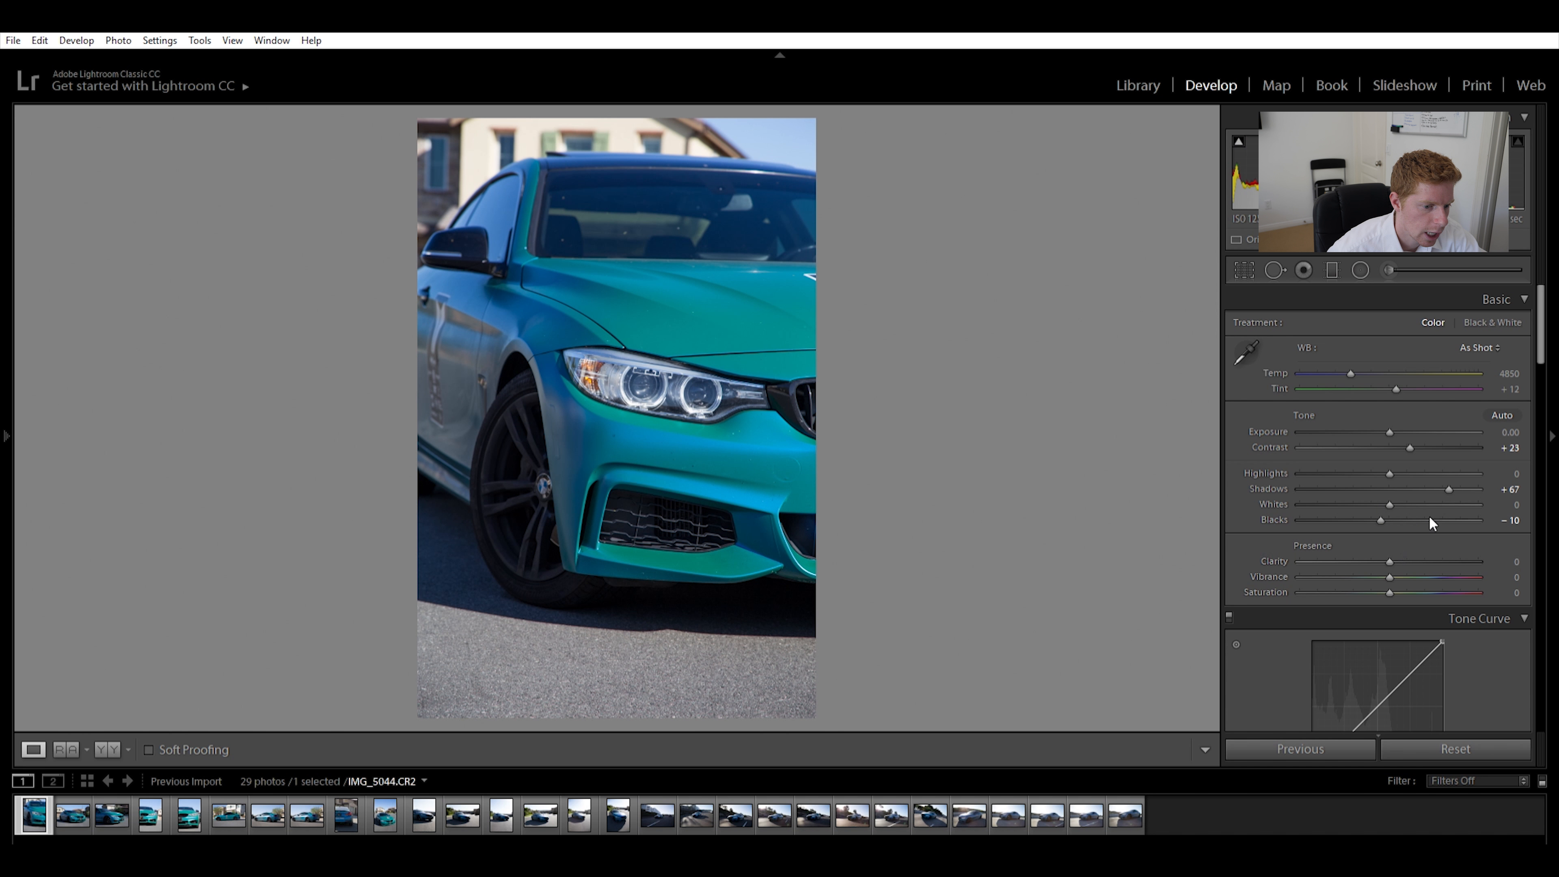
{"action": "left_click", "coordinate": [1514, 558]}
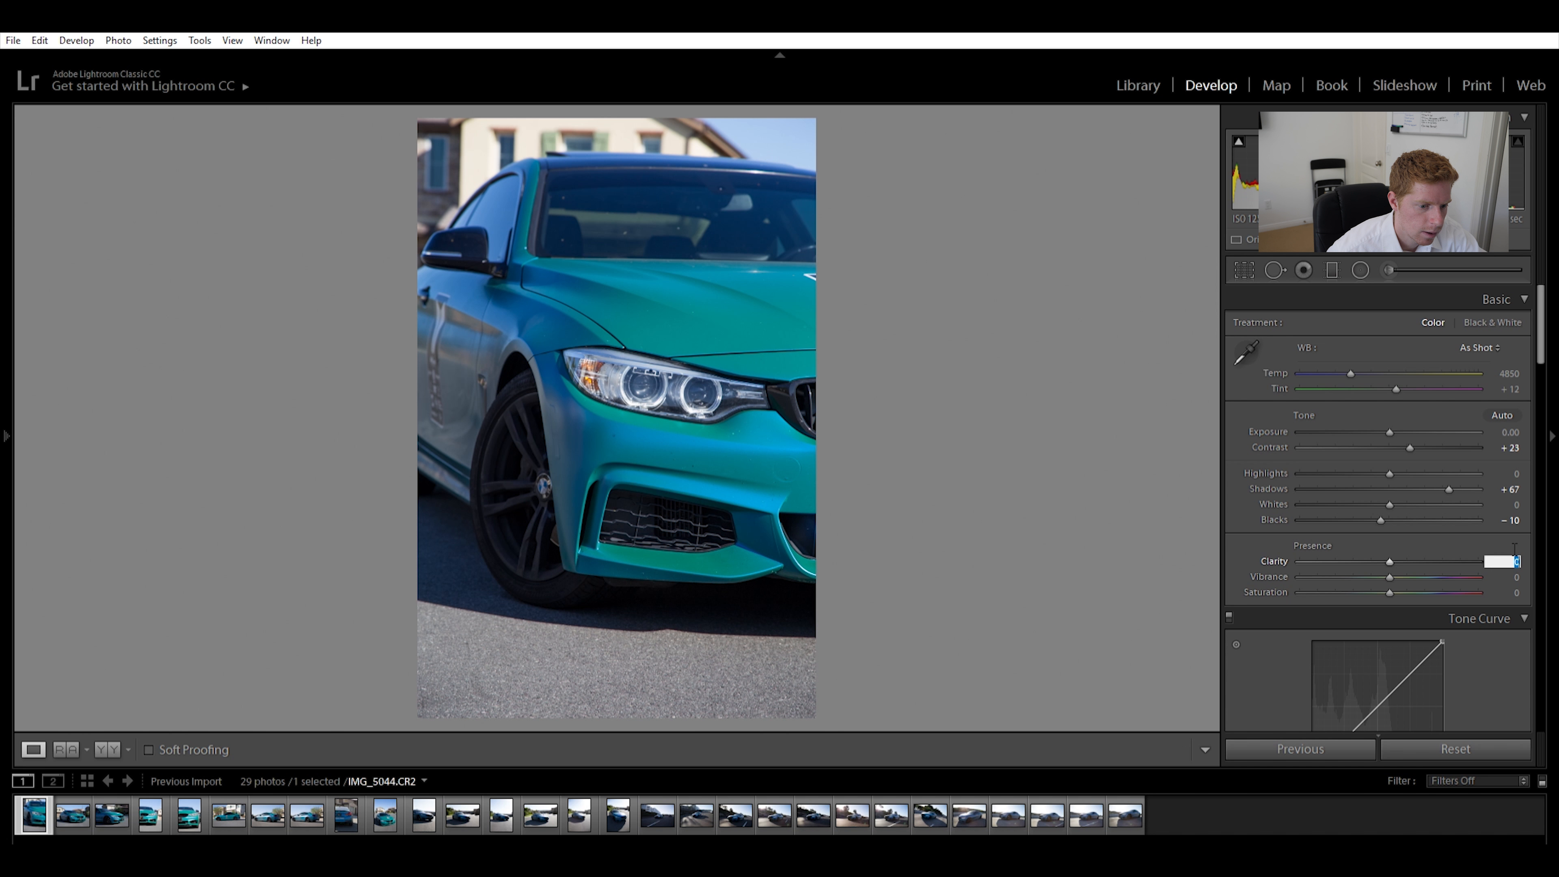
{"action": "type", "text": "25"}
{"action": "key", "text": "Tab"}
{"action": "left_click_drag", "start_coordinate": [1402, 560], "coordinate": [1397, 561]}
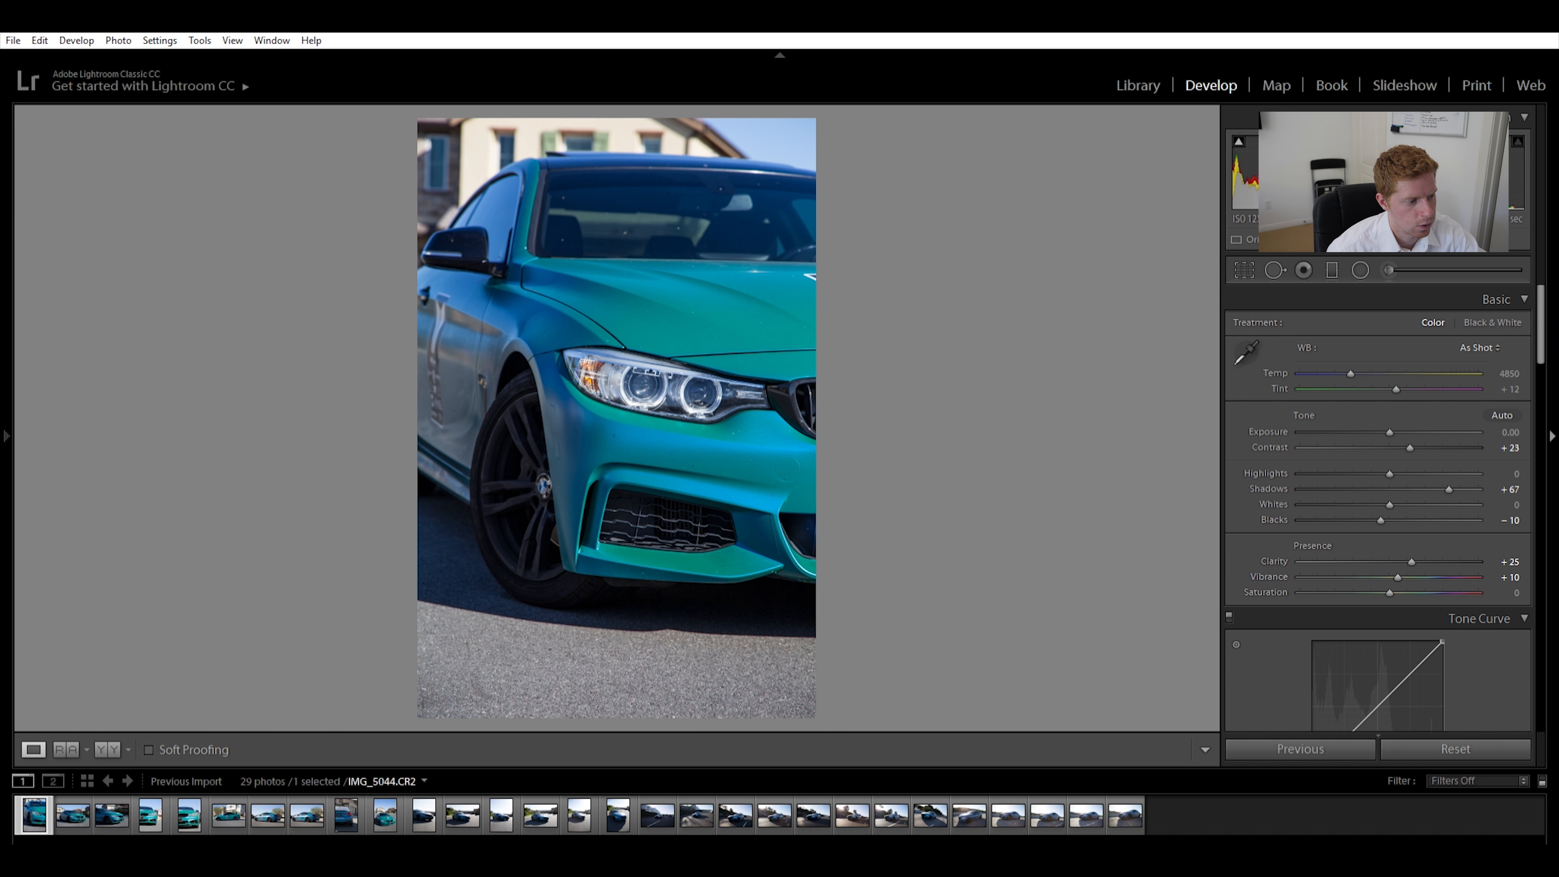
Split-tone the photo with highlights at hue 37, saturation 13 and shadows at hue 215, saturation 5
{"action": "left_click_drag", "start_coordinate": [1545, 317], "coordinate": [1539, 409]}
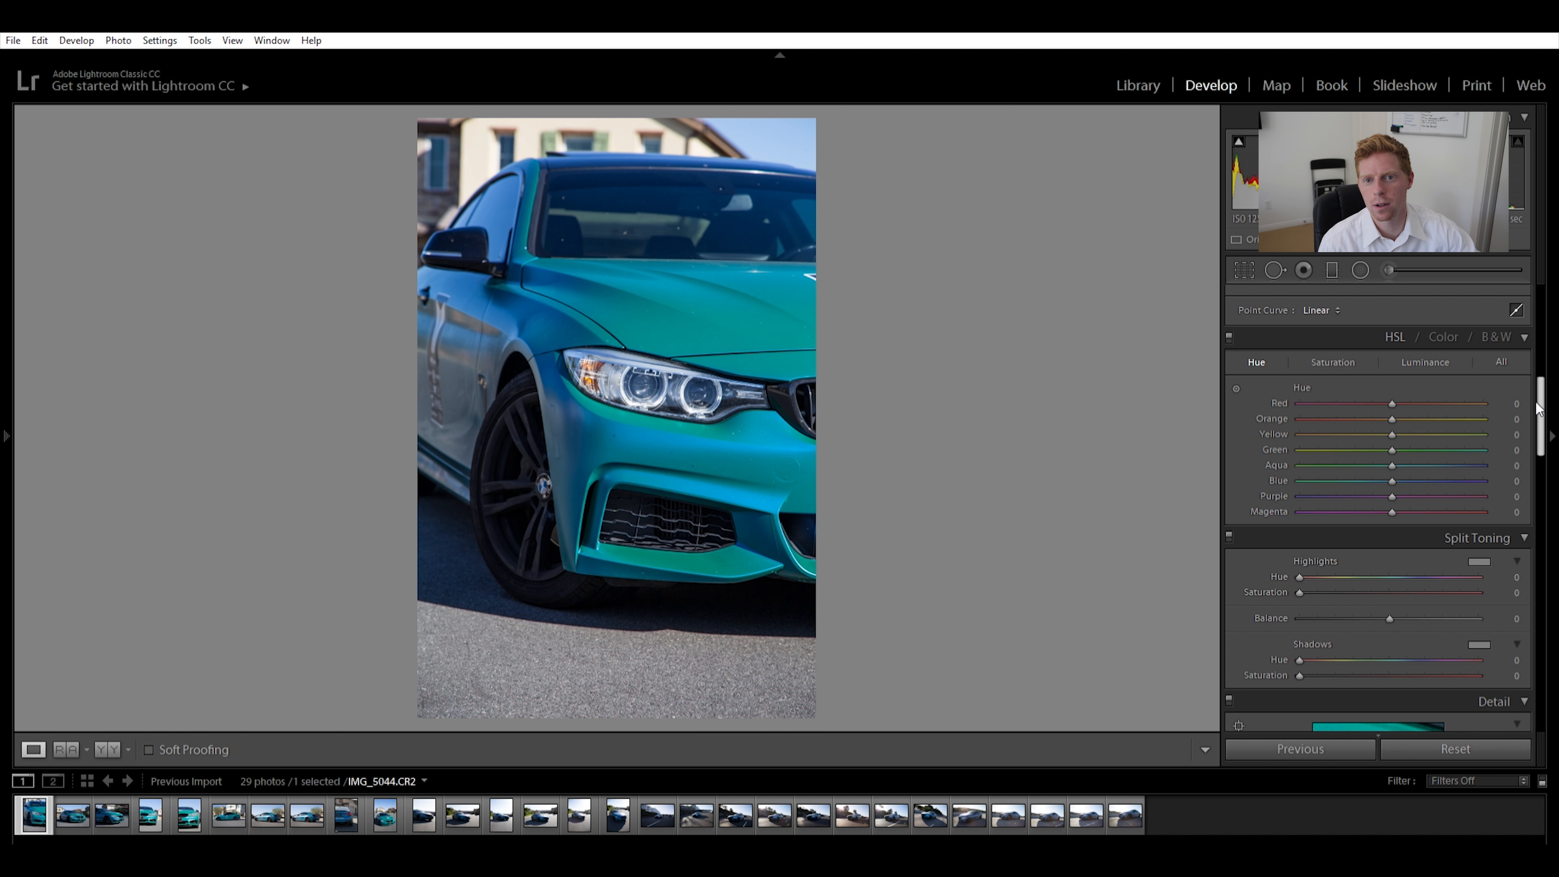
{"action": "left_click_drag", "start_coordinate": [1539, 409], "coordinate": [1514, 429]}
{"action": "scroll", "coordinate": [1515, 433], "scroll_direction": "up", "scroll_amount": 2}
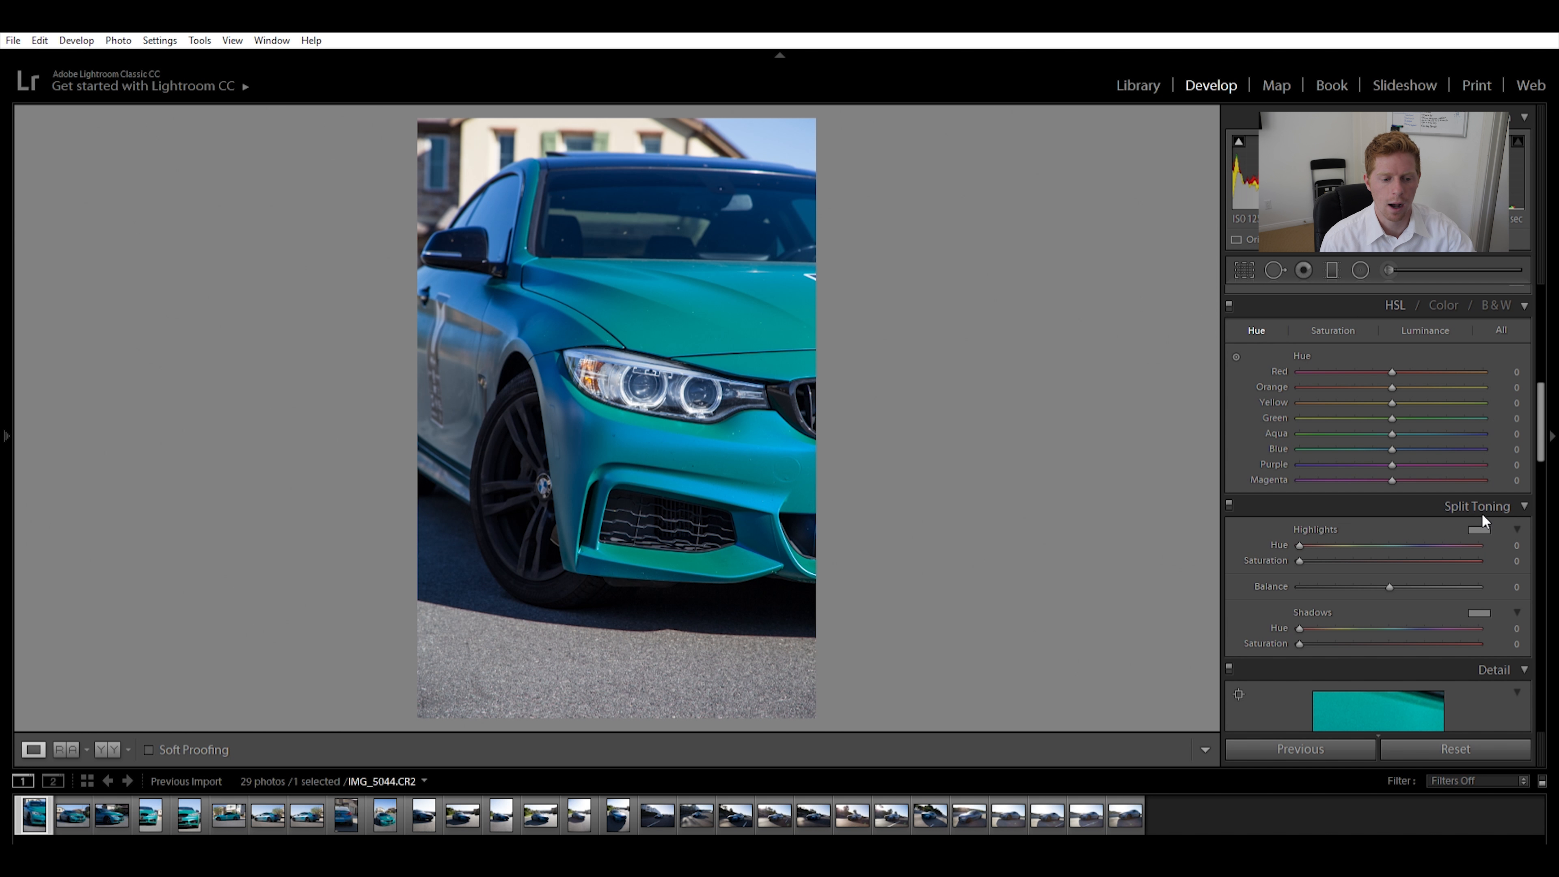
{"action": "left_click", "coordinate": [1343, 495]}
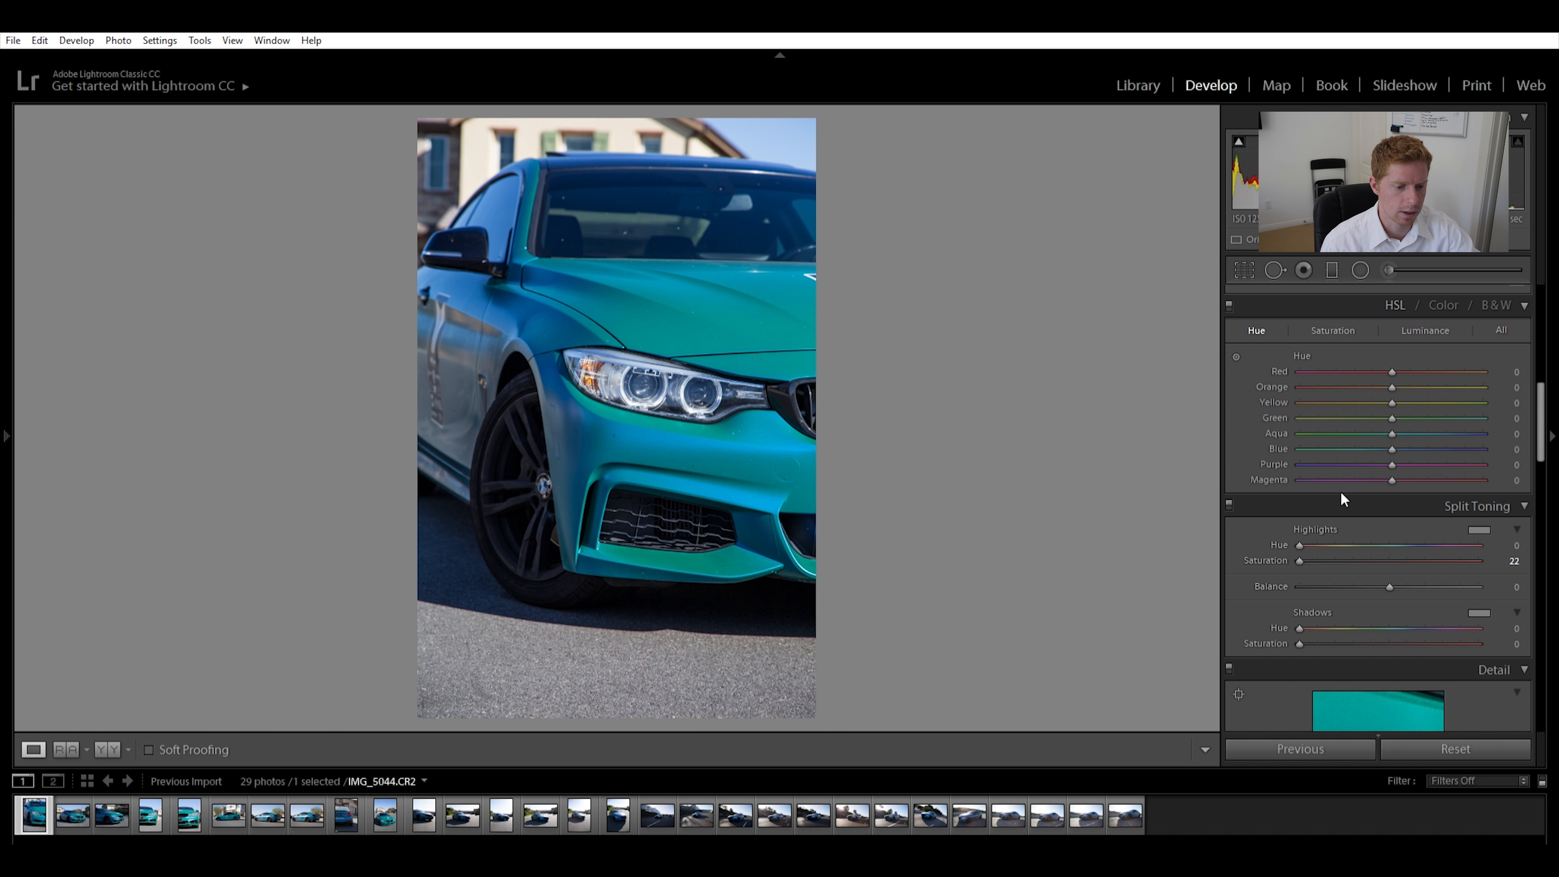
{"action": "left_click", "coordinate": [1475, 610]}
{"action": "left_click", "coordinate": [1376, 598]}
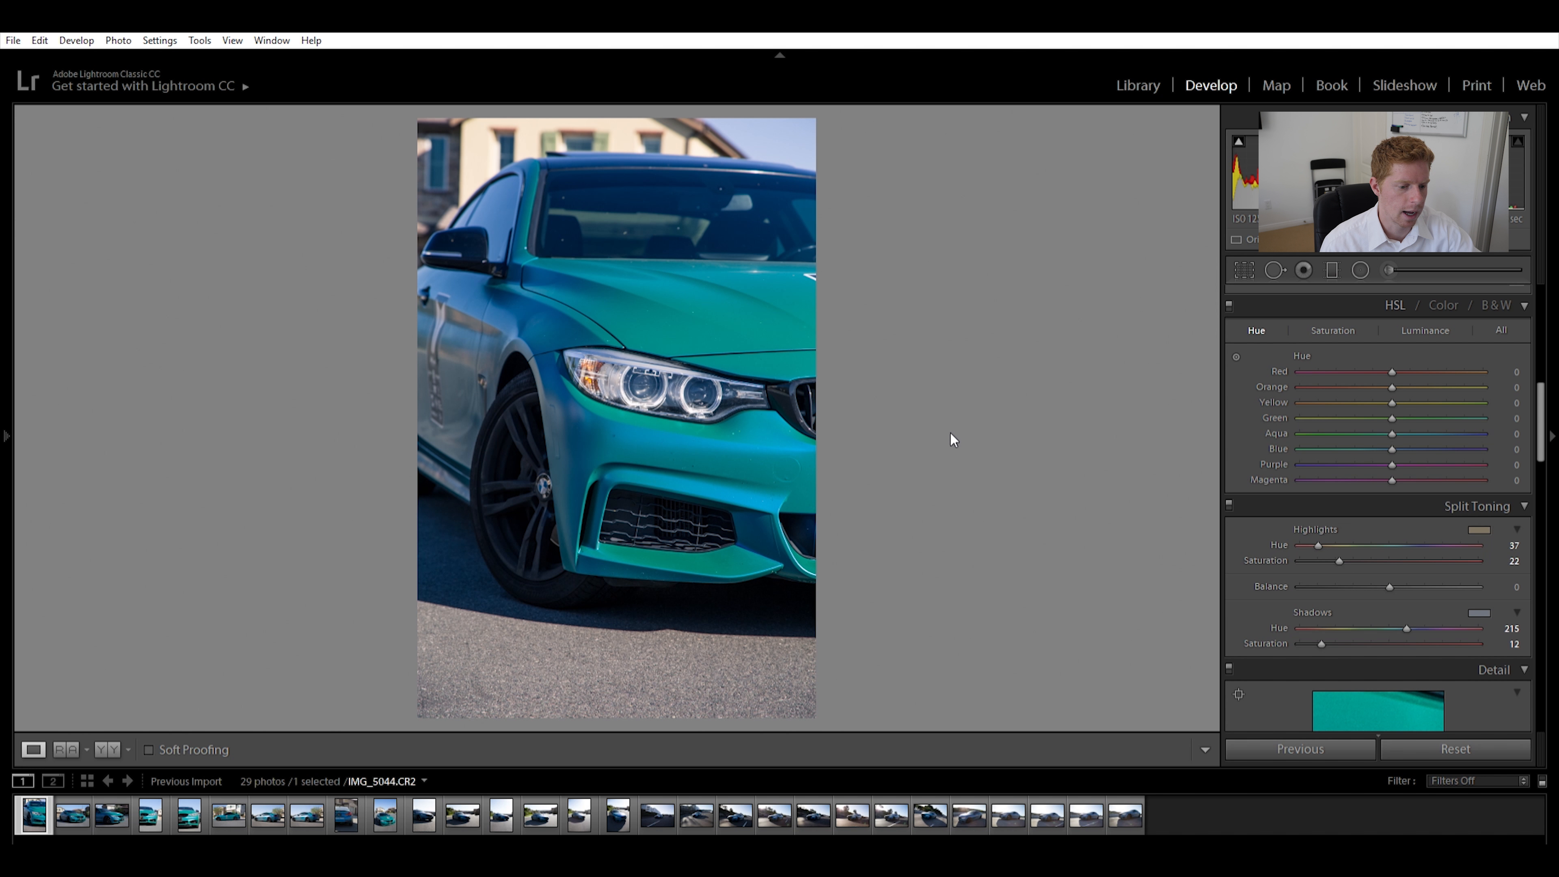
{"action": "left_click_drag", "start_coordinate": [1340, 561], "coordinate": [1323, 560]}
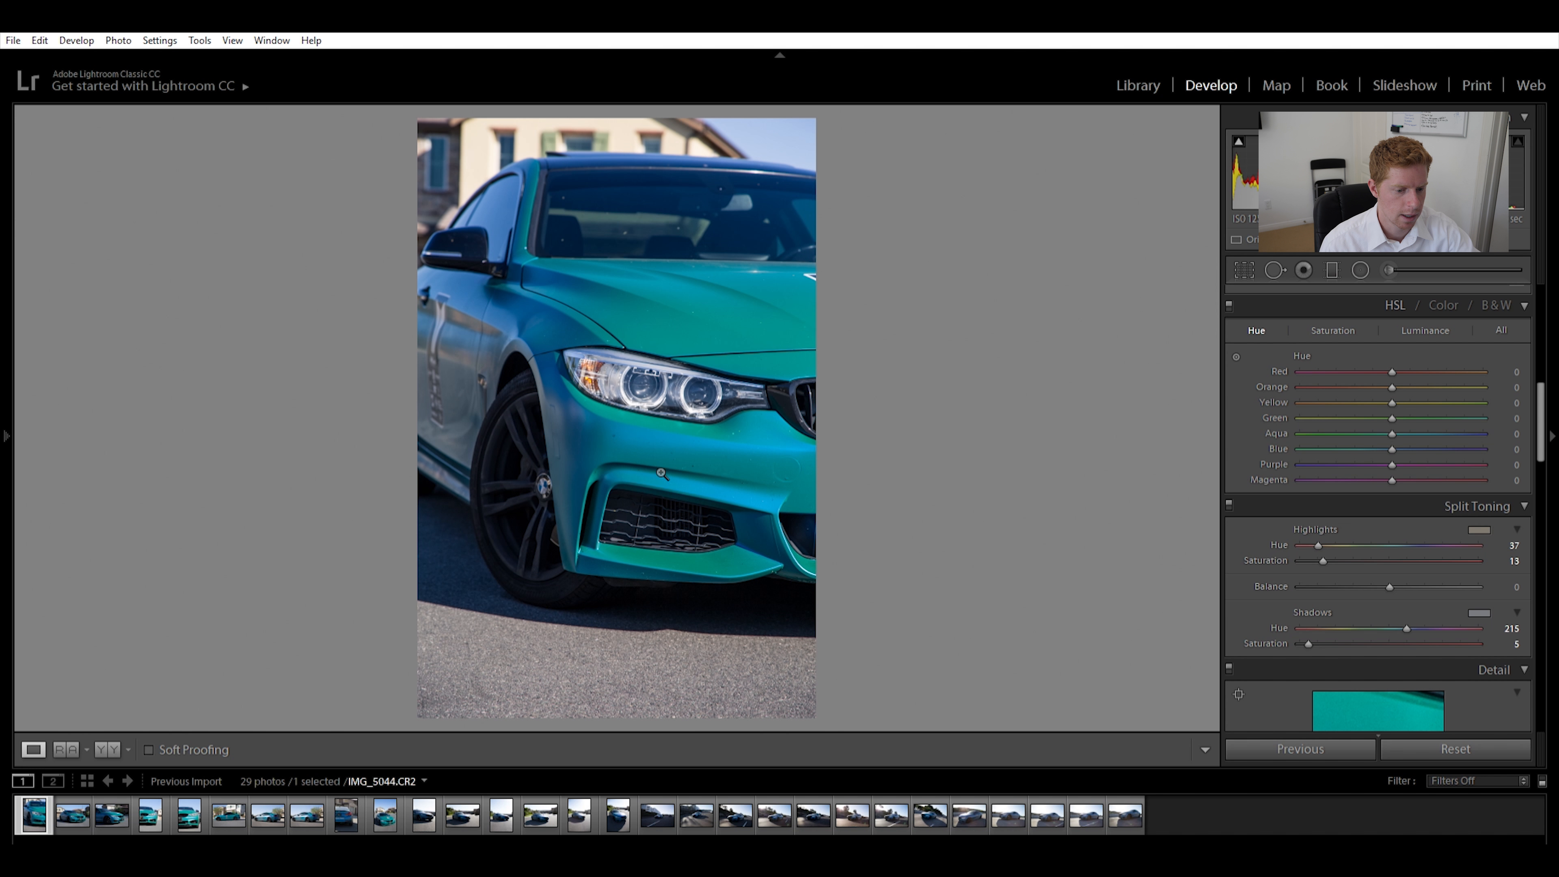
Set the sharpening amount to 75 and its masking to 75
{"action": "left_click_drag", "start_coordinate": [1541, 411], "coordinate": [1538, 479]}
{"action": "left_click", "coordinate": [1517, 472]}
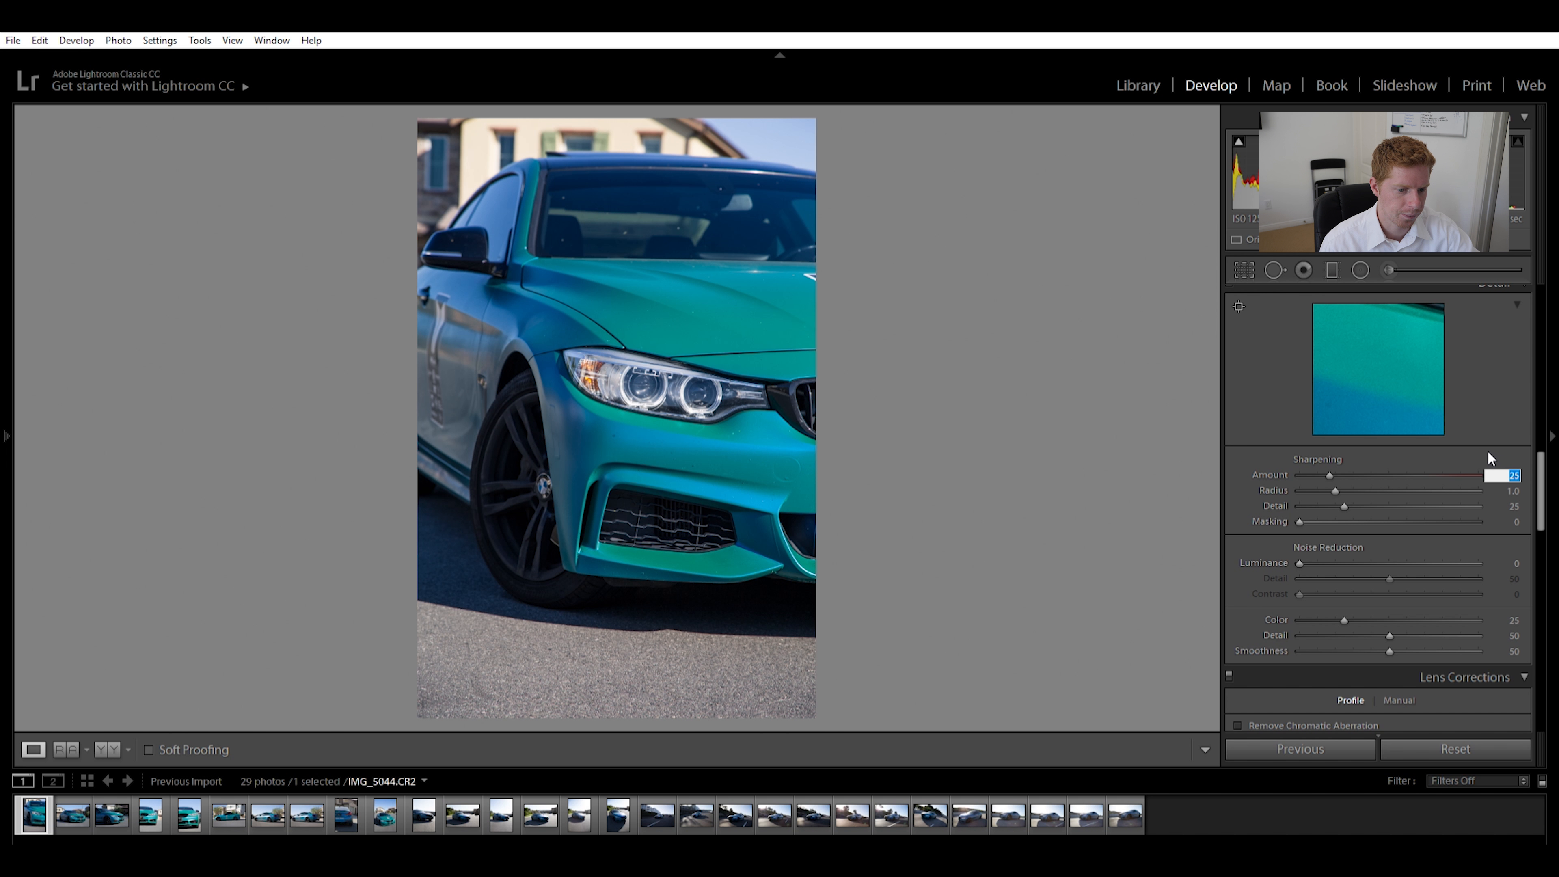
{"action": "type", "text": "7"}
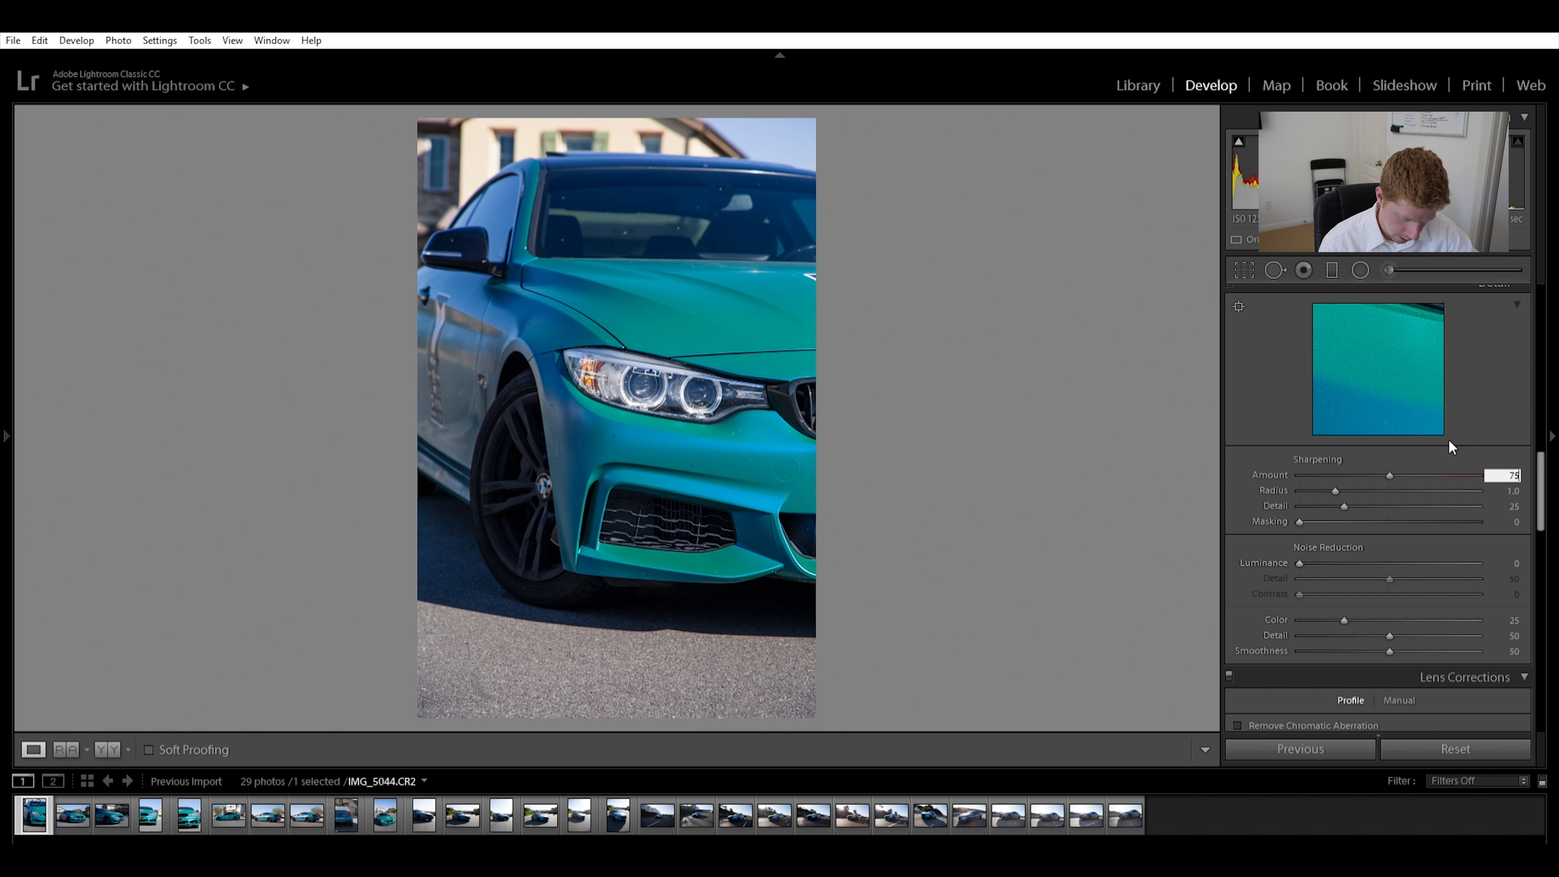
{"action": "key", "text": "Return"}
{"action": "left_click", "coordinate": [1515, 519]}
{"action": "type", "text": "75"}
{"action": "key", "text": "Return"}
Check the sharpening up close around the headlight and lower the sharpening amount to 50
{"action": "left_click_drag", "start_coordinate": [663, 423], "coordinate": [728, 448]}
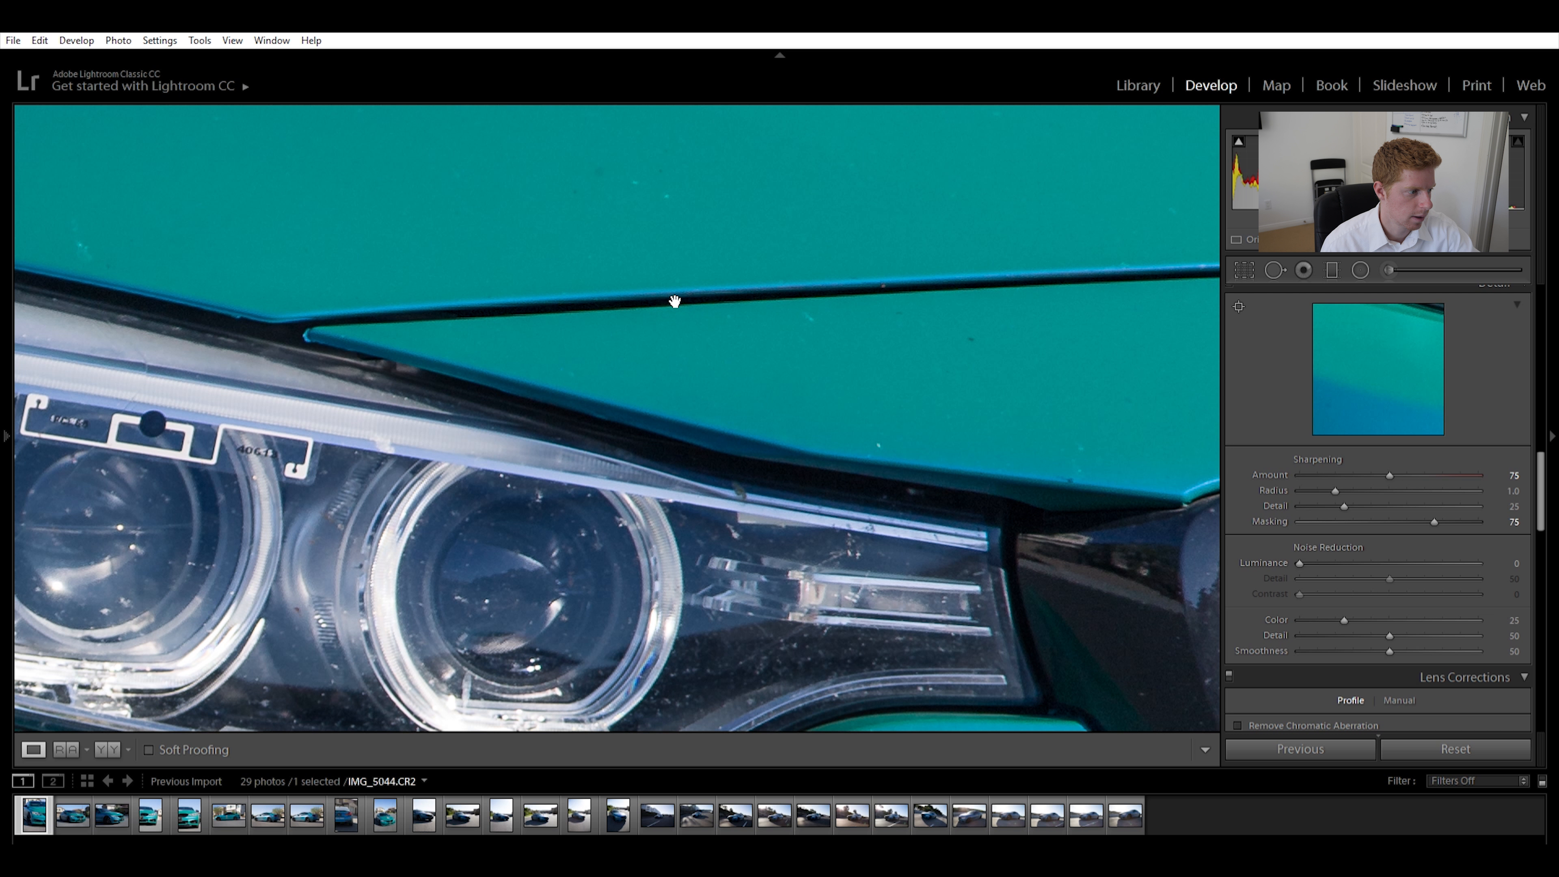
{"action": "left_click", "coordinate": [1516, 471]}
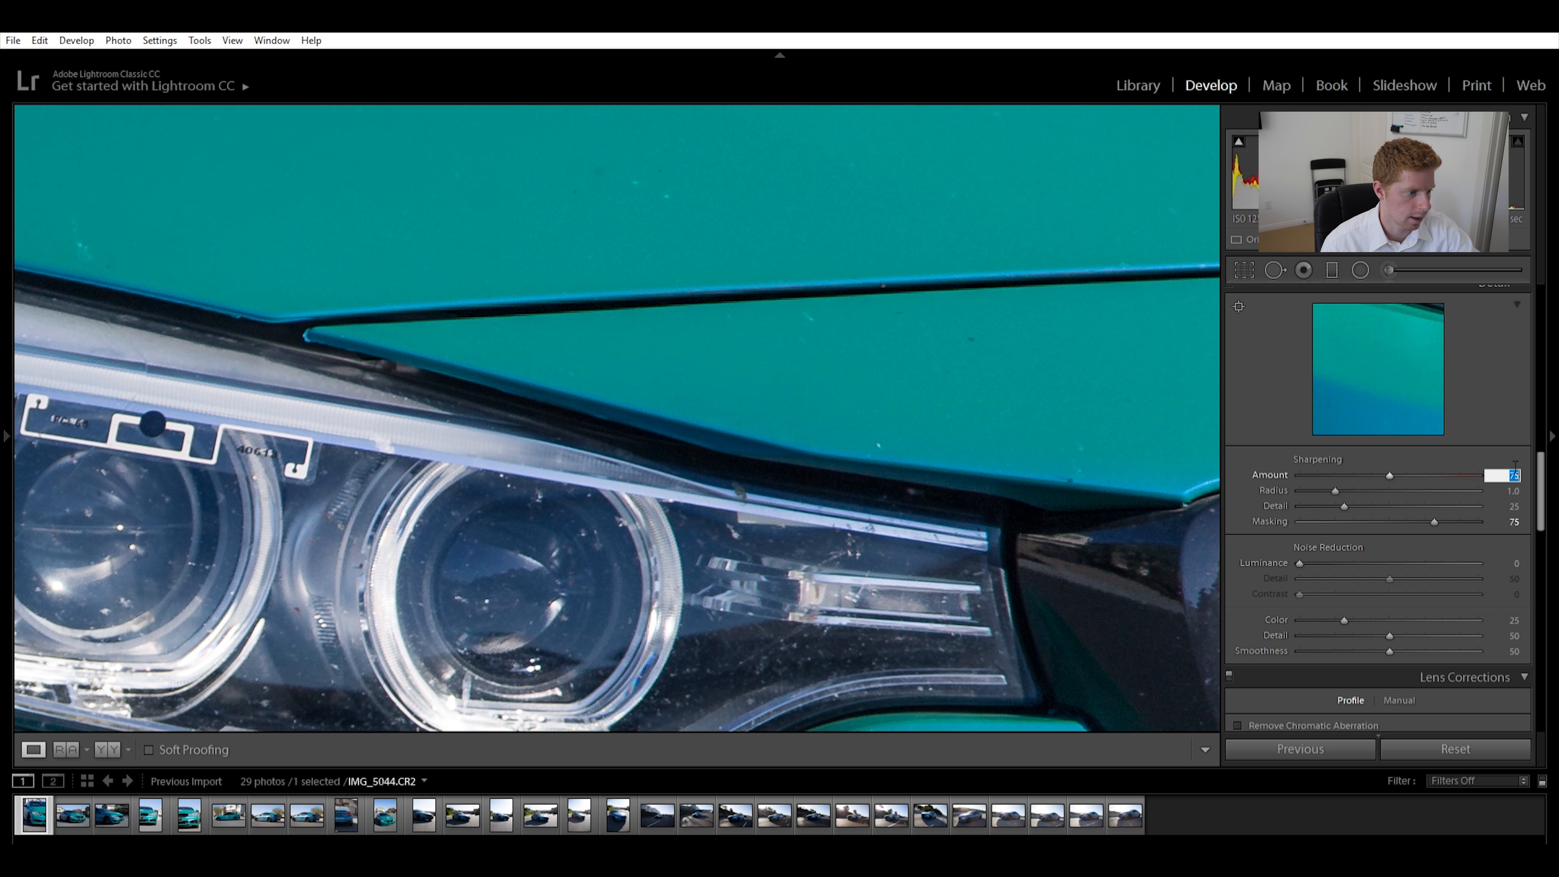
{"action": "type", "text": "50"}
{"action": "key", "text": "Return"}
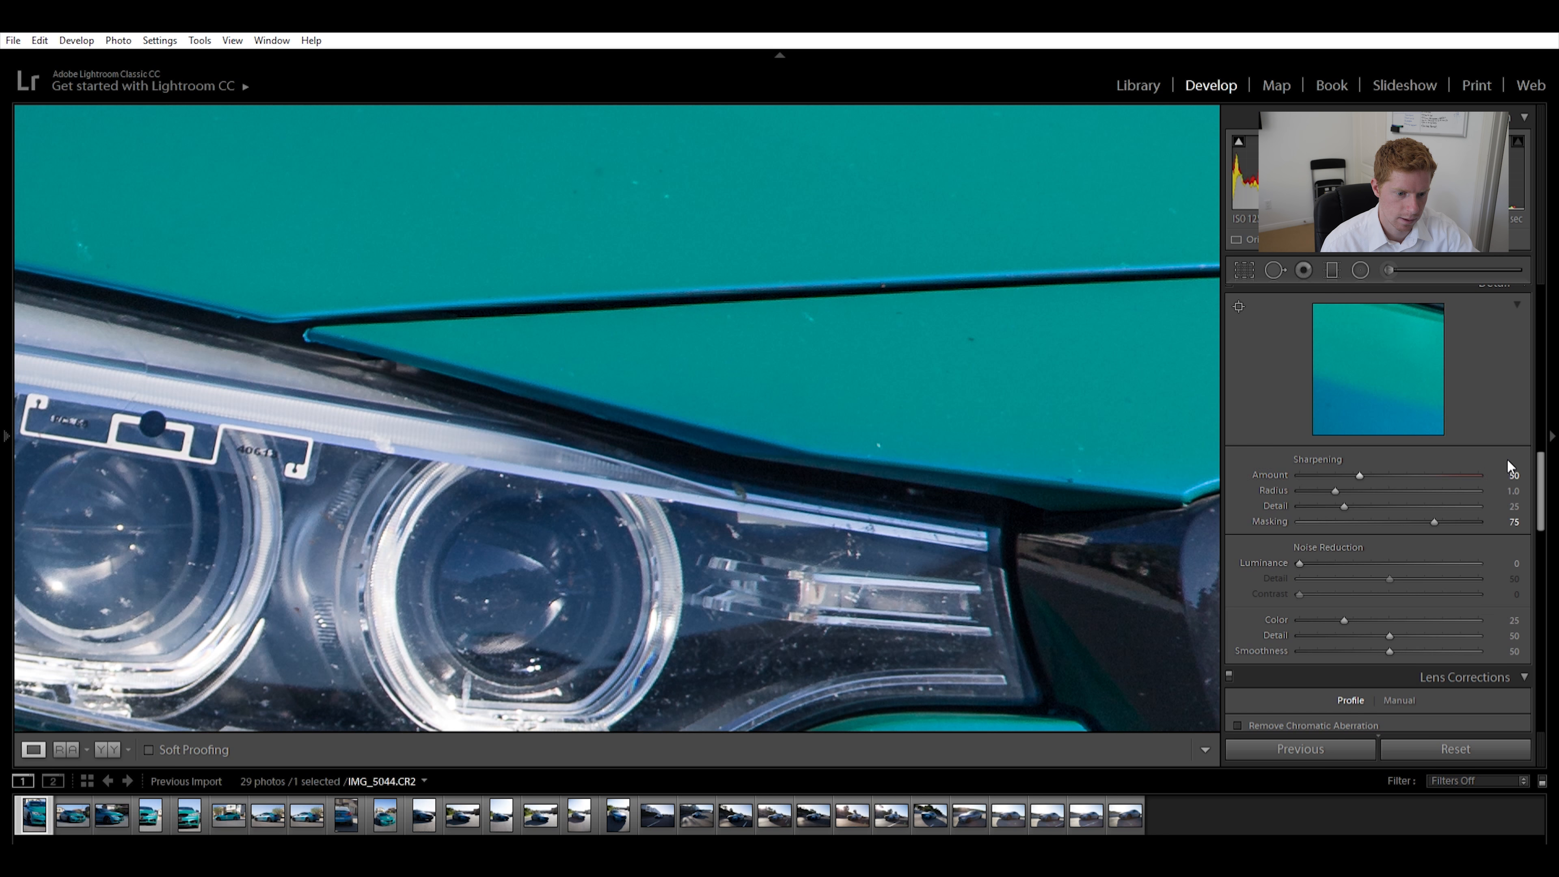
{"action": "left_click", "coordinate": [633, 362]}
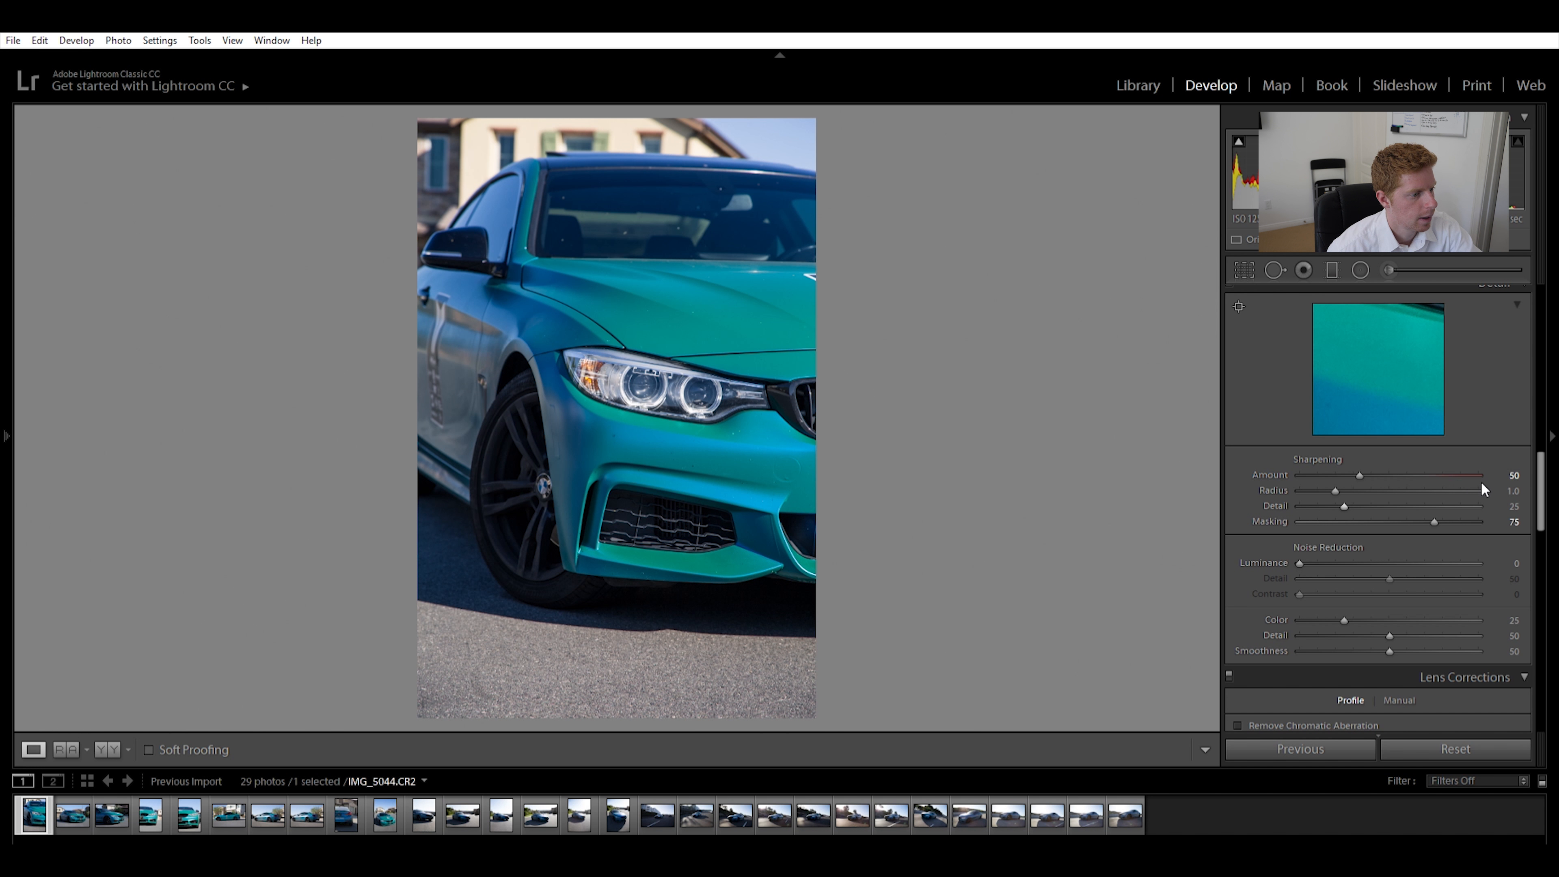
Turn on chromatic aberration removal and lens profile corrections, with the Upright transform set to Off
{"action": "scroll", "coordinate": [1531, 481], "scroll_direction": "down", "scroll_amount": 5}
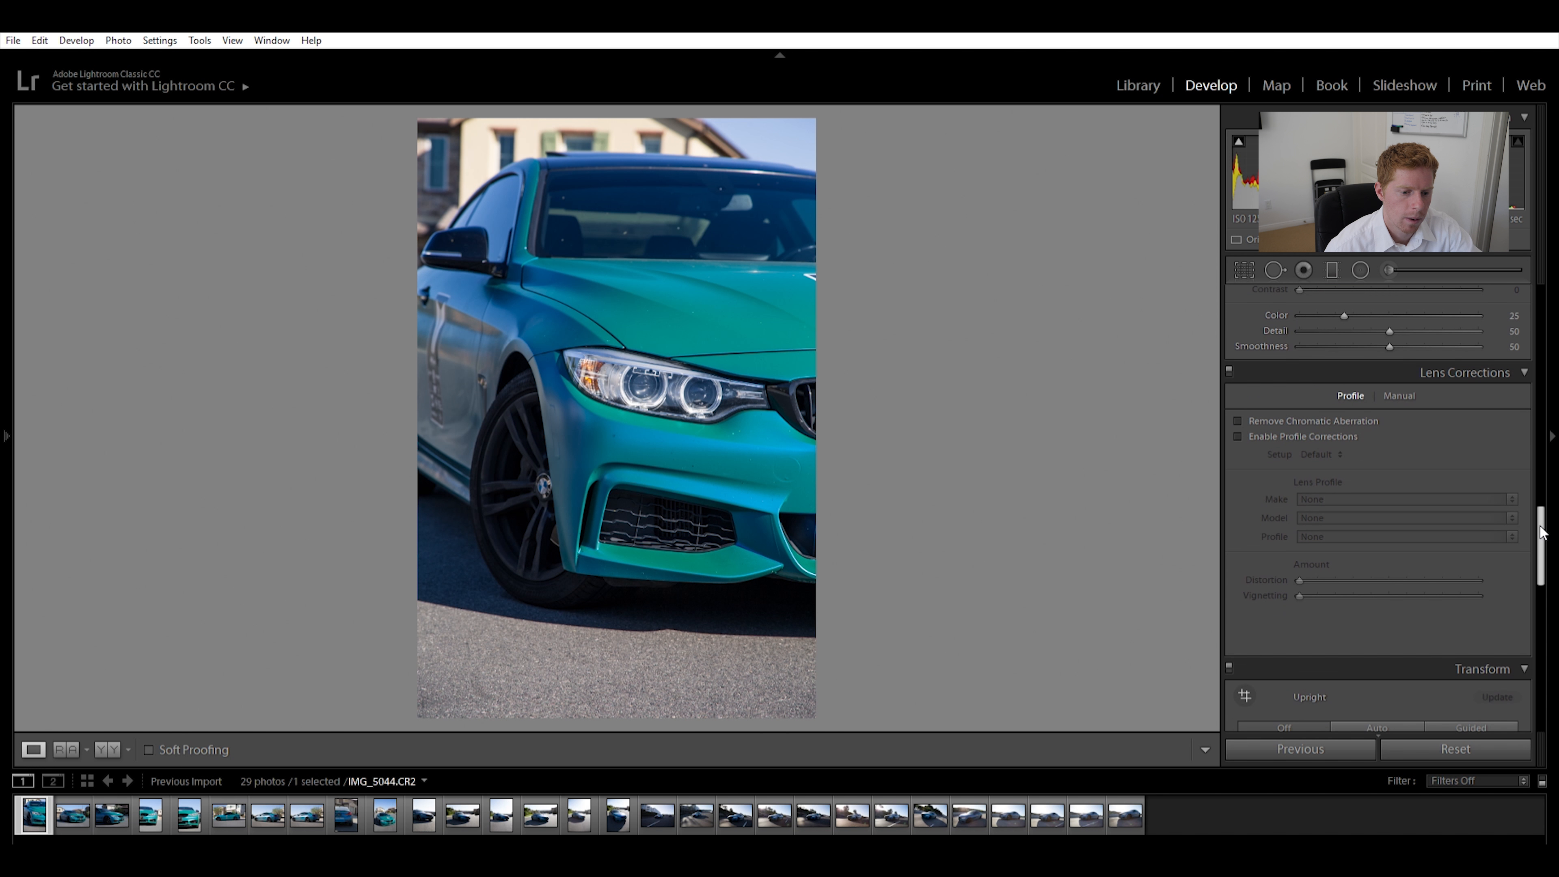
{"action": "left_click", "coordinate": [1239, 420]}
{"action": "scroll", "coordinate": [1375, 423], "scroll_direction": "down", "scroll_amount": 3}
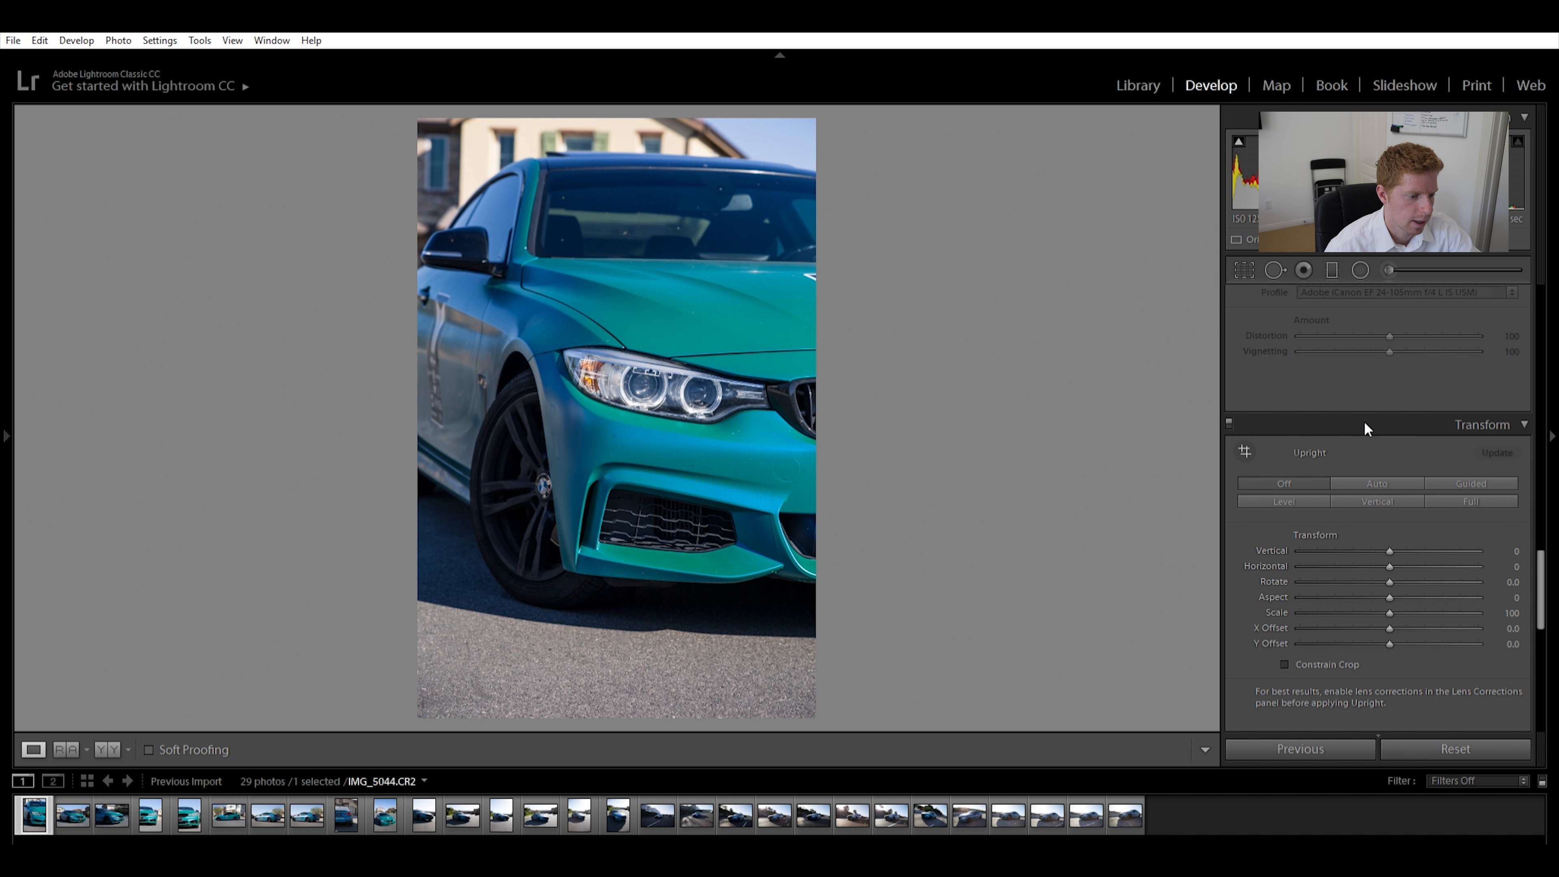
{"action": "scroll", "coordinate": [1337, 430], "scroll_direction": "down", "scroll_amount": 2}
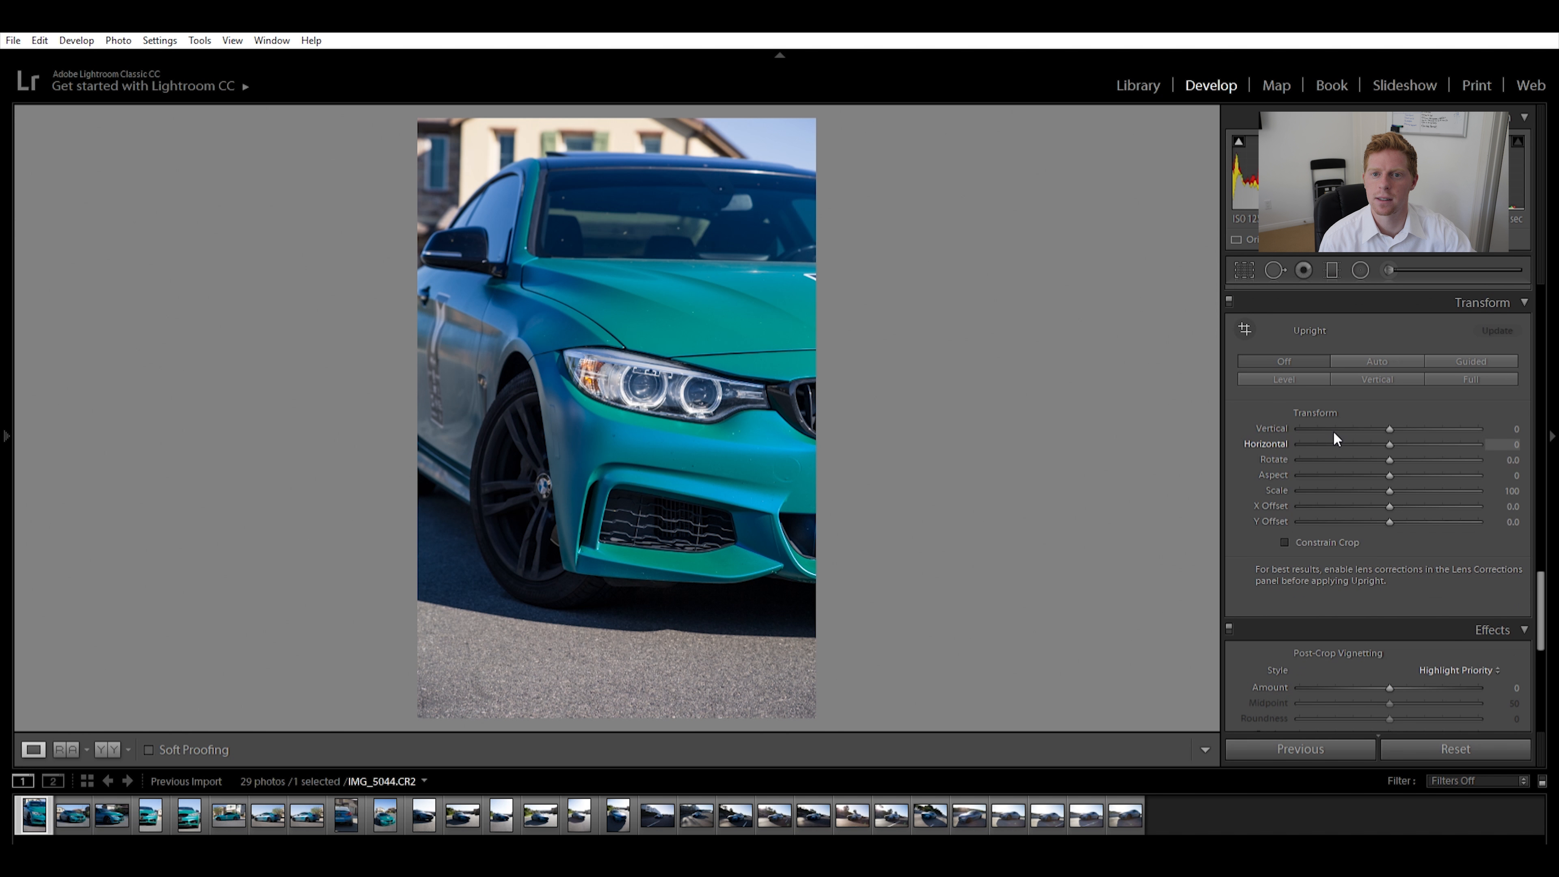
{"action": "left_click", "coordinate": [1285, 361]}
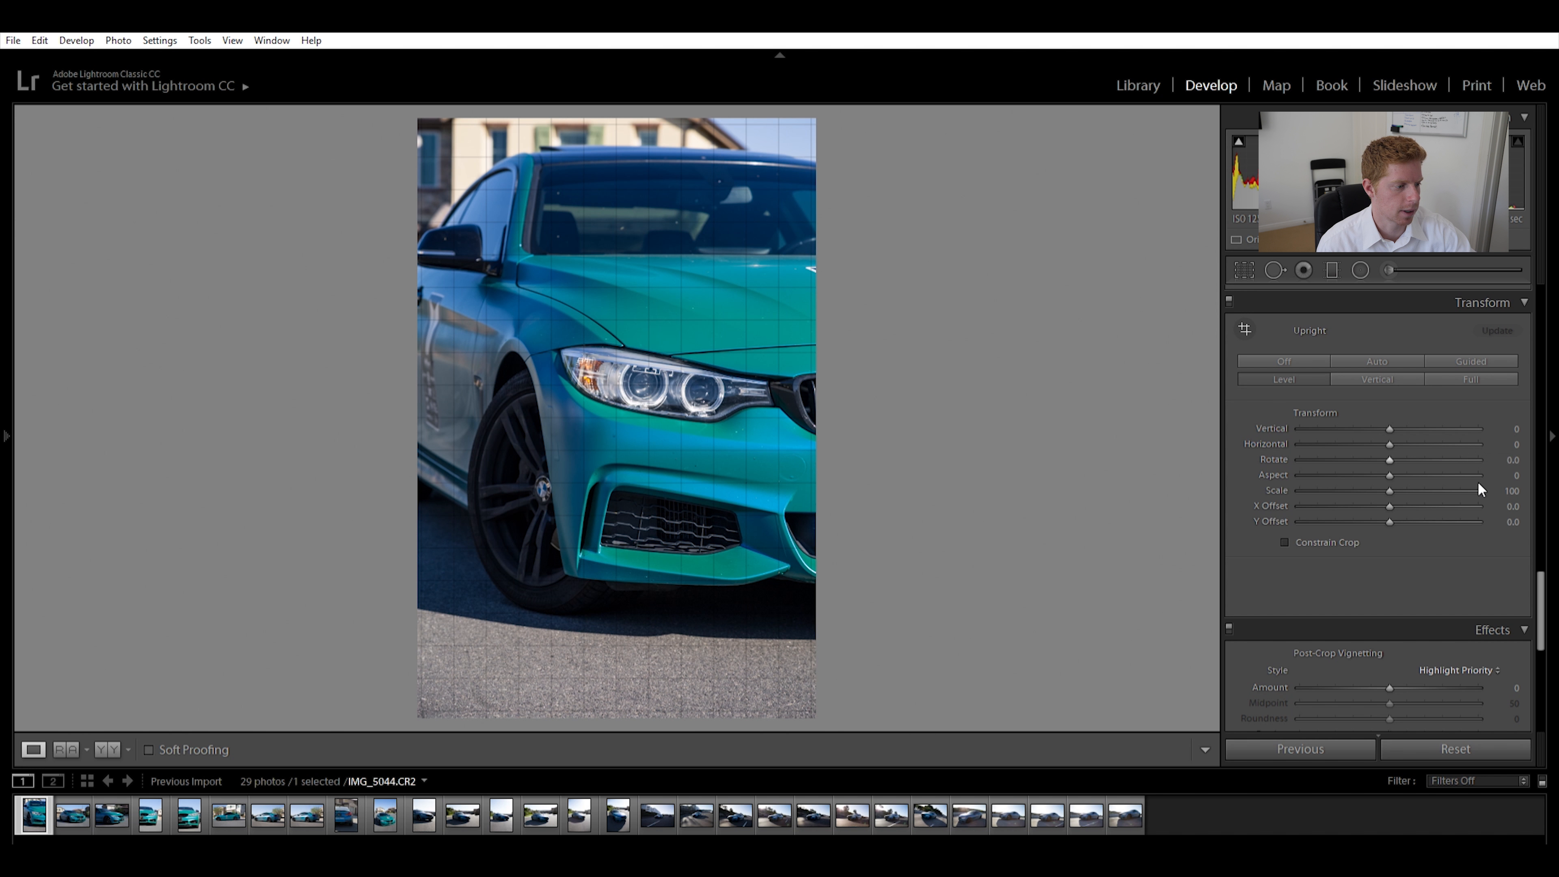
Try a post-crop vignetting amount of -10 on the photo
{"action": "scroll", "coordinate": [1541, 579], "scroll_direction": "down", "scroll_amount": 3}
{"action": "left_click", "coordinate": [1515, 565]}
{"action": "type", "text": "-10"}
{"action": "key", "text": "Return"}
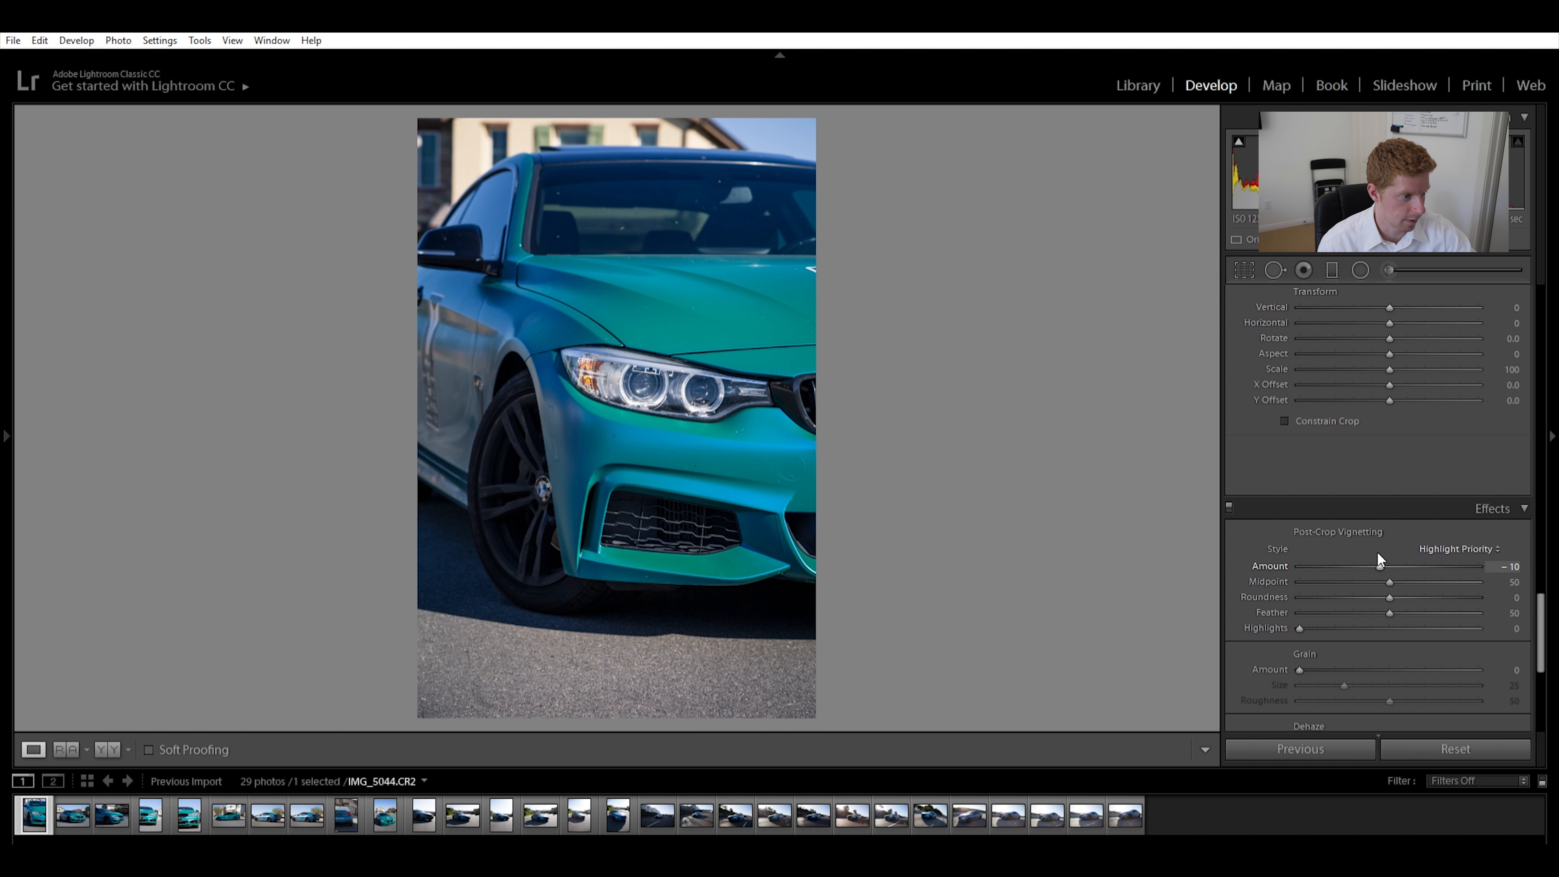
{"action": "scroll", "coordinate": [1403, 548], "scroll_direction": "down", "scroll_amount": 3}
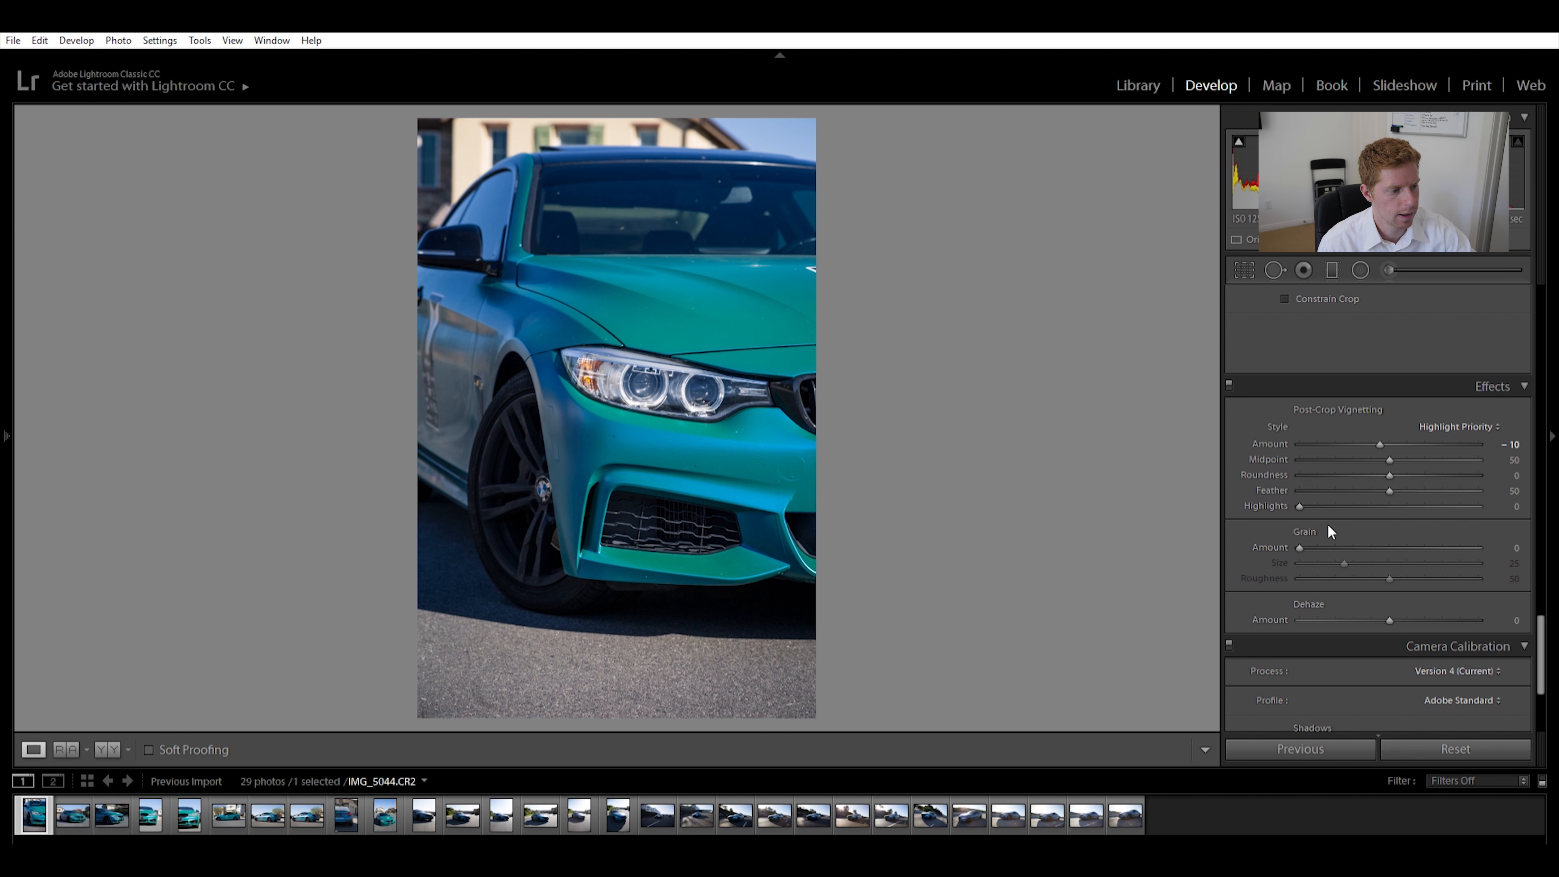
{"action": "double_click", "coordinate": [1381, 436]}
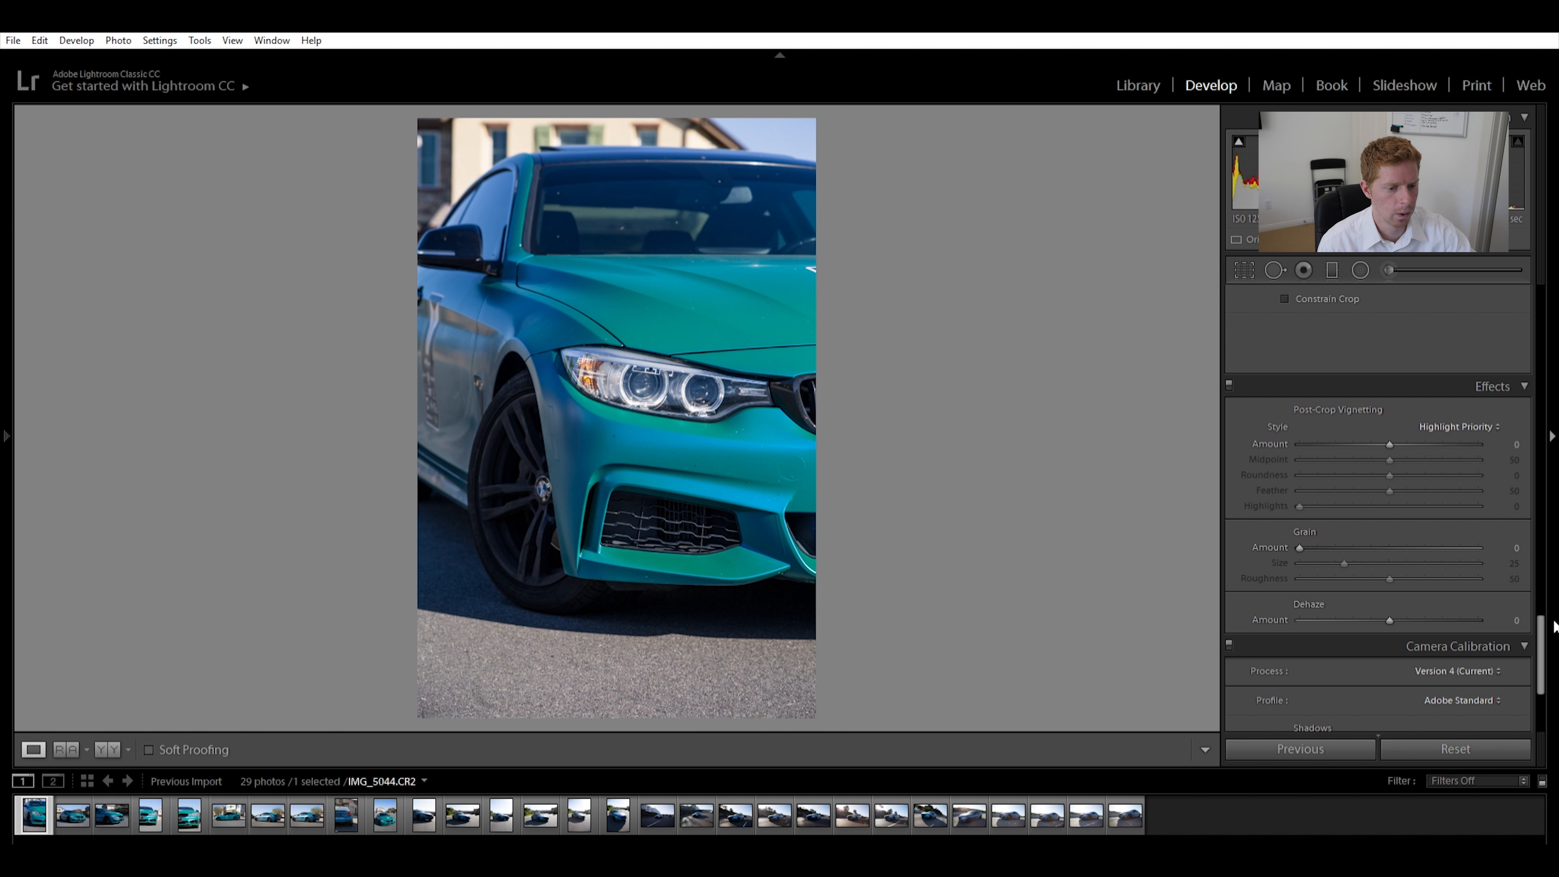
Set the post-crop vignetting amount to -5
{"action": "left_click", "coordinate": [1514, 444]}
{"action": "type", "text": "-5"}
{"action": "key", "text": "Return"}
Try the Camera Landscape and Camera Faithful calibration profiles, and a Blue Primary hue of -74
{"action": "left_click_drag", "start_coordinate": [1541, 628], "coordinate": [1541, 673]}
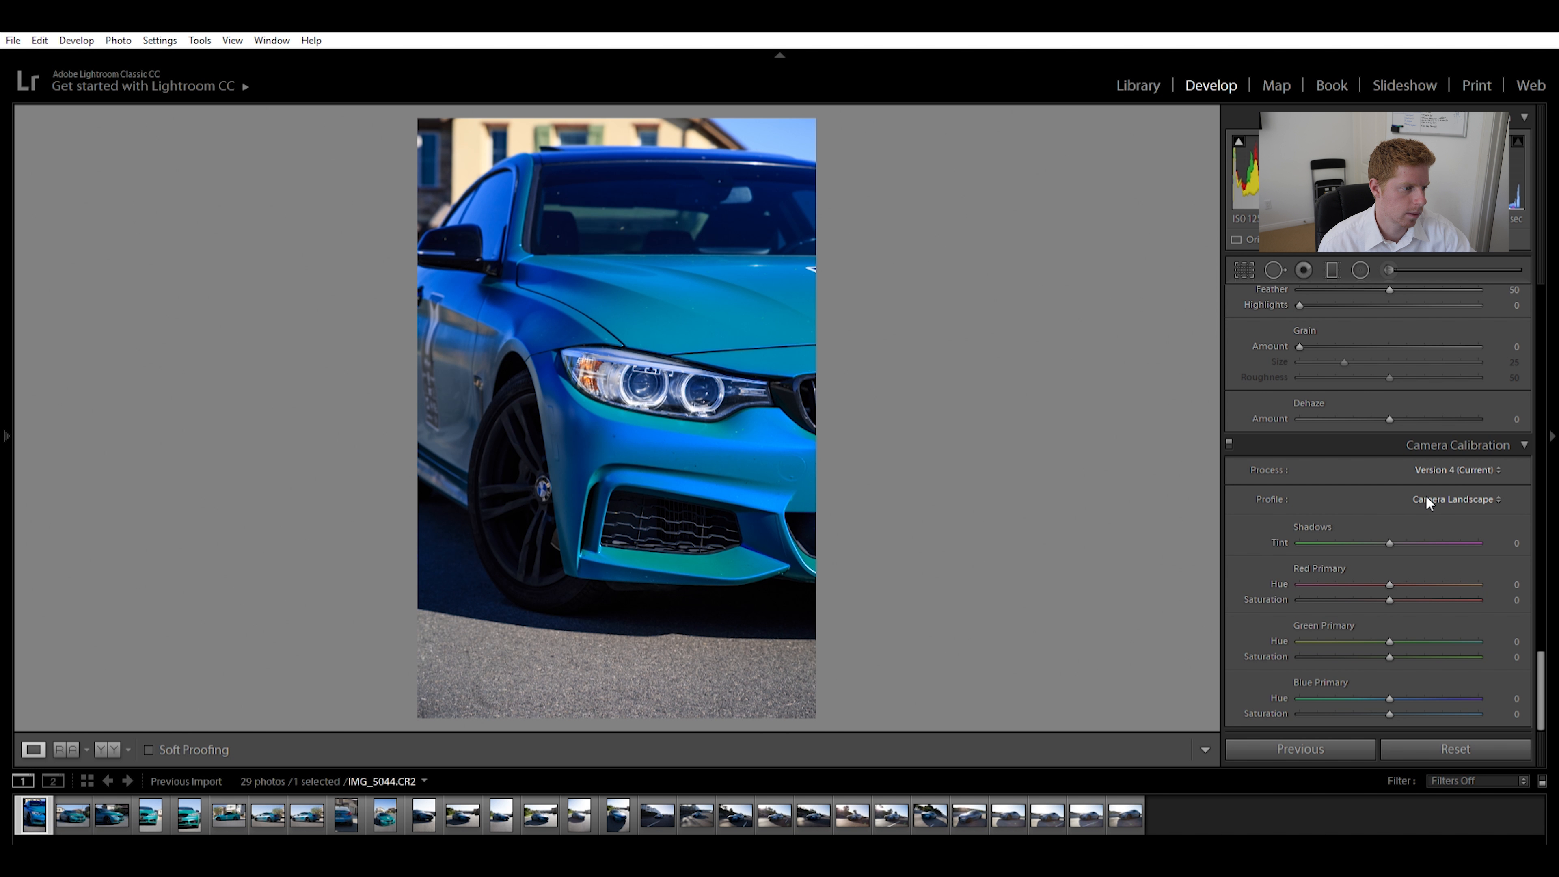
{"action": "left_click", "coordinate": [1418, 519]}
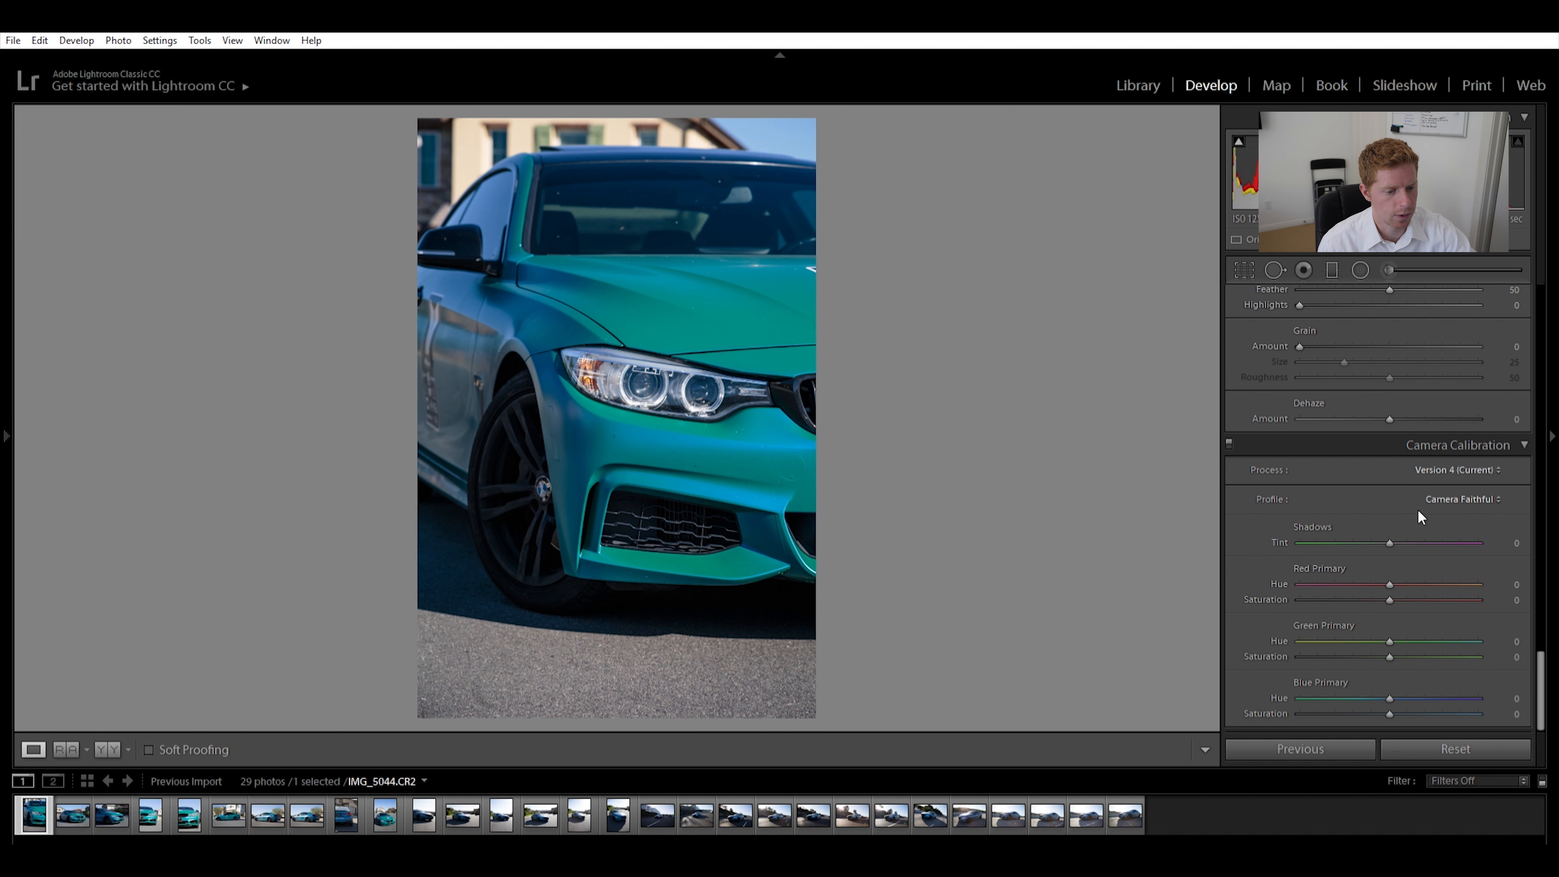
{"action": "left_click", "coordinate": [1418, 503]}
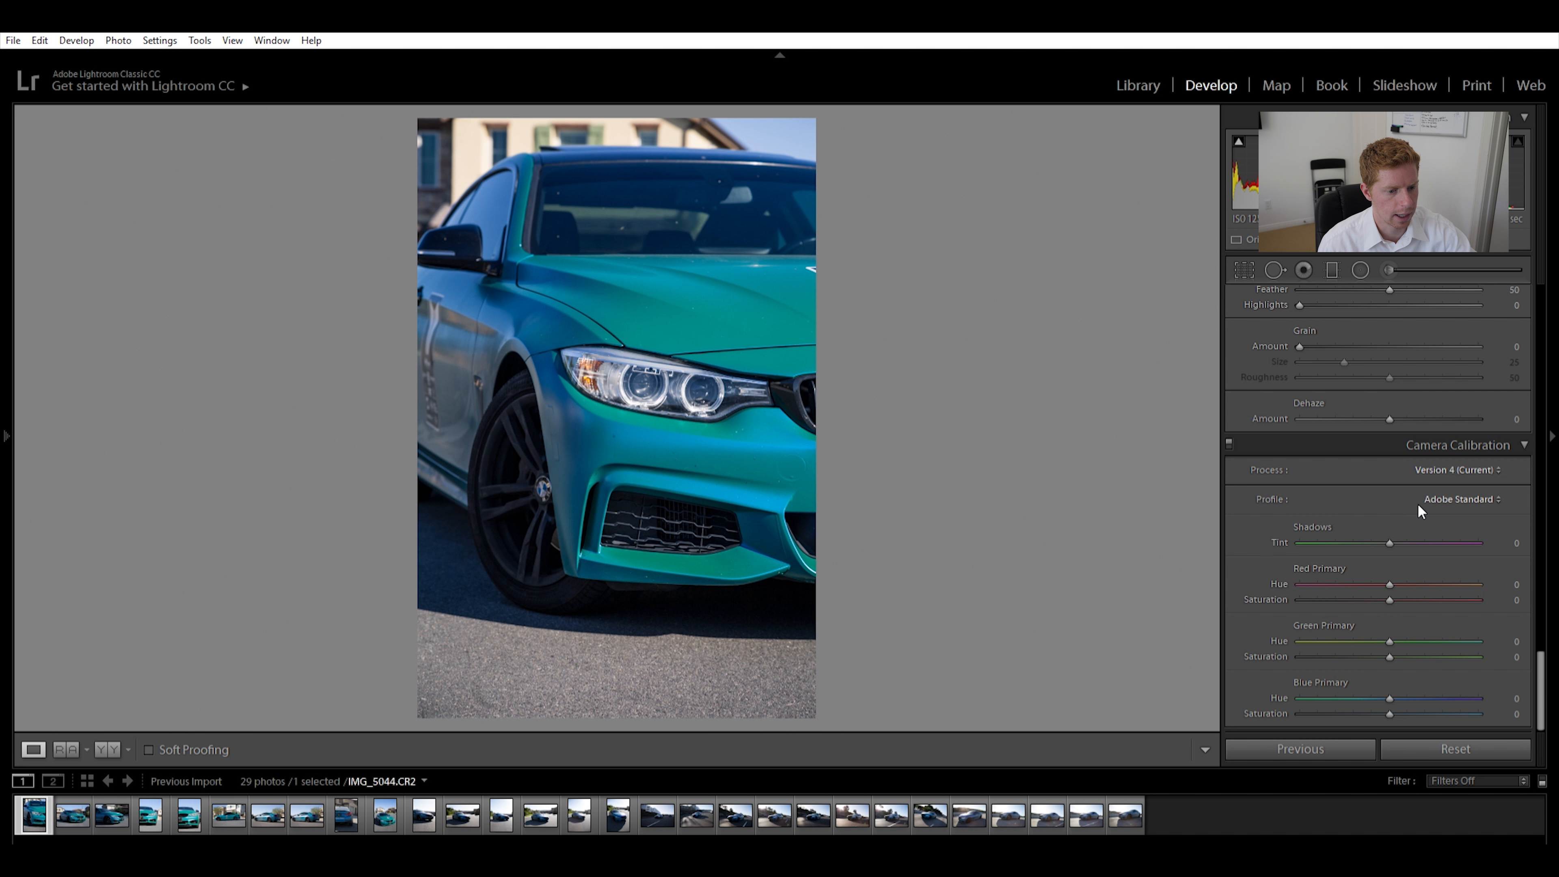
{"action": "left_click", "coordinate": [1322, 679]}
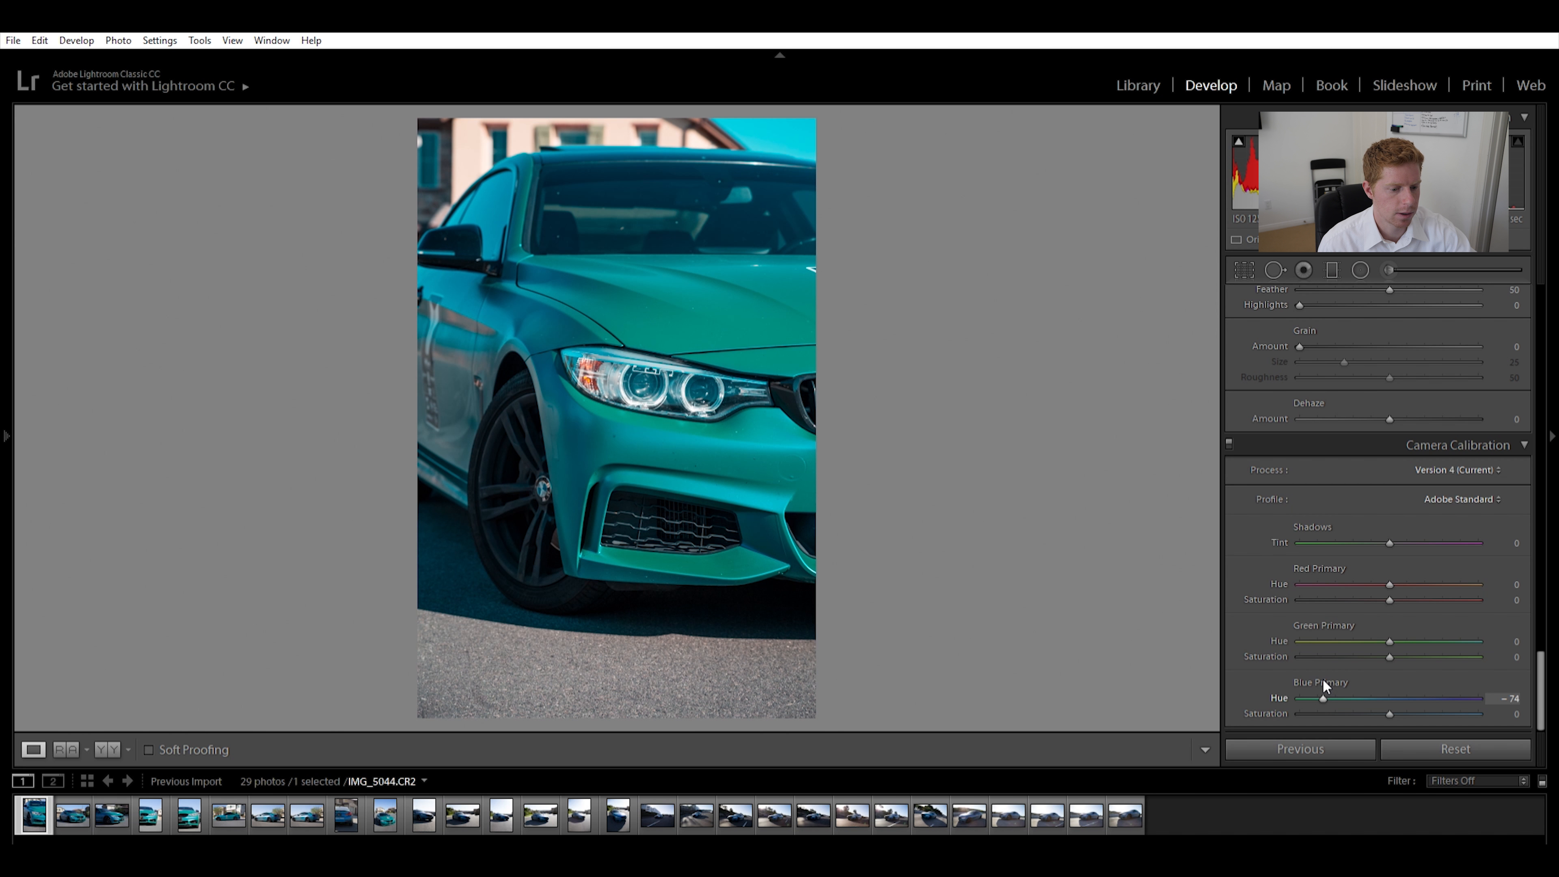
{"action": "double_click", "coordinate": [1322, 680]}
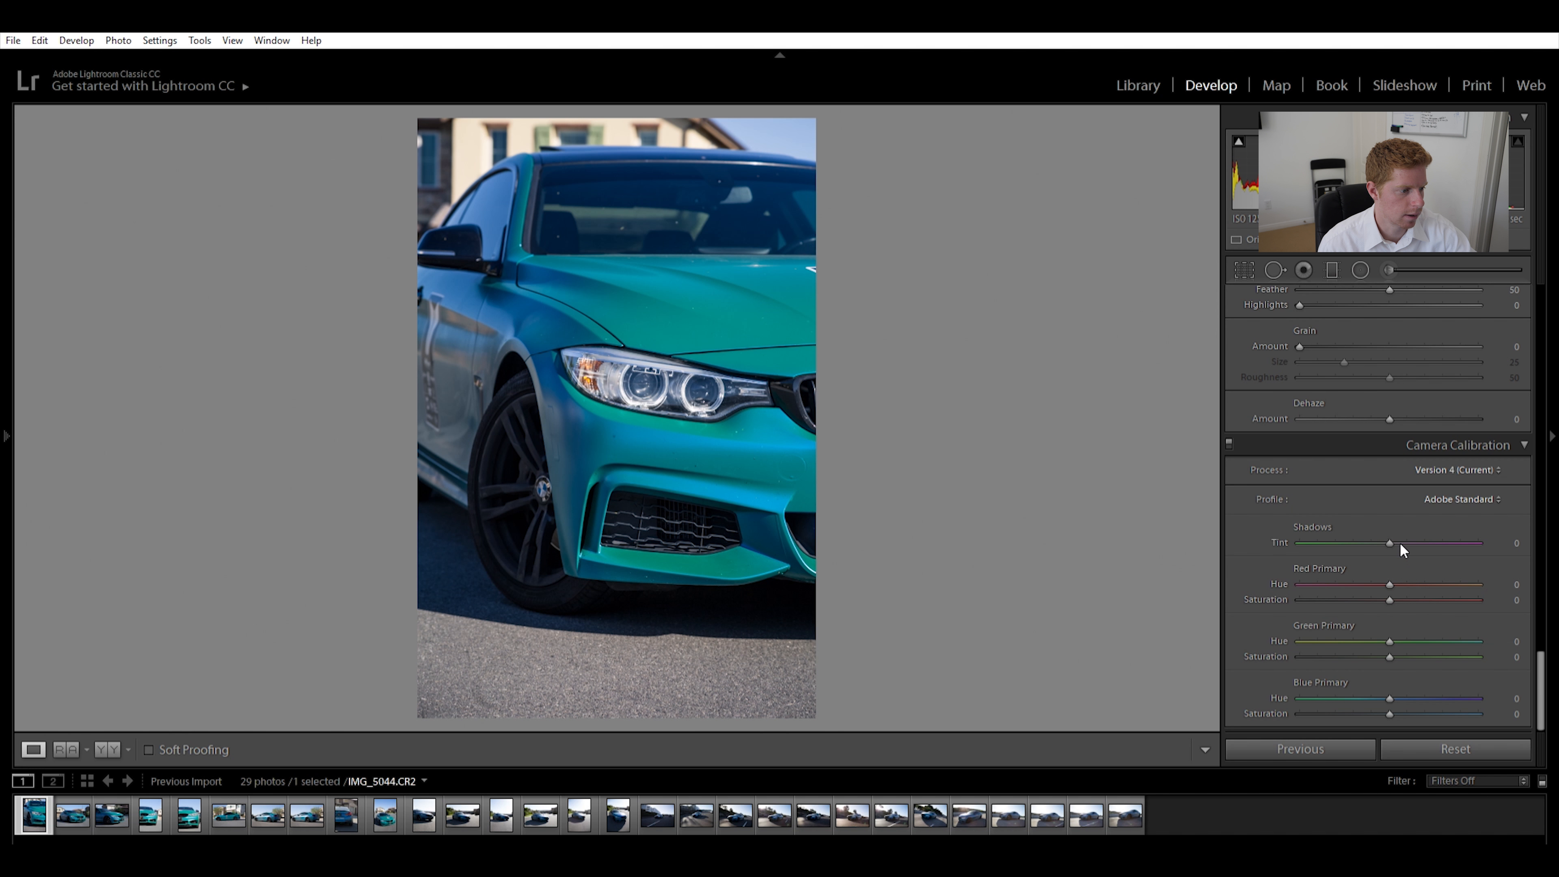
Set the camera calibration's Red Primary saturation to +12 and Green Primary saturation to +3
{"action": "left_click_drag", "start_coordinate": [1387, 583], "coordinate": [1403, 588]}
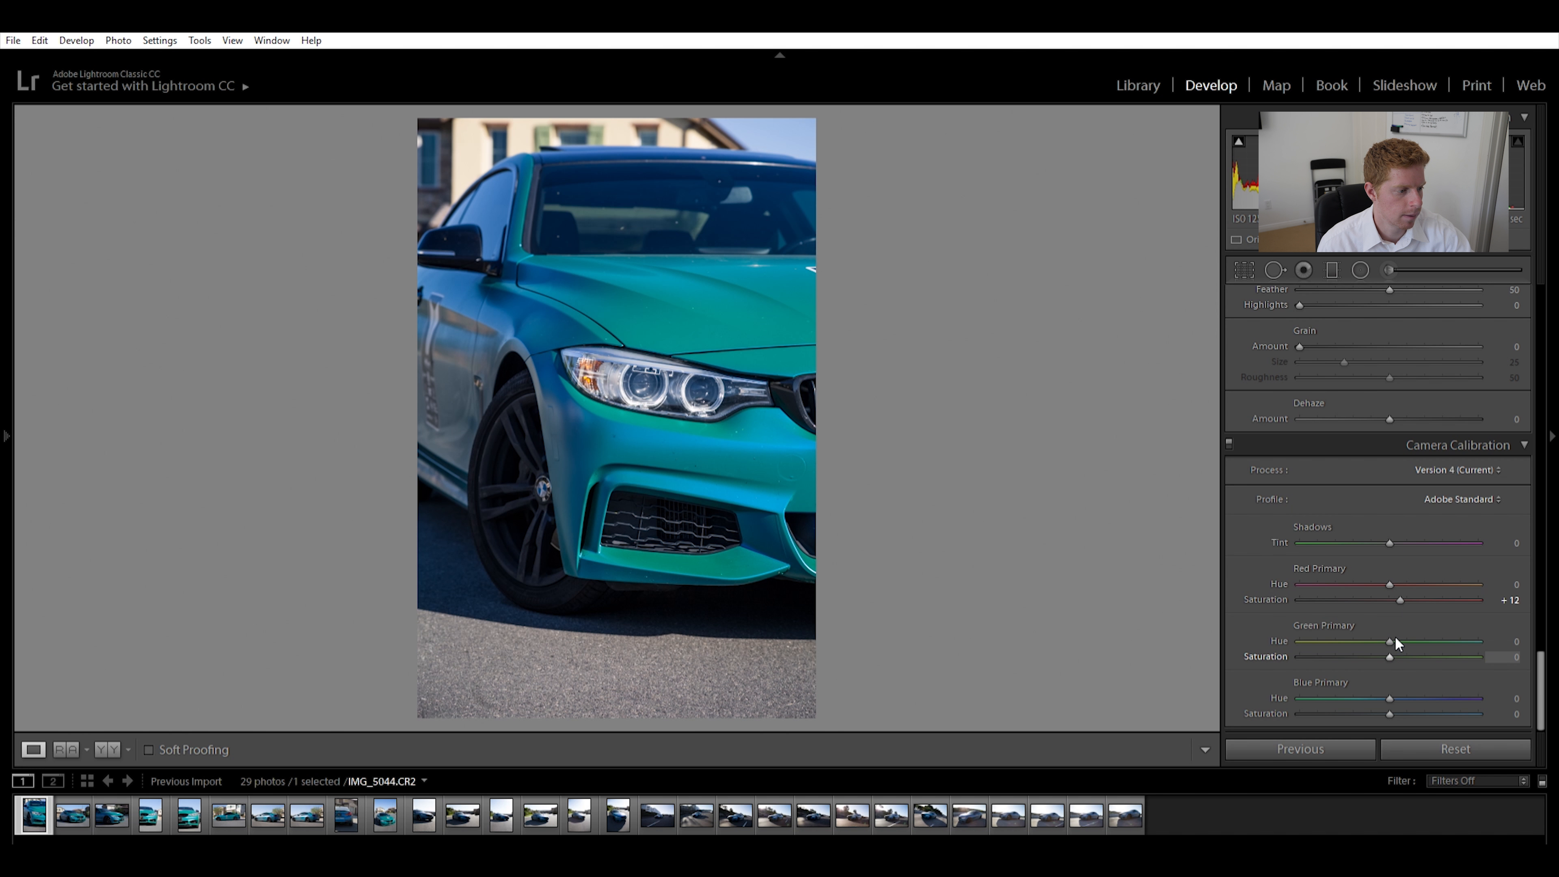
{"action": "left_click_drag", "start_coordinate": [1389, 656], "coordinate": [1392, 656]}
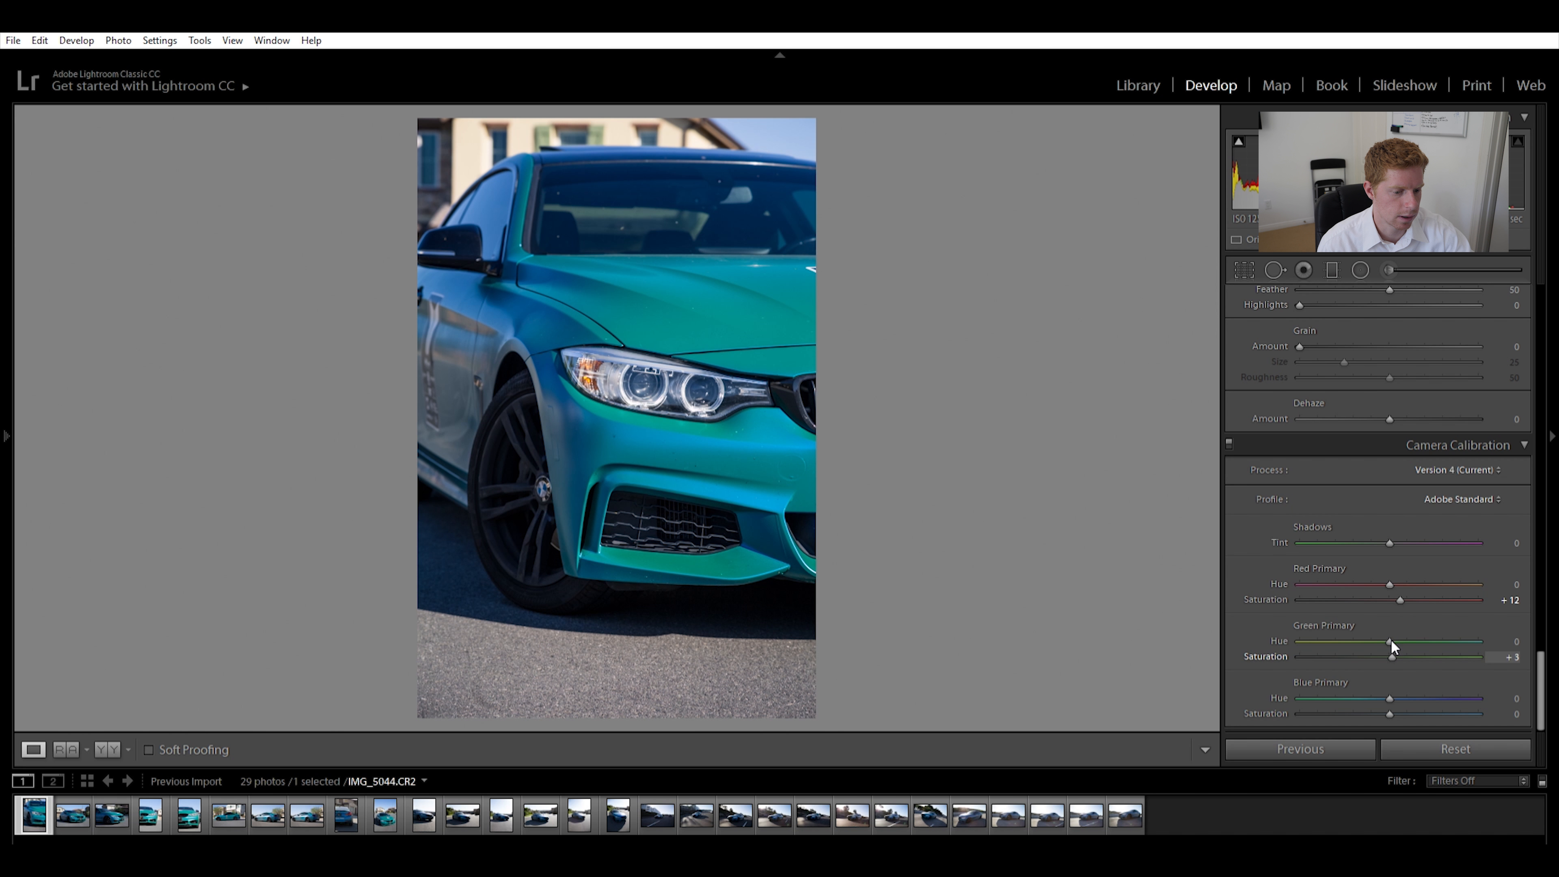
{"action": "left_click_drag", "start_coordinate": [1389, 713], "coordinate": [1389, 703]}
Inspect the dark front wheel and tire up close, and raise Shadows to +92
{"action": "left_click", "coordinate": [547, 422]}
{"action": "left_click_drag", "start_coordinate": [669, 324], "coordinate": [954, 634]}
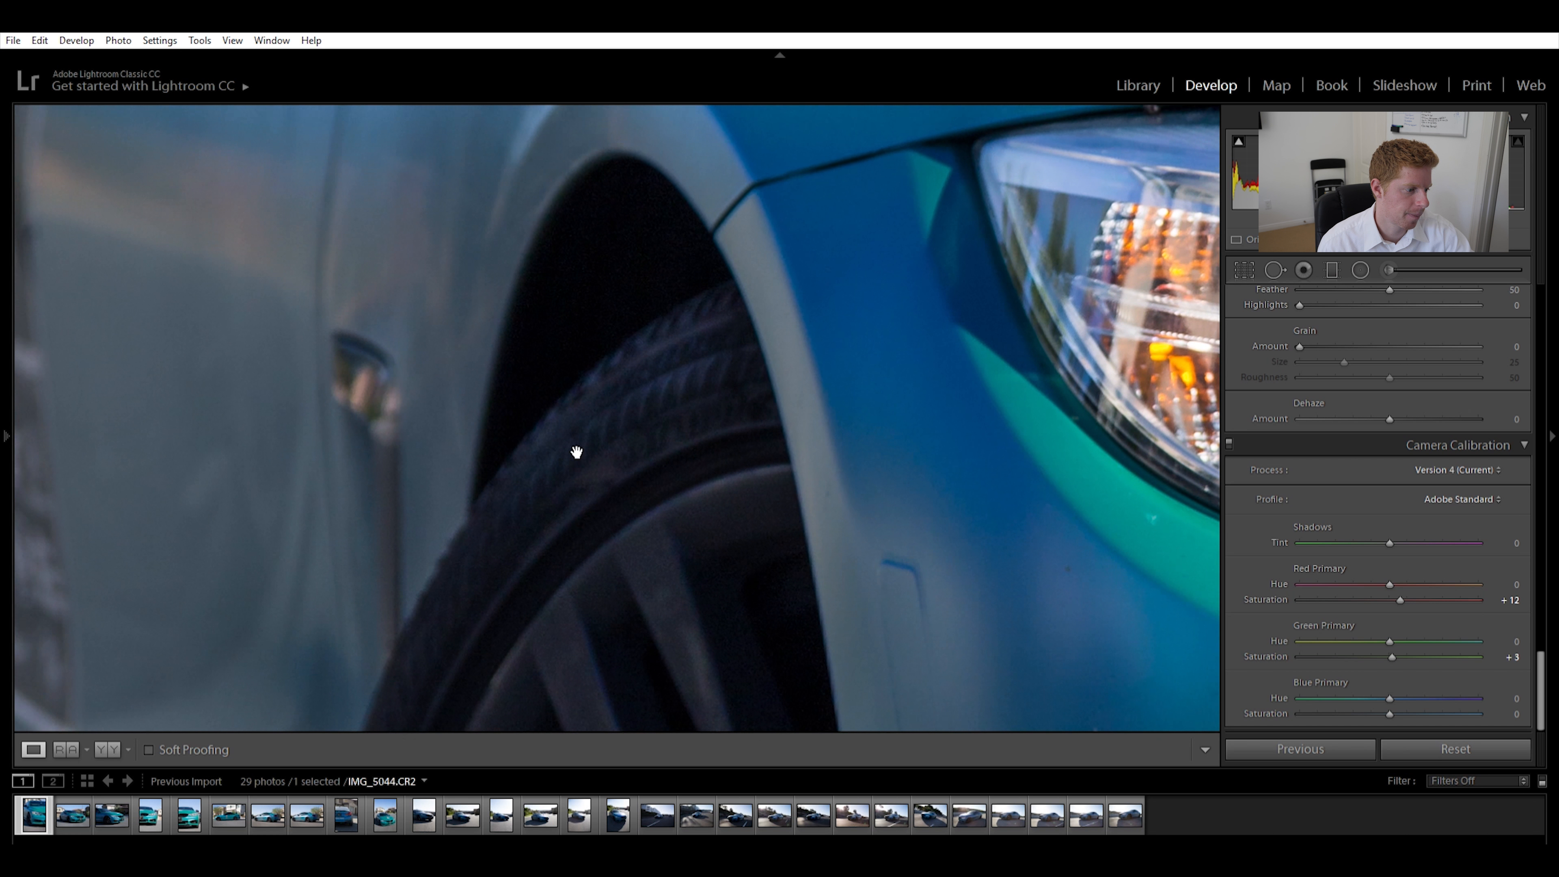
{"action": "left_click_drag", "start_coordinate": [571, 453], "coordinate": [765, 371]}
{"action": "left_click_drag", "start_coordinate": [888, 567], "coordinate": [789, 405]}
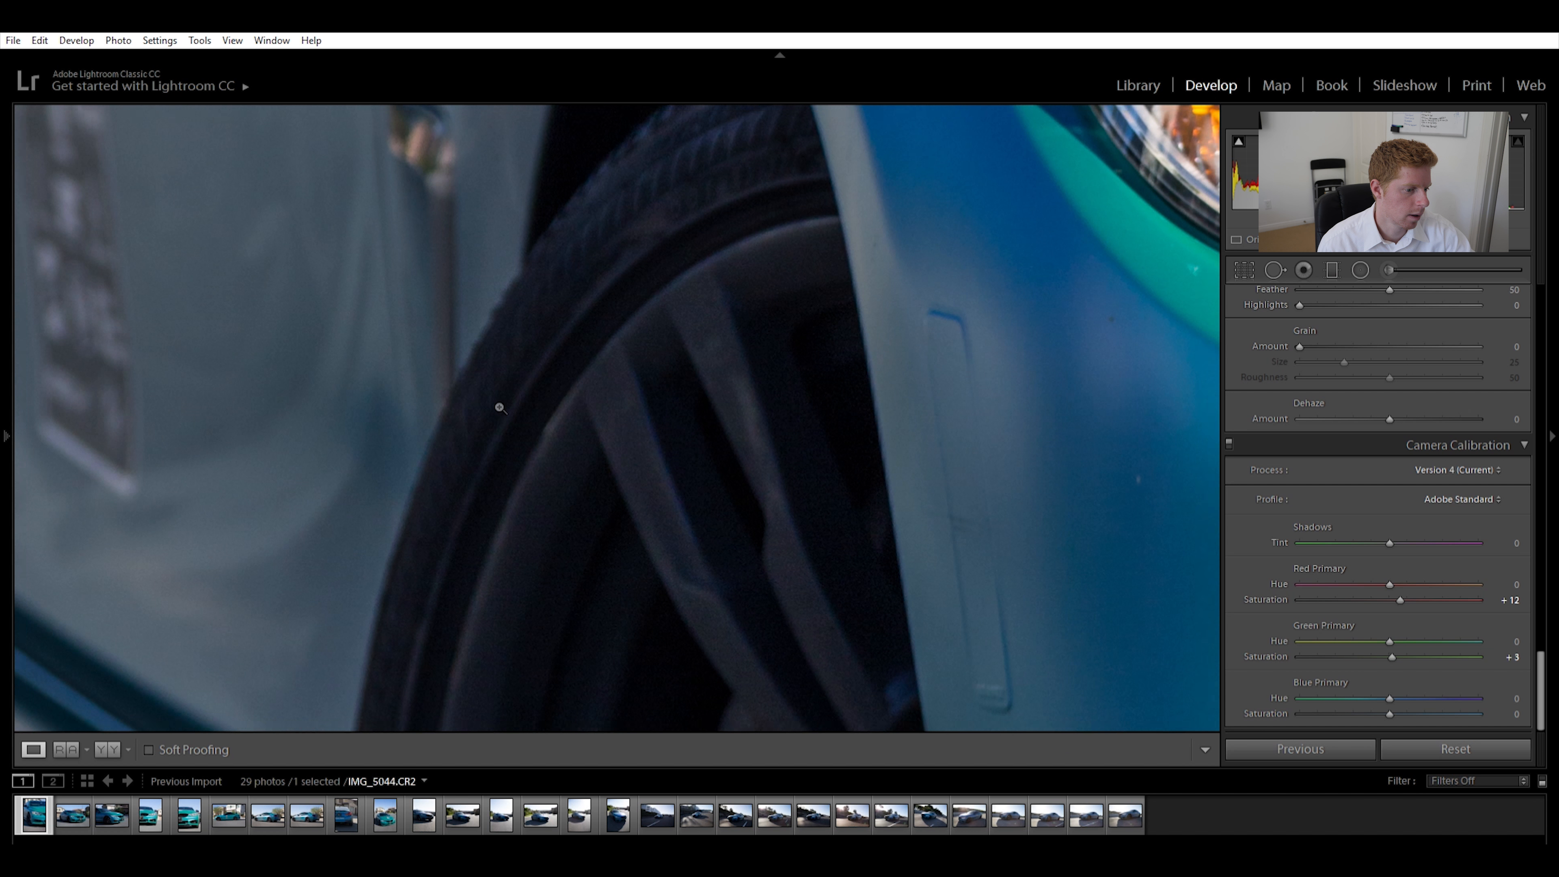
{"action": "left_click", "coordinate": [500, 407]}
{"action": "left_click_drag", "start_coordinate": [1543, 664], "coordinate": [1521, 271]}
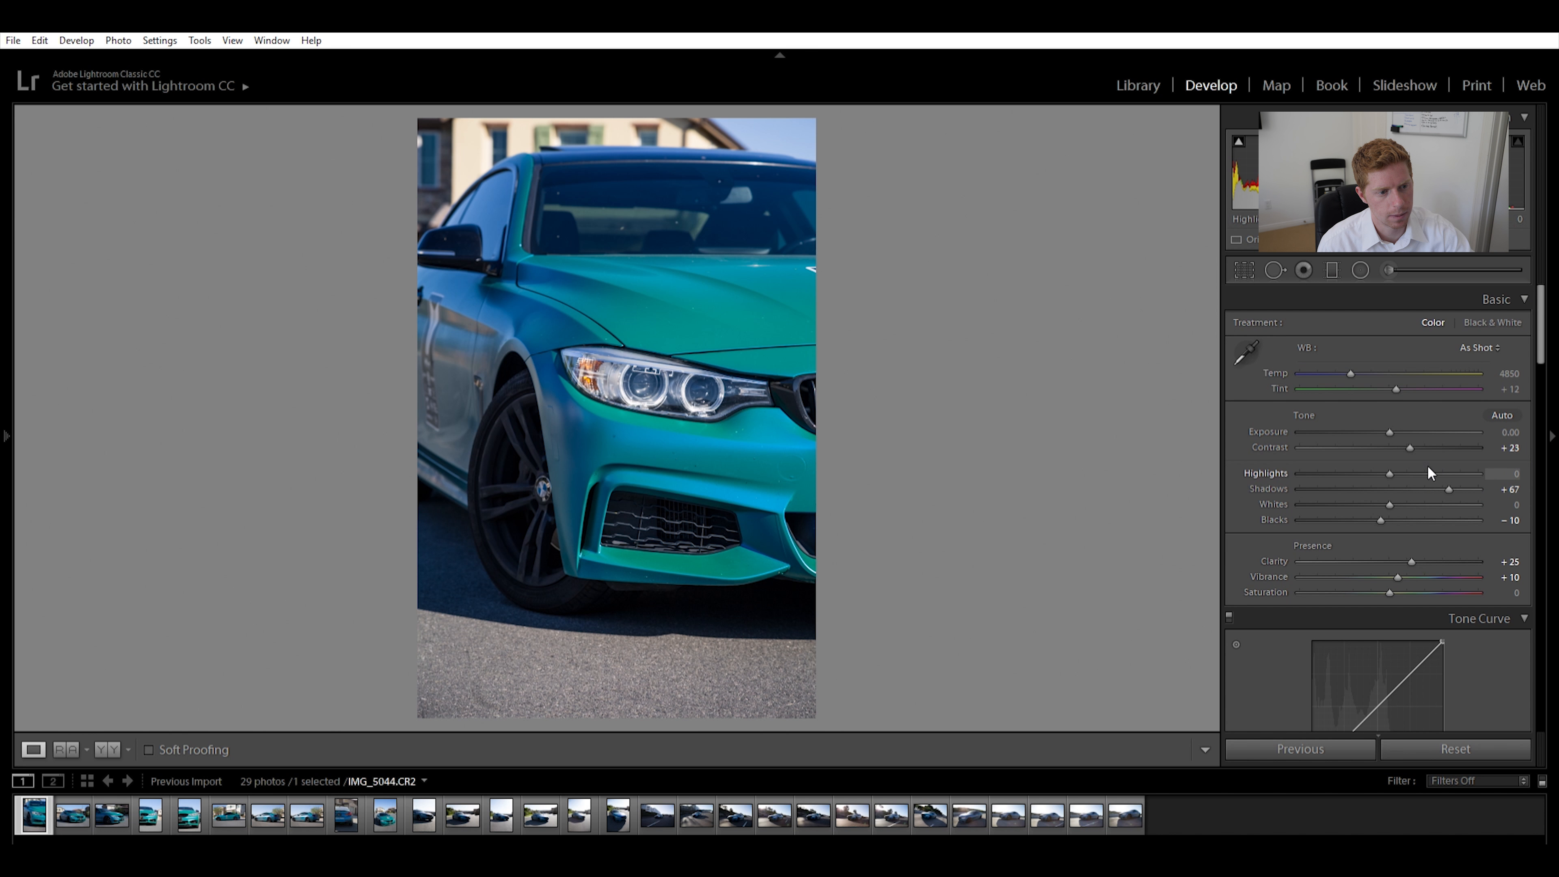
{"action": "left_click_drag", "start_coordinate": [1449, 480], "coordinate": [1466, 478]}
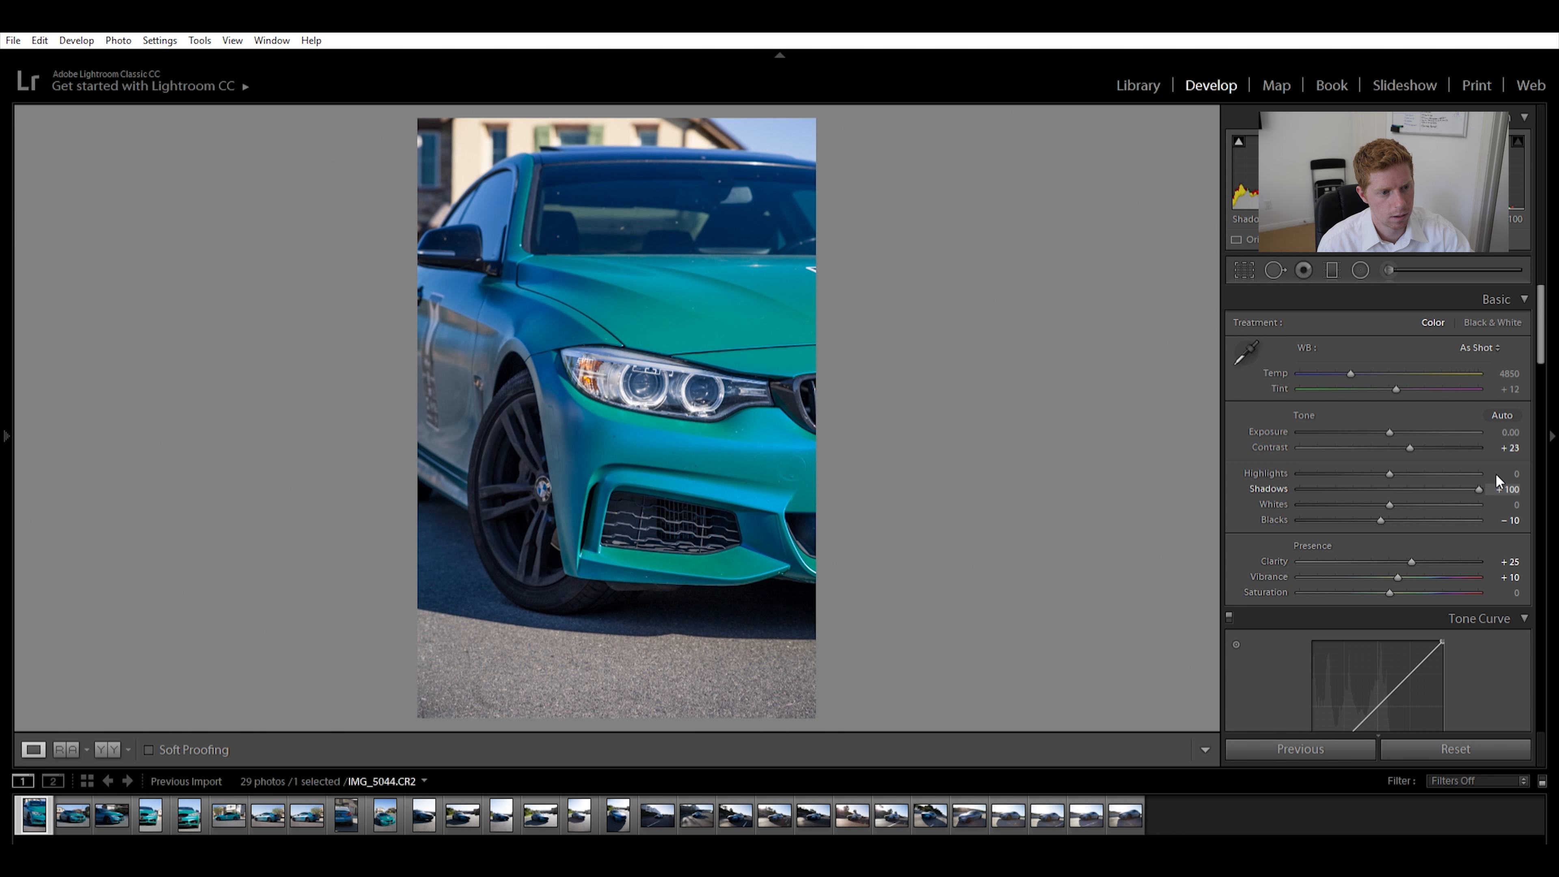
{"action": "left_click_drag", "start_coordinate": [1479, 477], "coordinate": [1470, 480]}
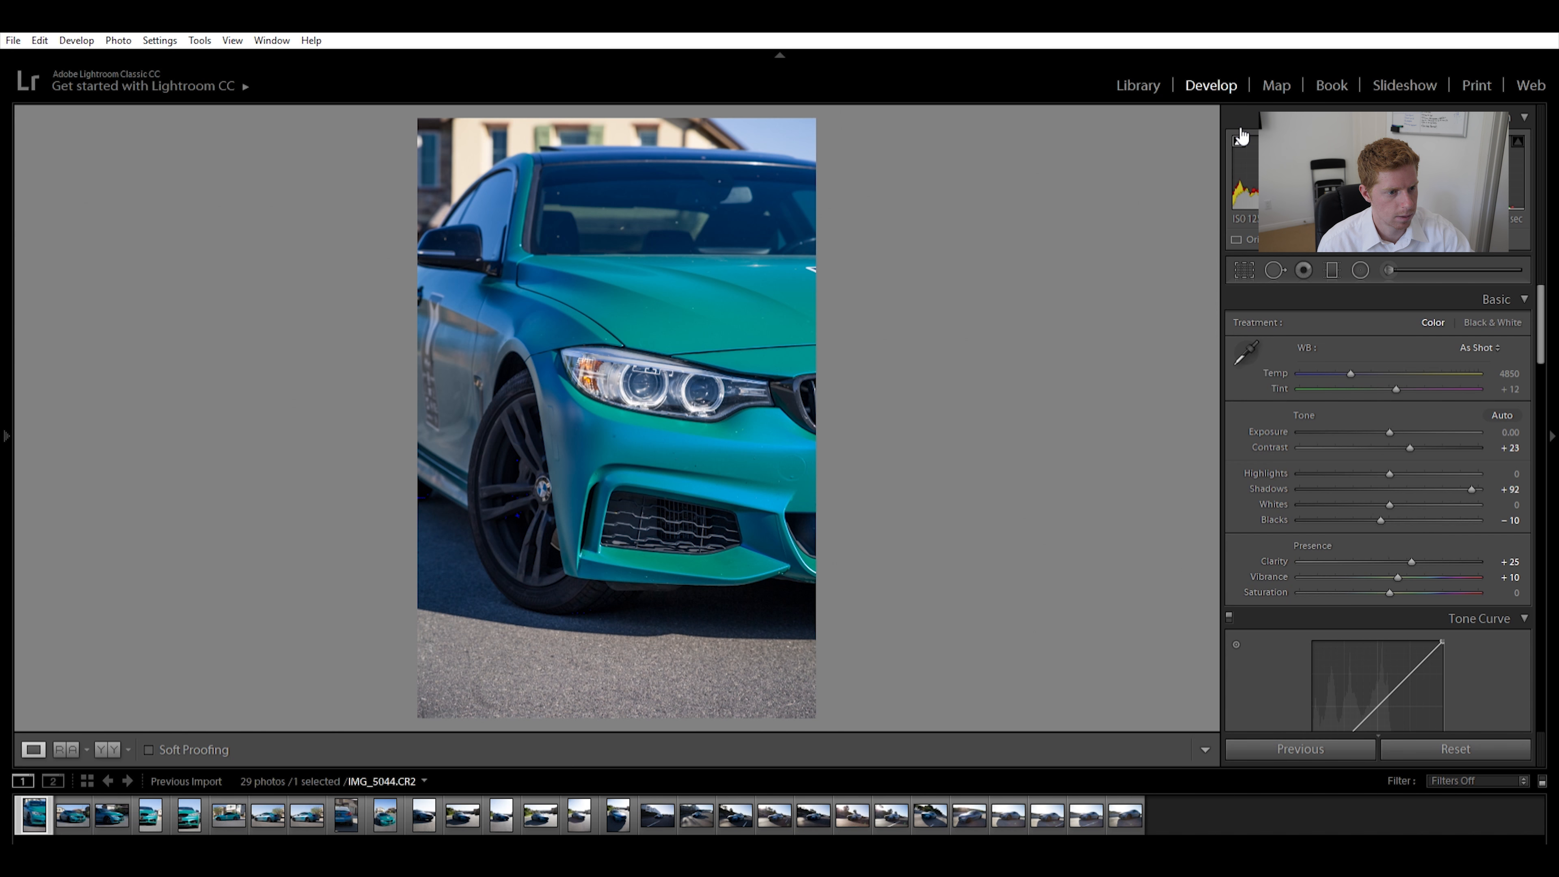
Review the photo's adjustments and inspect the front wheel's BMW hub and spokes up close
{"action": "scroll", "coordinate": [1354, 453], "scroll_direction": "down", "scroll_amount": 2}
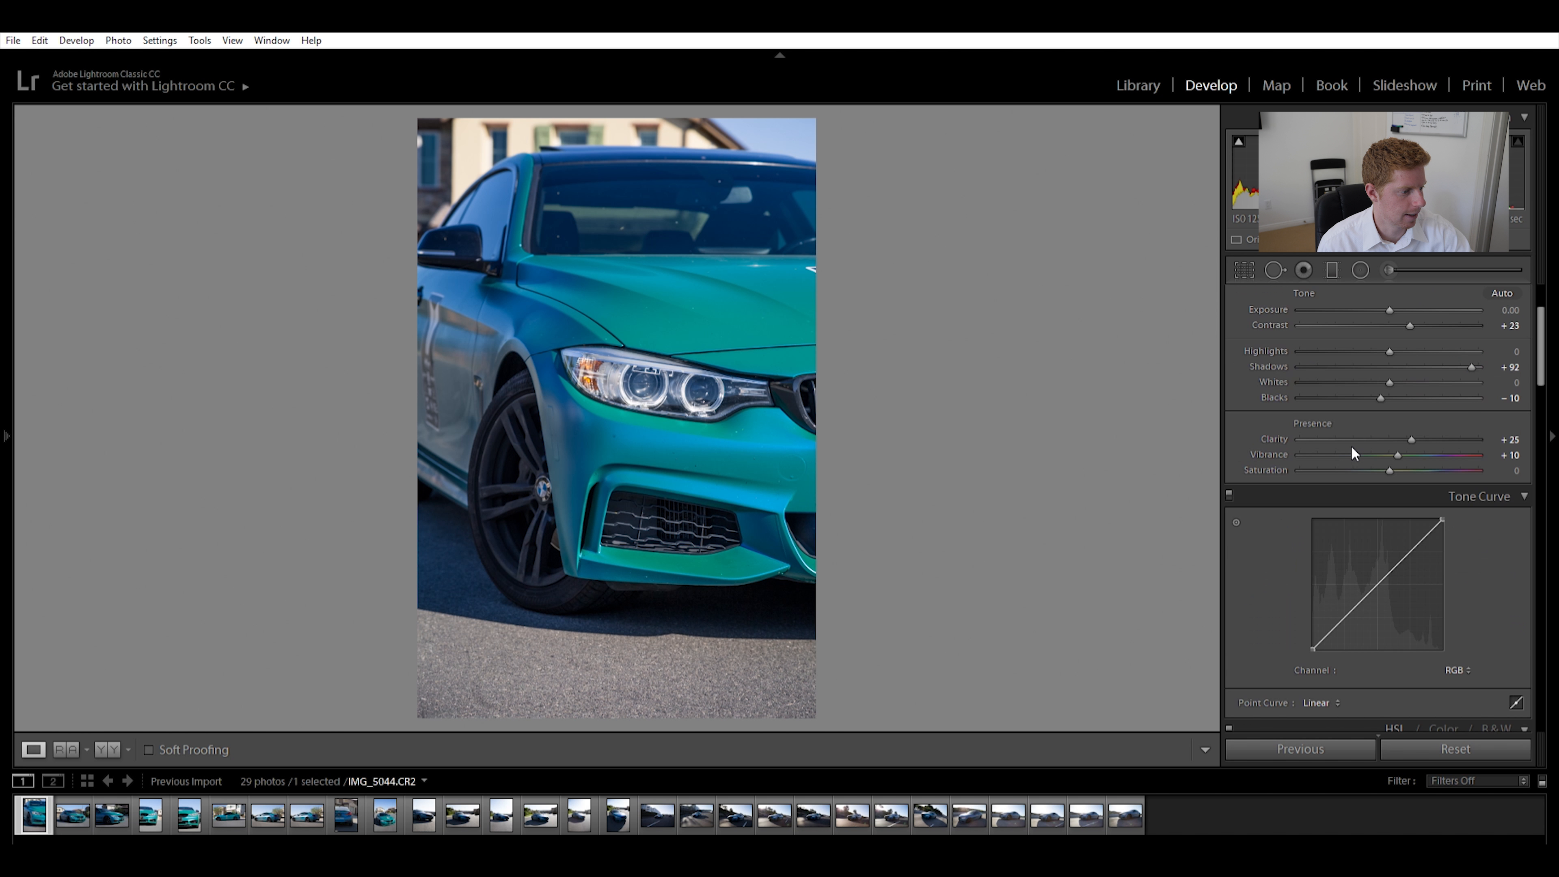
{"action": "scroll", "coordinate": [1353, 453], "scroll_direction": "down", "scroll_amount": 4}
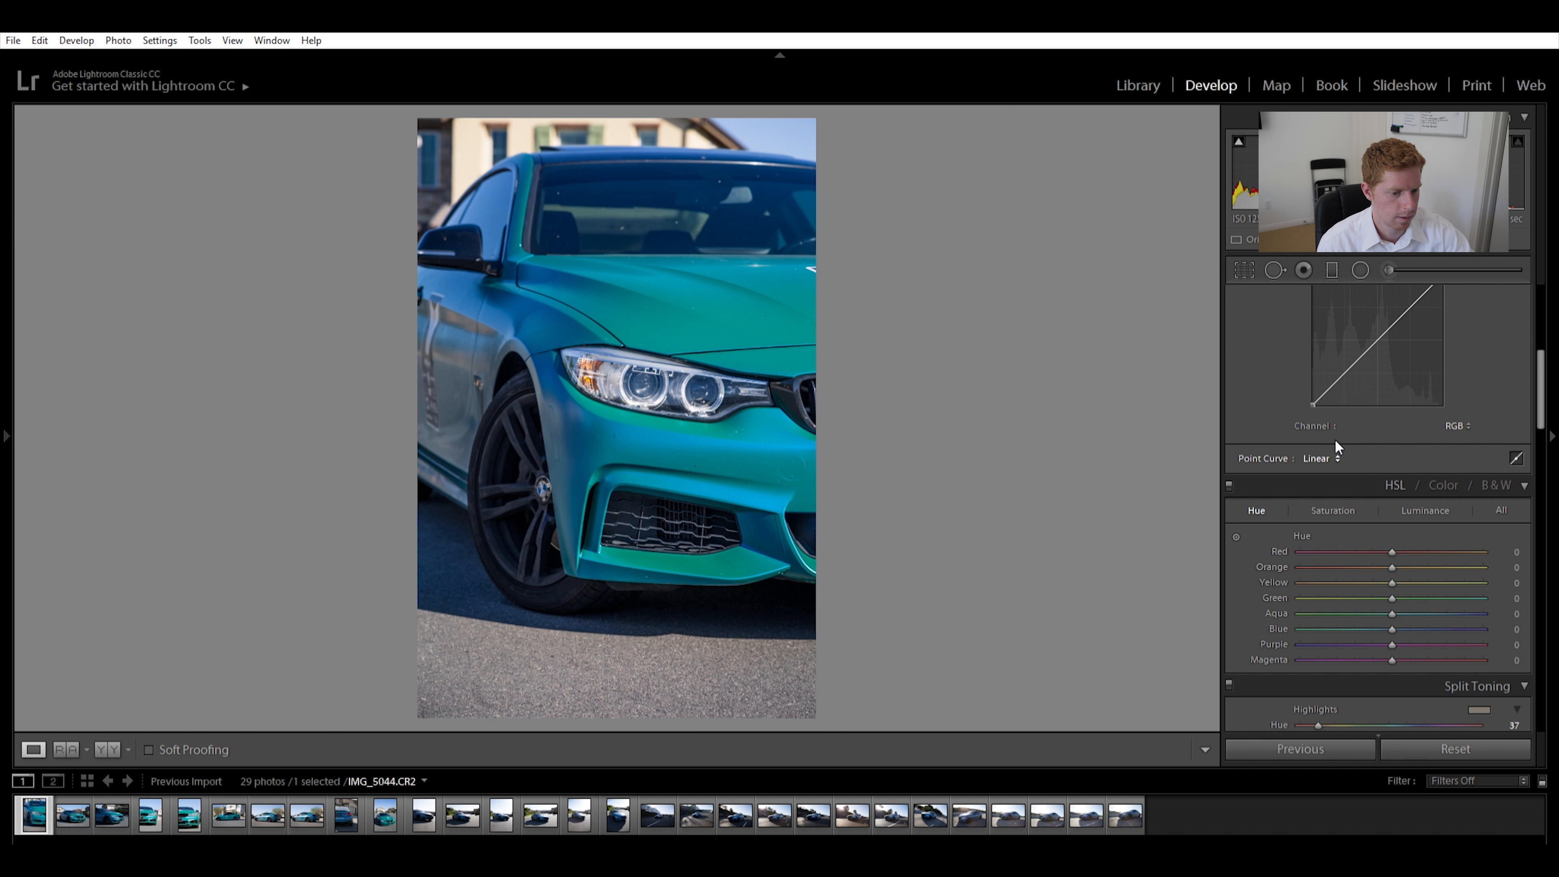
{"action": "scroll", "coordinate": [1335, 438], "scroll_direction": "up", "scroll_amount": 6}
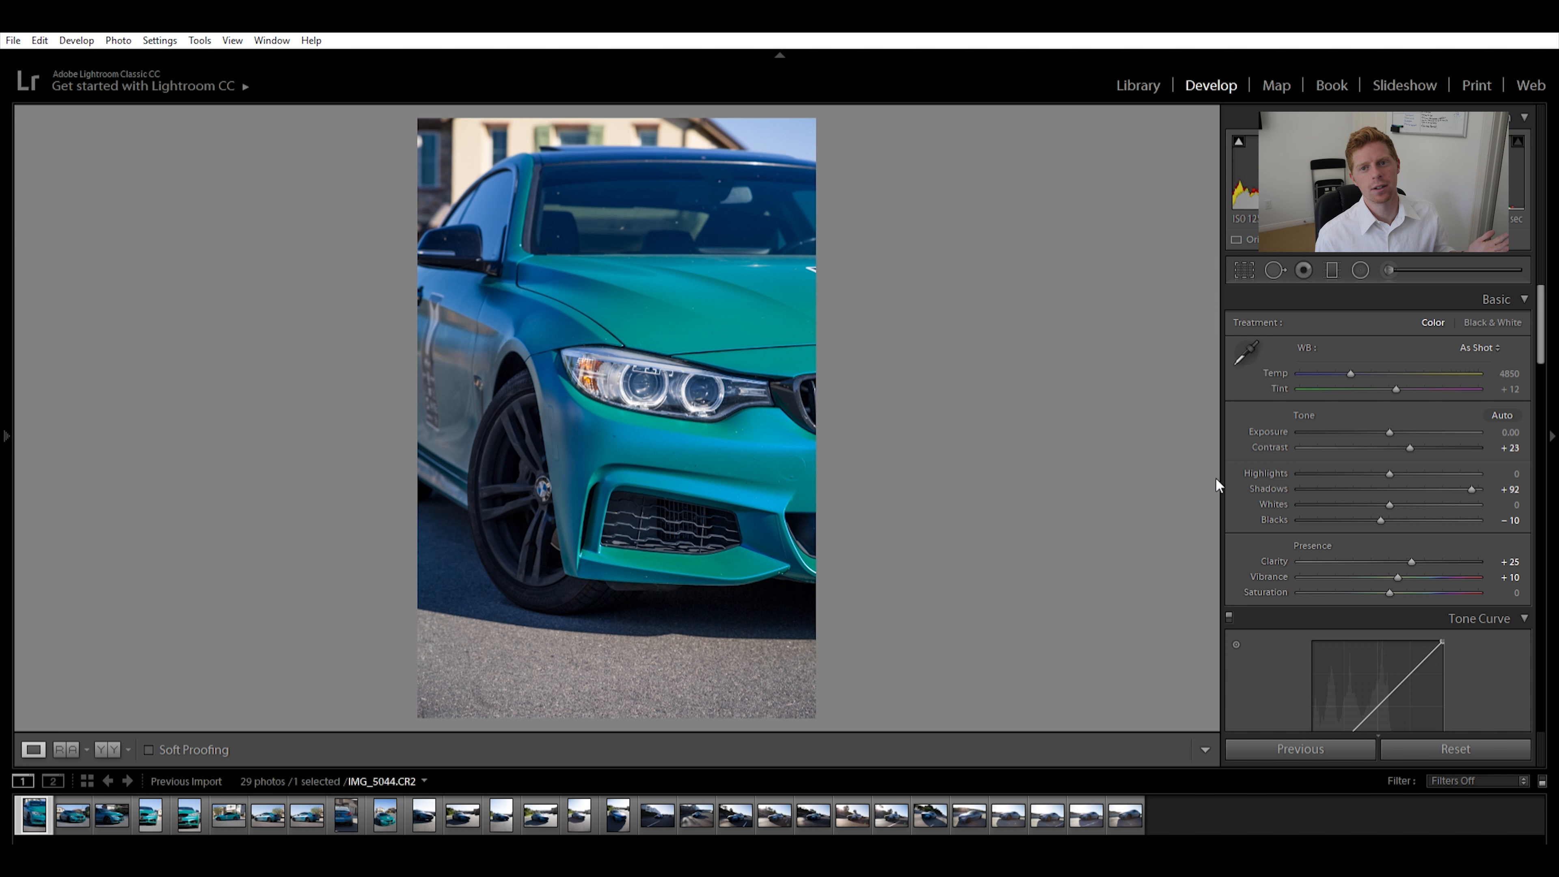
{"action": "scroll", "coordinate": [1357, 435], "scroll_direction": "down", "scroll_amount": 2}
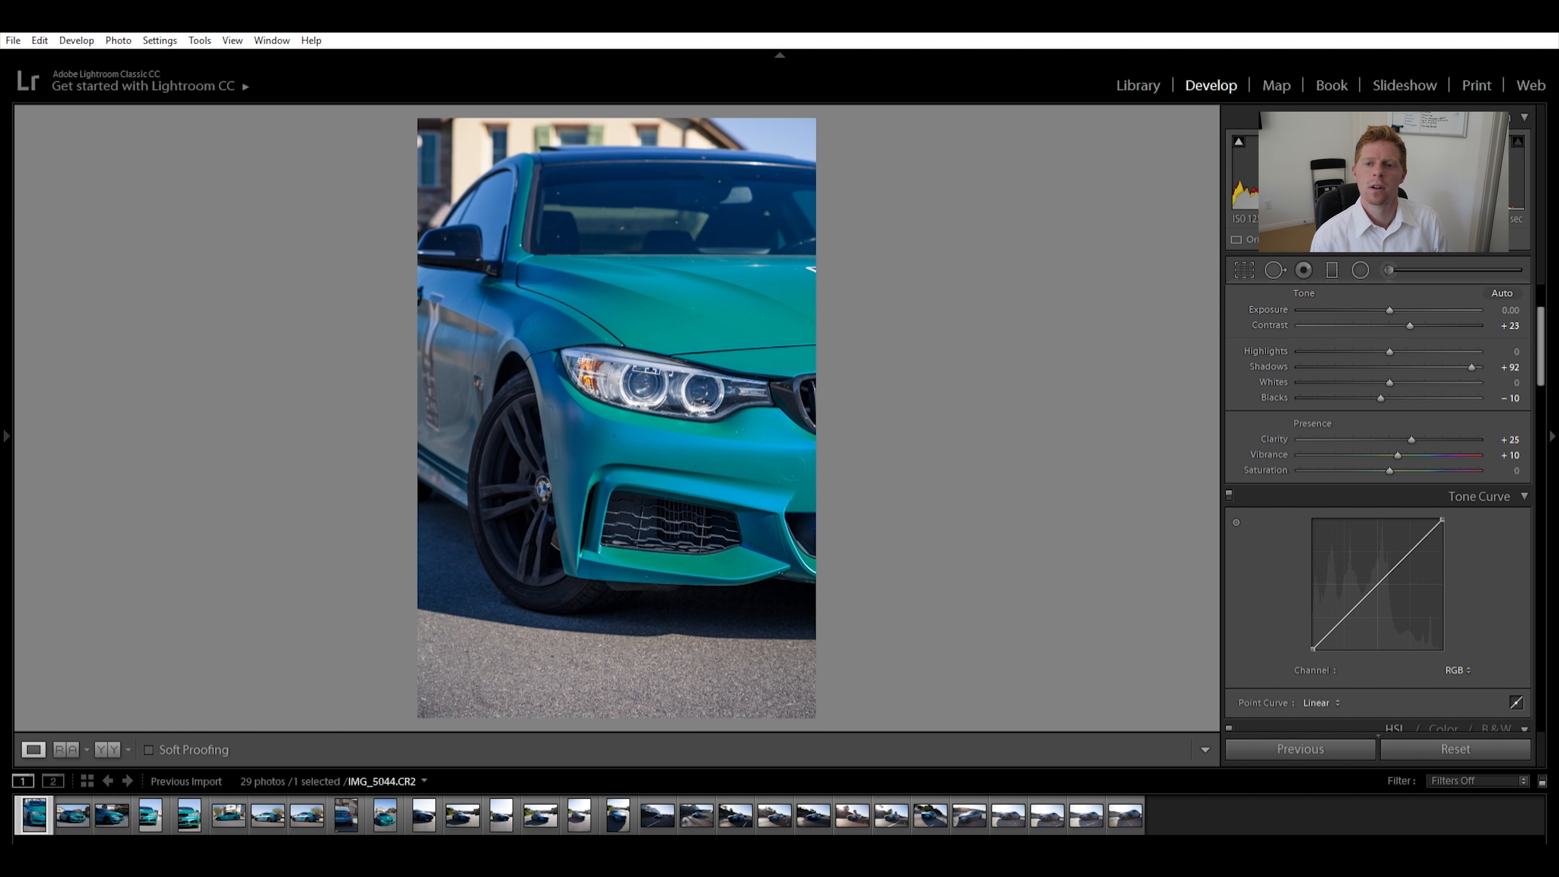
{"action": "left_click", "coordinate": [510, 430]}
{"action": "left_click_drag", "start_coordinate": [571, 630], "coordinate": [606, 446]}
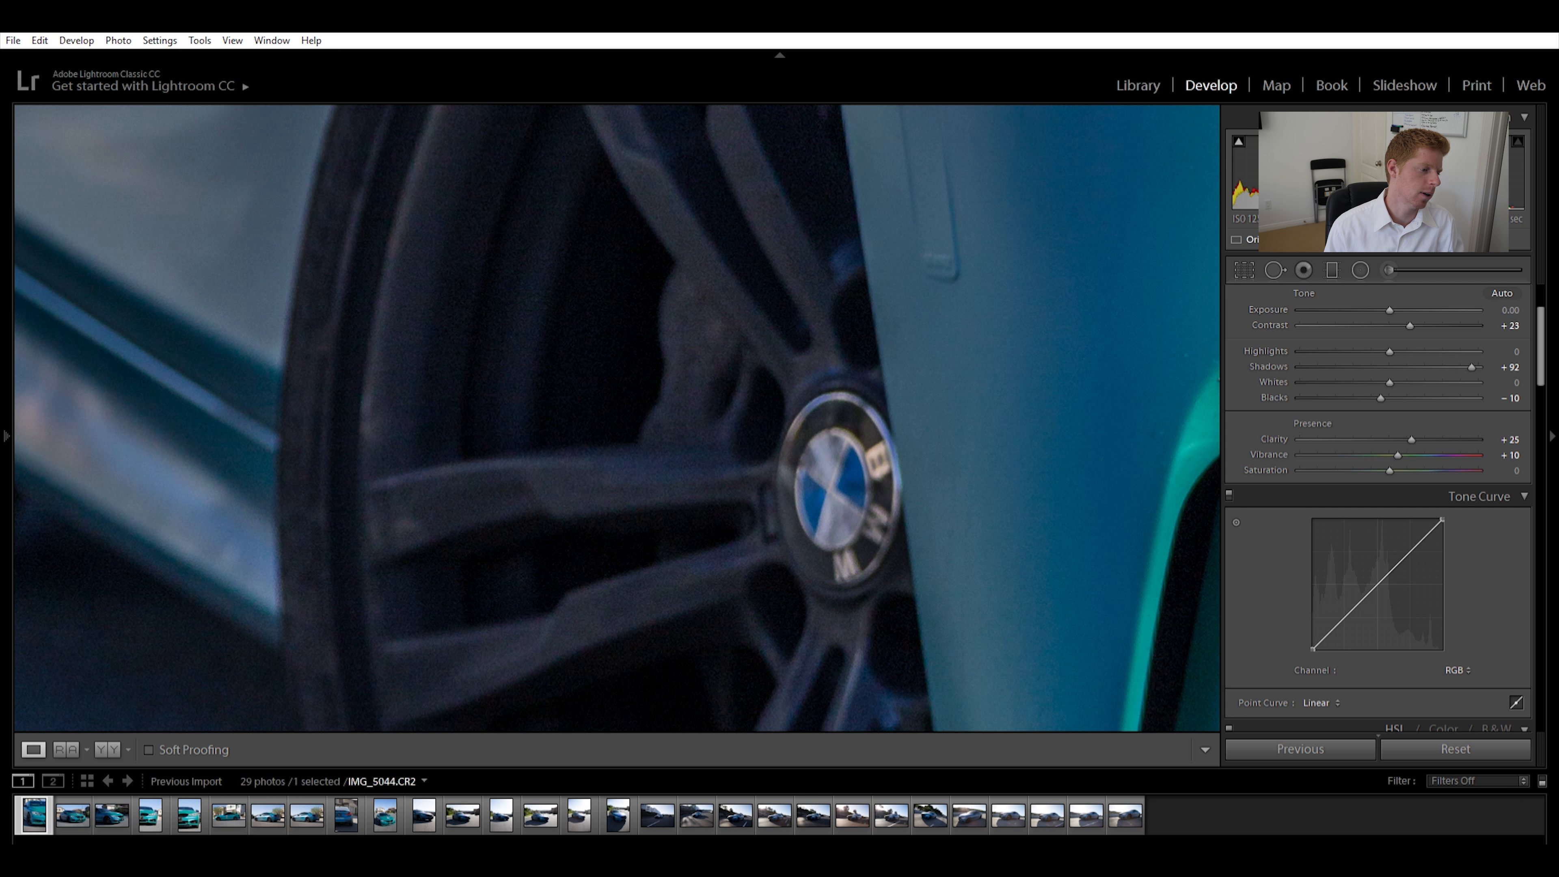
{"action": "left_click", "coordinate": [561, 340]}
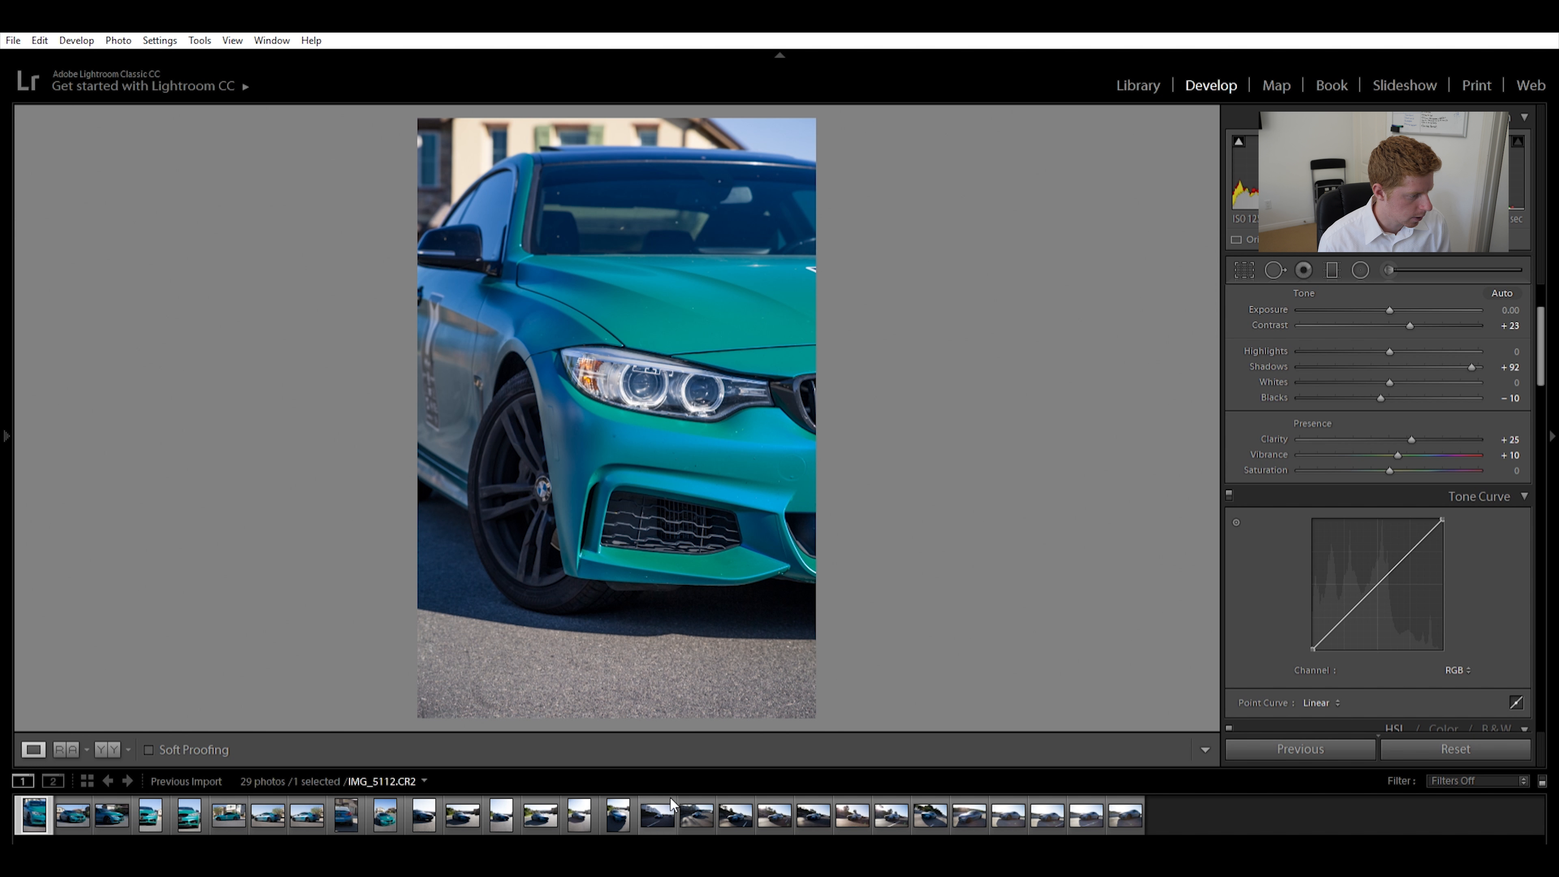
Open IMG_5075.CR2 and set its Contrast to +12, Shadows to +58 and Blacks to -15
{"action": "left_click", "coordinate": [535, 810]}
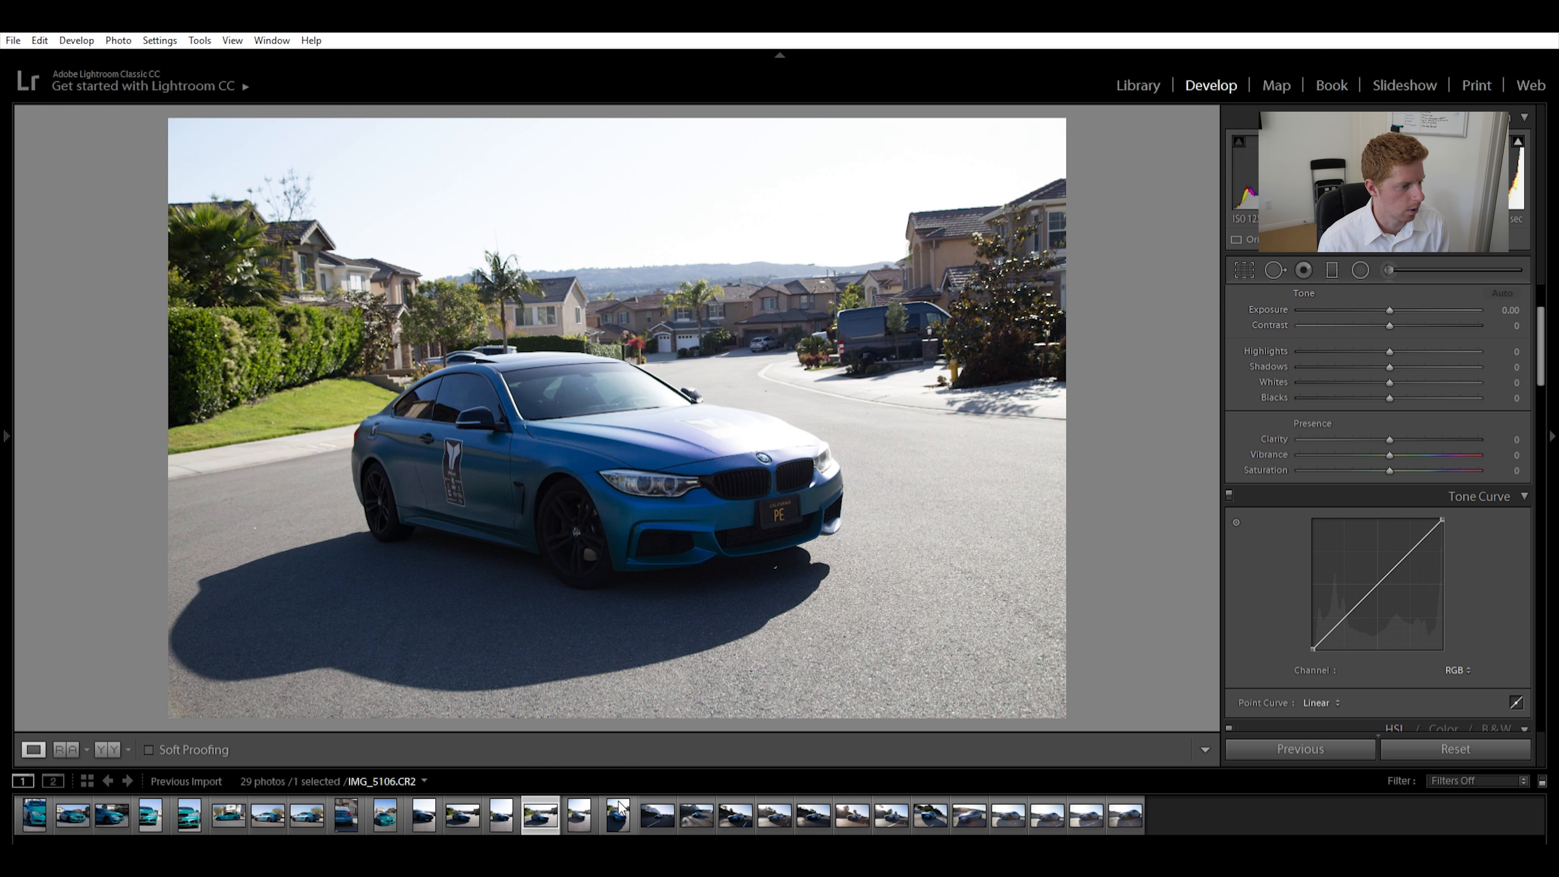
{"action": "left_click", "coordinate": [618, 811]}
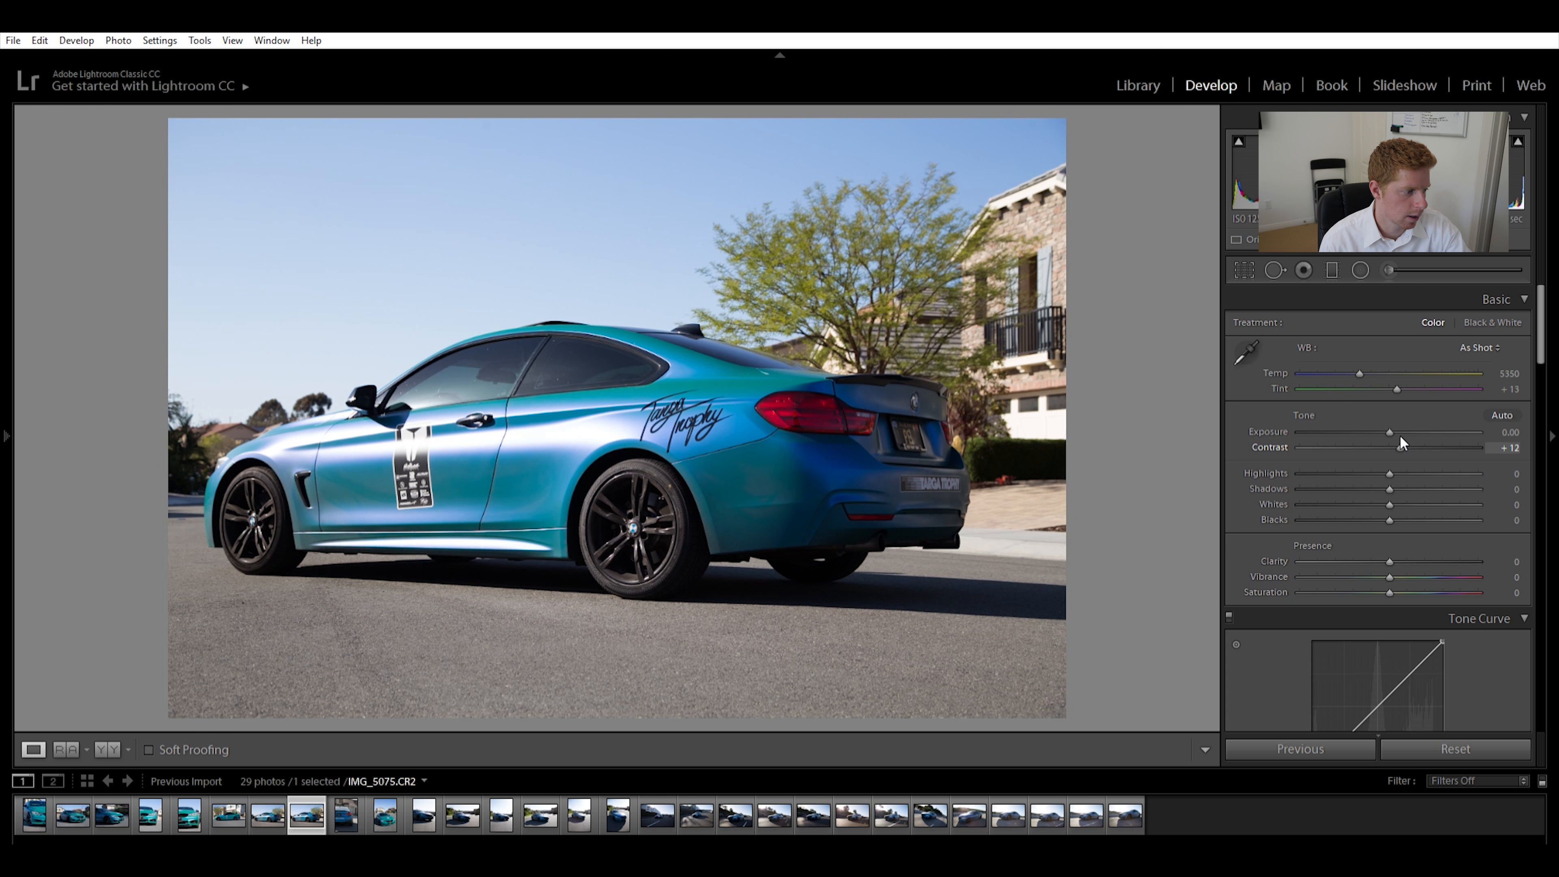
{"action": "left_click_drag", "start_coordinate": [1387, 456], "coordinate": [1449, 480]}
{"action": "double_click", "coordinate": [1372, 471]}
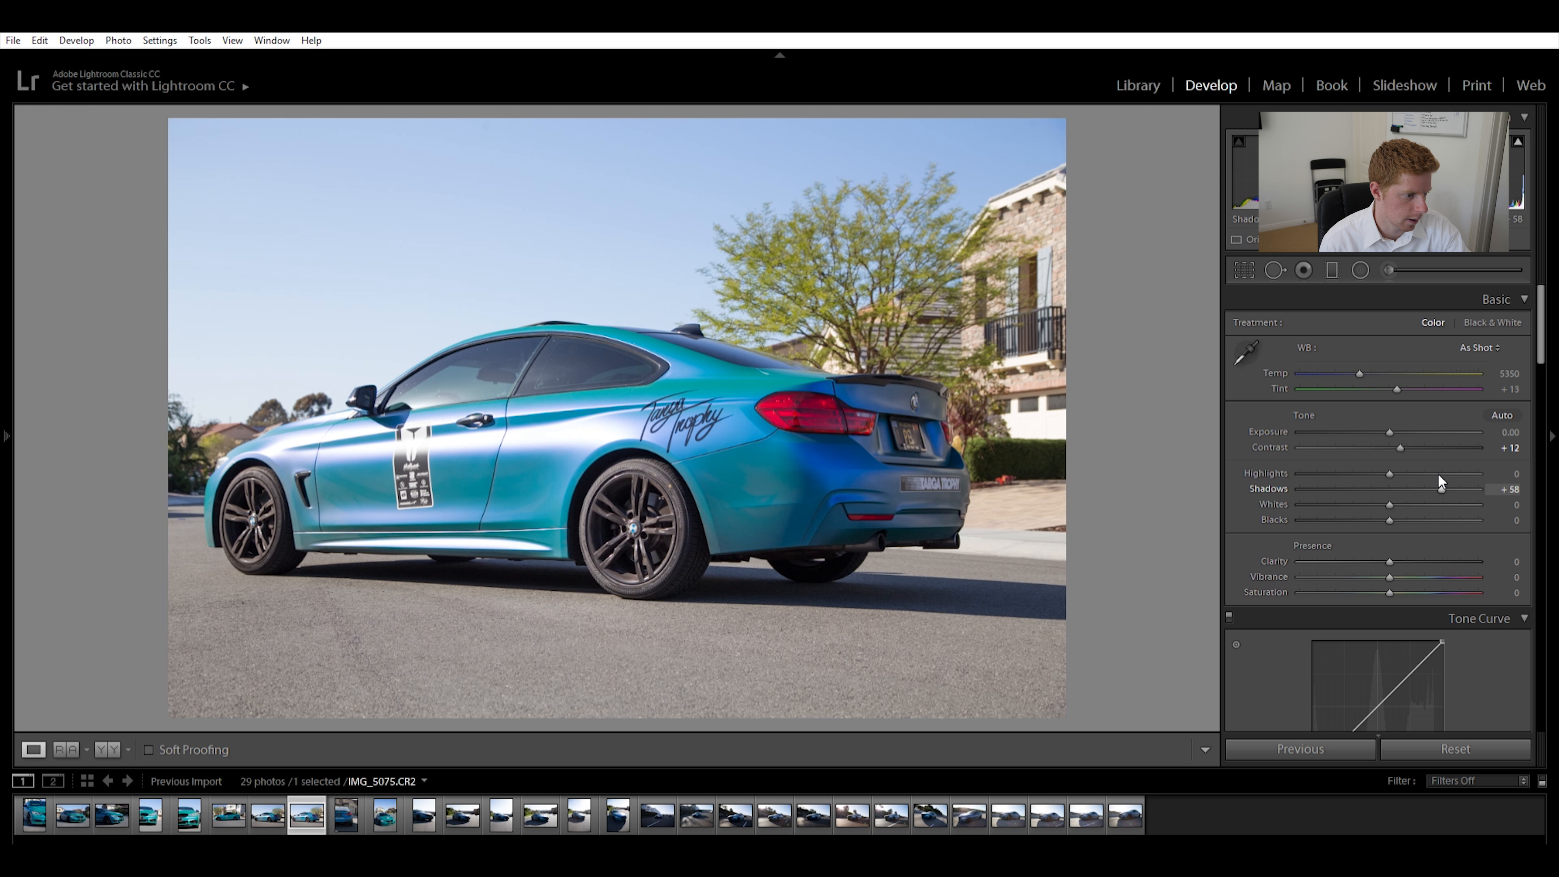
{"action": "left_click", "coordinate": [1375, 520]}
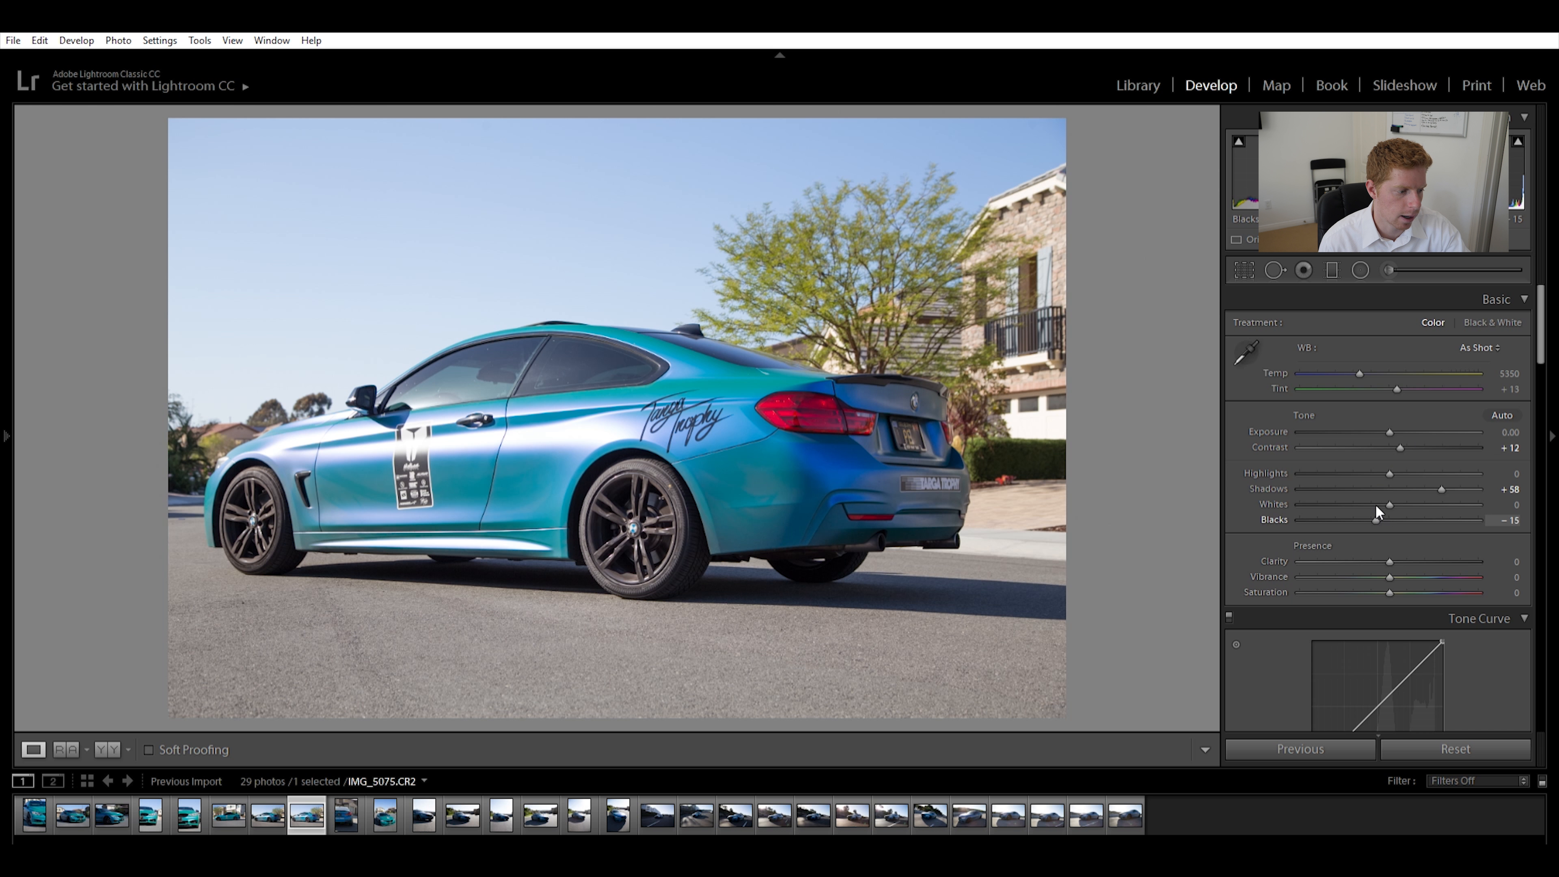
Set the photo's Clarity to +25 and Vibrance to +10
{"action": "left_click", "coordinate": [1506, 562]}
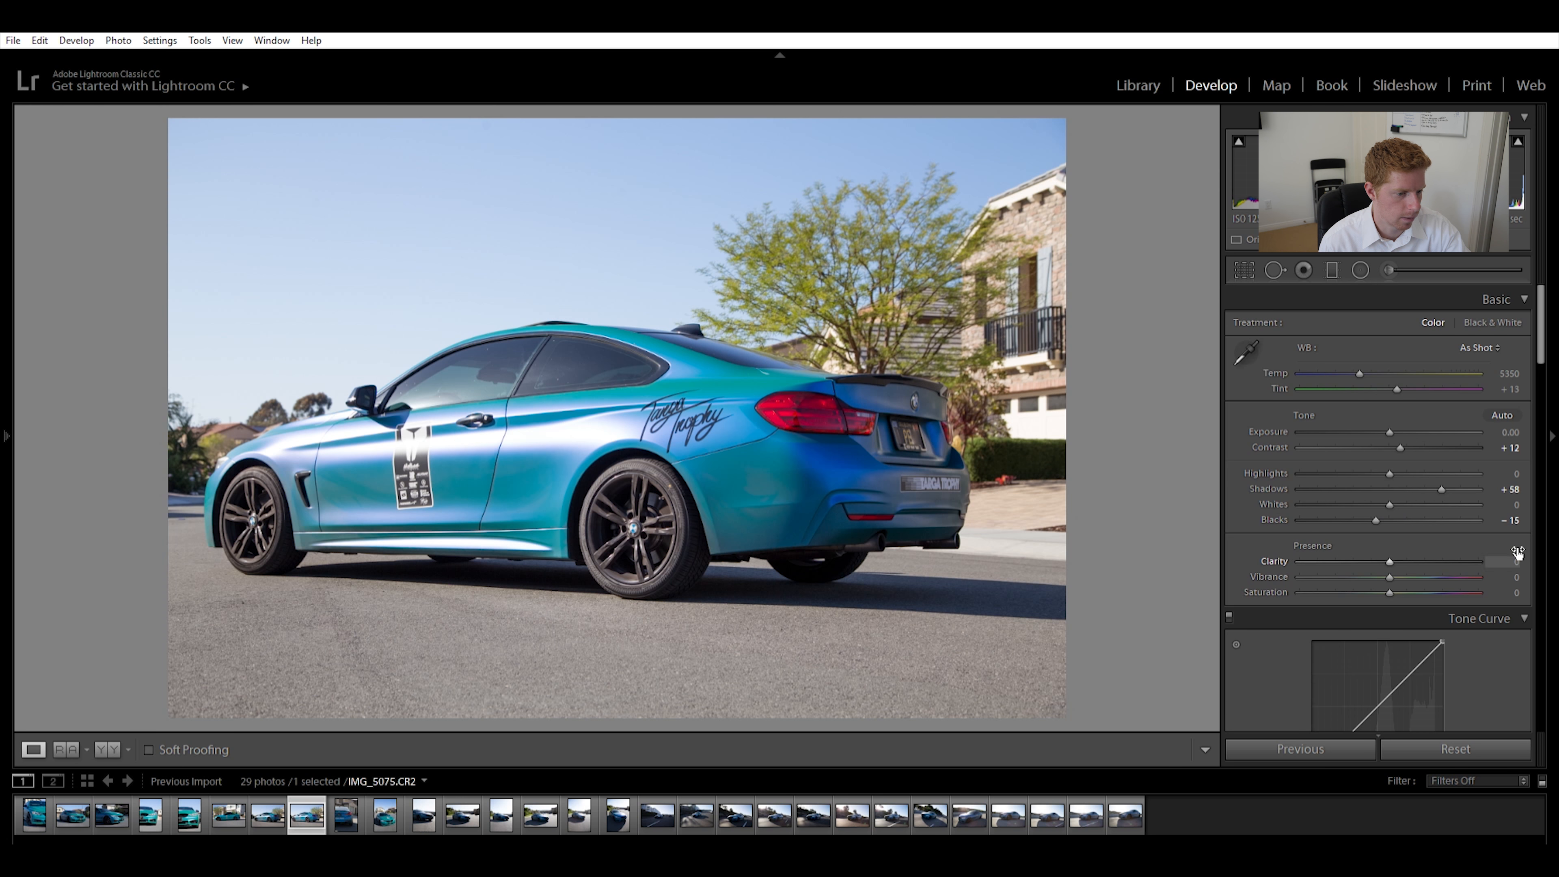
{"action": "type", "text": "25"}
{"action": "key", "text": "Return"}
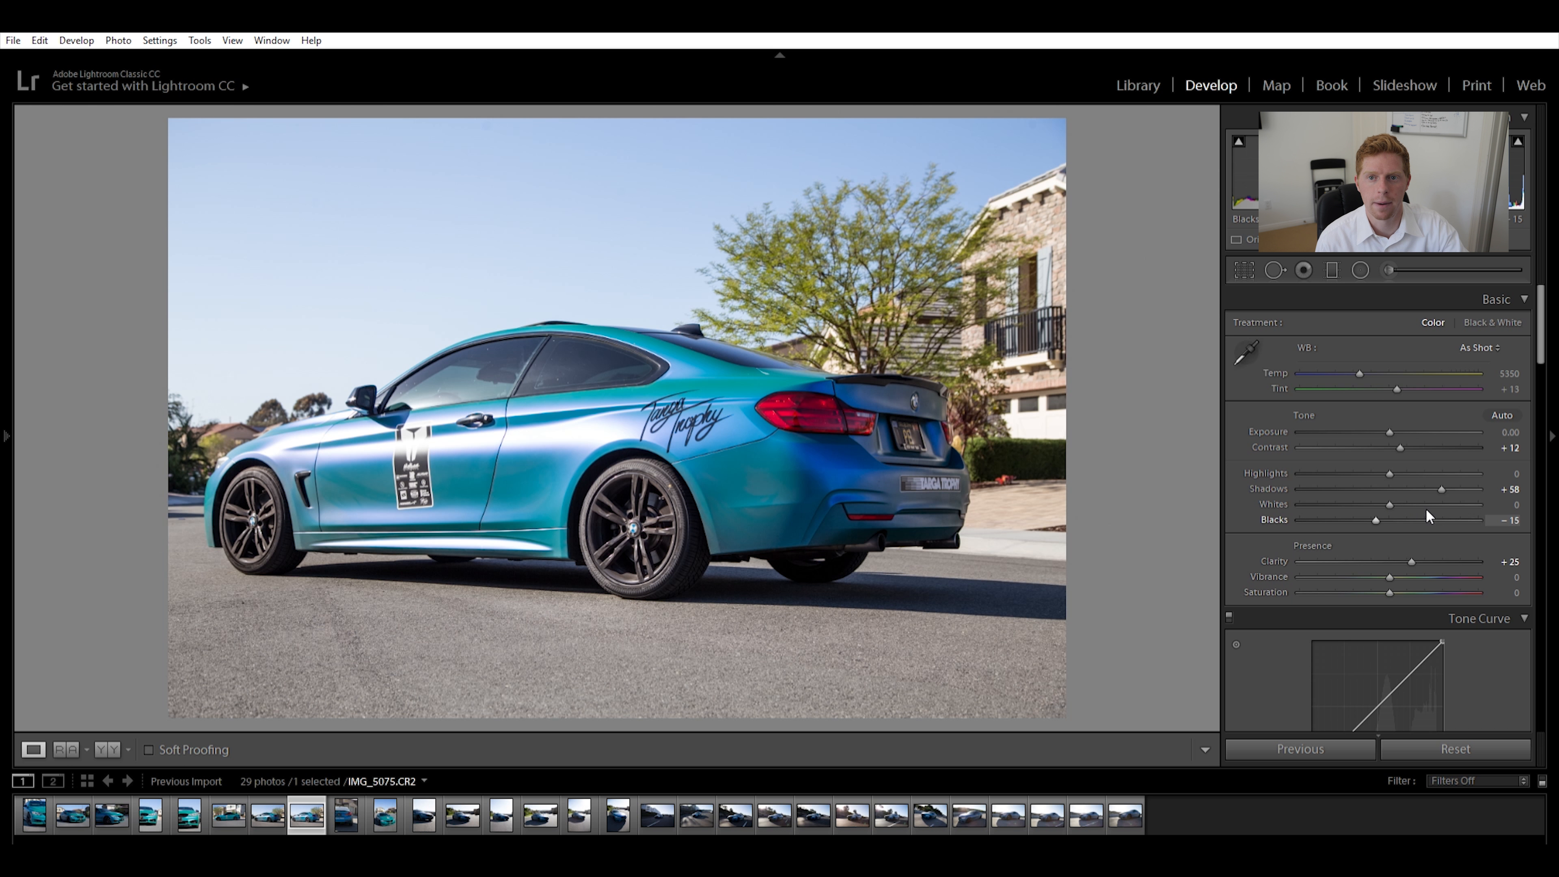
{"action": "left_click_drag", "start_coordinate": [1396, 562], "coordinate": [1400, 561]}
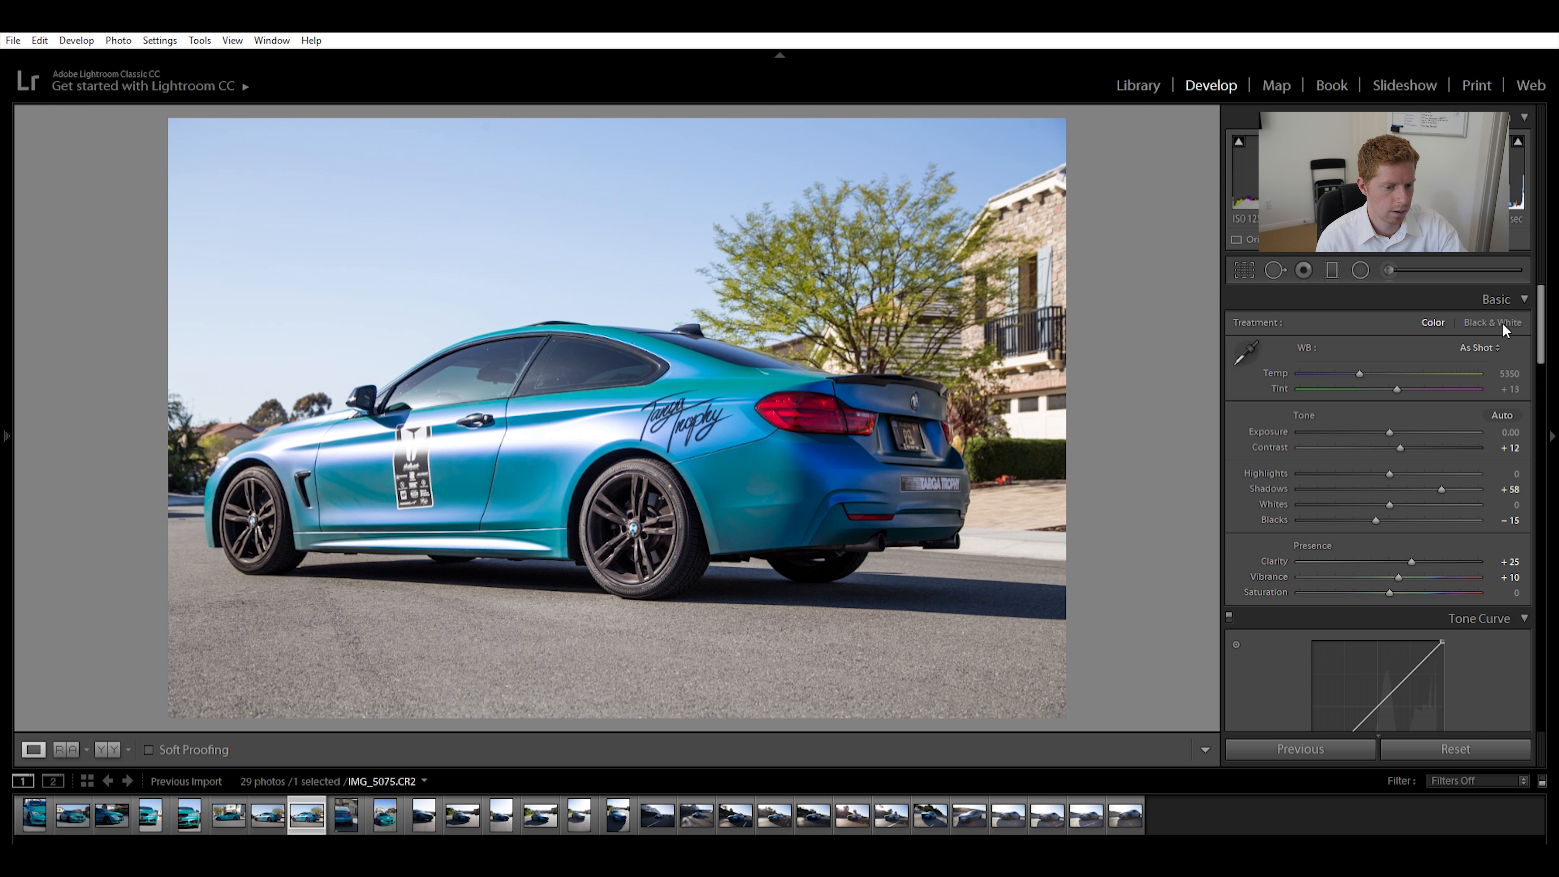
Try the Auto white balance and manual temperature changes, restoring the original temperature
{"action": "left_click", "coordinate": [1475, 347]}
{"action": "left_click", "coordinate": [1452, 374]}
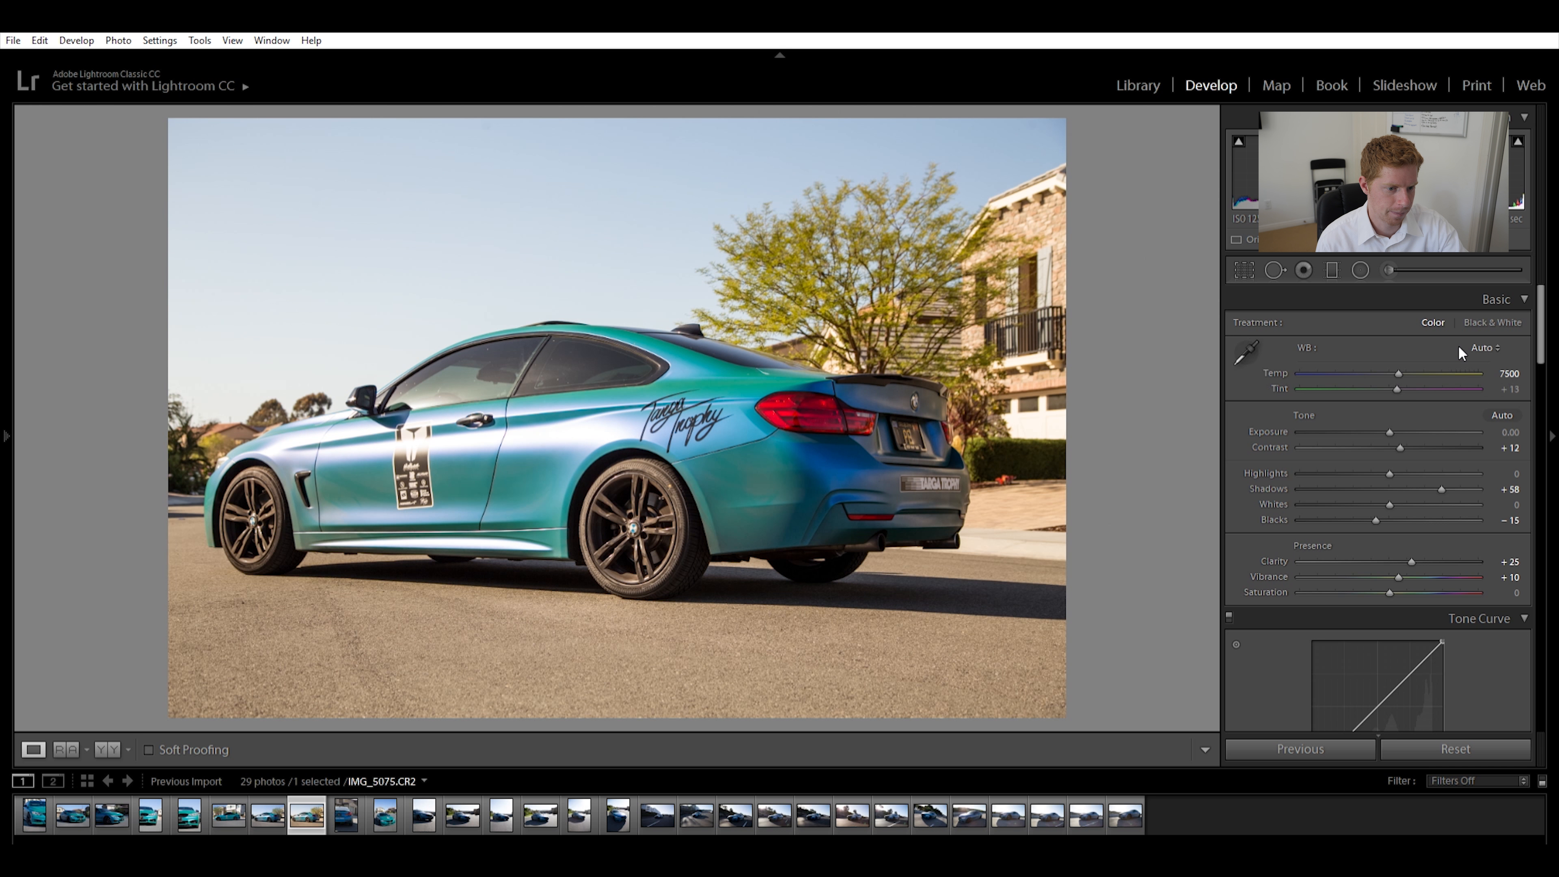
{"action": "key", "text": "ctrl+z"}
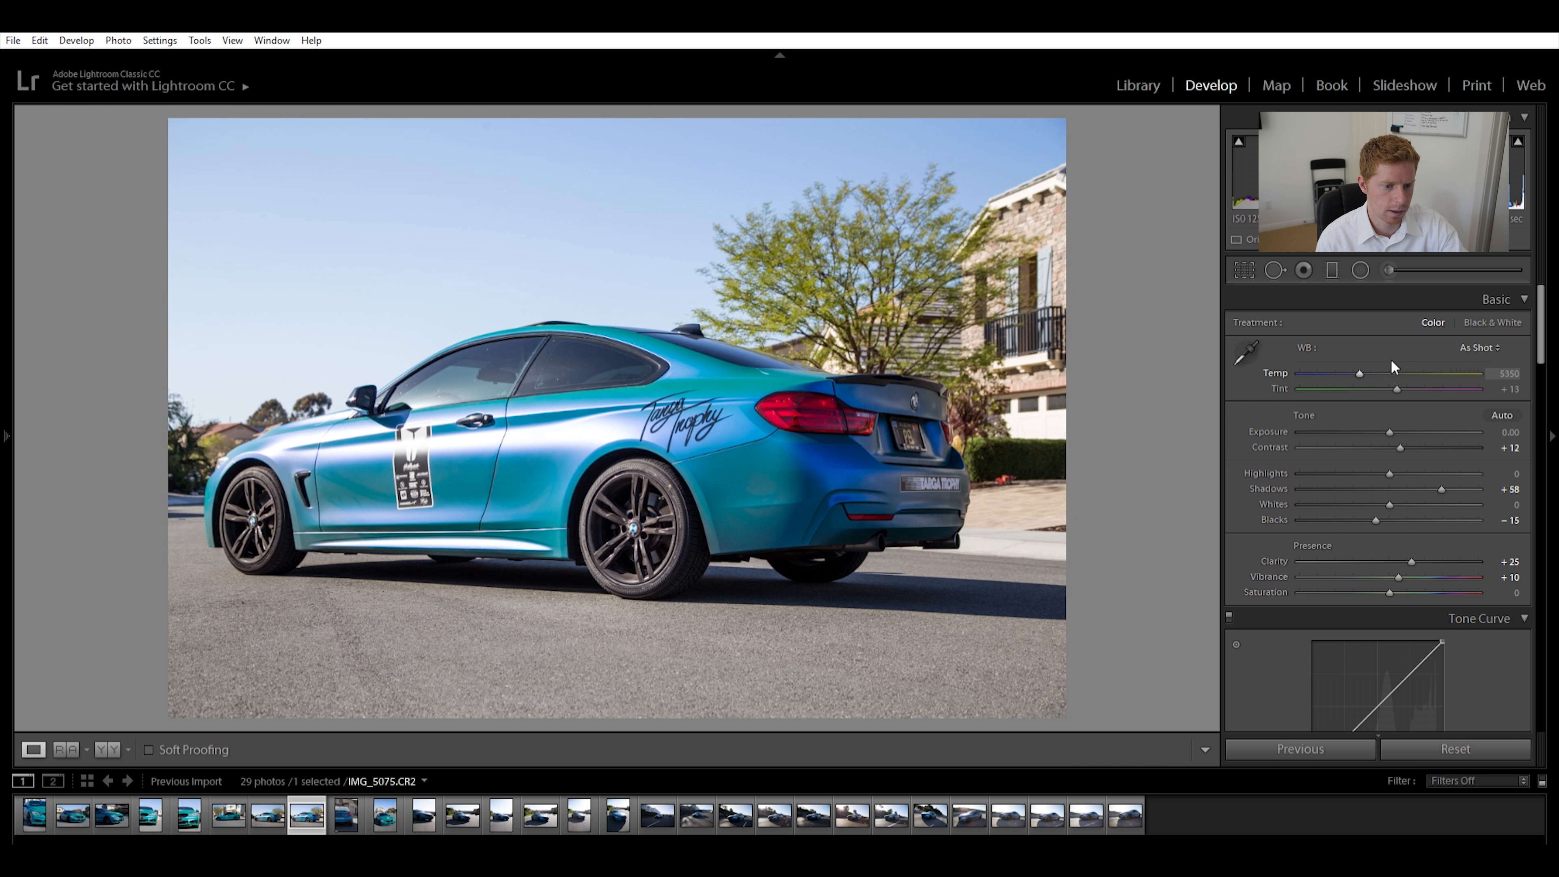
{"action": "left_click_drag", "start_coordinate": [1401, 386], "coordinate": [1349, 372]}
{"action": "double_click", "coordinate": [1349, 364]}
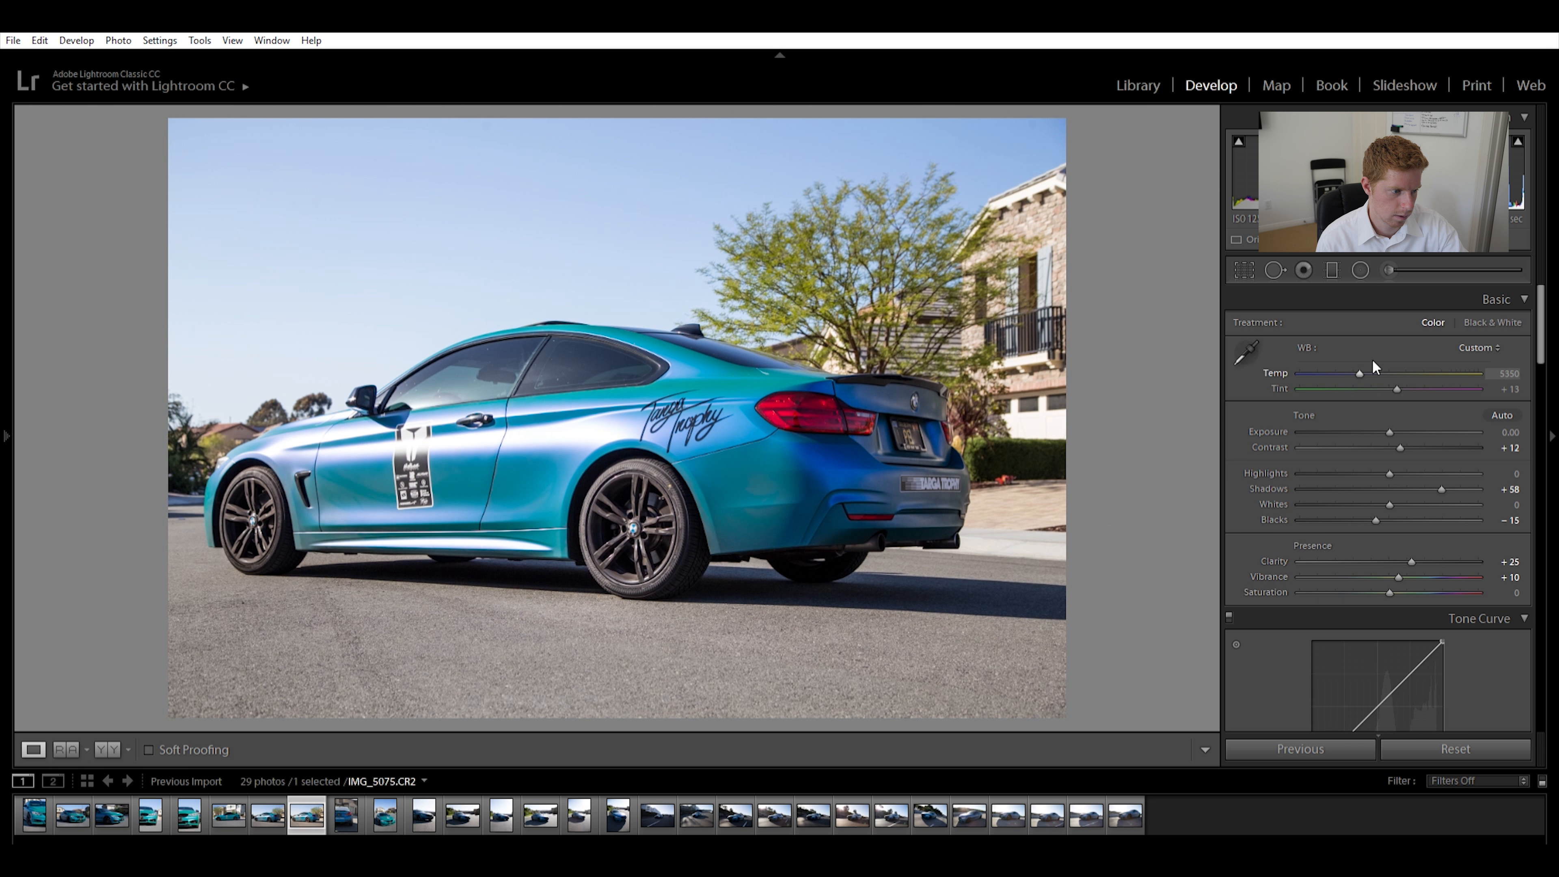
Try shifting the Blue and Aqua hues in the HSL adjustments
{"action": "left_click_drag", "start_coordinate": [1539, 326], "coordinate": [1522, 415]}
{"action": "left_click", "coordinate": [1332, 366]}
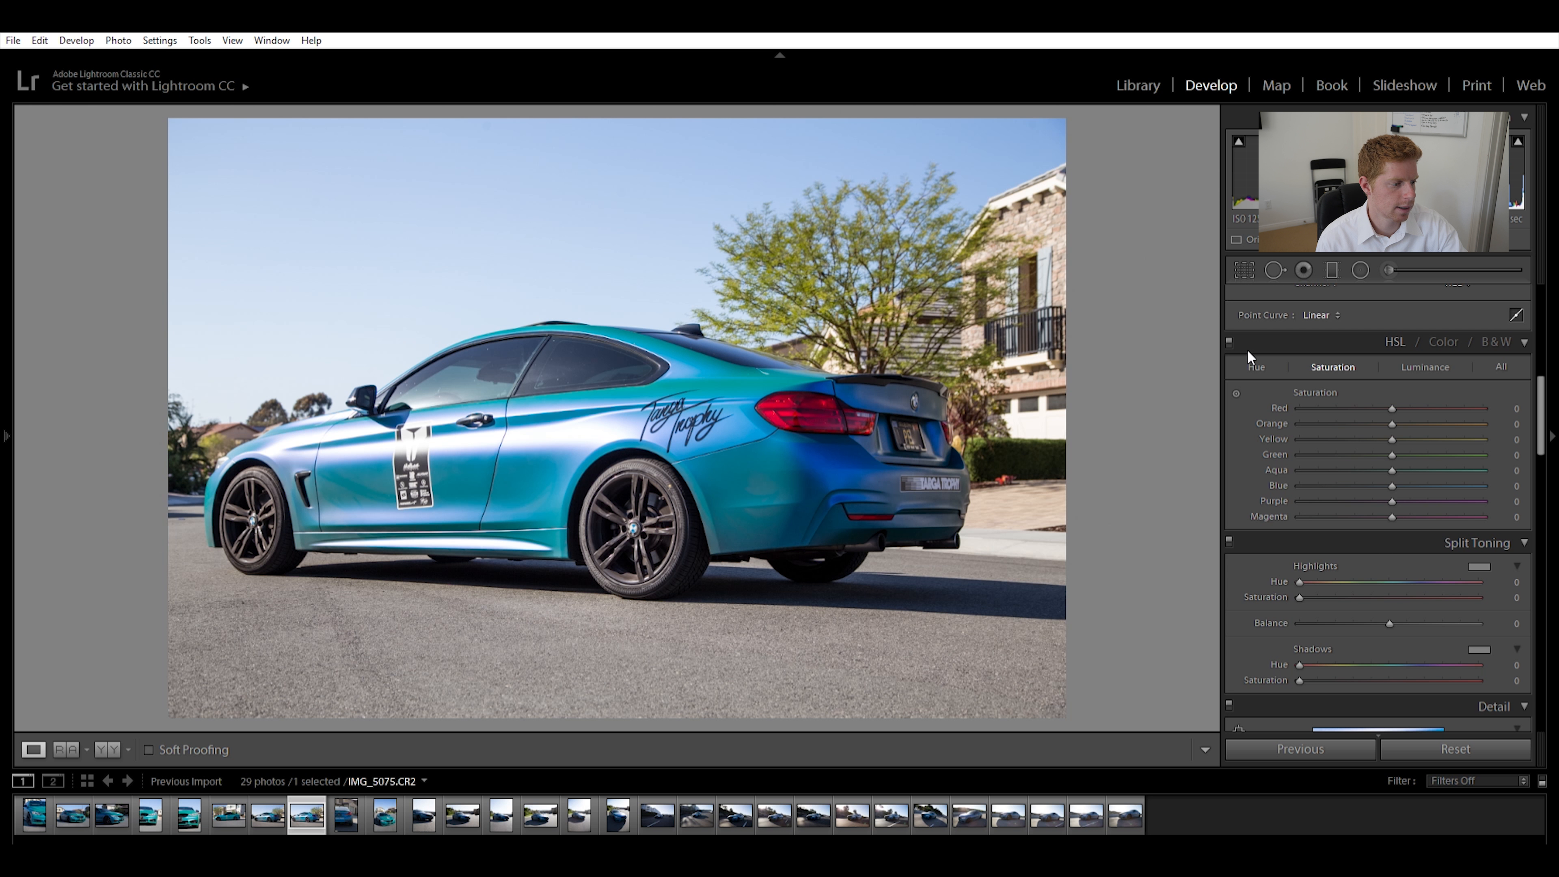
{"action": "left_click", "coordinate": [1253, 363]}
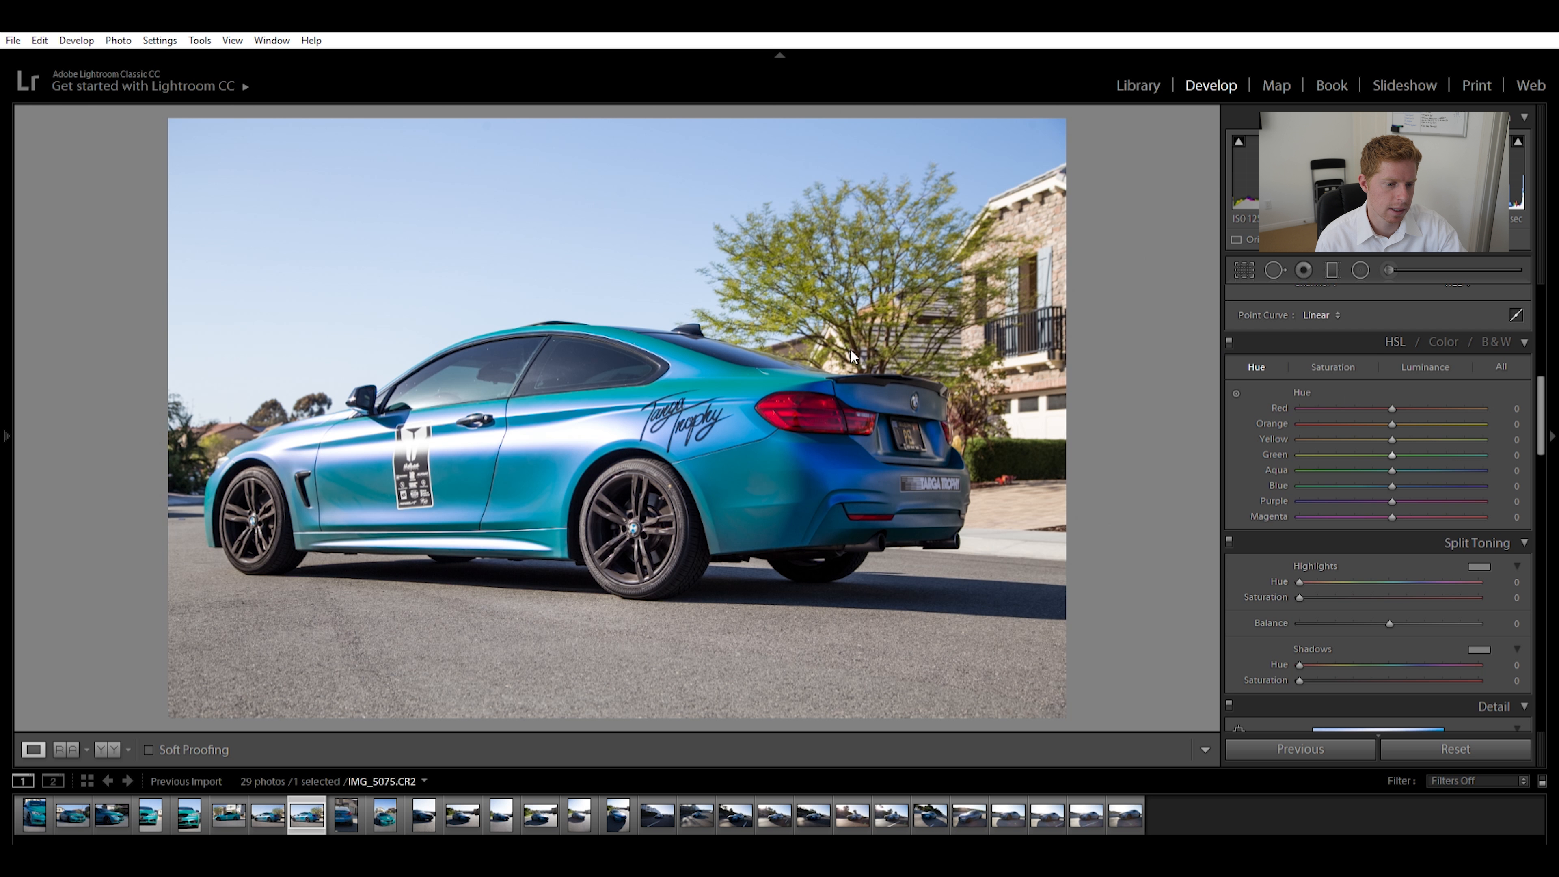
{"action": "left_click_drag", "start_coordinate": [1319, 485], "coordinate": [1402, 471]}
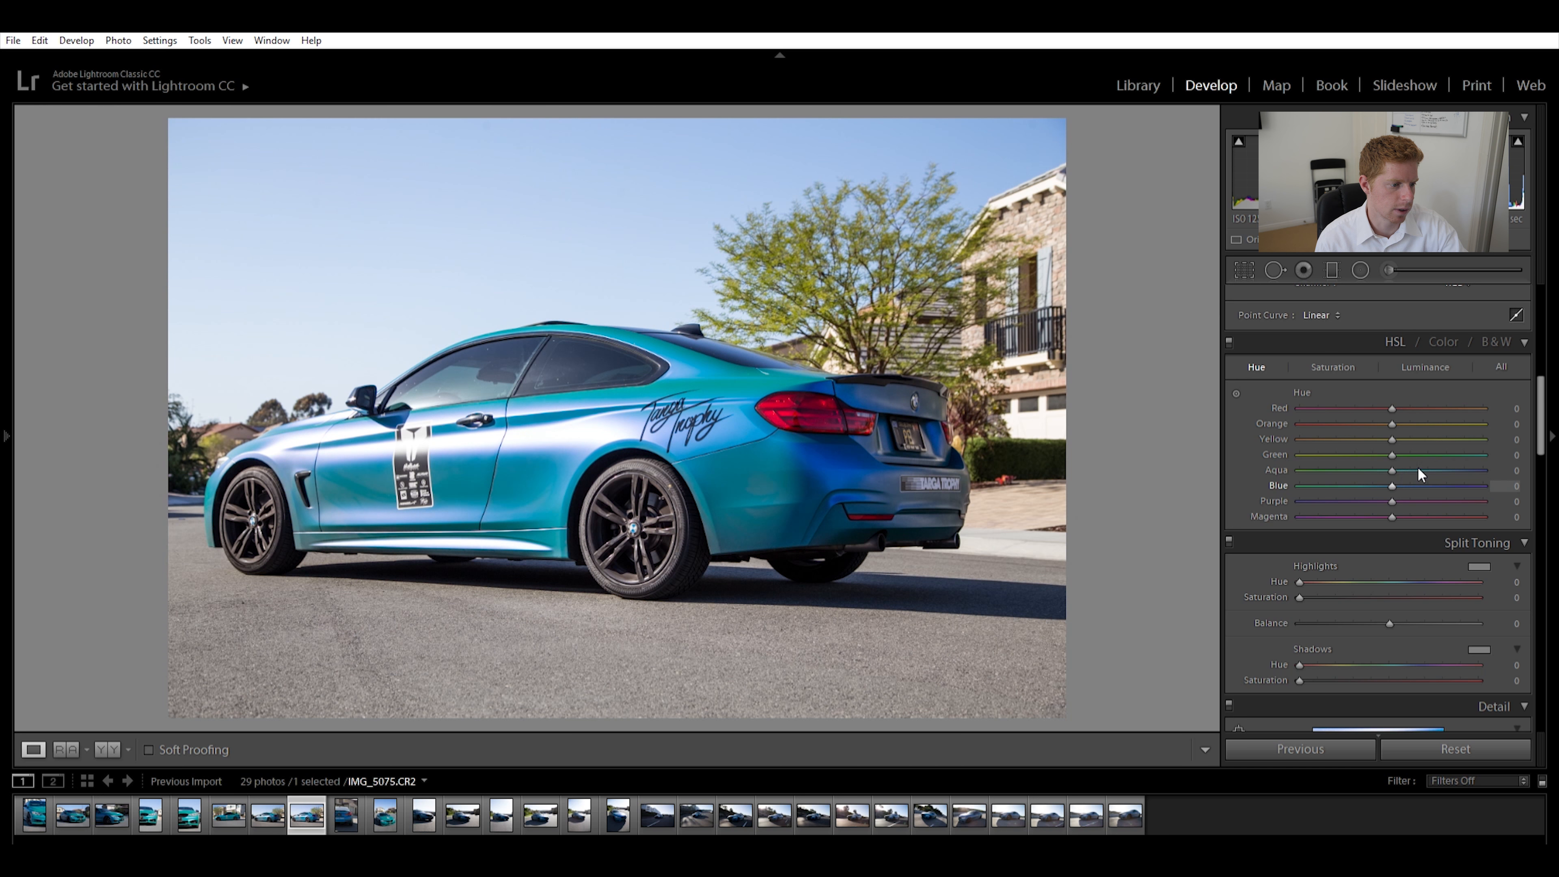
Split tone the highlights with hue 37 and saturation 22, and the shadows with hue 215 and saturation 5
{"action": "scroll", "coordinate": [1506, 409], "scroll_direction": "down", "scroll_amount": 4}
{"action": "left_click_drag", "start_coordinate": [1478, 337], "coordinate": [1348, 321]}
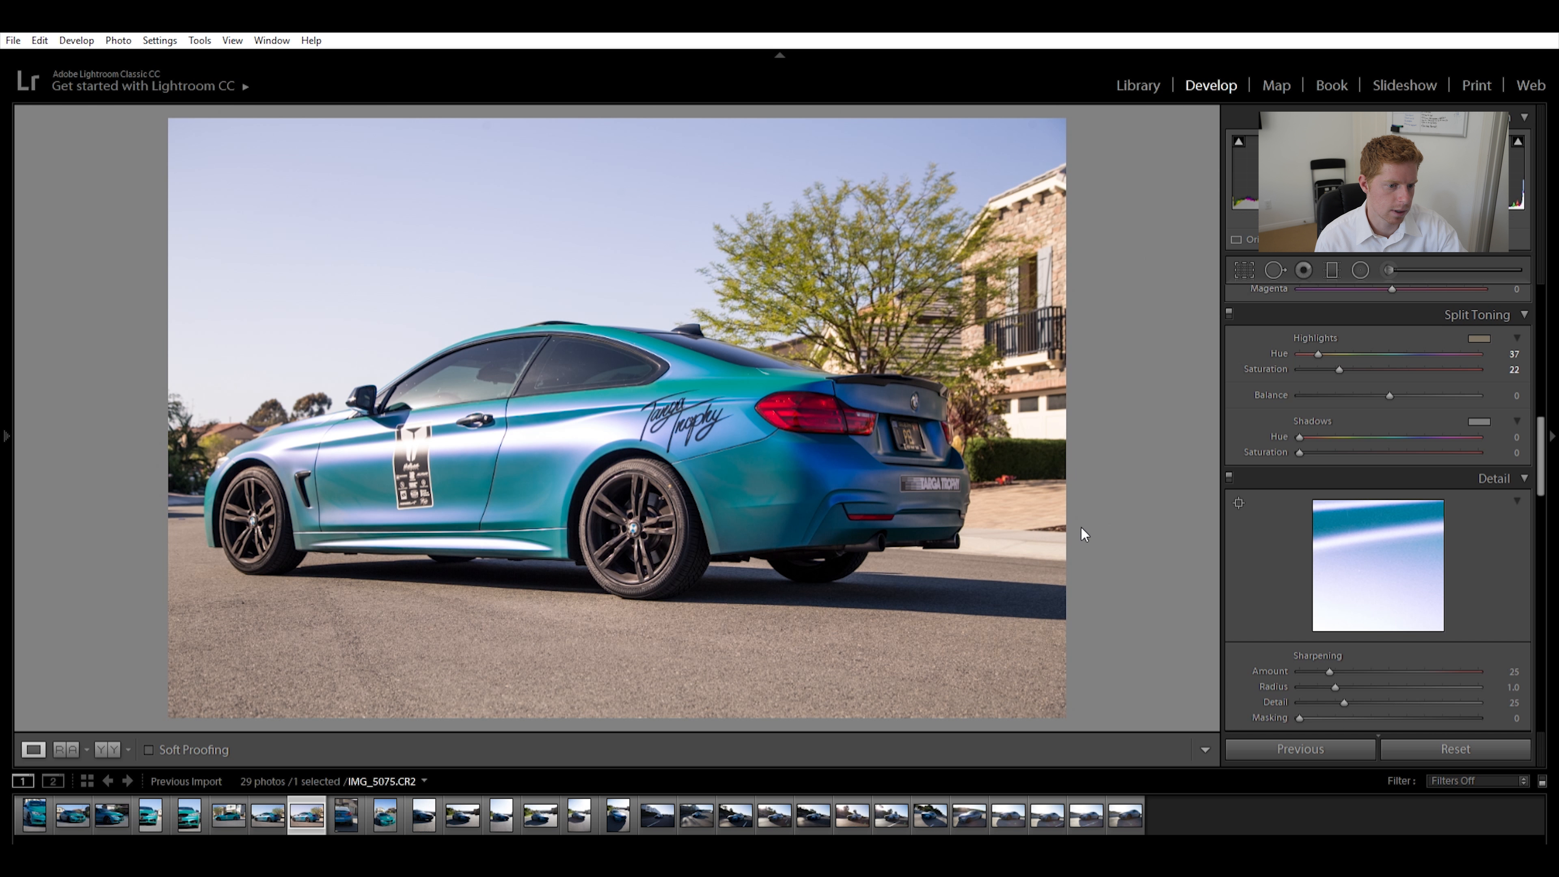
{"action": "left_click_drag", "start_coordinate": [1479, 421], "coordinate": [1378, 405]}
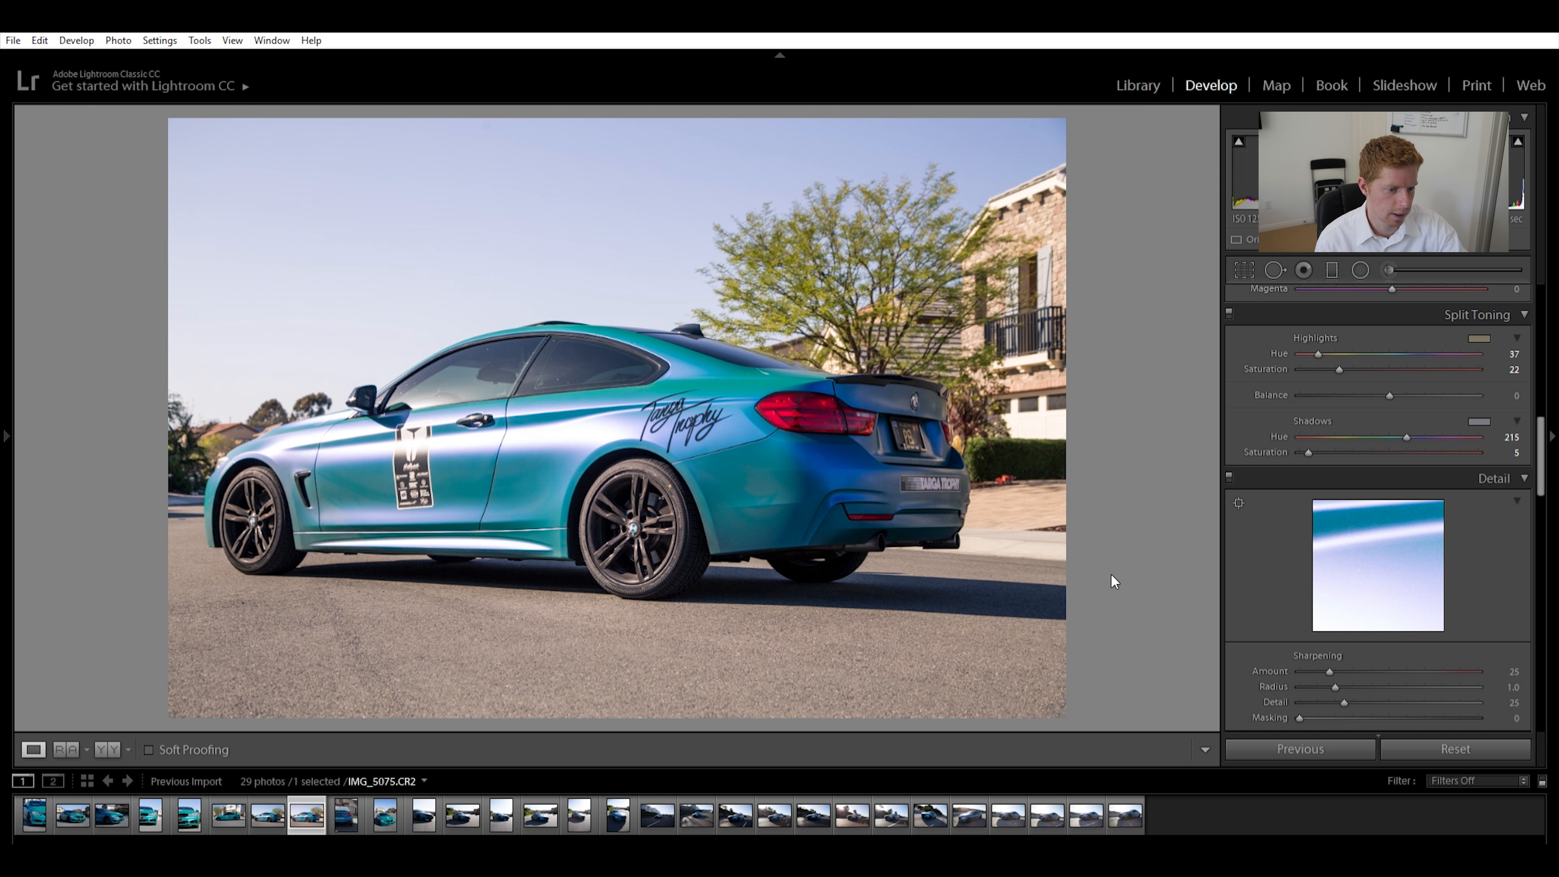
Set the sharpening Amount to 50 and Masking to 75
{"action": "scroll", "coordinate": [1335, 542], "scroll_direction": "down", "scroll_amount": 2}
{"action": "left_click", "coordinate": [1513, 549]}
{"action": "type", "text": "50"}
{"action": "key", "text": "Return"}
{"action": "left_click", "coordinate": [1513, 595]}
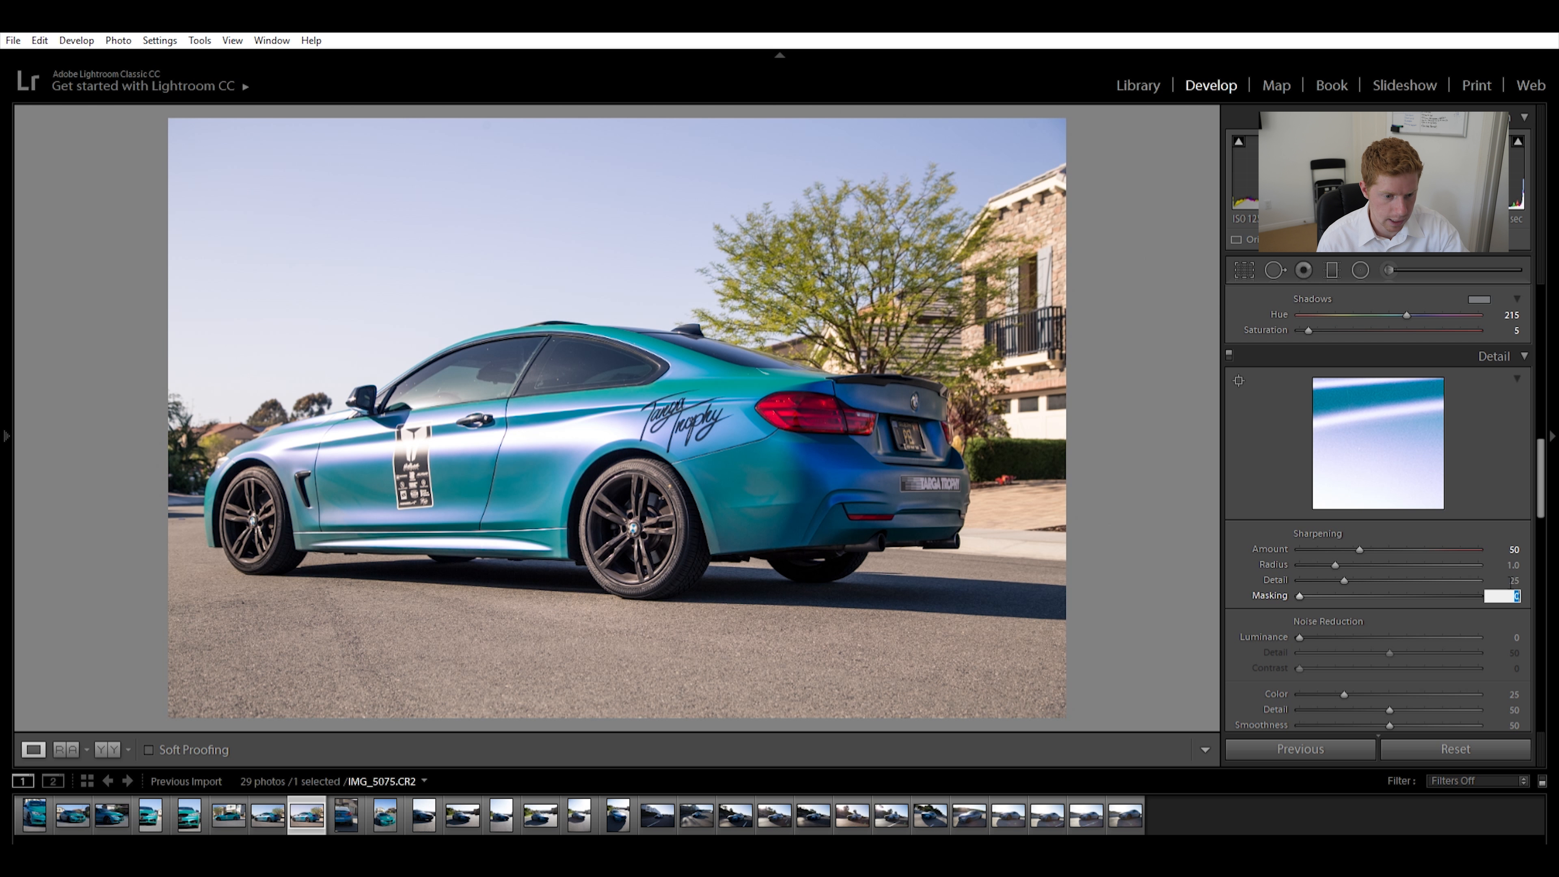
{"action": "type", "text": "75"}
{"action": "key", "text": "Return"}
Enable Remove Chromatic Aberration, and try the lens profile corrections before turning them back off
{"action": "scroll", "coordinate": [1411, 530], "scroll_direction": "down", "scroll_amount": 3}
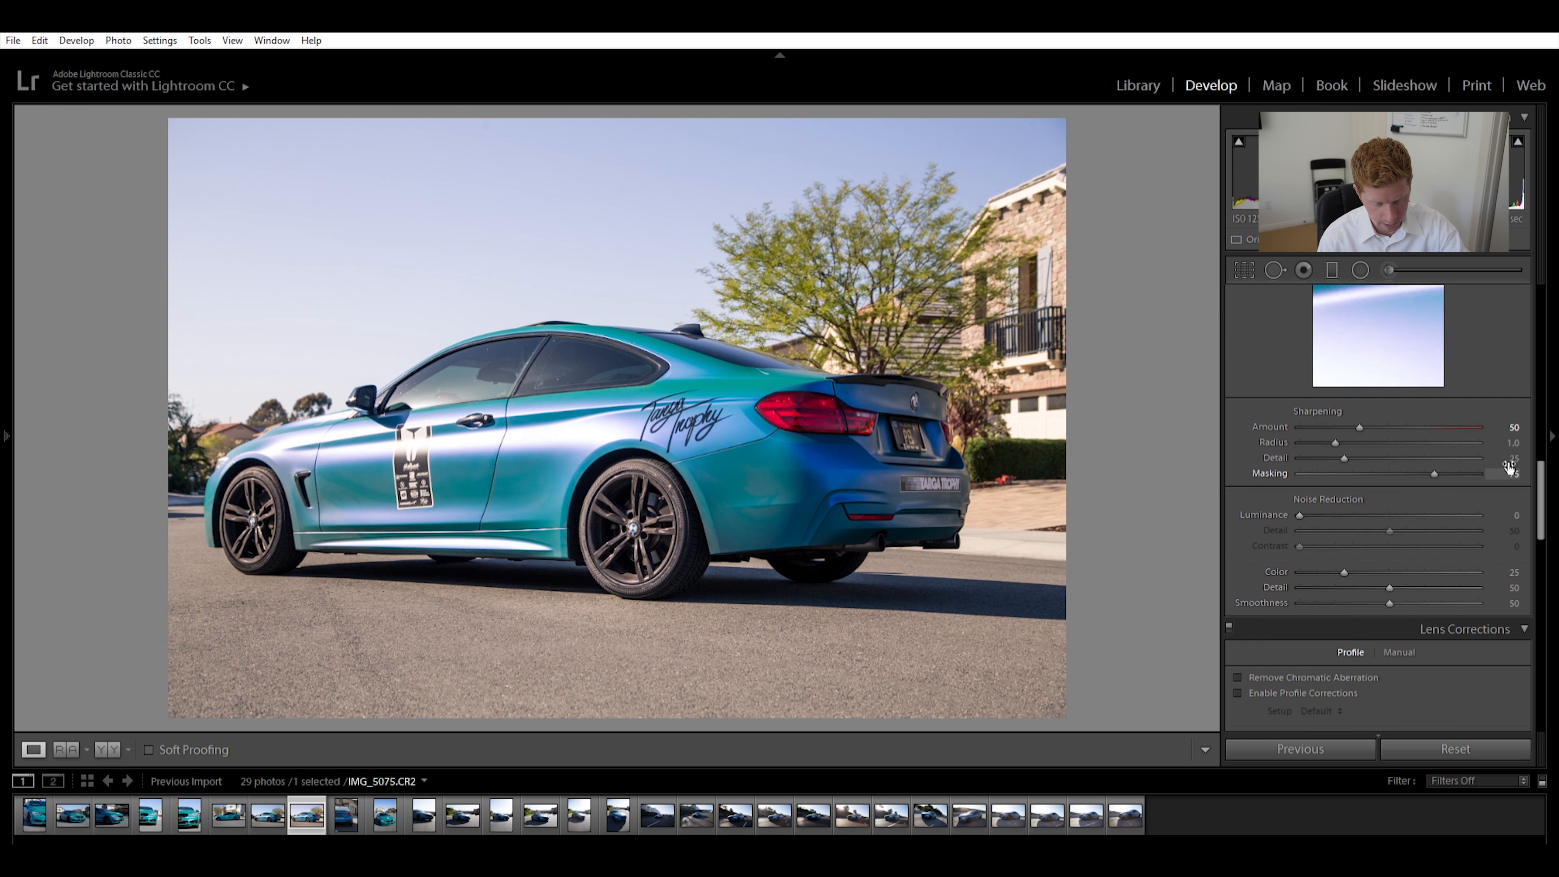
{"action": "scroll", "coordinate": [1438, 526], "scroll_direction": "down", "scroll_amount": 2}
{"action": "left_click", "coordinate": [1239, 433]}
{"action": "left_click", "coordinate": [1238, 448]}
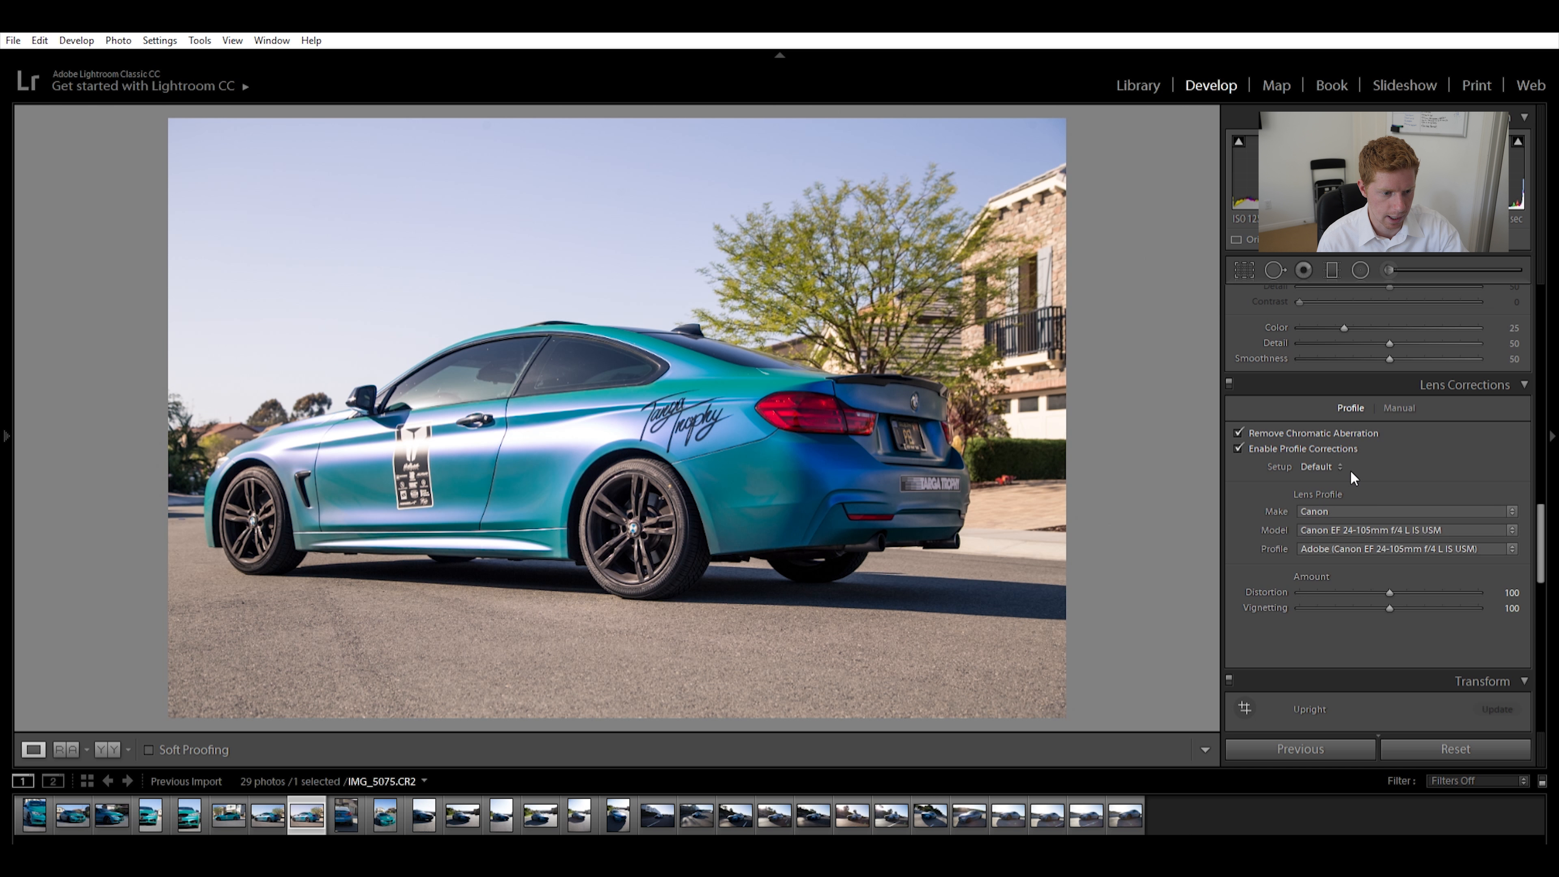
{"action": "left_click", "coordinate": [1284, 447]}
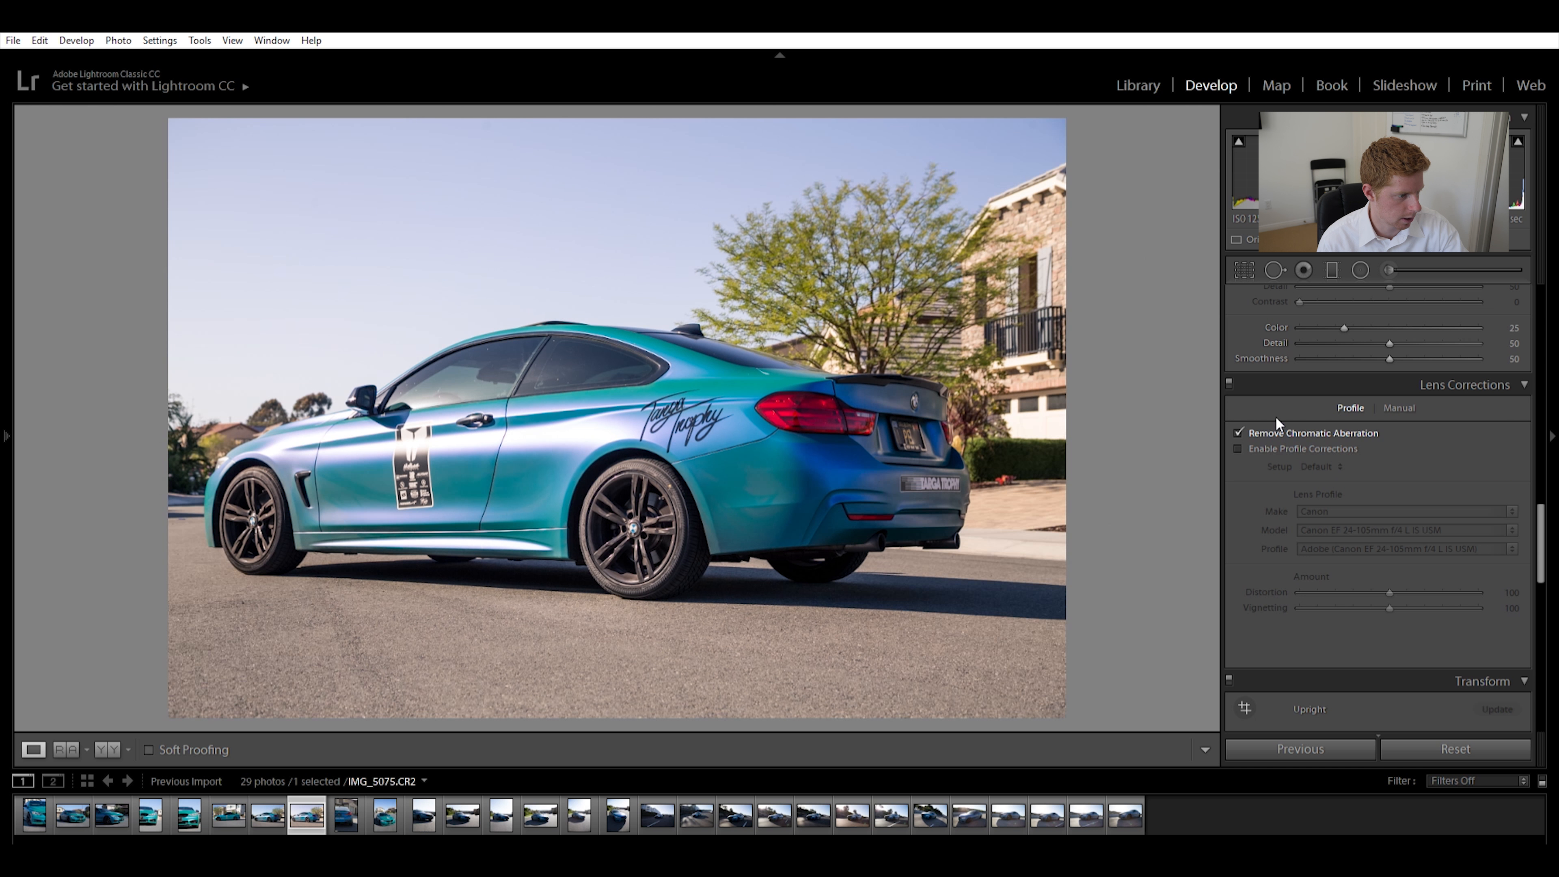
Try the Level Upright correction, switching between it and Off to compare the photo's alignment
{"action": "scroll", "coordinate": [1473, 475], "scroll_direction": "down", "scroll_amount": 6}
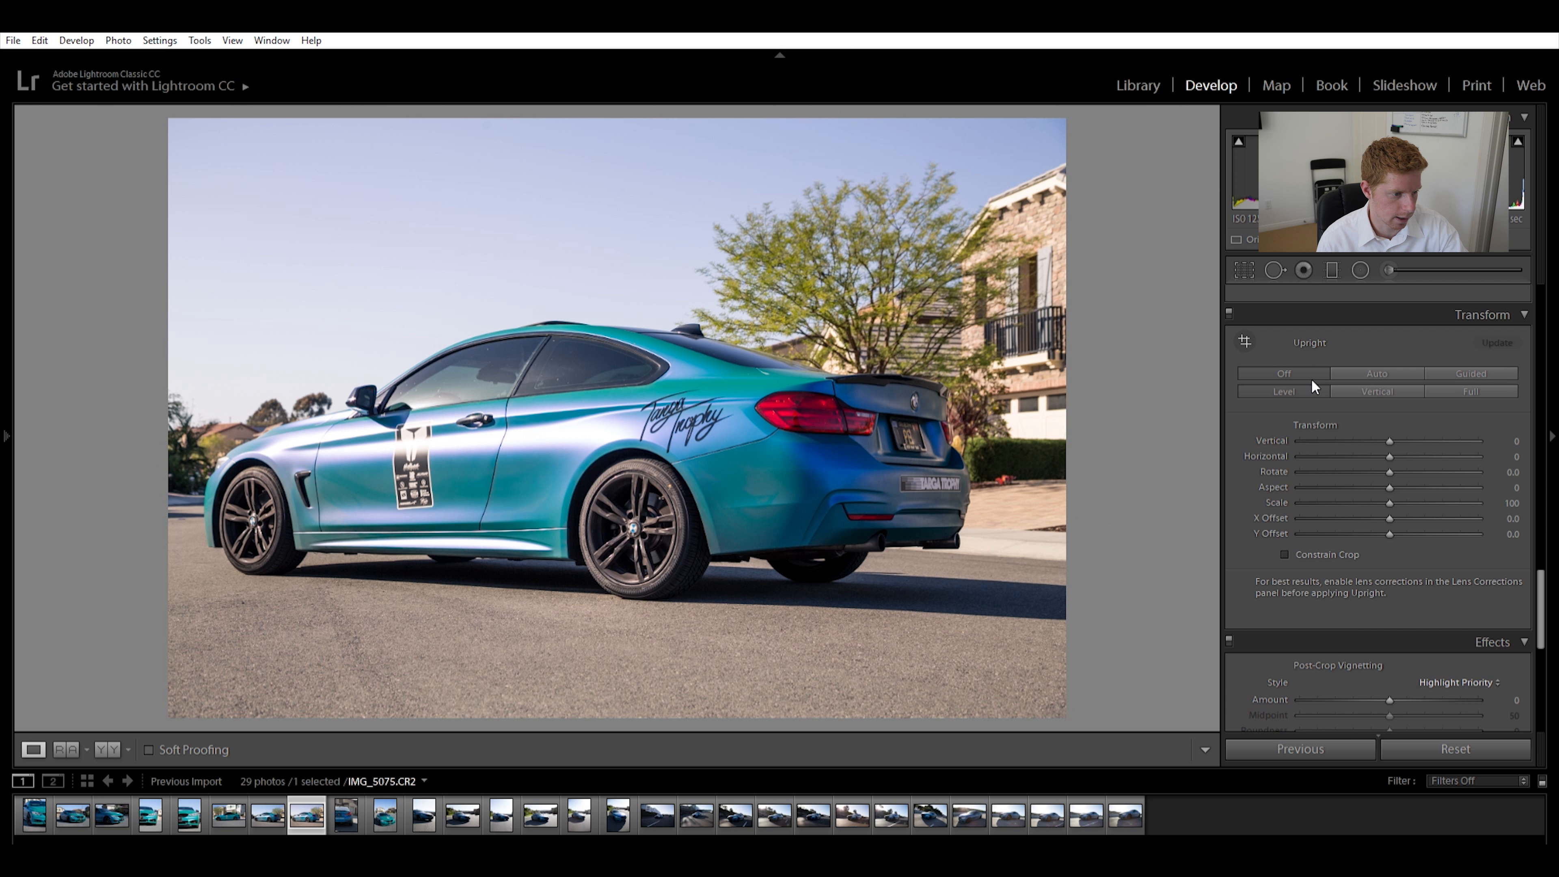
{"action": "left_click", "coordinate": [1284, 390]}
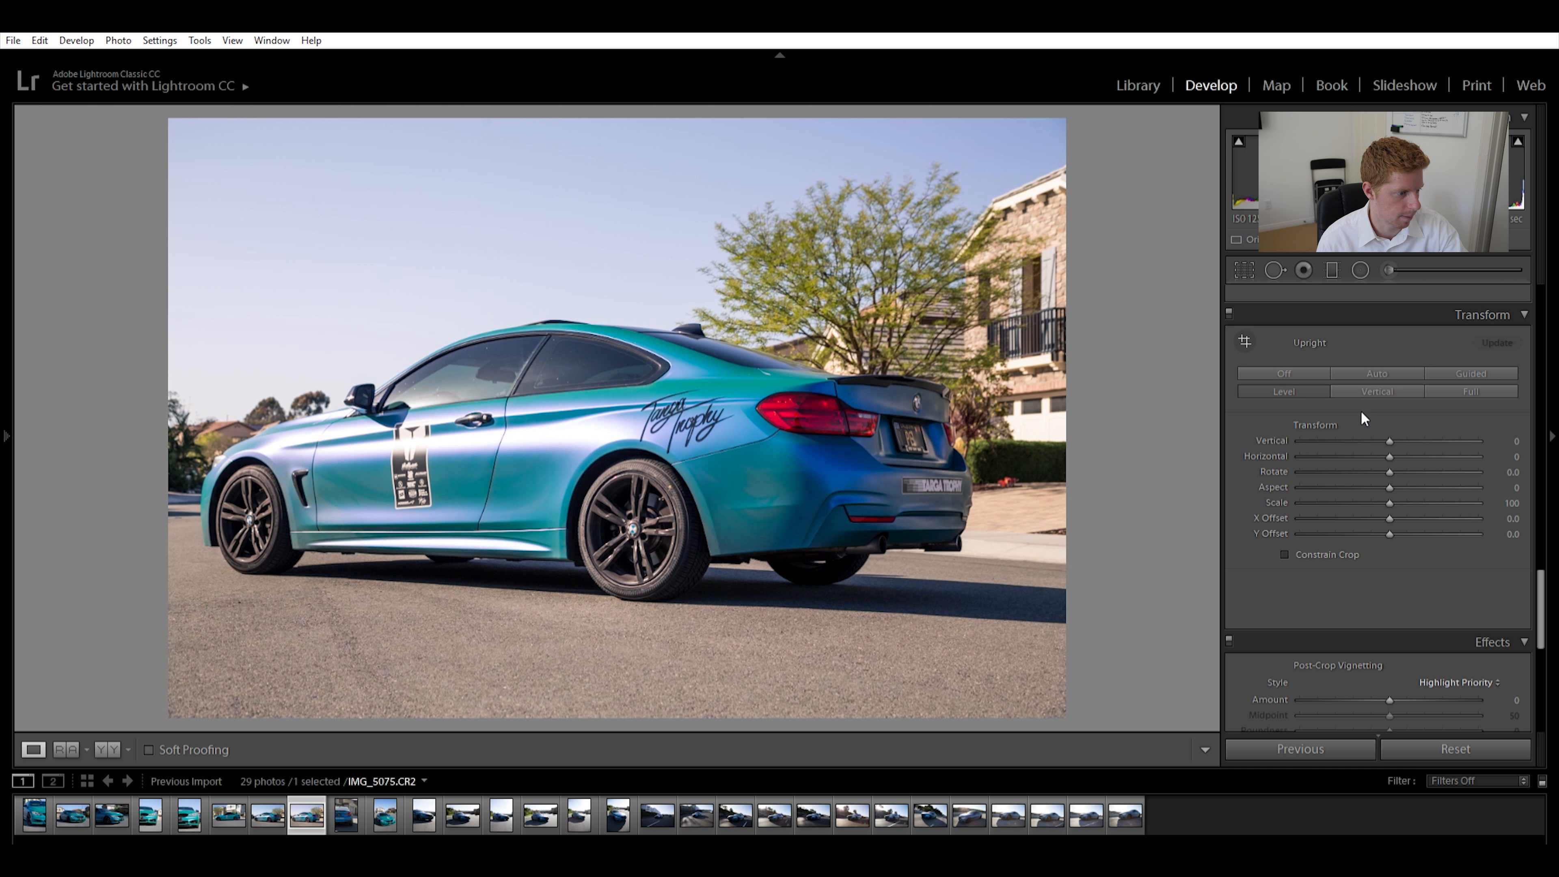
{"action": "left_click", "coordinate": [1285, 376]}
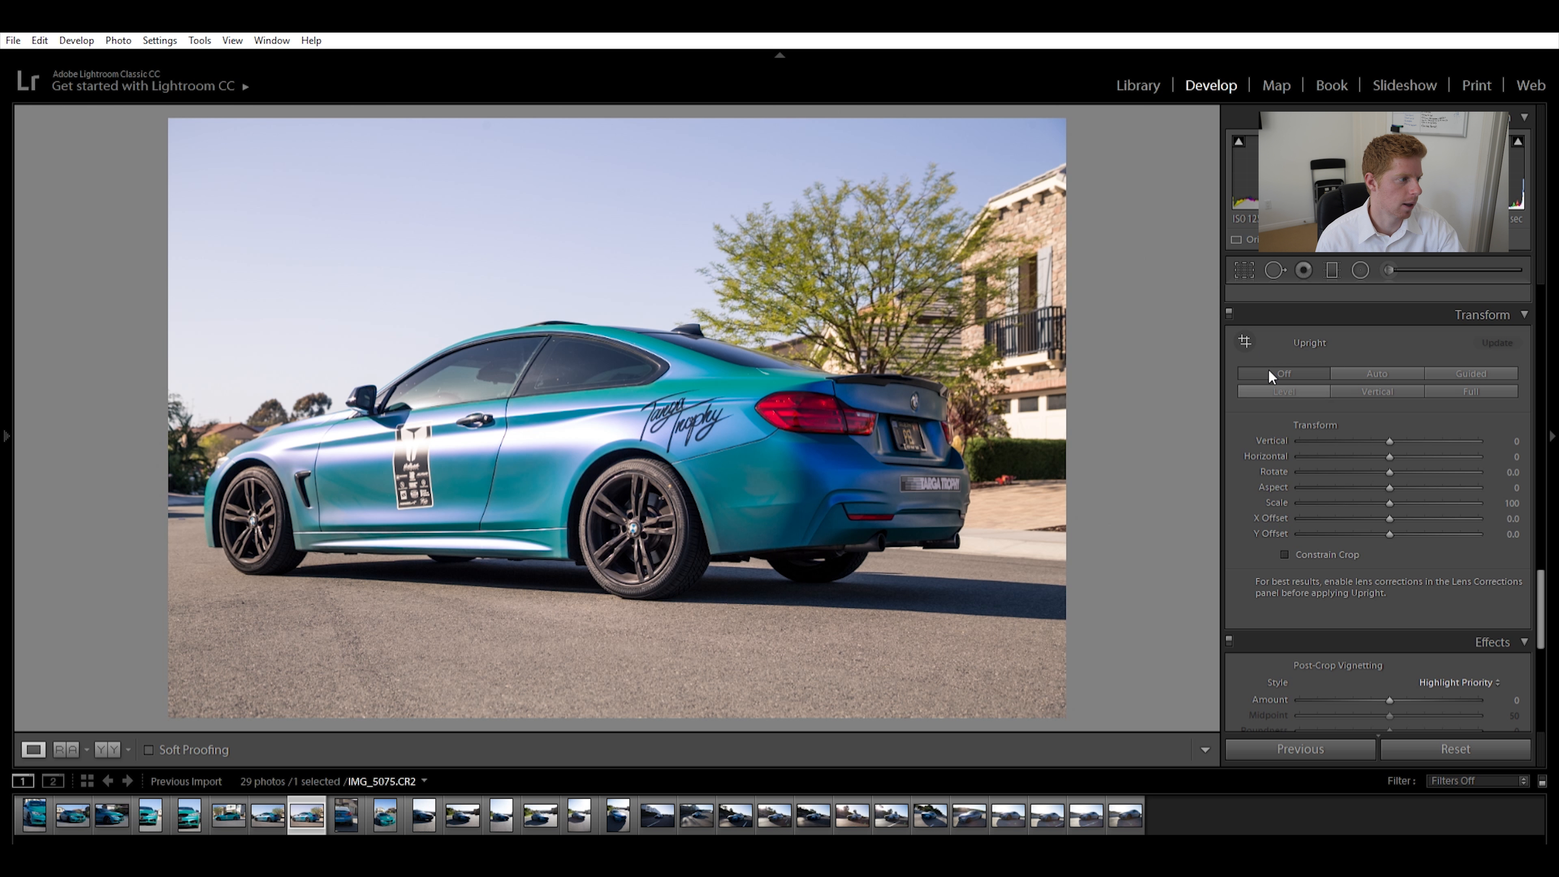
{"action": "left_click", "coordinate": [1268, 369]}
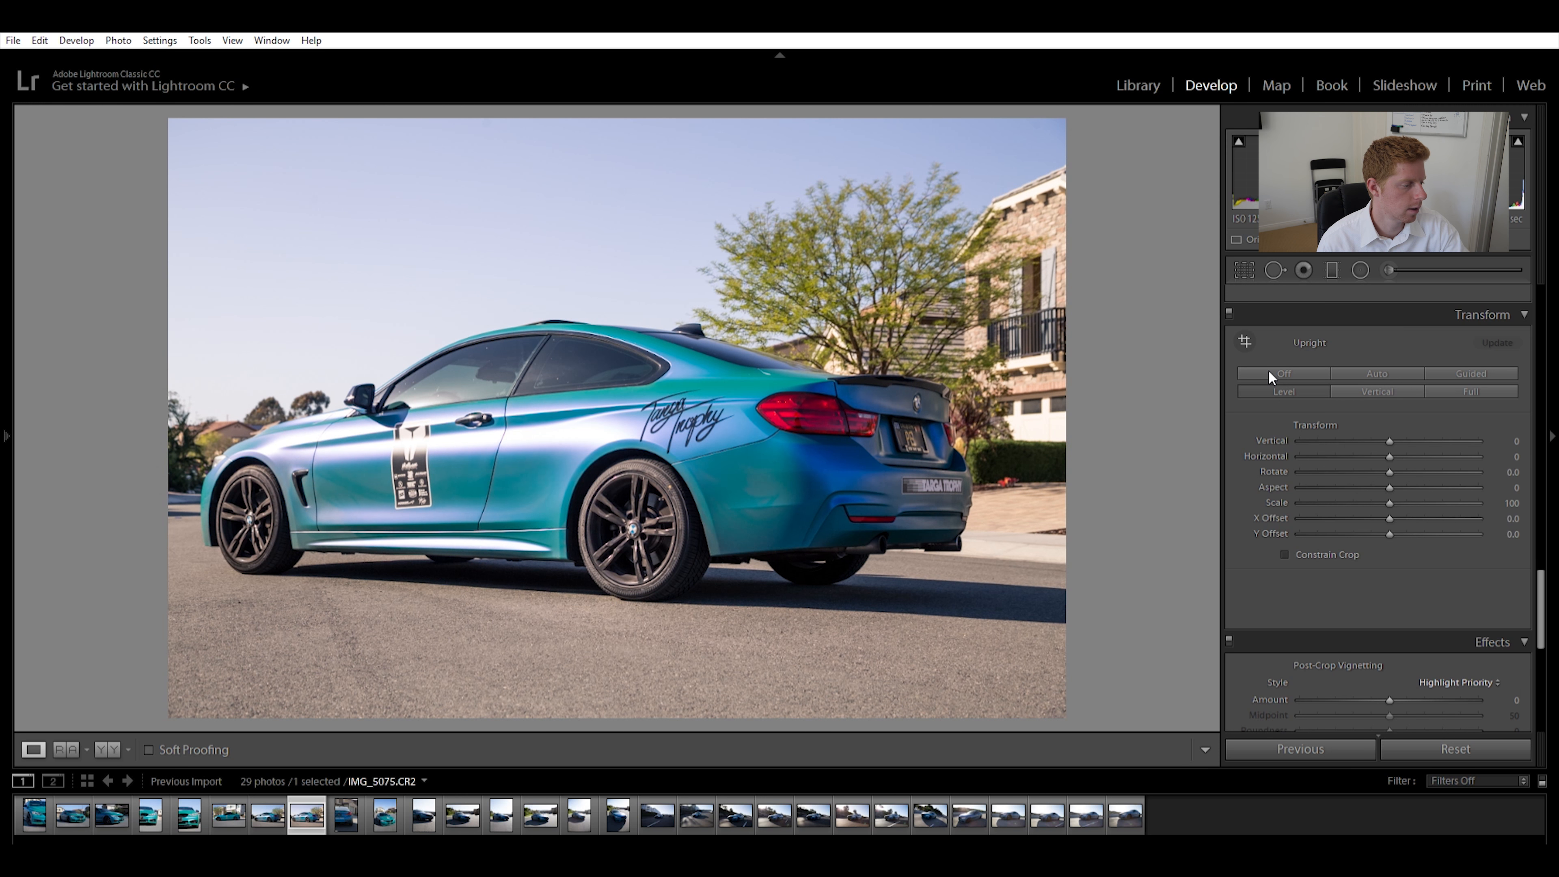
{"action": "left_click", "coordinate": [1281, 367]}
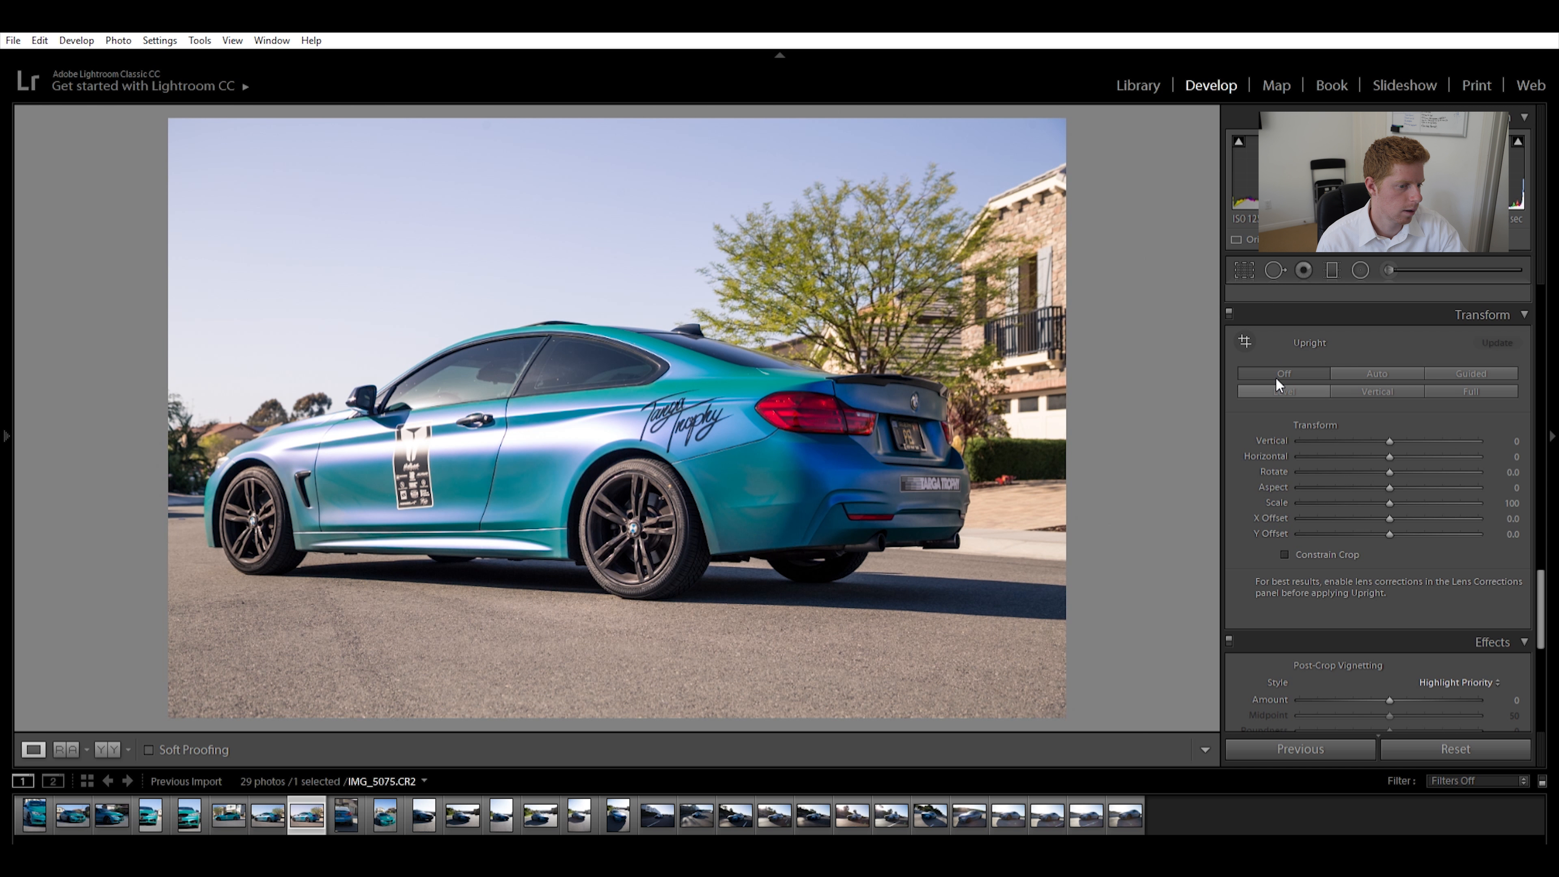
{"action": "left_click", "coordinate": [1276, 377]}
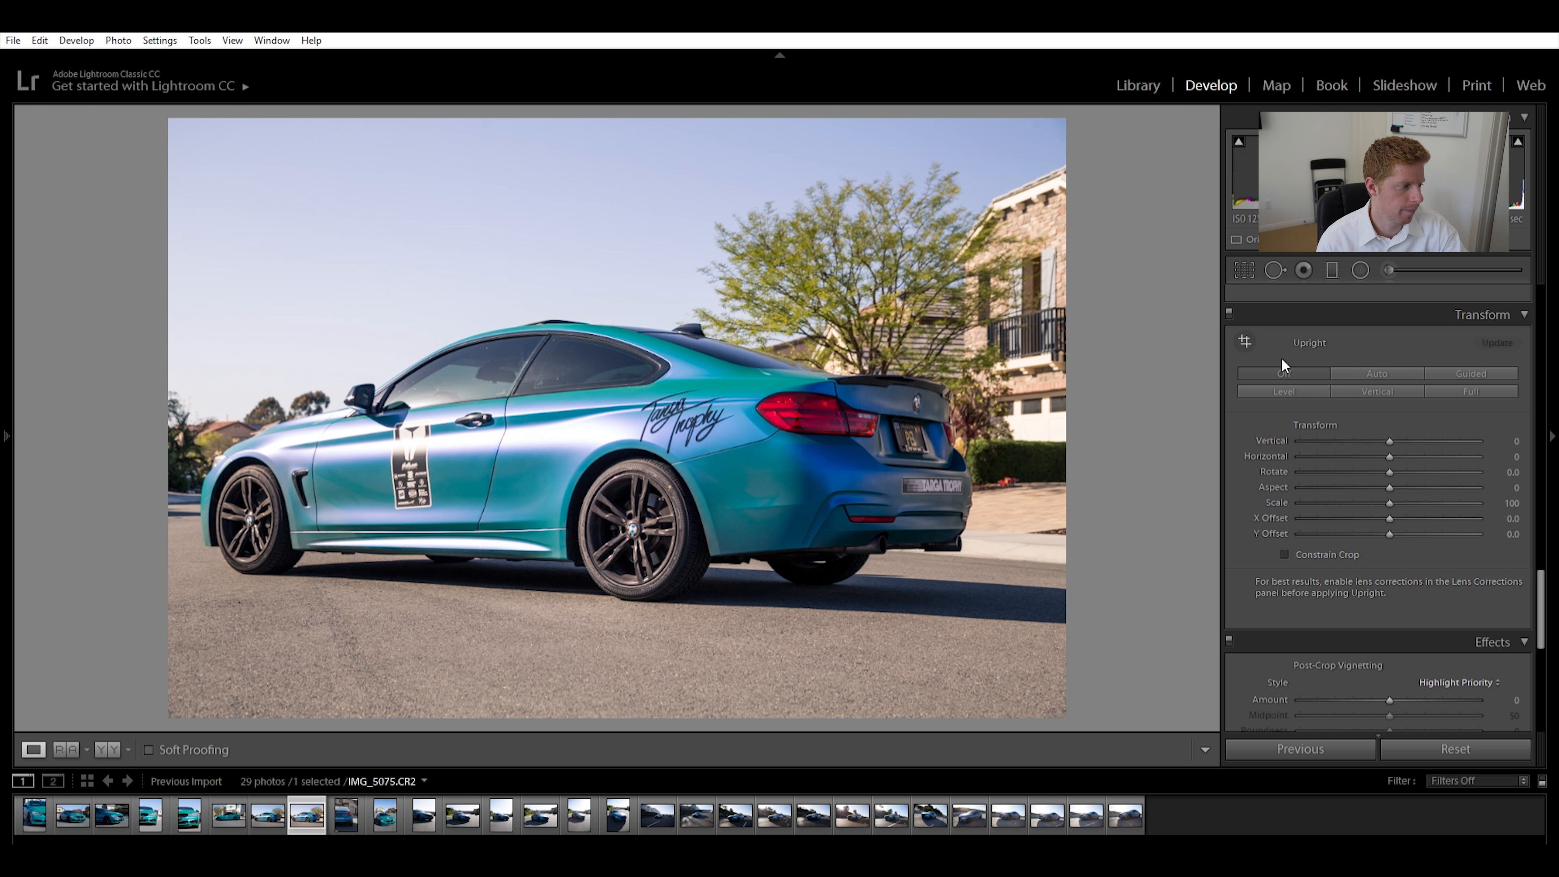
Set the post-crop vignetting amount to -12
{"action": "scroll", "coordinate": [1515, 485], "scroll_direction": "down", "scroll_amount": 4}
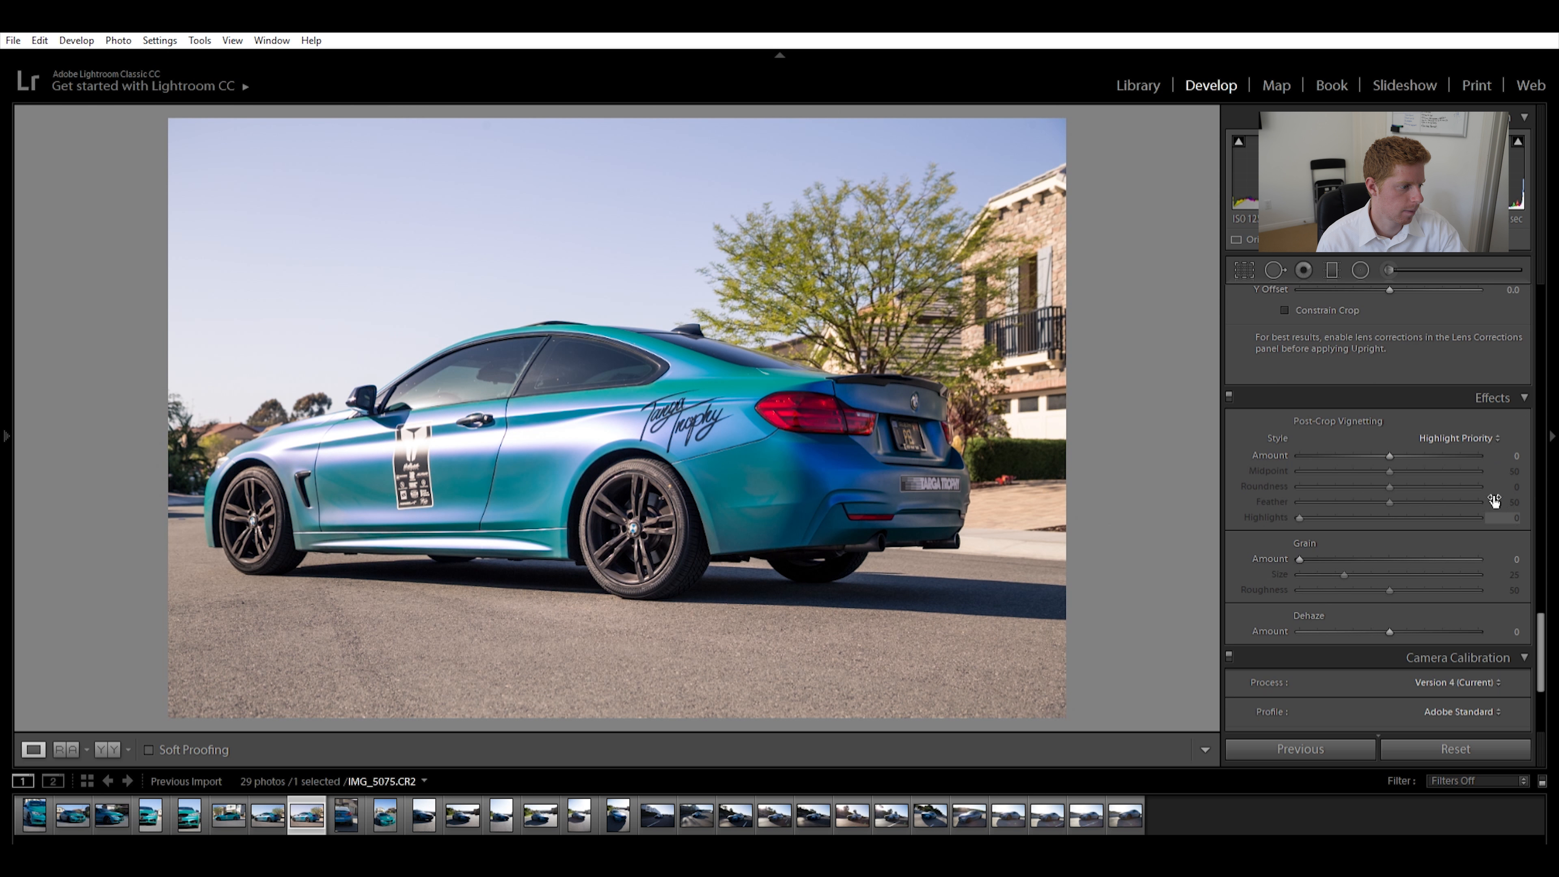
{"action": "left_click", "coordinate": [1506, 455]}
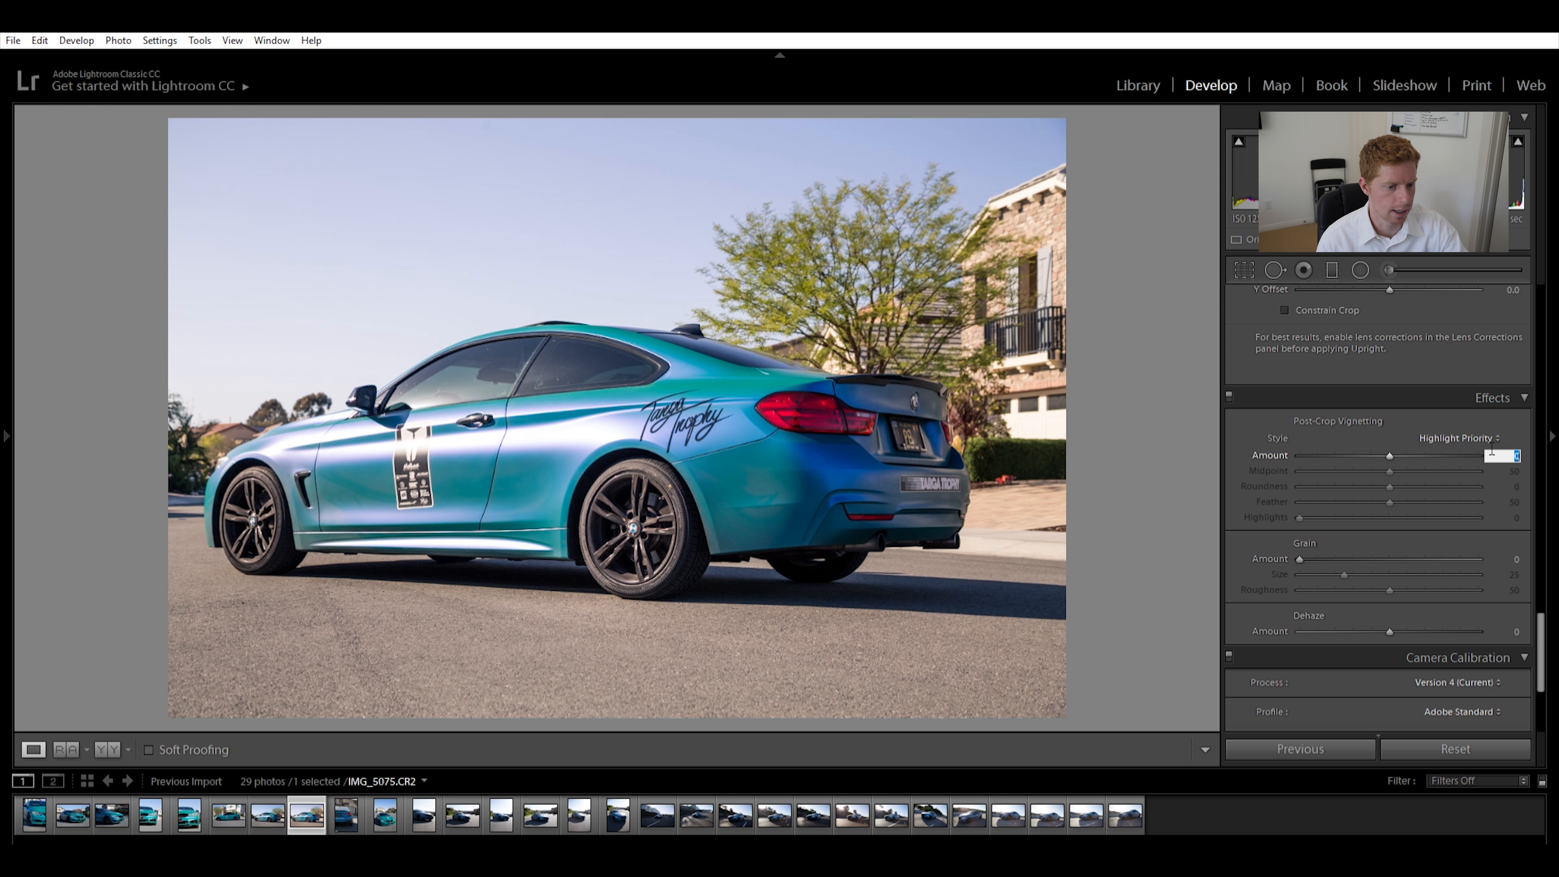
{"action": "type", "text": "-12"}
{"action": "key", "text": "Return"}
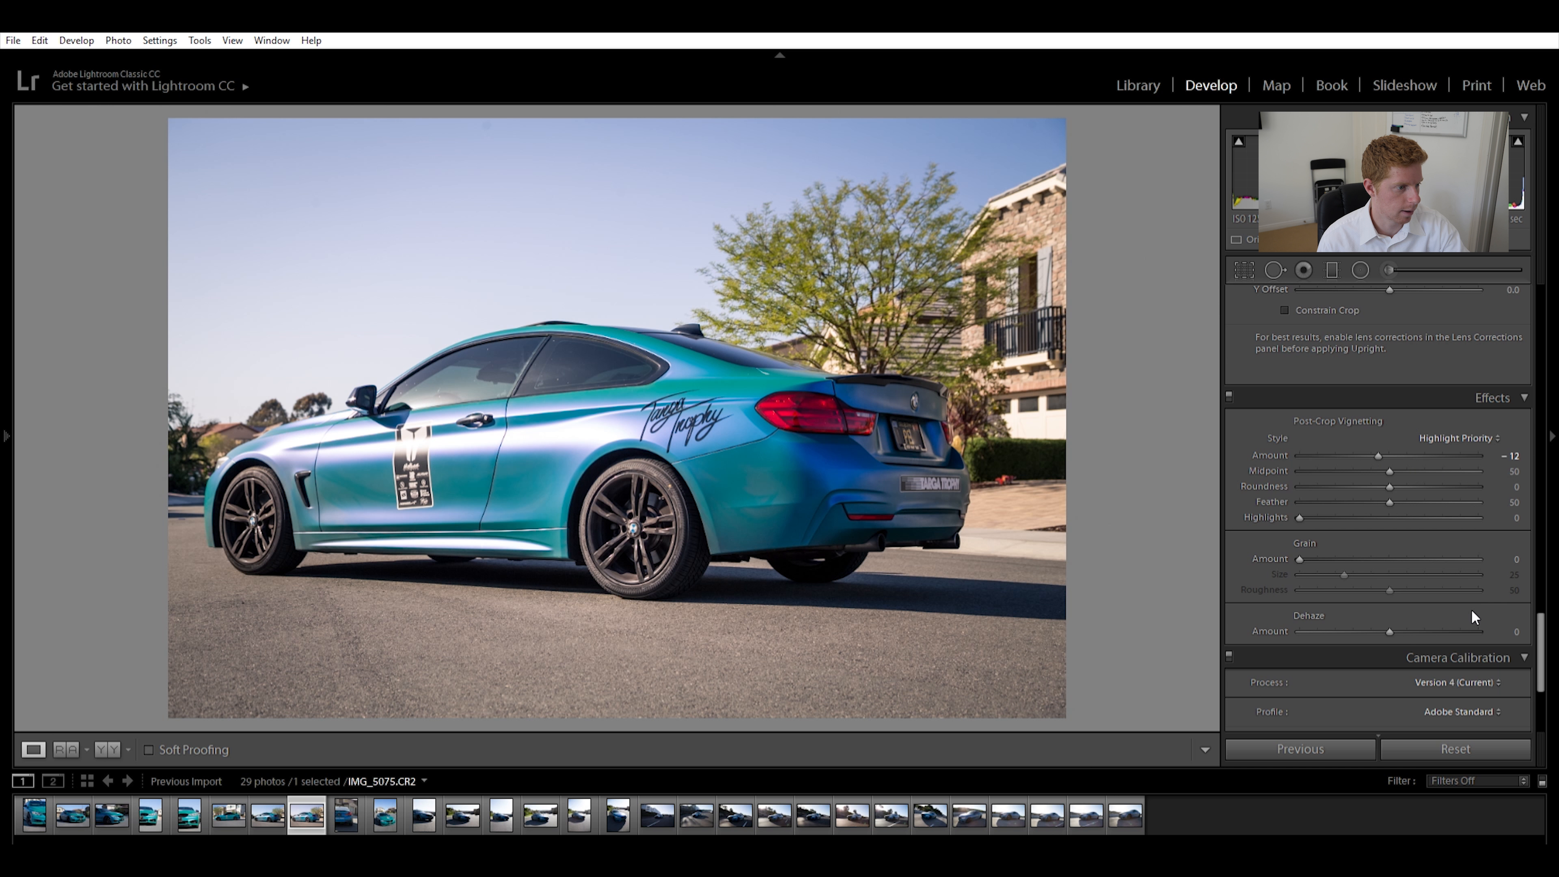
Compare the Camera Landscape and Camera Faithful calibration profiles on the photo, and return the profile to Adobe Standard
{"action": "scroll", "coordinate": [1502, 590], "scroll_direction": "down", "scroll_amount": 4}
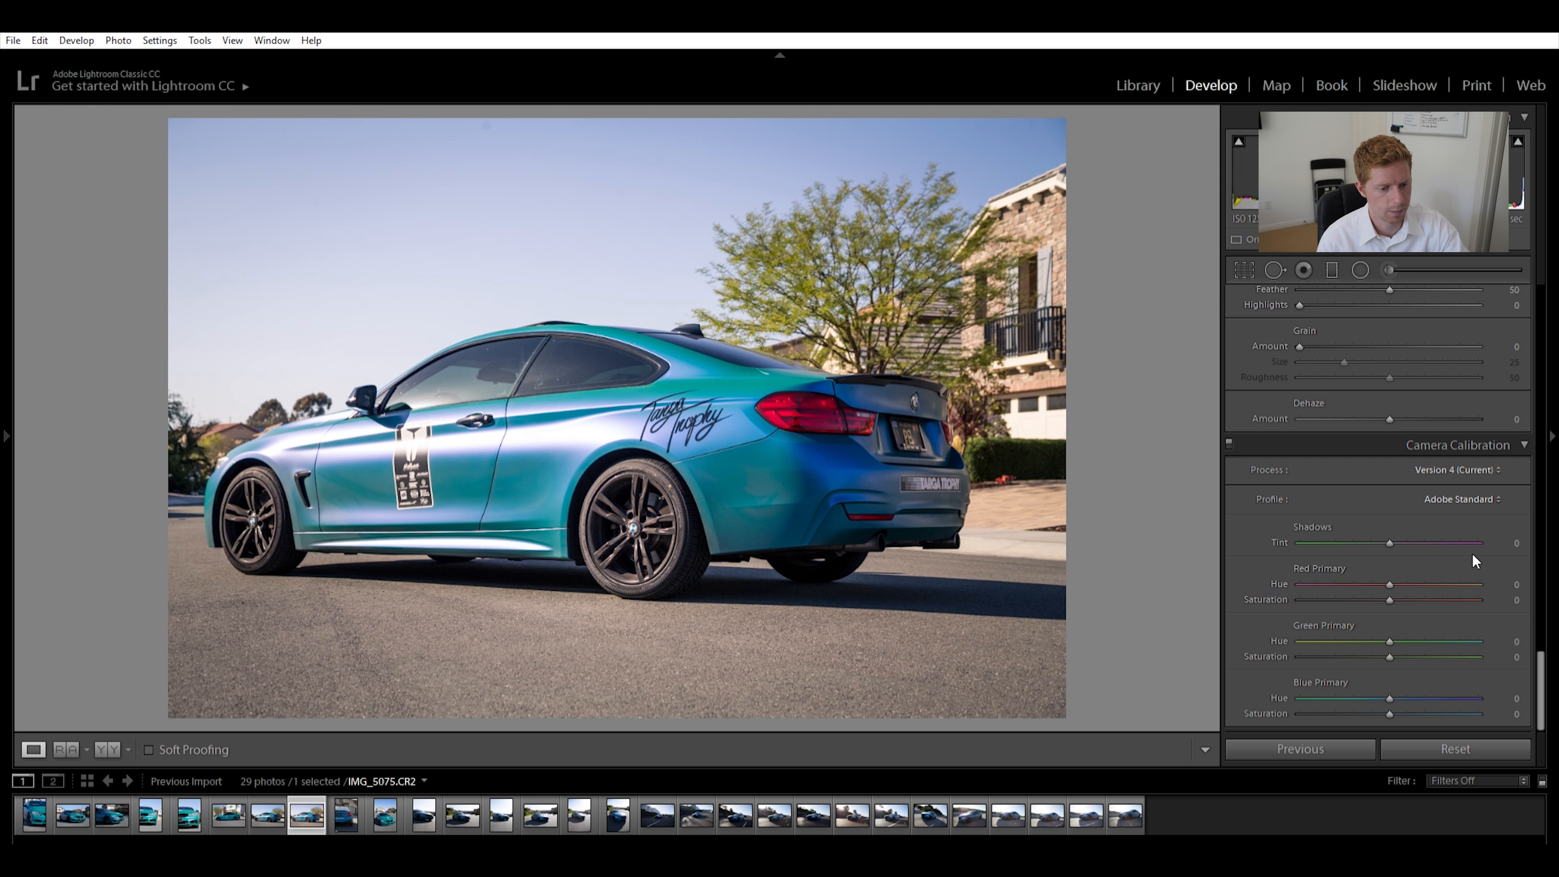
{"action": "left_click", "coordinate": [1461, 498]}
{"action": "left_click", "coordinate": [1443, 522]}
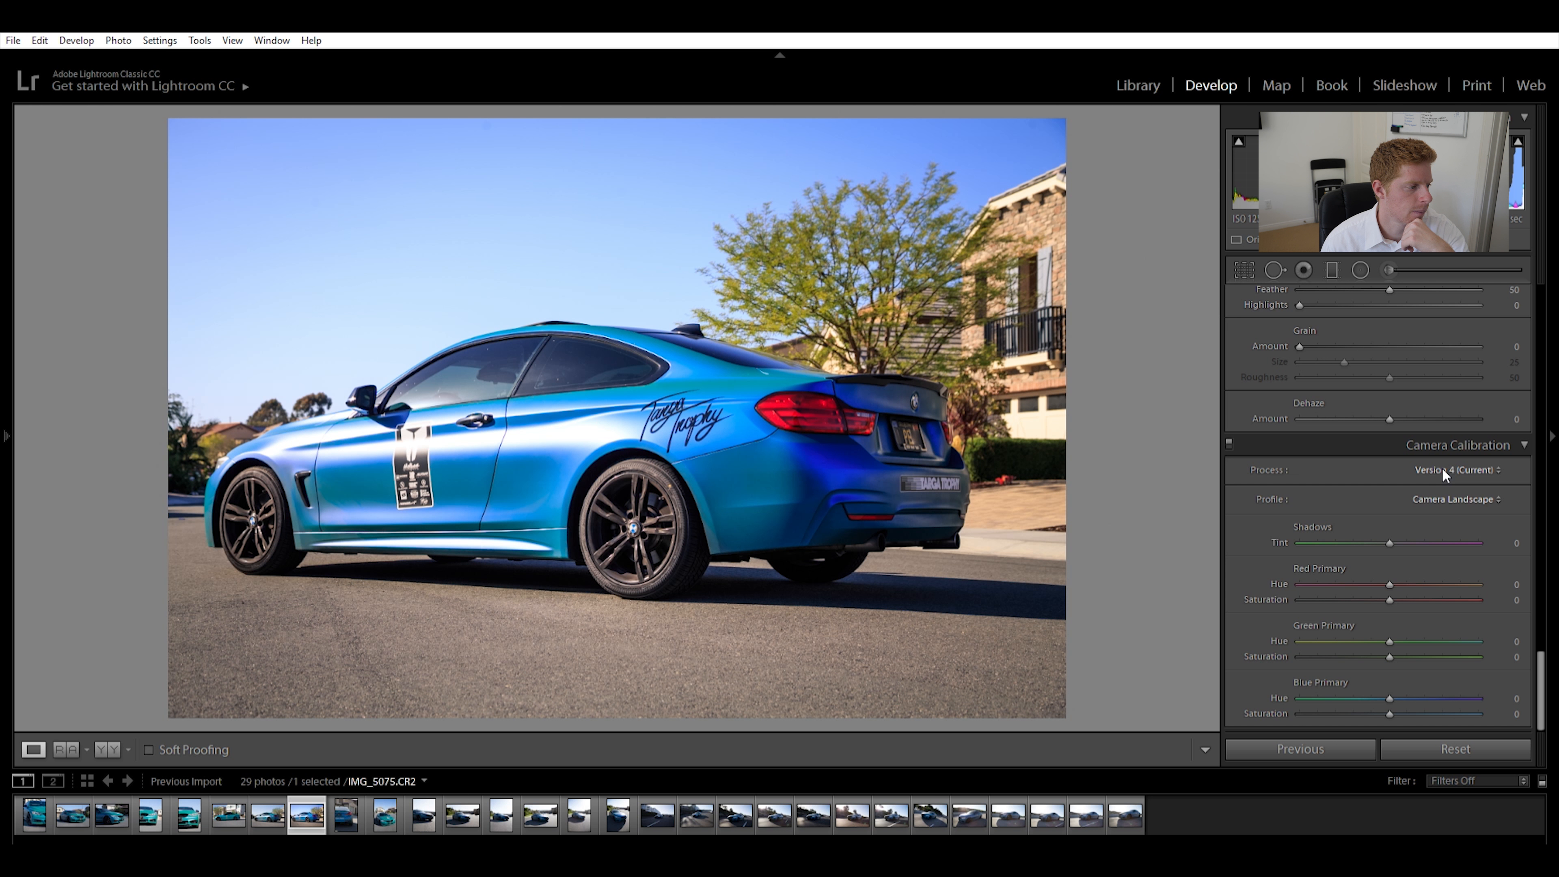
{"action": "left_click", "coordinate": [1415, 520]}
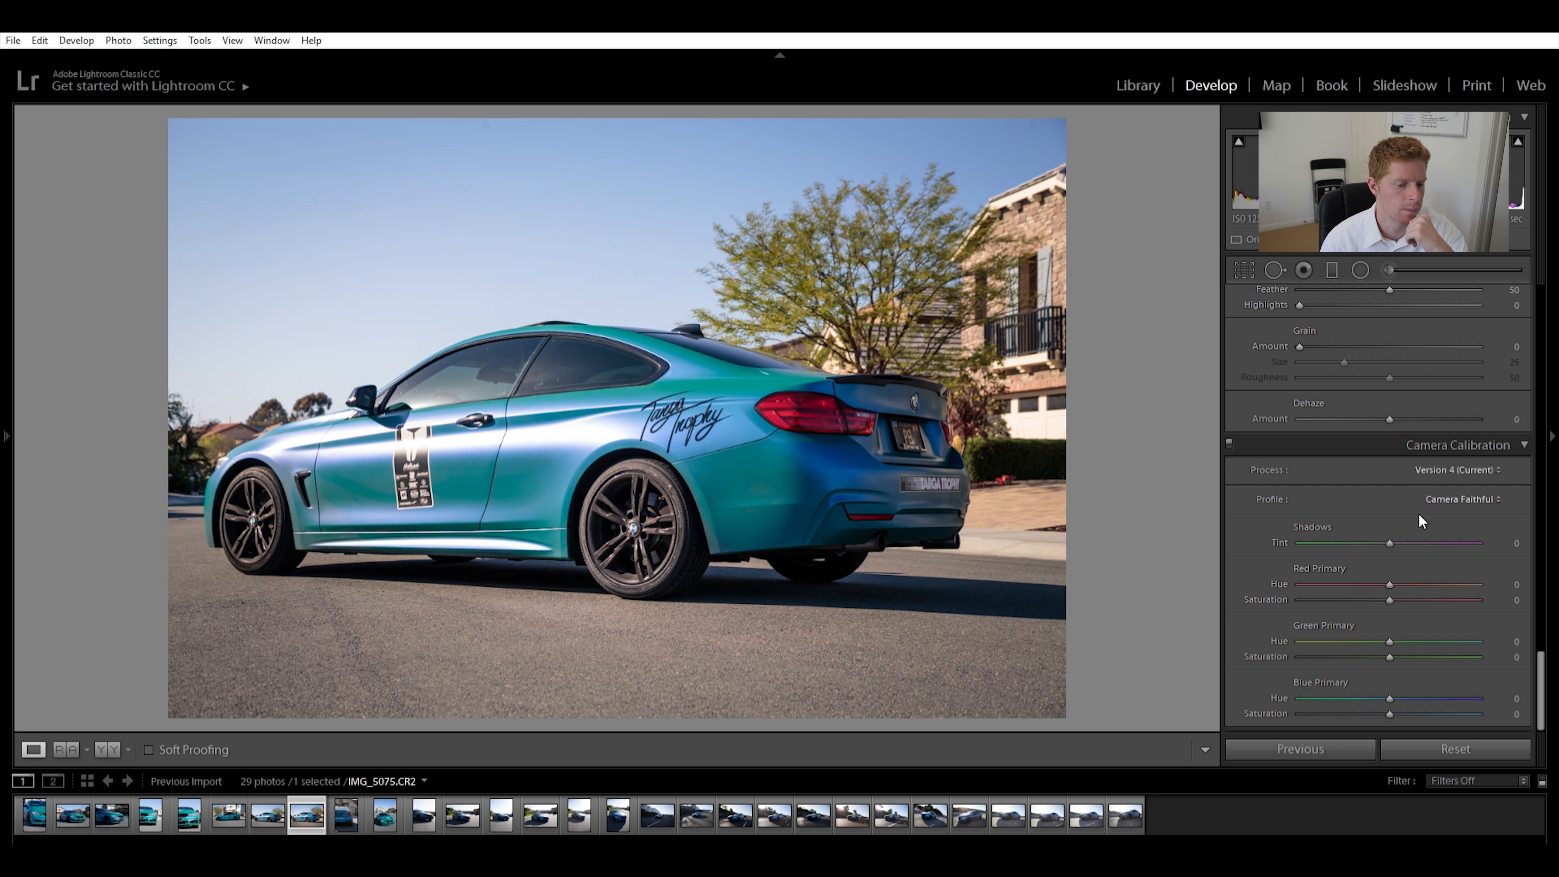
{"action": "left_click", "coordinate": [1425, 500]}
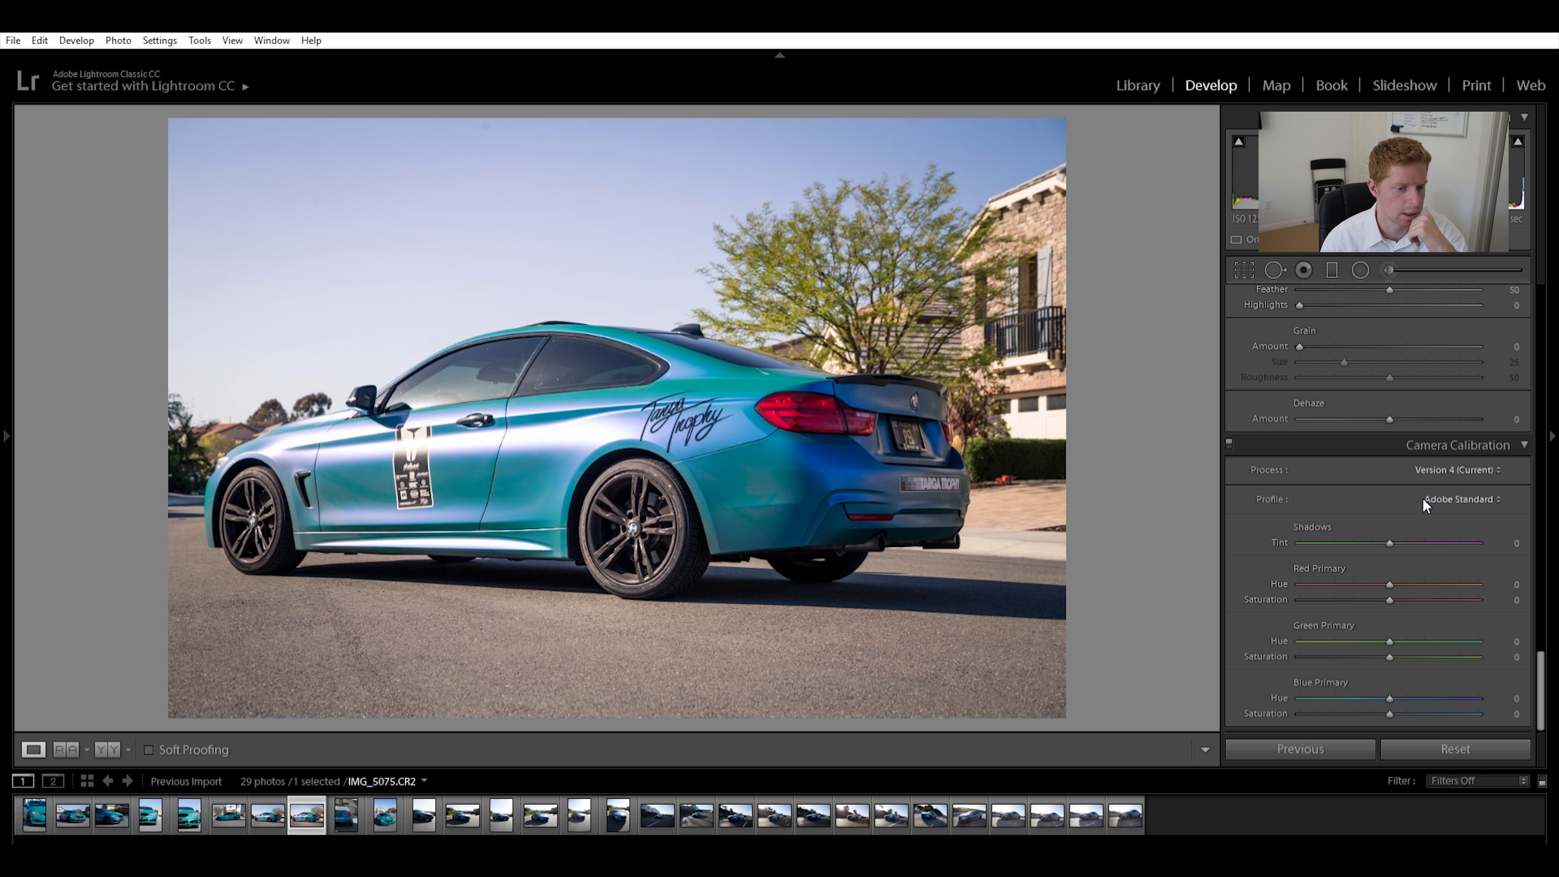
Set the camera calibration to Blue Primary Saturation +18, Green Primary Saturation +15, Red Primary Saturation +17 and Red Primary Hue -9
{"action": "left_click_drag", "start_coordinate": [1391, 713], "coordinate": [1406, 712]}
{"action": "left_click_drag", "start_coordinate": [1390, 656], "coordinate": [1403, 656]}
{"action": "left_click_drag", "start_coordinate": [1390, 600], "coordinate": [1404, 599]}
{"action": "mouse_move", "coordinate": [1390, 583]}
{"action": "left_mouse_down"}
{"action": "mouse_move", "coordinate": [1335, 578]}
{"action": "mouse_move", "coordinate": [1443, 584]}
{"action": "mouse_move", "coordinate": [1379, 574]}
{"action": "left_mouse_up"}
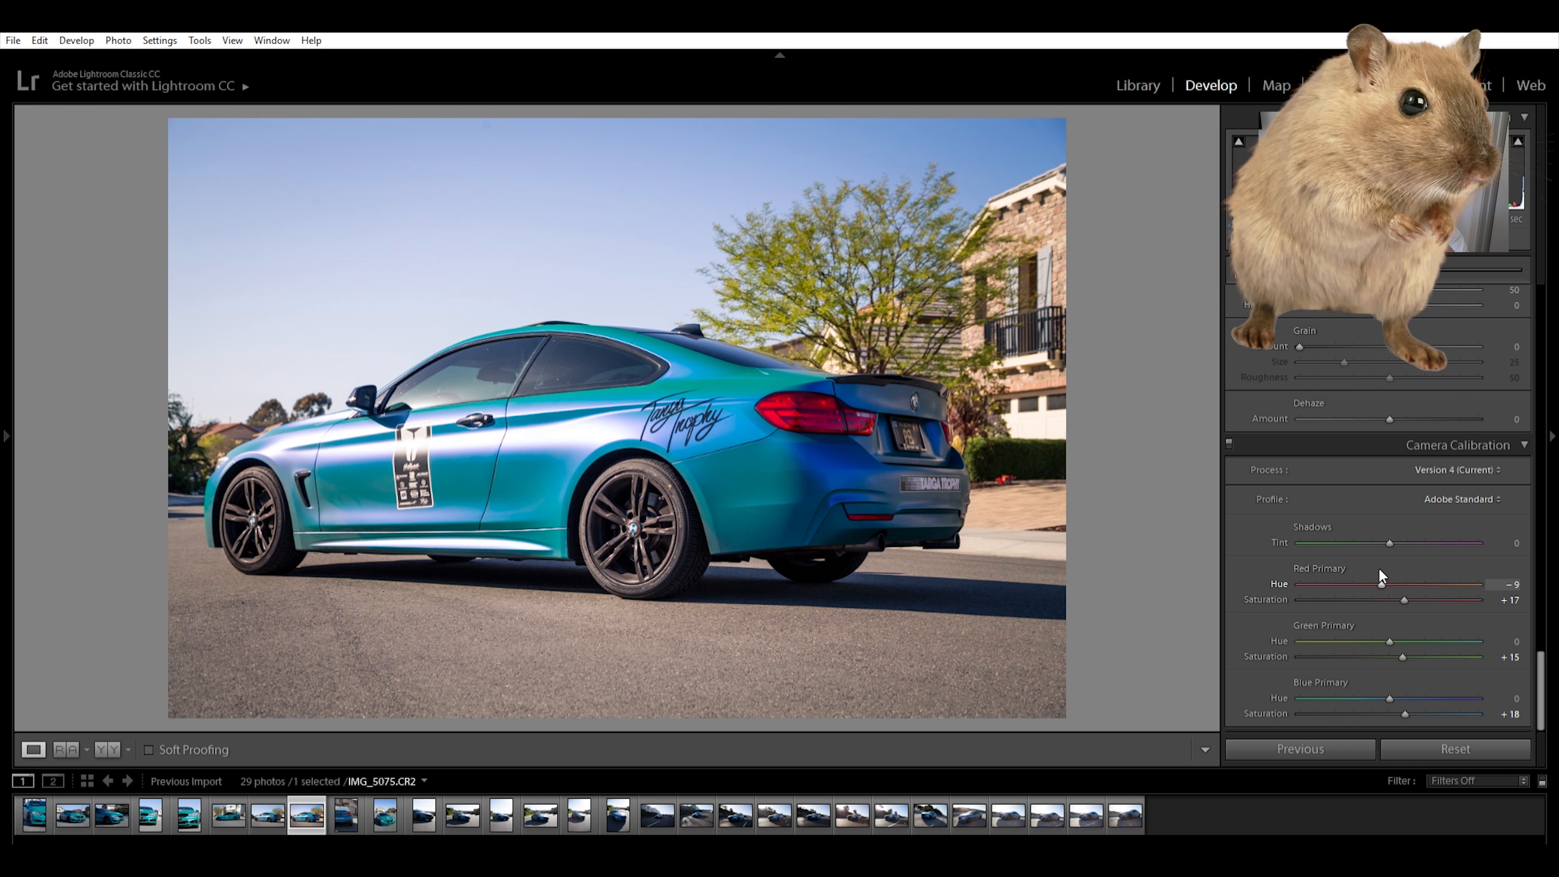
Raise the Blue luminance to +11 in the HSL adjustments
{"action": "scroll", "coordinate": [1381, 576], "scroll_direction": "up", "scroll_amount": 10}
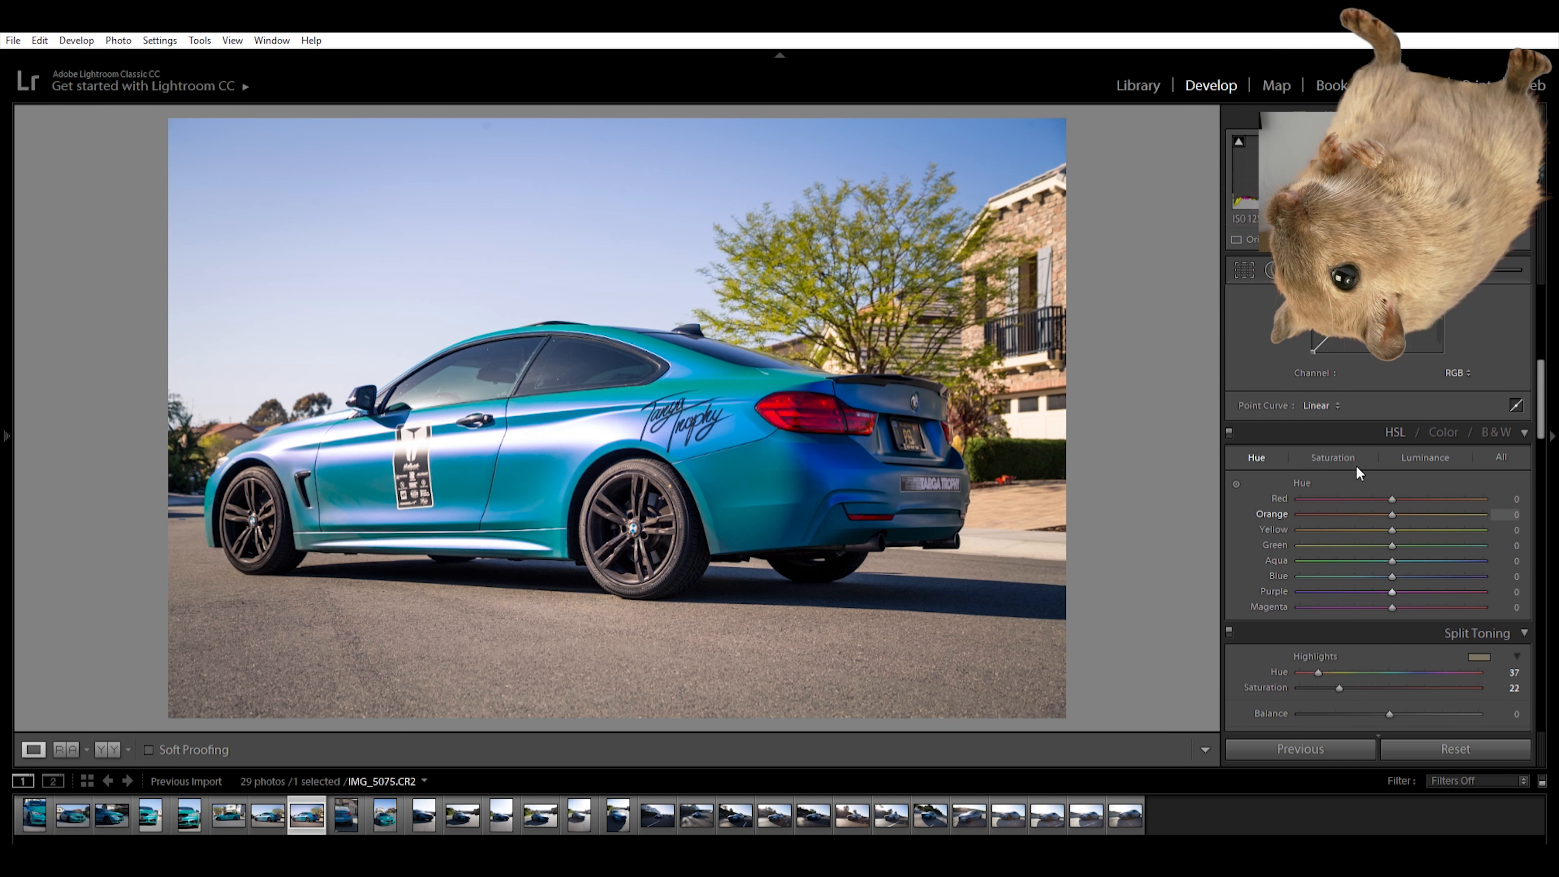
{"action": "left_click", "coordinate": [1332, 458]}
{"action": "mouse_move", "coordinate": [1392, 591]}
{"action": "left_mouse_down"}
{"action": "mouse_move", "coordinate": [1350, 587]}
{"action": "mouse_move", "coordinate": [1402, 571]}
{"action": "left_mouse_up"}
{"action": "left_click", "coordinate": [1423, 458]}
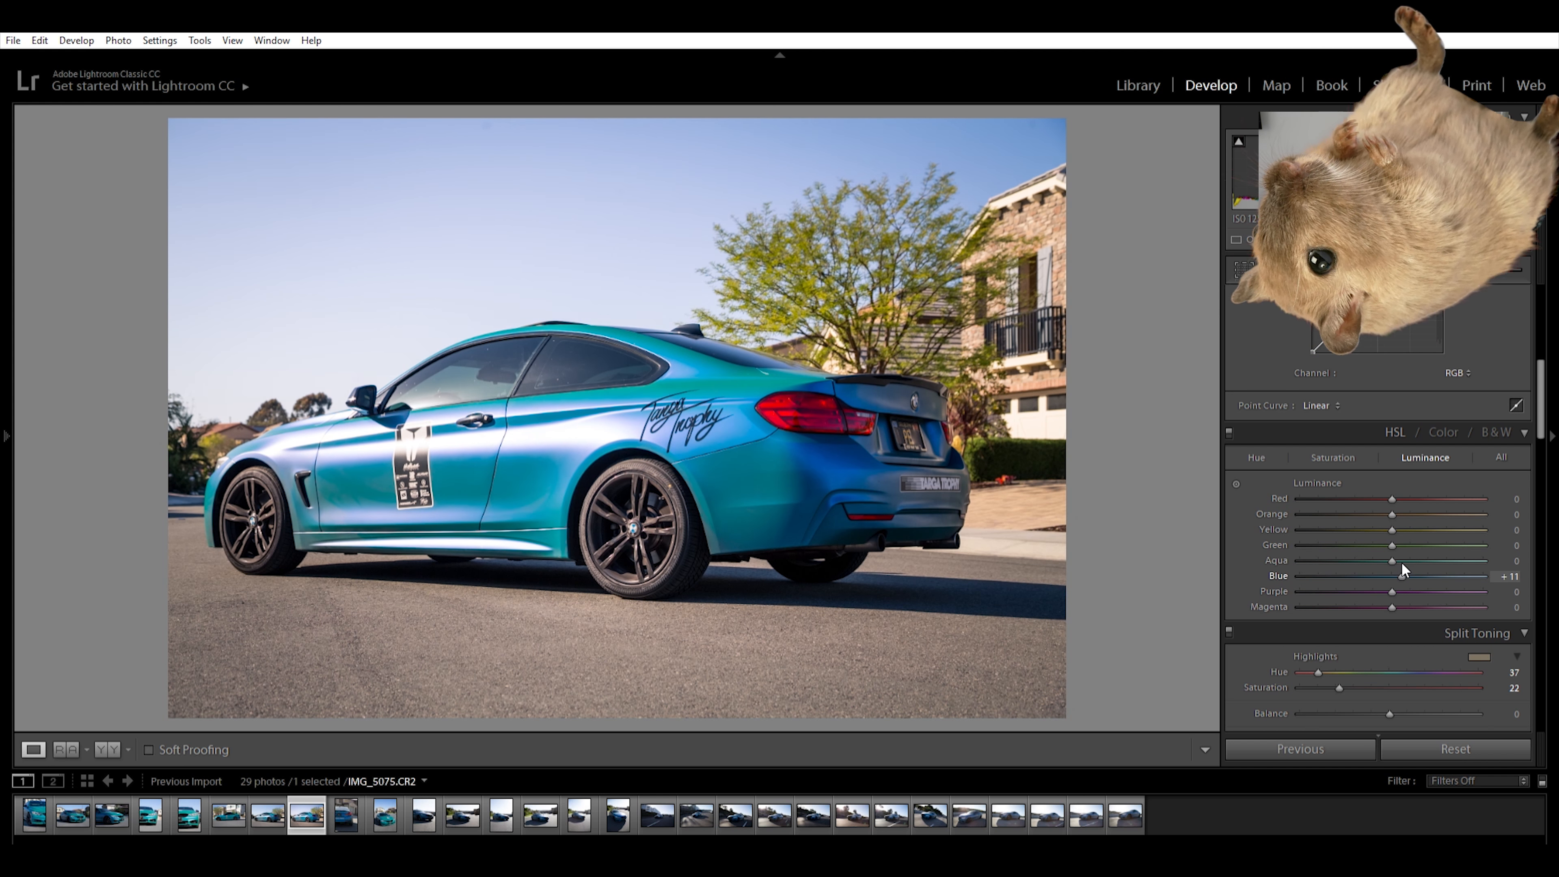
Start the Adjustment Brush, reset its effect settings, and set Clarity to 46 and Saturation to 4
{"action": "key", "text": "k"}
{"action": "scroll", "coordinate": [646, 686], "scroll_direction": "up", "scroll_amount": 3}
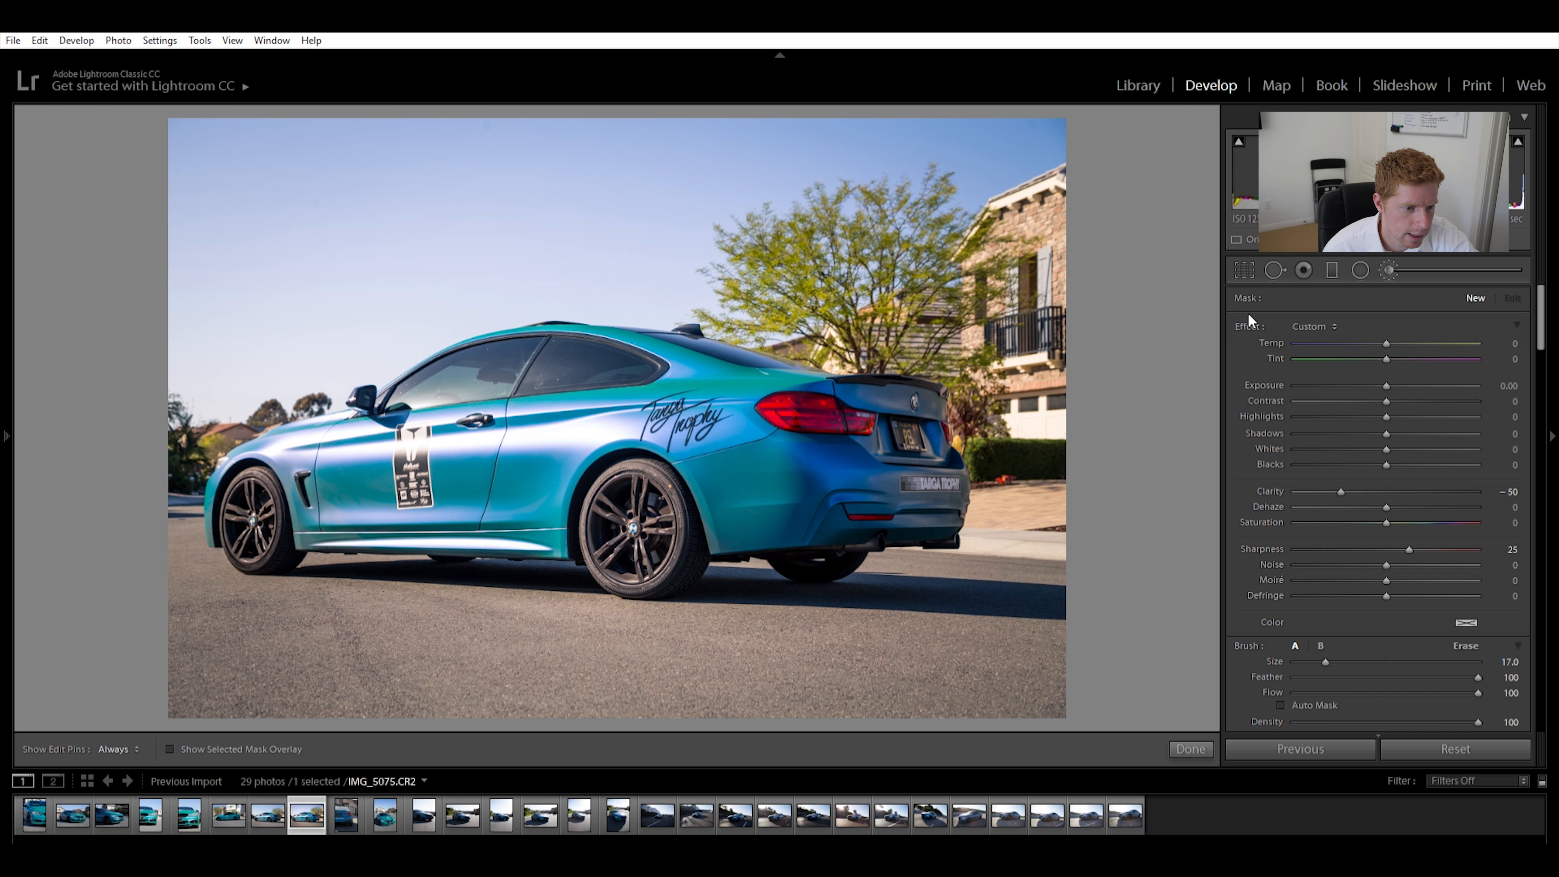
{"action": "double_click", "coordinate": [1249, 323]}
{"action": "left_click", "coordinate": [1409, 490]}
{"action": "mouse_move", "coordinate": [1409, 479]}
{"action": "left_mouse_down"}
{"action": "mouse_move", "coordinate": [1427, 482]}
{"action": "mouse_move", "coordinate": [1400, 506]}
{"action": "left_mouse_up"}
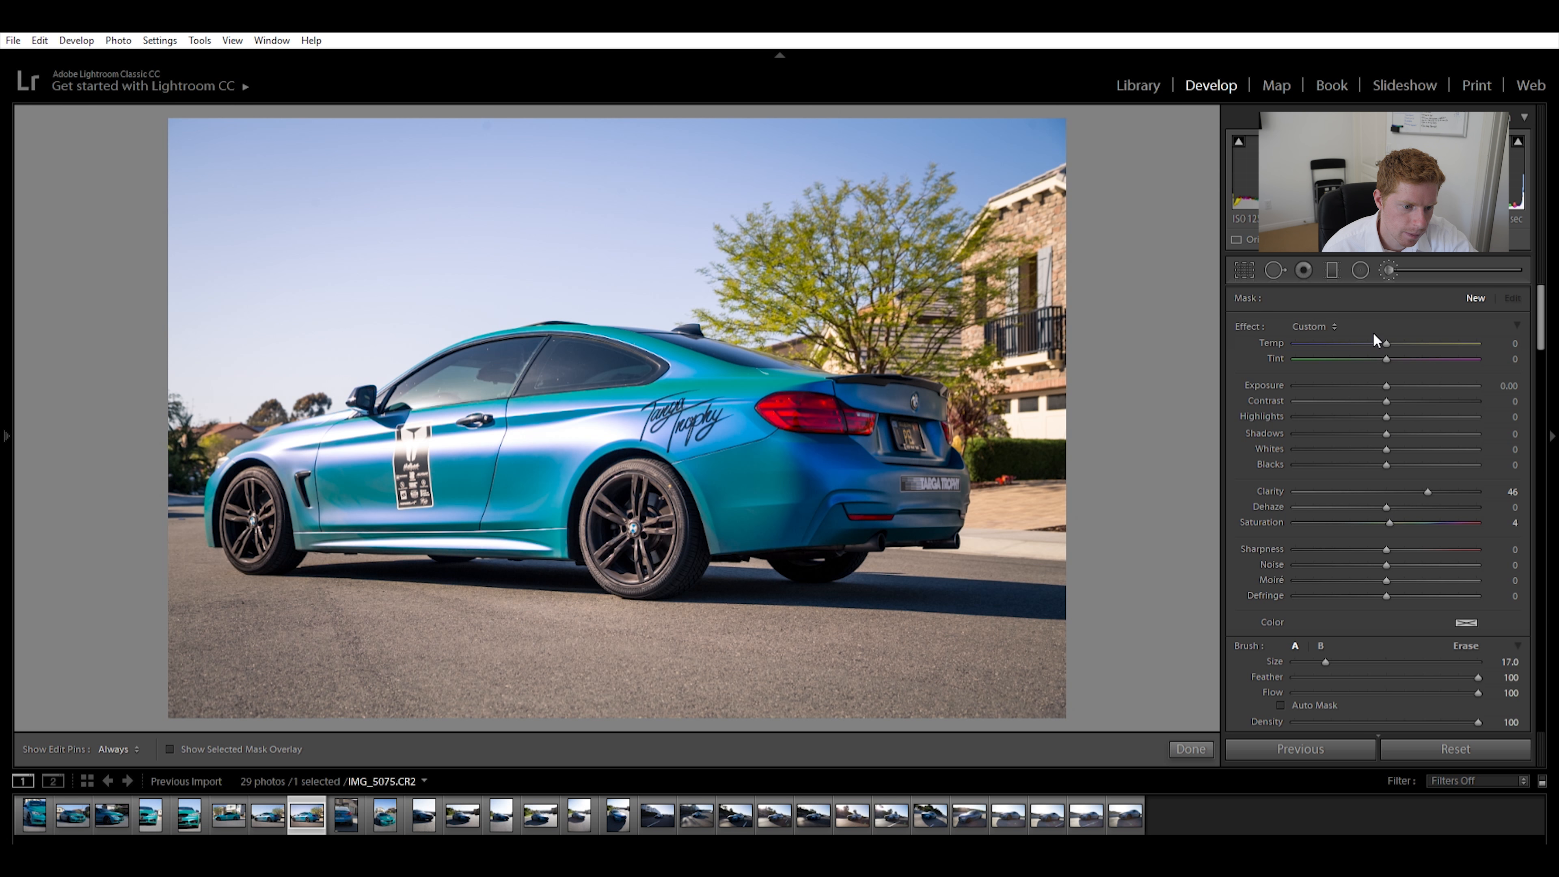
Set the brush size to 18 and its feather to 51
{"action": "scroll", "coordinate": [296, 698], "scroll_direction": "up", "scroll_amount": 1}
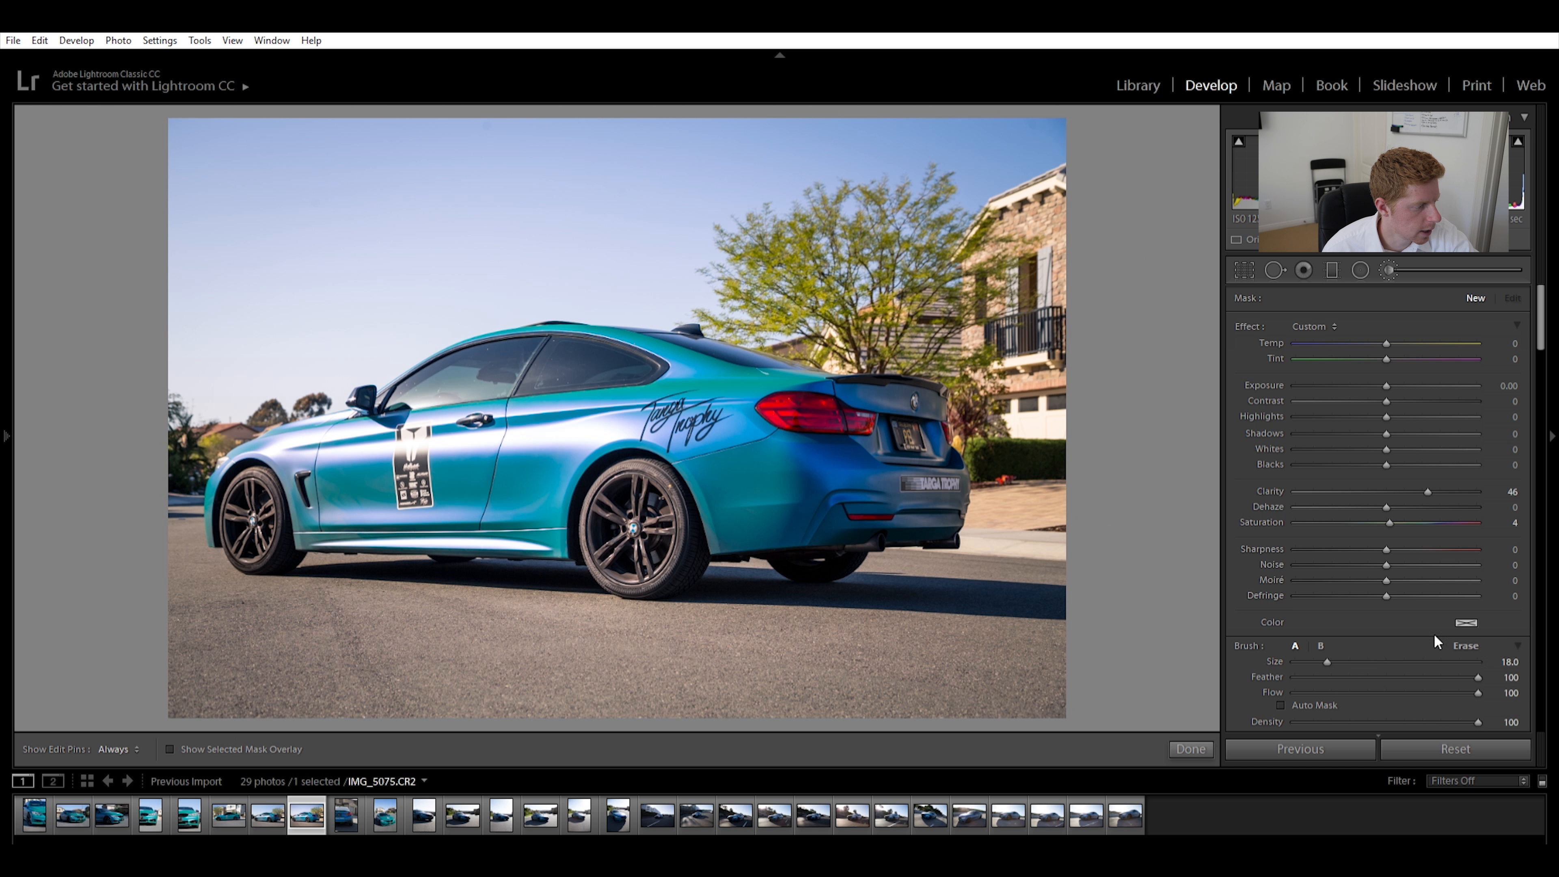
{"action": "left_click", "coordinate": [1432, 676]}
{"action": "left_click", "coordinate": [1430, 690]}
{"action": "left_click_drag", "start_coordinate": [1430, 676], "coordinate": [1480, 681]}
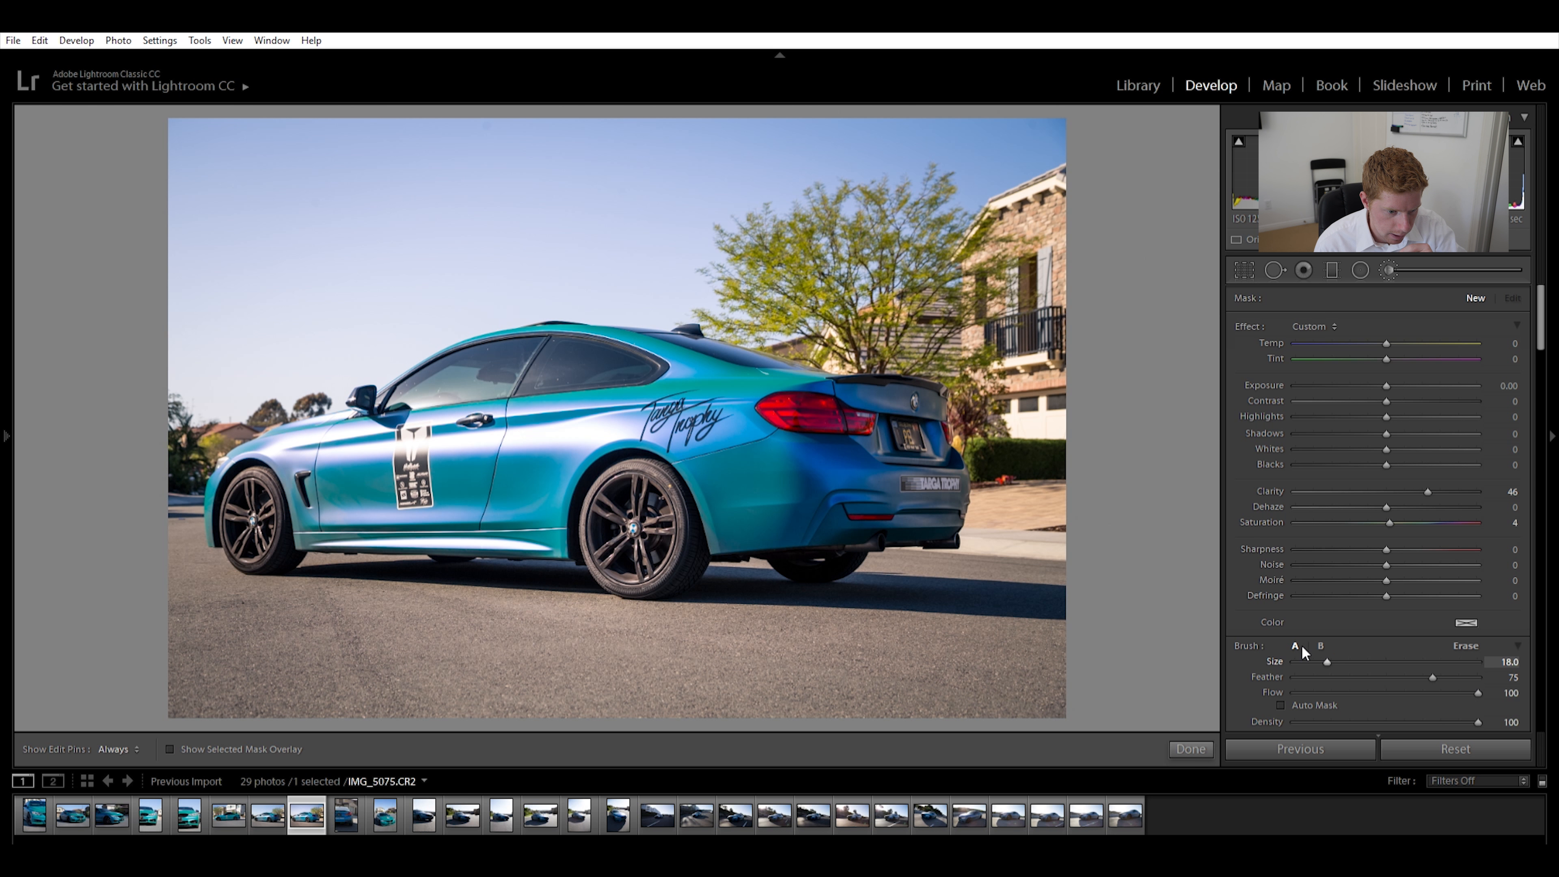
{"action": "left_click_drag", "start_coordinate": [1430, 676], "coordinate": [1390, 676]}
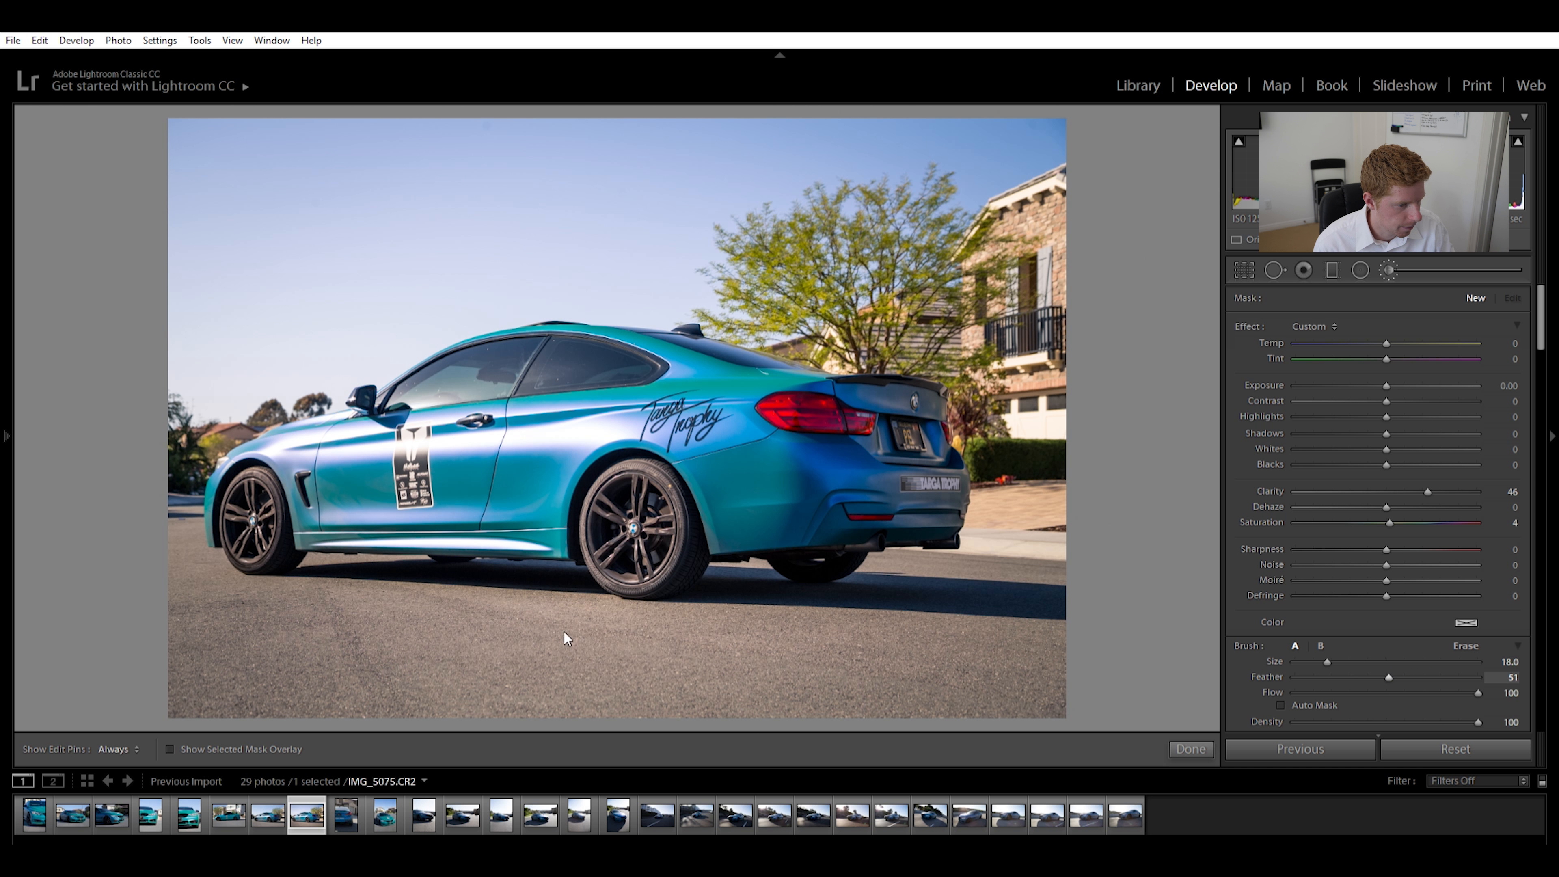
Enlarge the brush to size 19 and paint the clarity adjustment across the road in the foreground
{"action": "key", "text": "o"}
{"action": "scroll", "coordinate": [240, 657], "scroll_direction": "up", "scroll_amount": 1}
{"action": "key", "text": "h"}
{"action": "mouse_move", "coordinate": [242, 662]}
{"action": "left_mouse_down"}
{"action": "mouse_move", "coordinate": [376, 689]}
{"action": "mouse_move", "coordinate": [759, 706]}
{"action": "mouse_move", "coordinate": [1113, 679]}
{"action": "left_mouse_up"}
{"action": "key", "text": "h"}
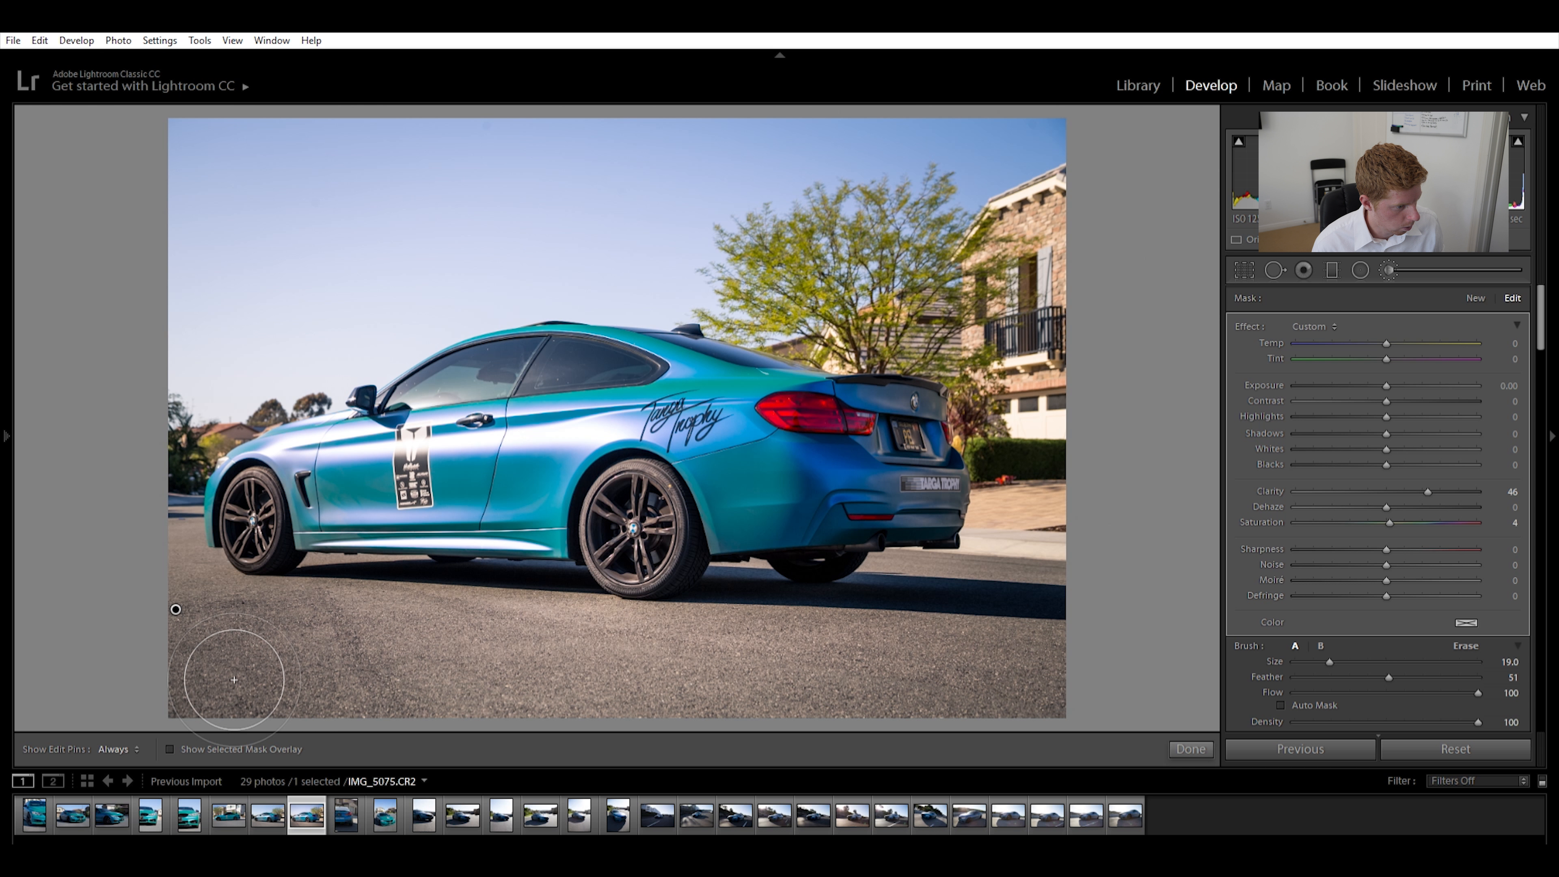
Compare the photo before and after the edits, switching between both versions several times
{"action": "key", "text": "backslash"}
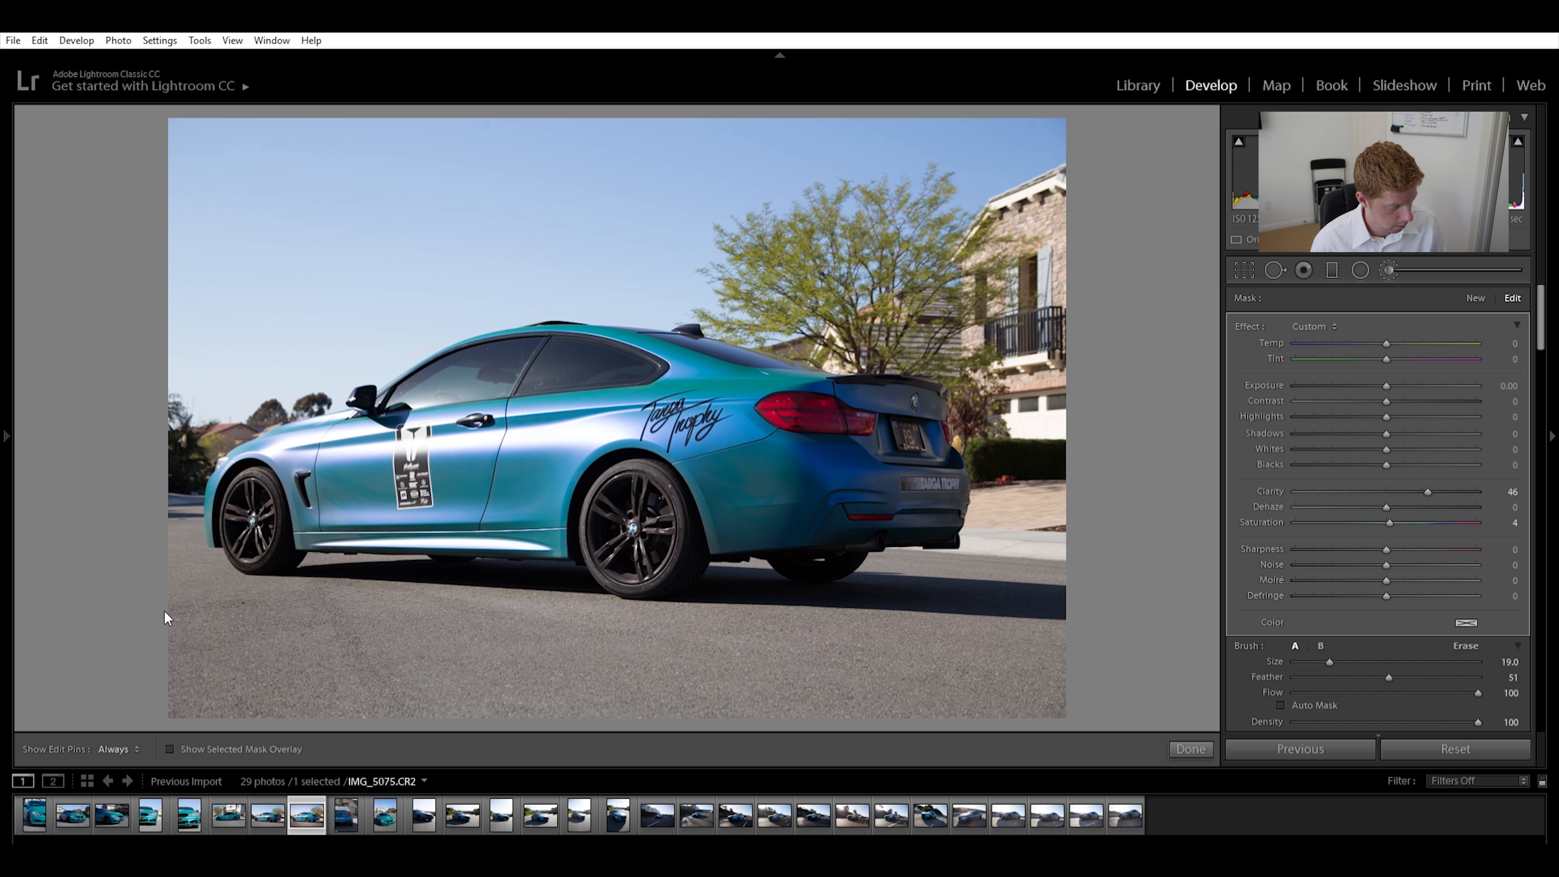
{"action": "key", "text": "backslash"}
{"action": "key", "text": "backslash"}
{"action": "key", "text": "backslash"}
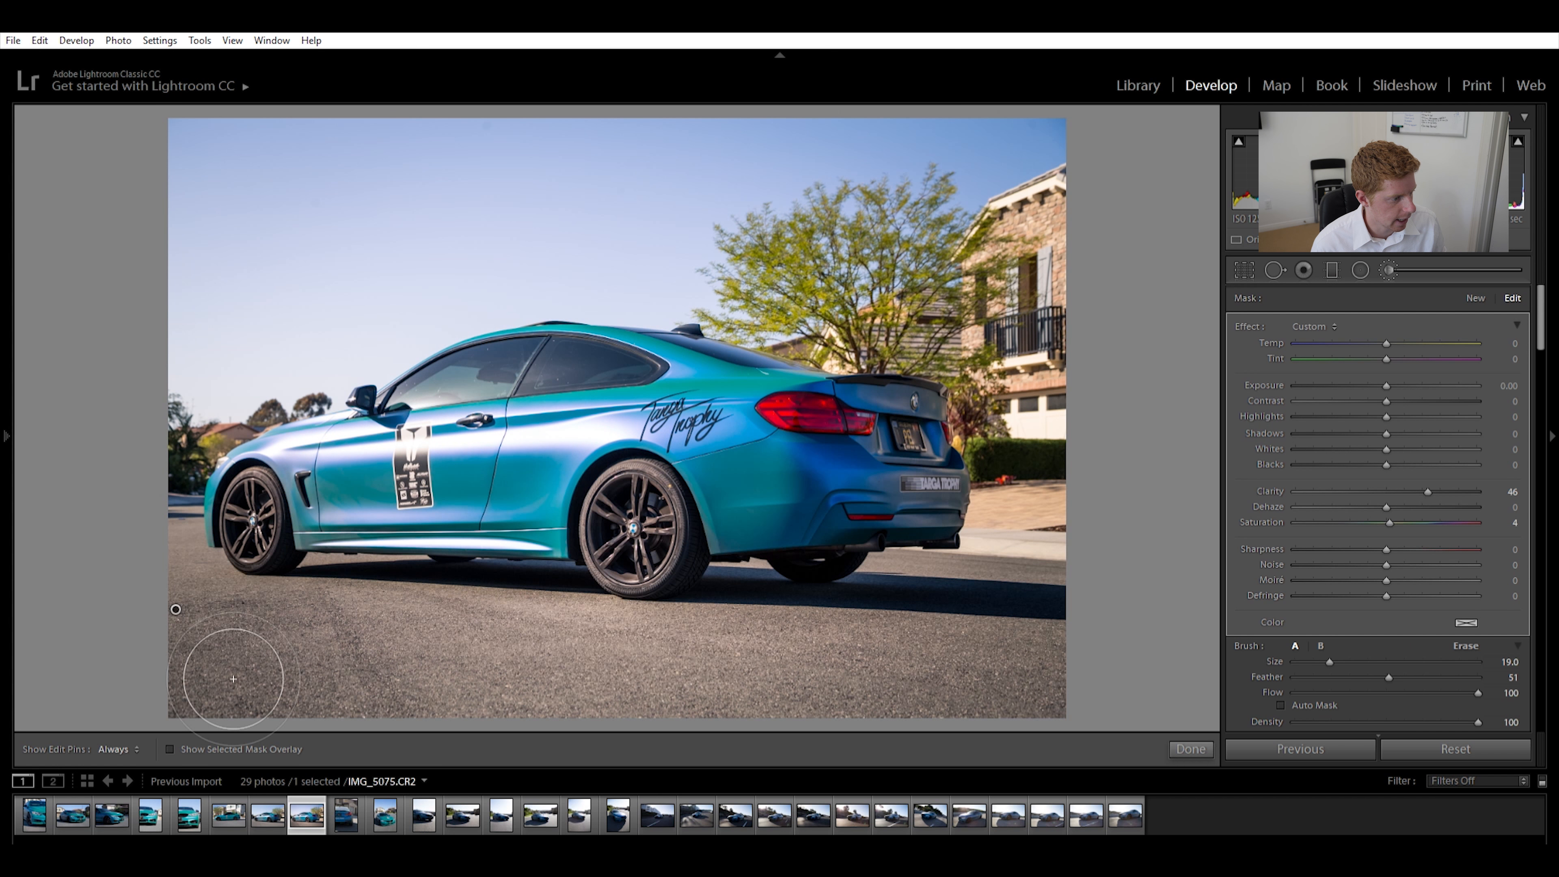
{"action": "key", "text": "backslash"}
{"action": "key", "text": "backslash"}
{"action": "key", "text": "backslash"}
{"action": "key", "text": "backslash"}
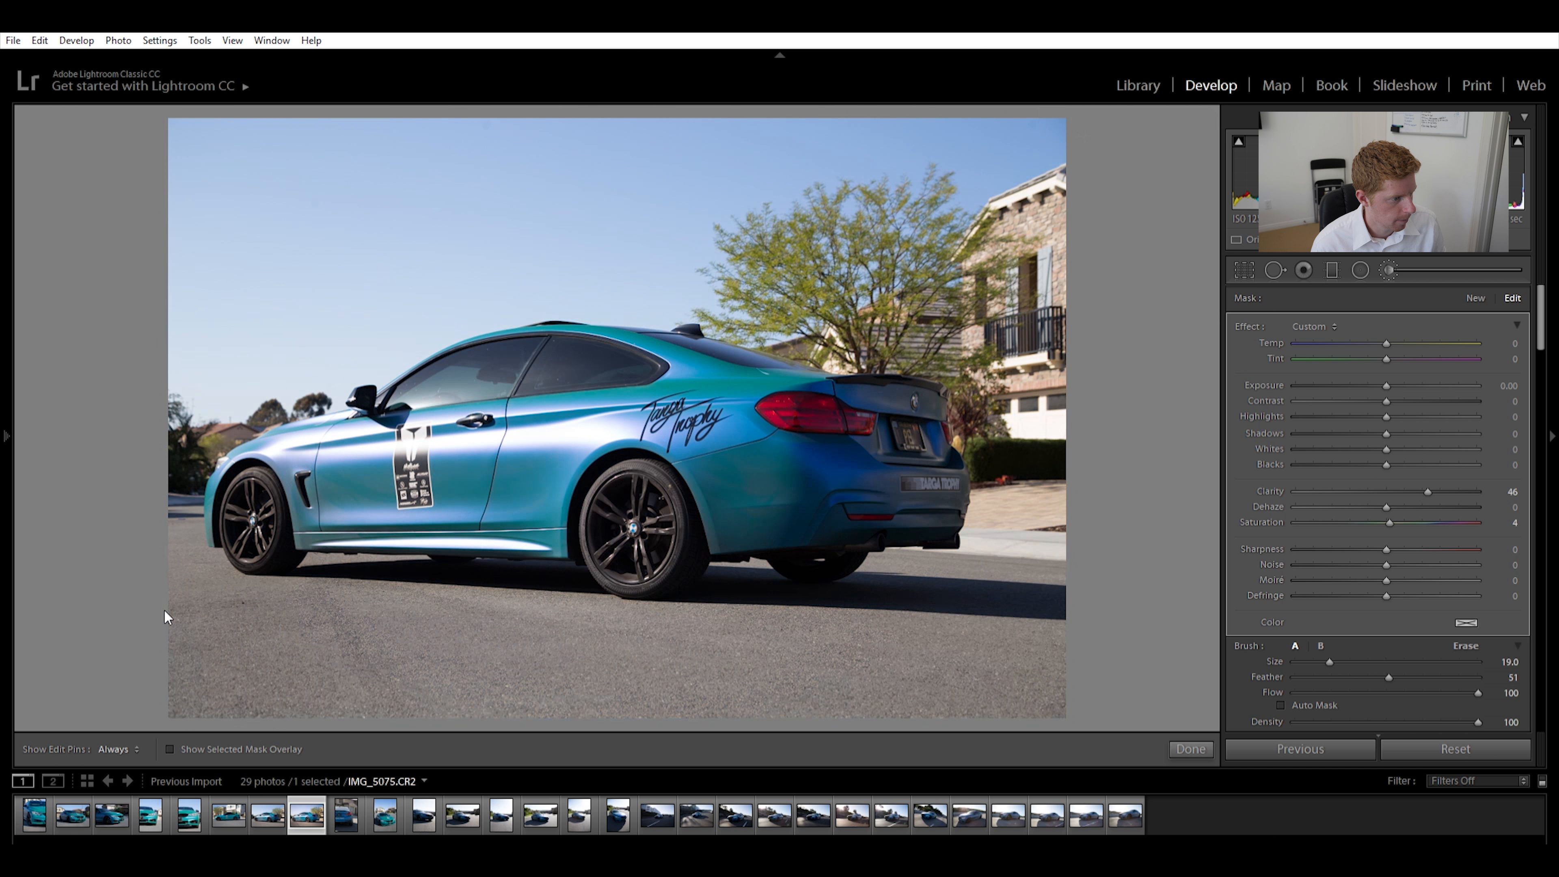
{"action": "key", "text": "backslash"}
{"action": "key", "text": "backslash"}
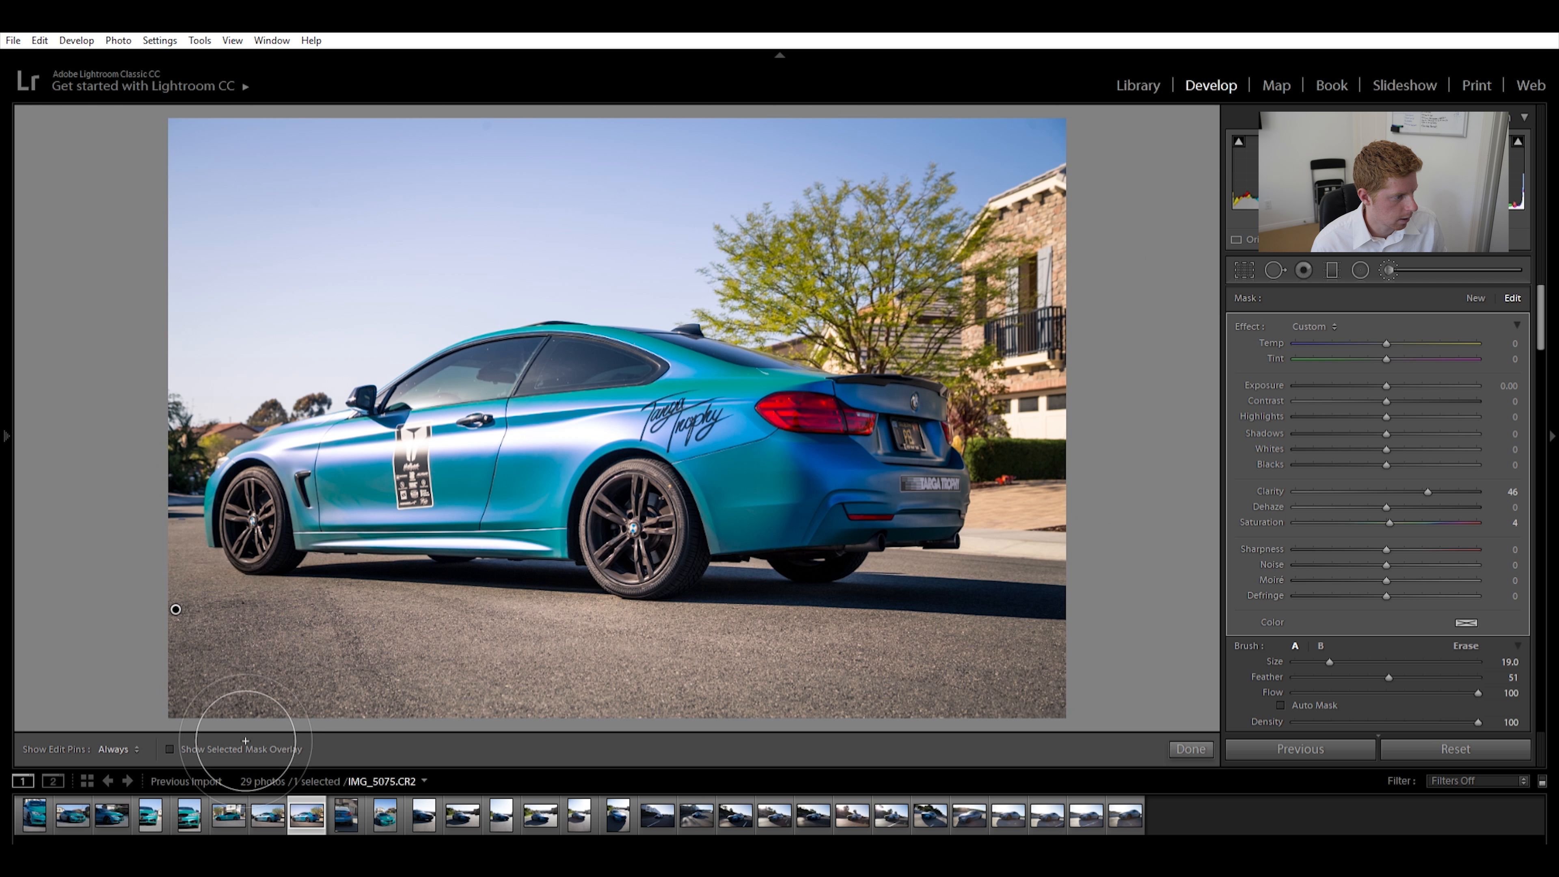
{"action": "key", "text": "backslash"}
{"action": "key", "text": "backslash"}
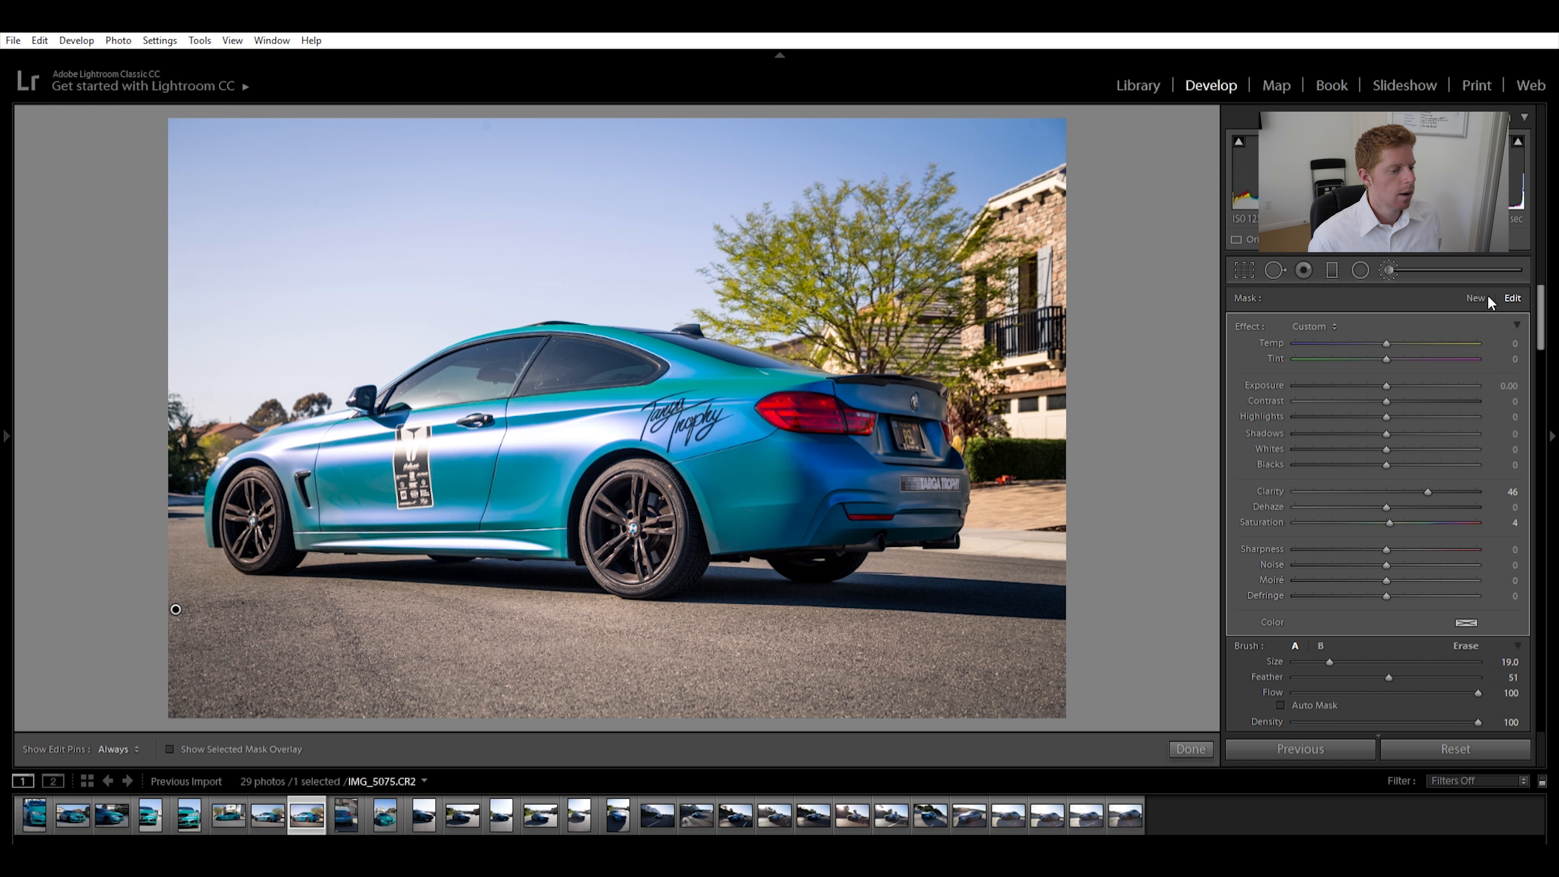
Keep the road mask's effect settings, and paint a new brush mask over the rear of the car
{"action": "double_click", "coordinate": [1250, 326]}
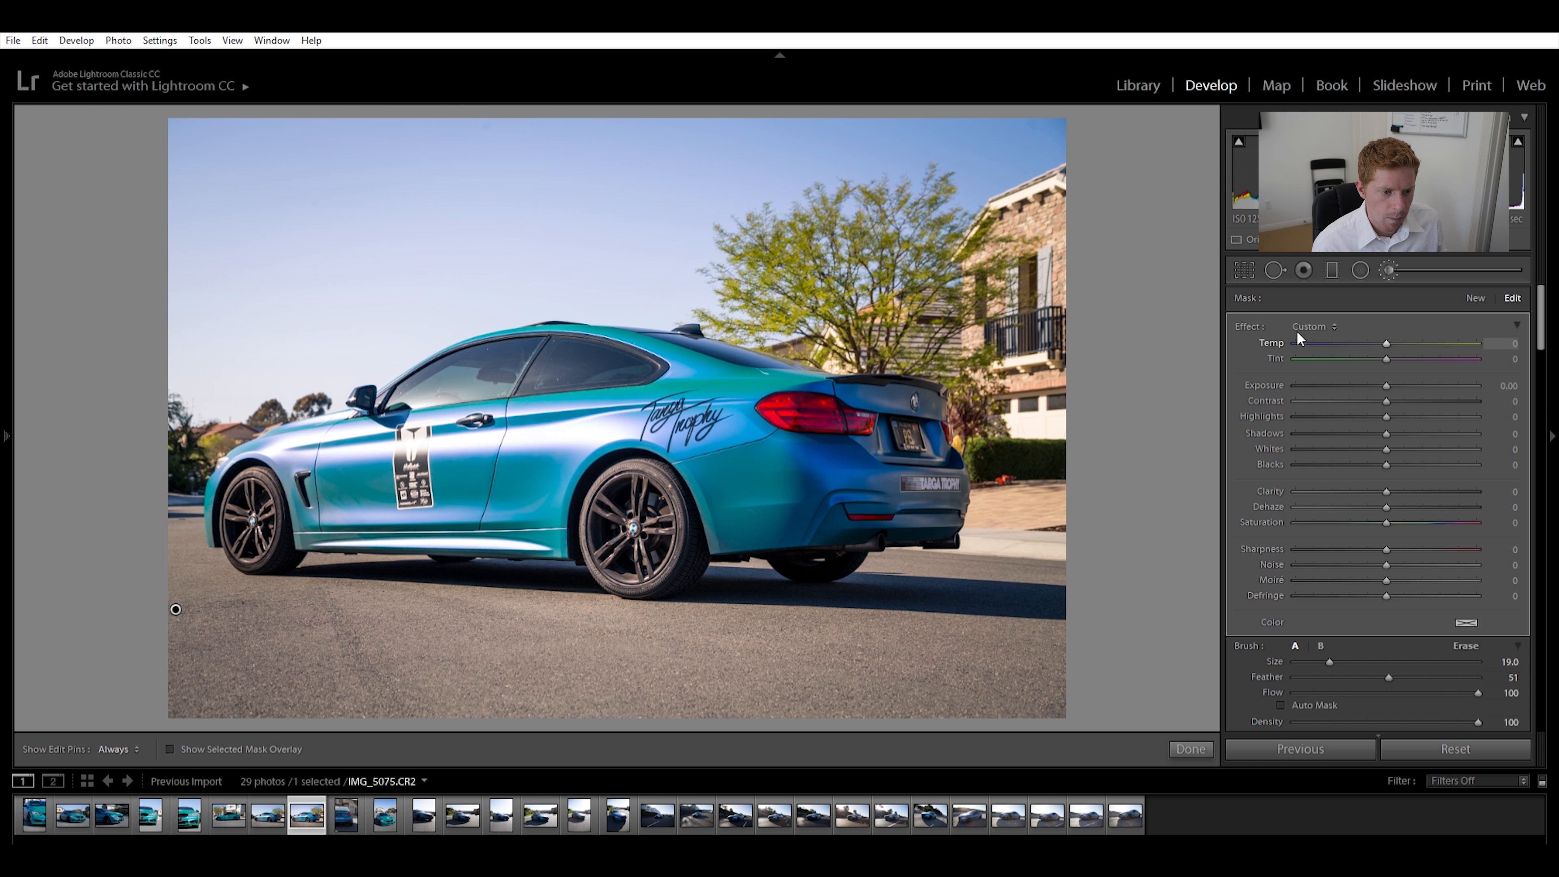
{"action": "key", "text": "ctrl+z"}
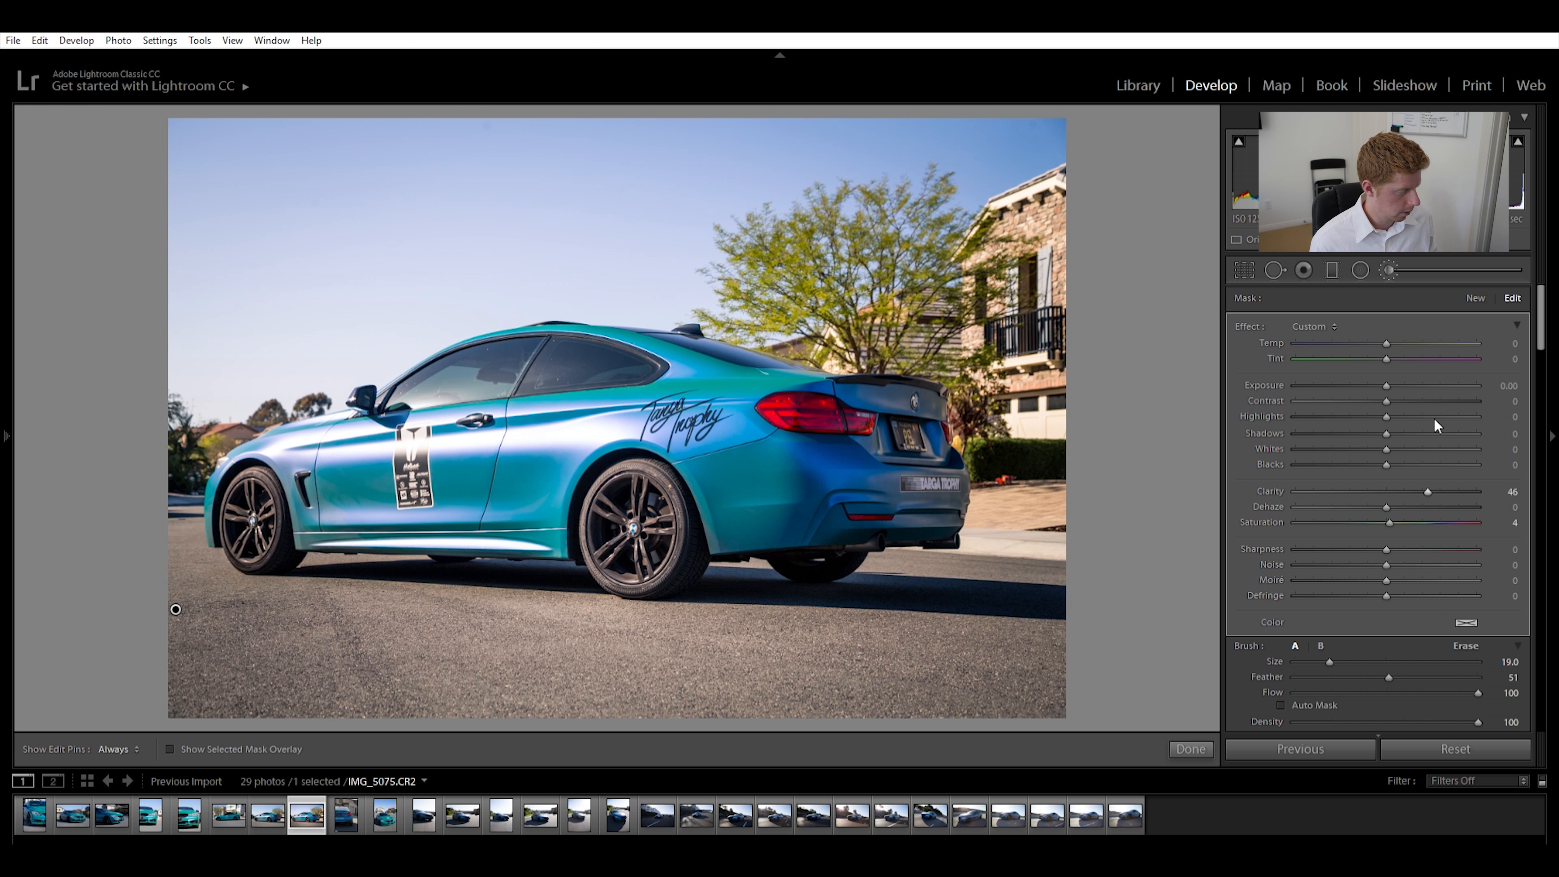
{"action": "left_click", "coordinate": [1475, 298]}
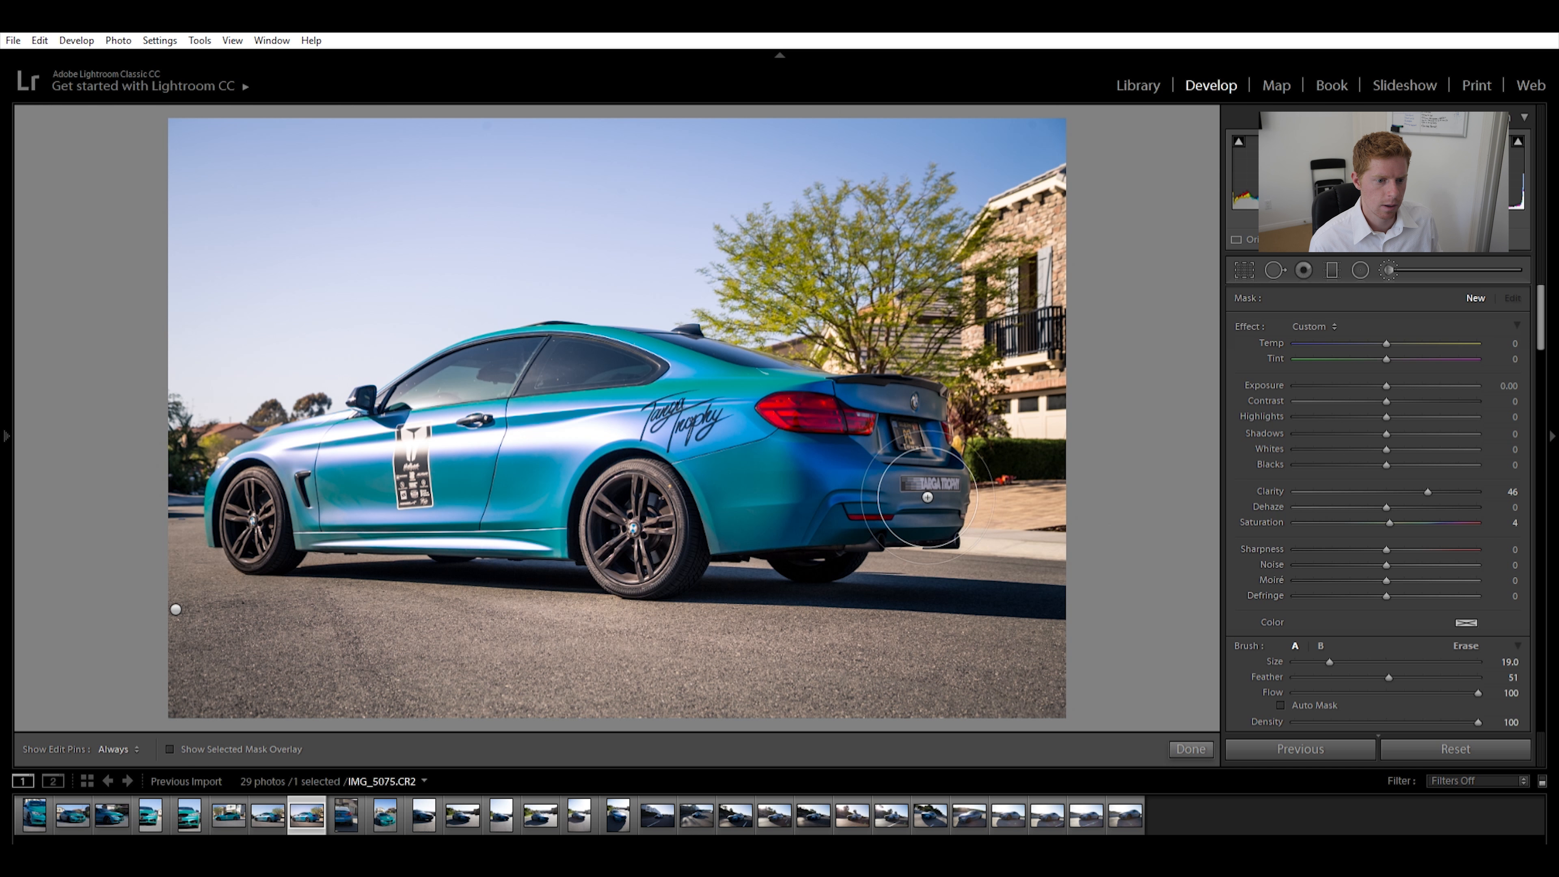
{"action": "key", "text": "h"}
{"action": "left_click_drag", "start_coordinate": [1006, 547], "coordinate": [905, 563]}
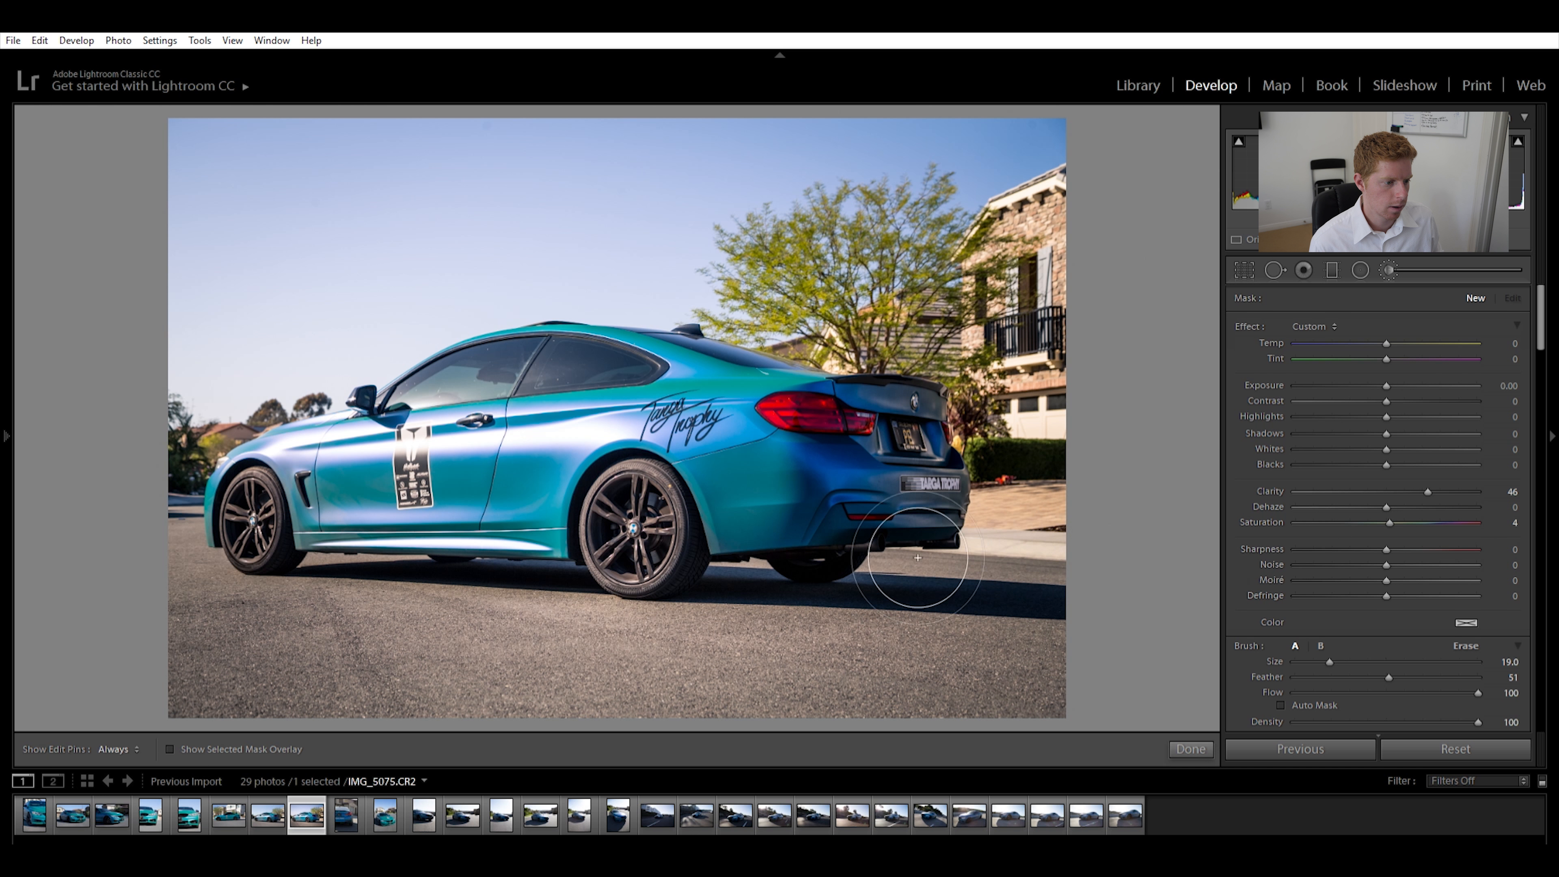
{"action": "key", "text": "h"}
Reset the effect settings of the car's rear mask and set its Shadows to 13
{"action": "double_click", "coordinate": [1249, 323]}
{"action": "mouse_move", "coordinate": [1386, 433]}
{"action": "left_mouse_down"}
{"action": "mouse_move", "coordinate": [1468, 418]}
{"action": "mouse_move", "coordinate": [1400, 429]}
{"action": "left_mouse_up"}
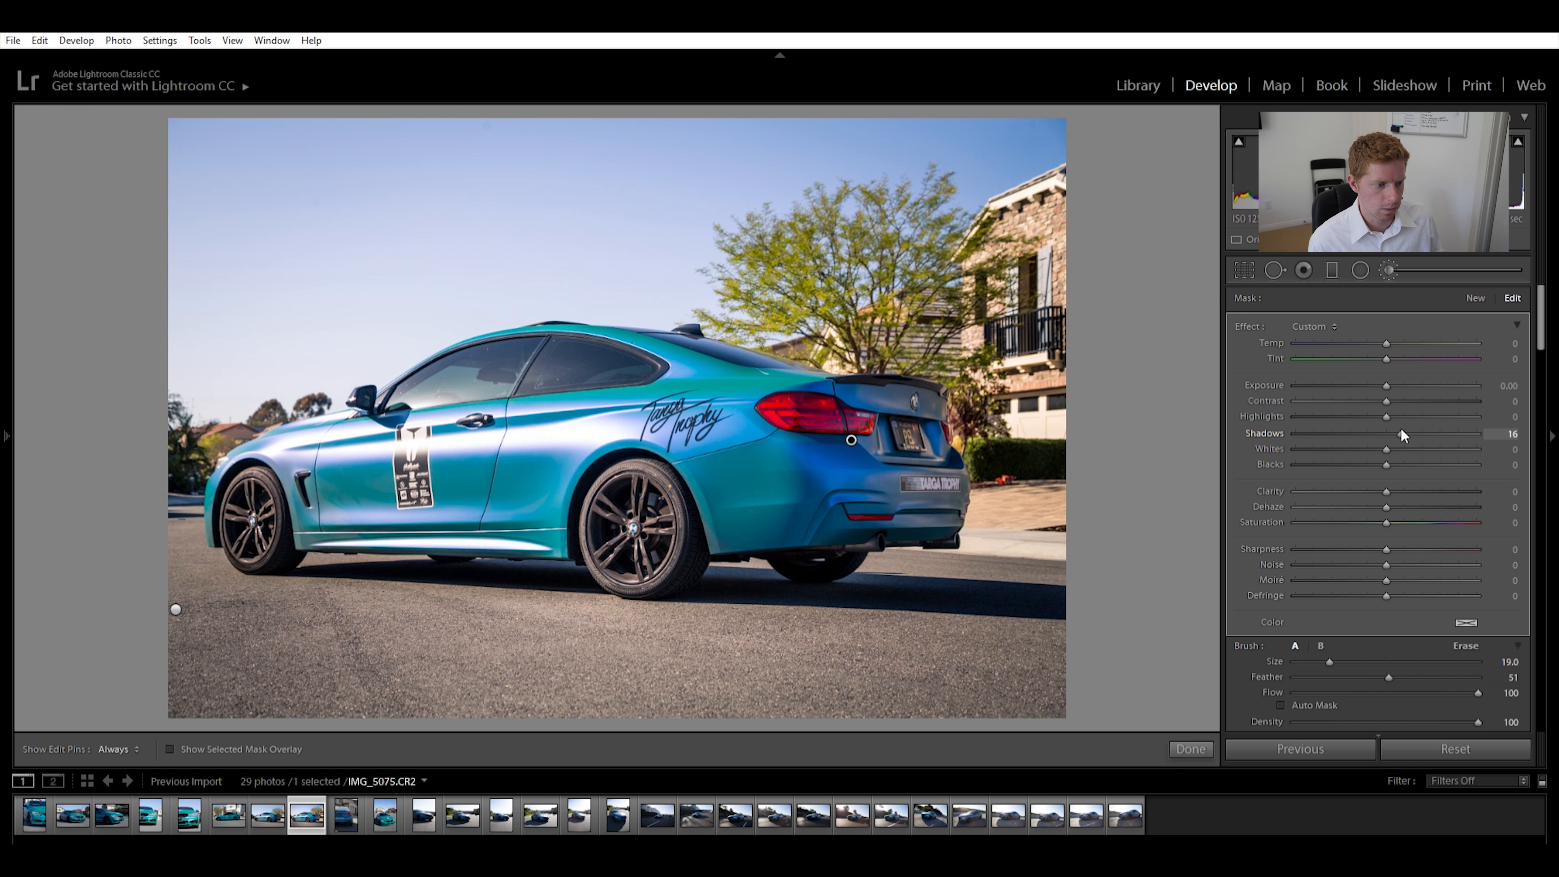
{"action": "key", "text": "h"}
{"action": "key", "text": "h"}
{"action": "left_click", "coordinate": [1386, 430]}
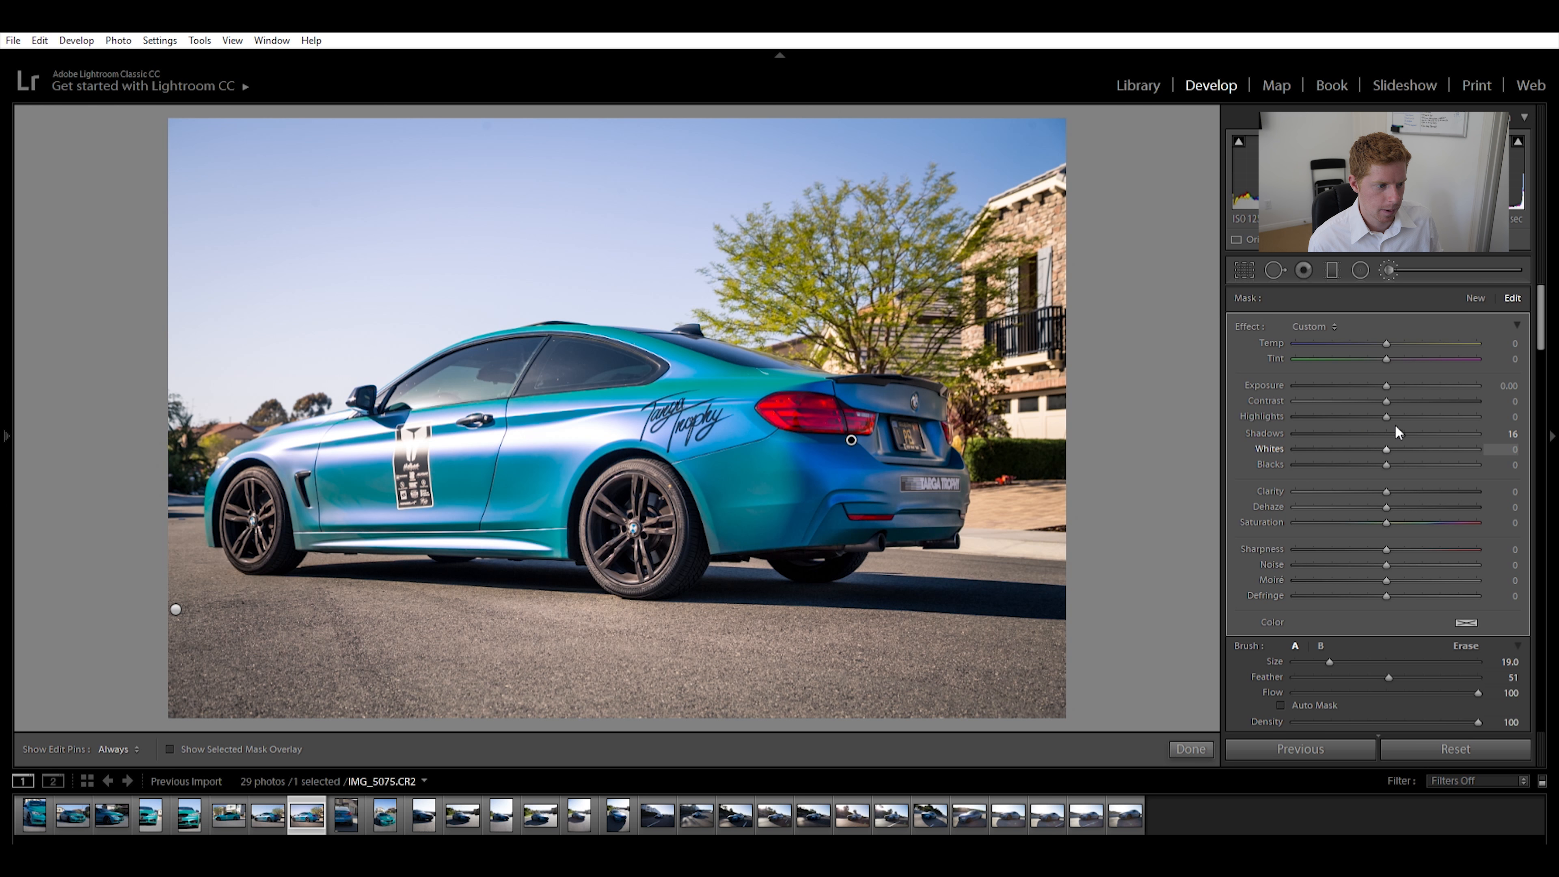
{"action": "double_click", "coordinate": [1402, 420]}
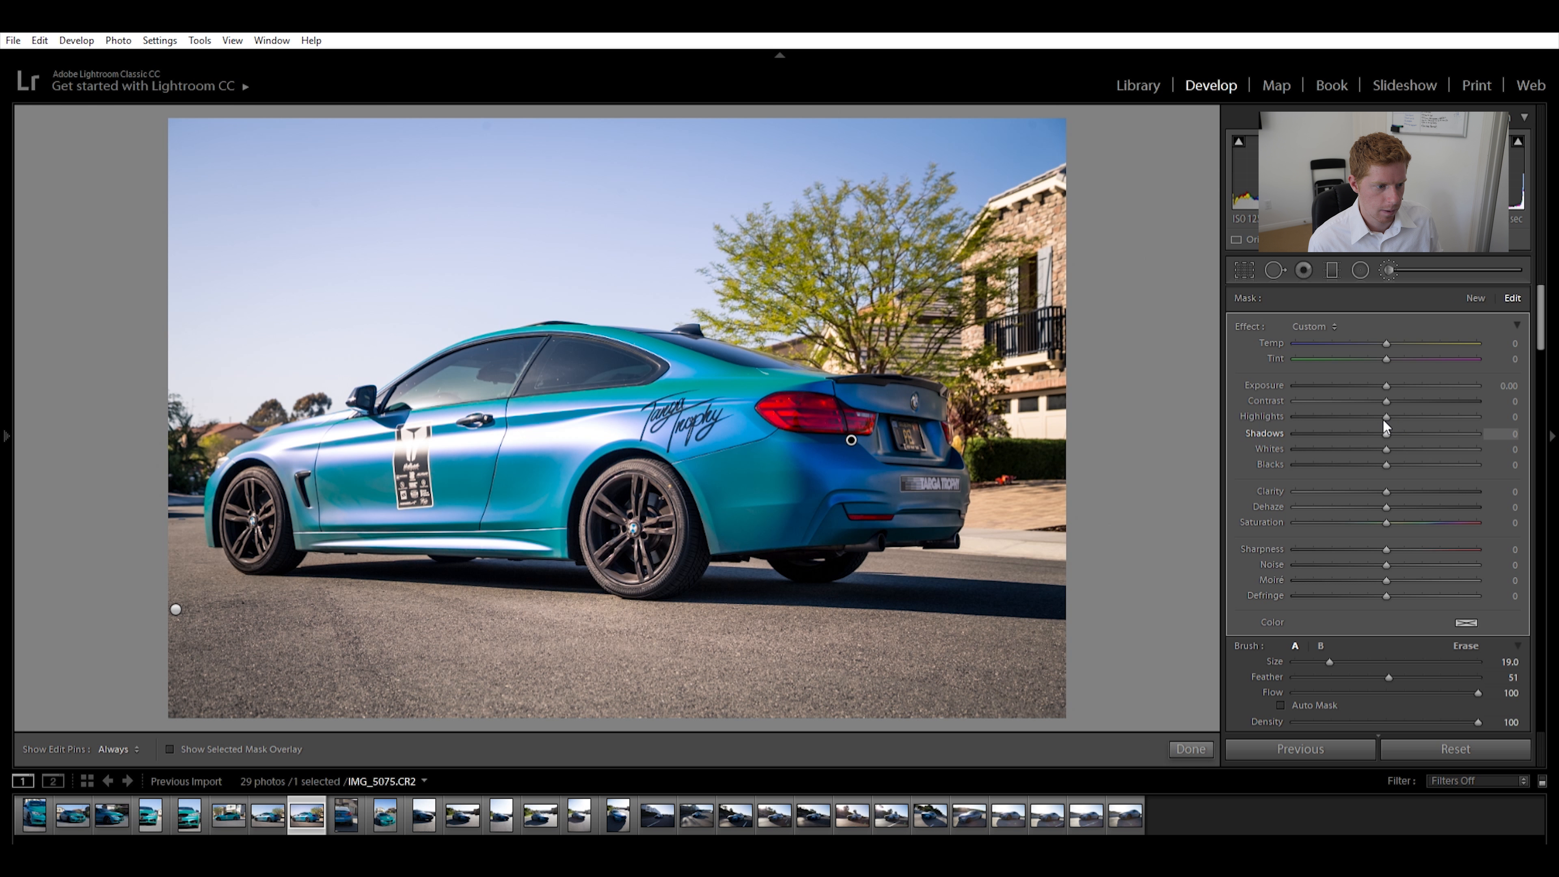
{"action": "left_click_drag", "start_coordinate": [1385, 423], "coordinate": [1397, 422]}
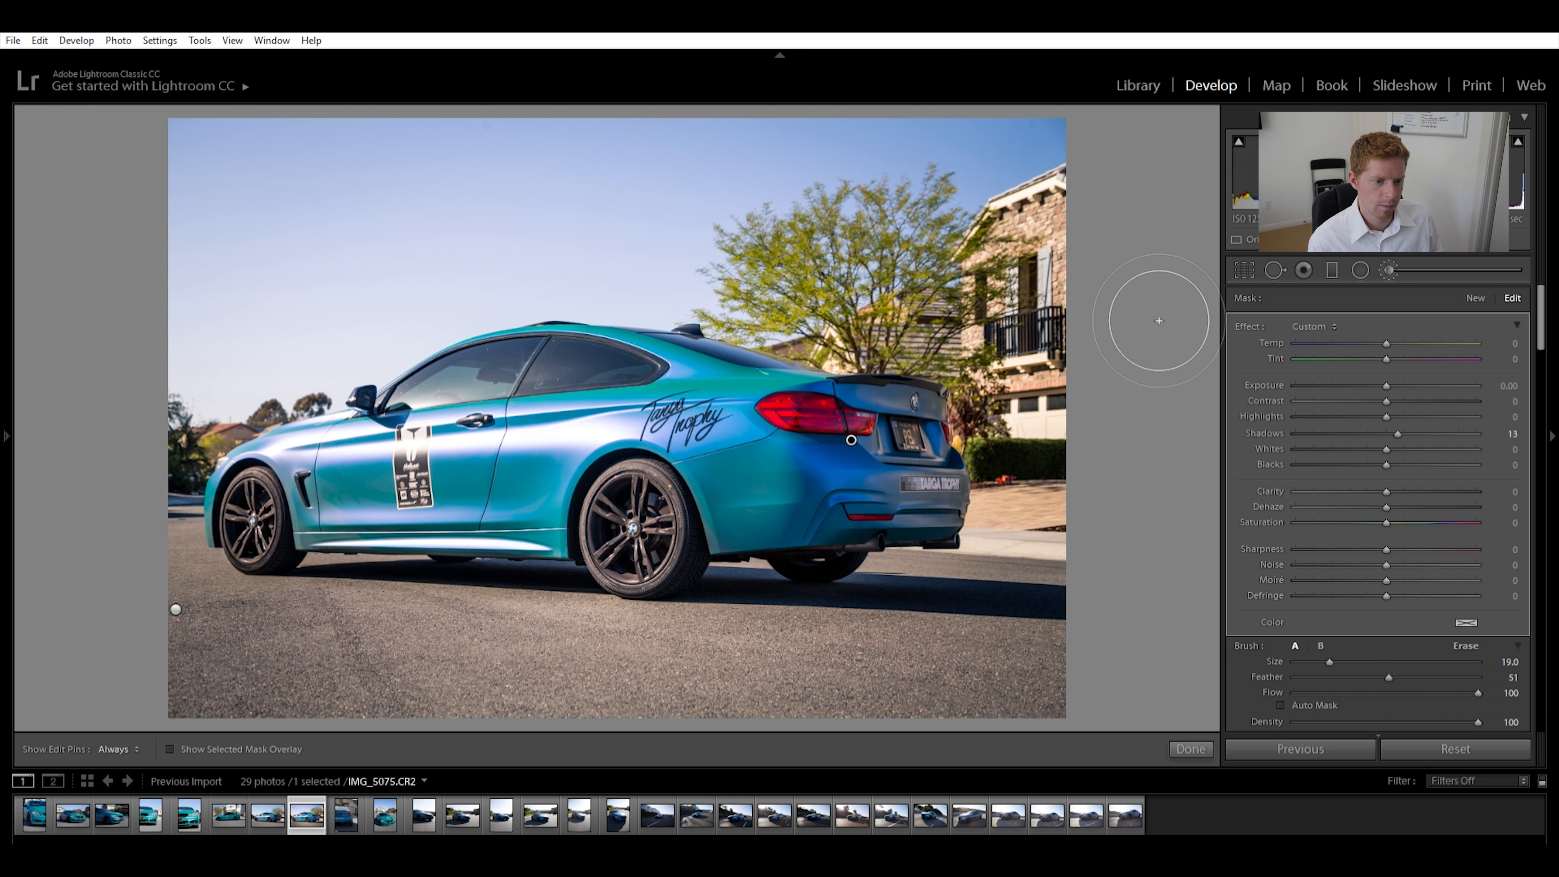
Close the Adjustment Brush and open the photo IMG_5120.CR2 for editing
{"action": "left_click", "coordinate": [1392, 269]}
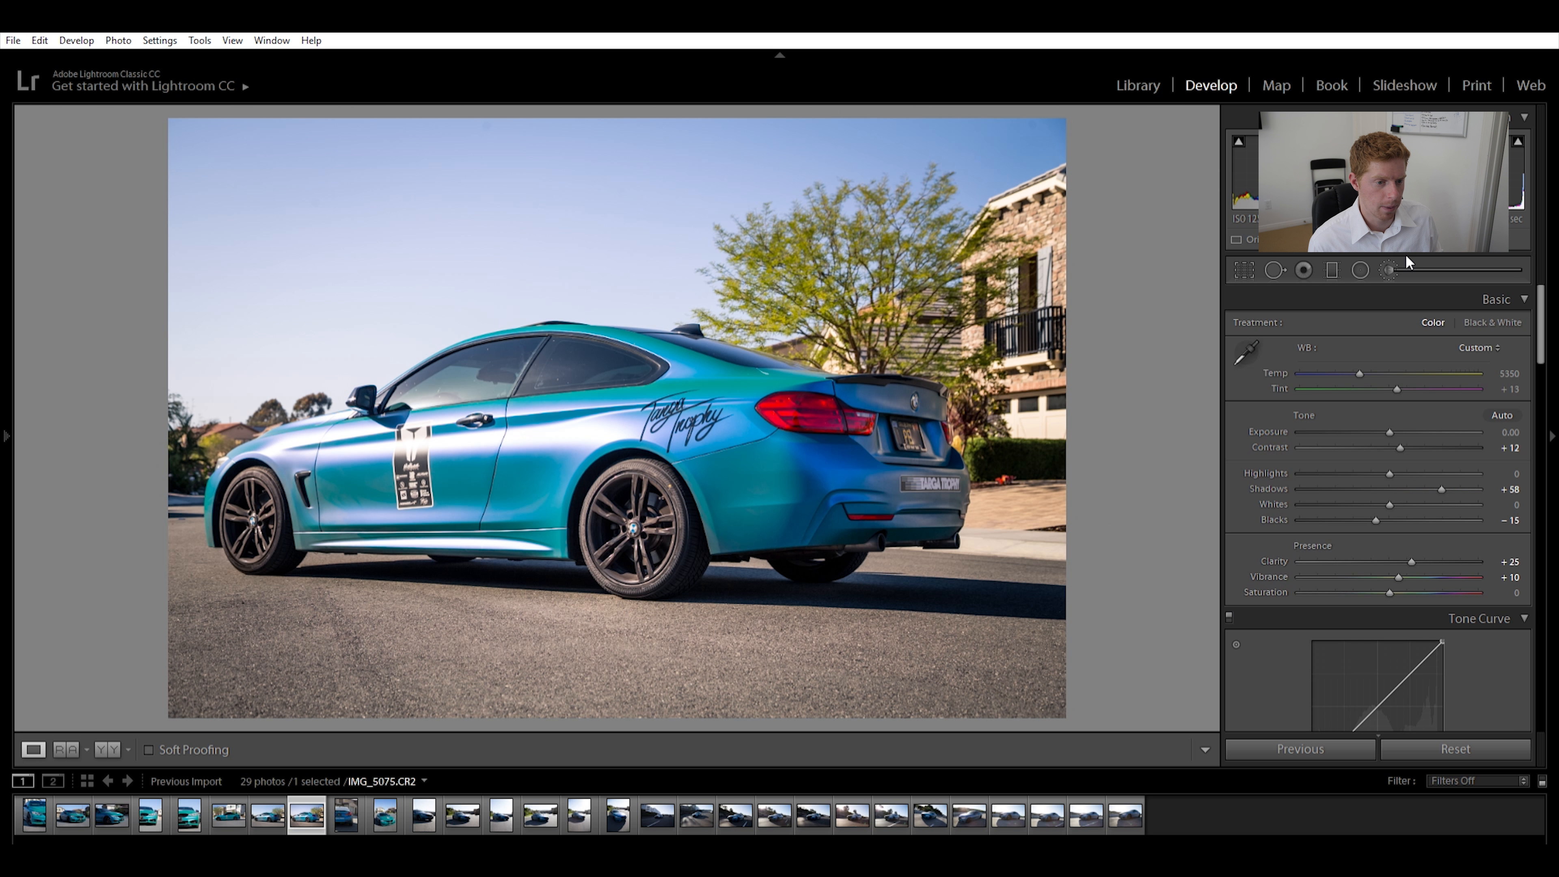
{"action": "left_click", "coordinate": [855, 806]}
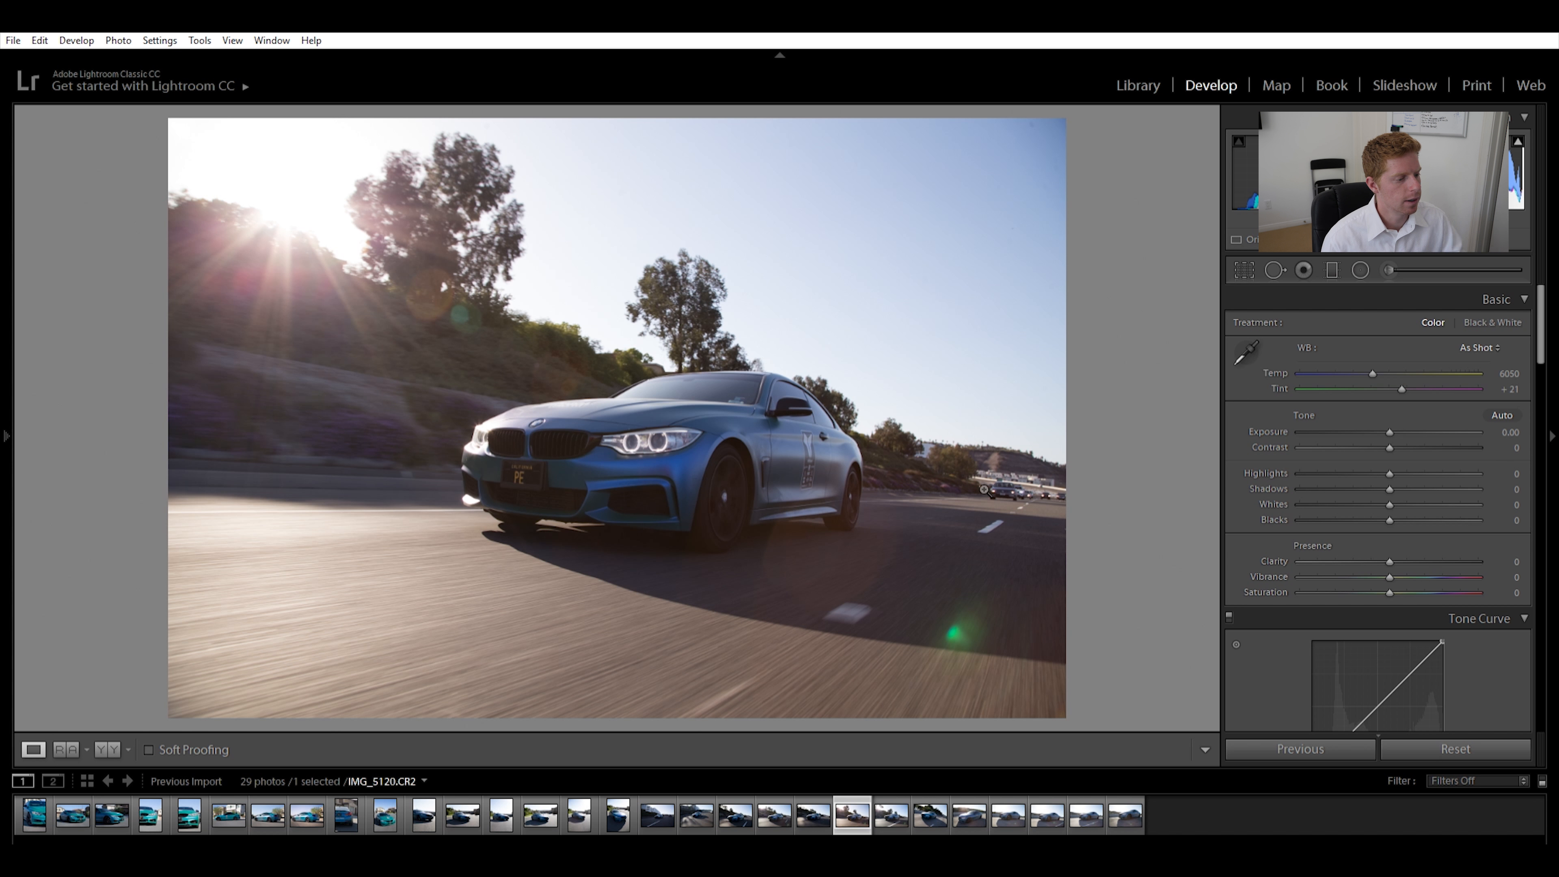
Try a Contrast of +22 and lowered Highlights on the photo, resetting each to 0
{"action": "left_click_drag", "start_coordinate": [1391, 451], "coordinate": [1409, 430]}
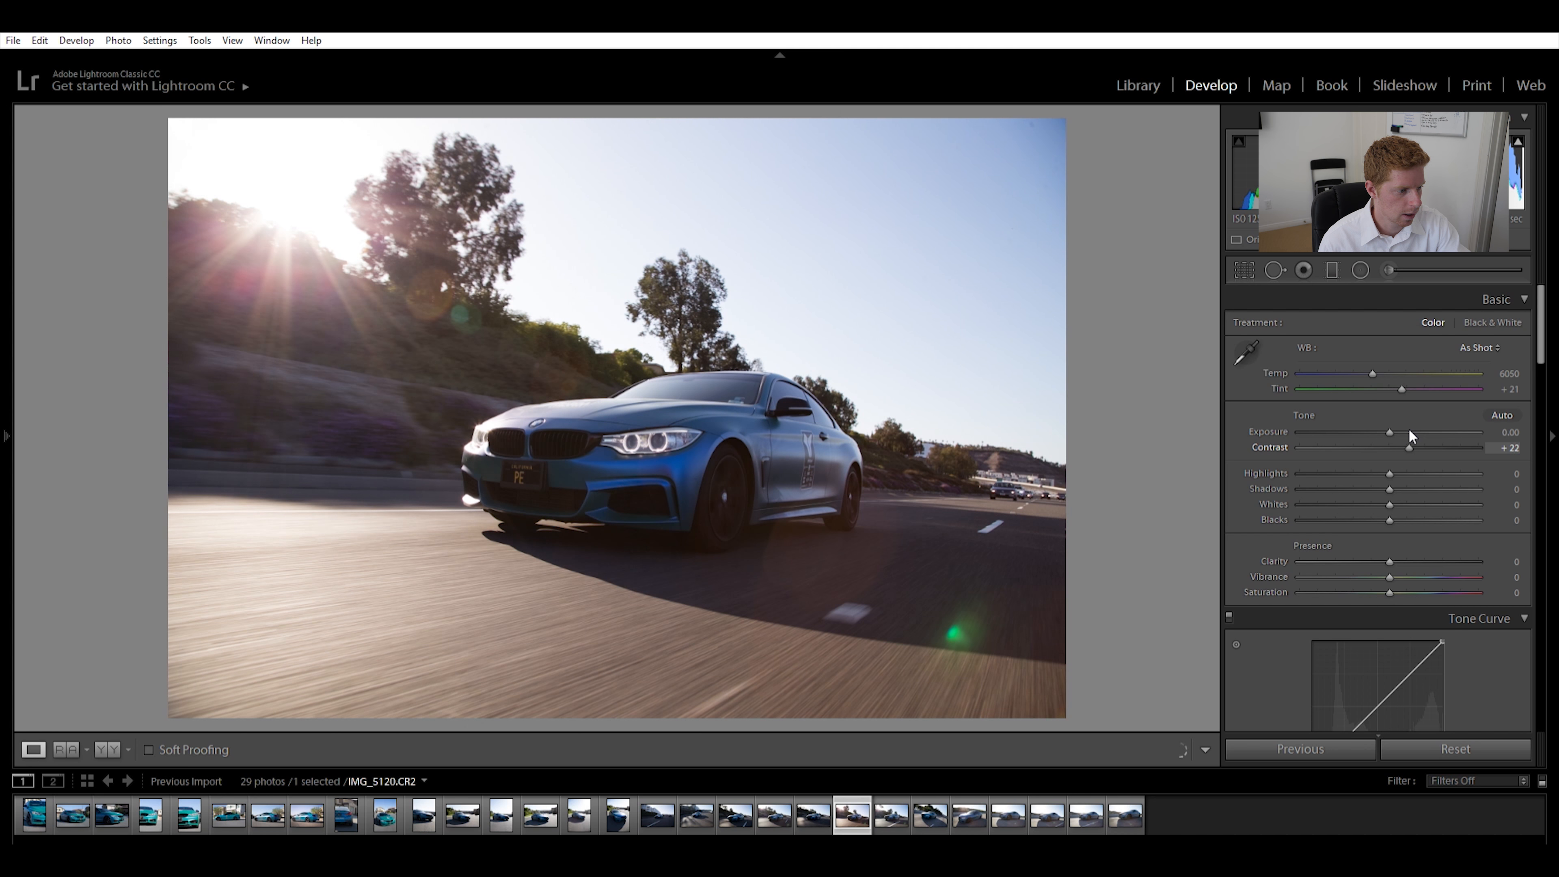
{"action": "double_click", "coordinate": [1402, 431]}
{"action": "left_click_drag", "start_coordinate": [1389, 466], "coordinate": [1337, 457]}
{"action": "double_click", "coordinate": [1338, 457]}
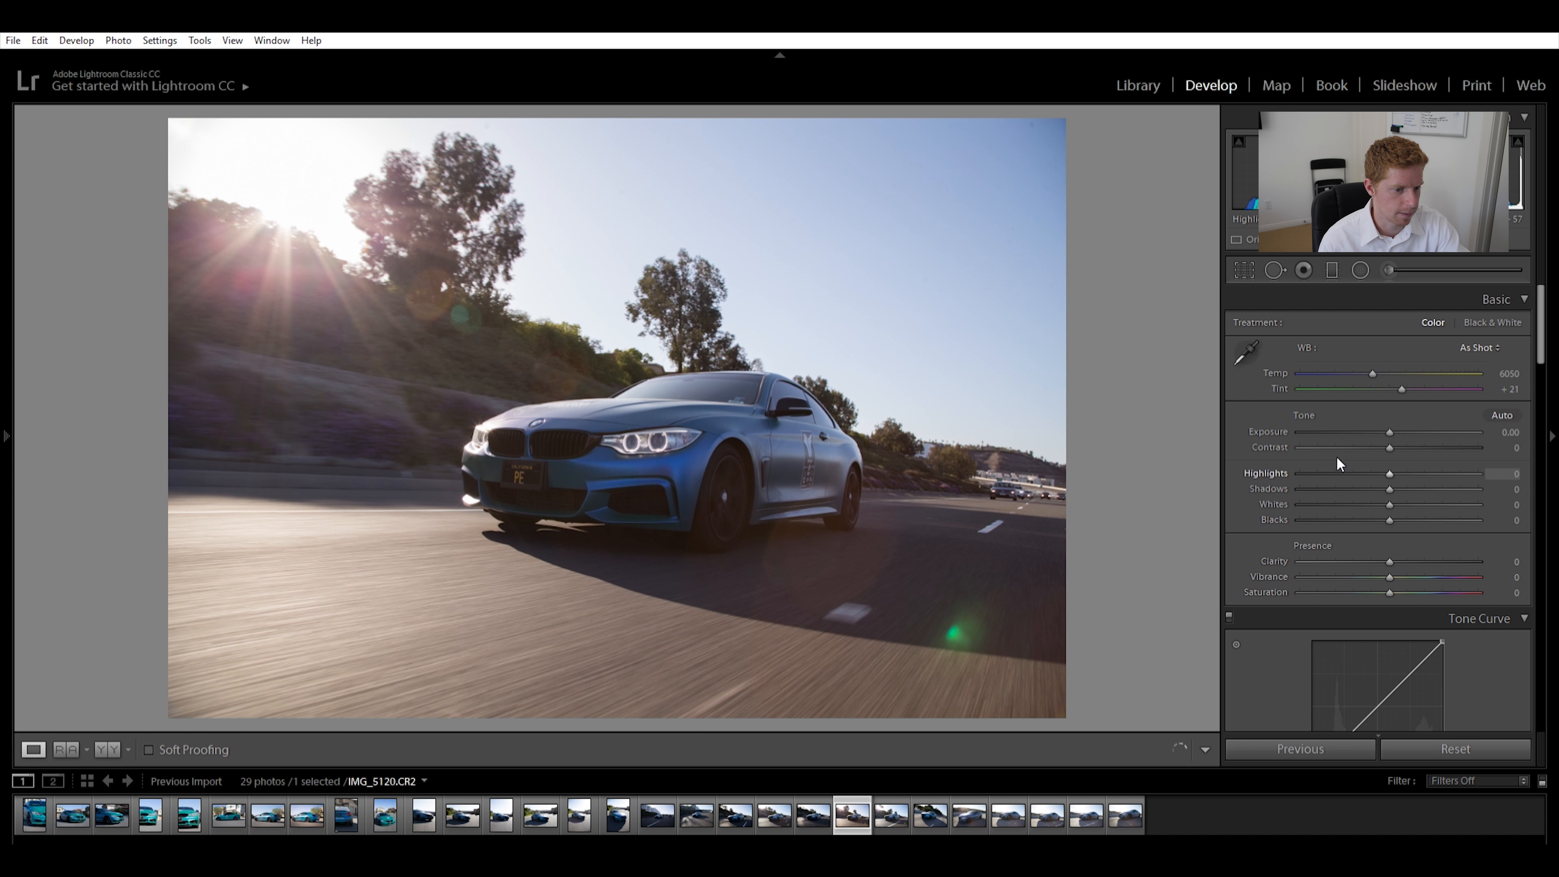
Test extreme Shadows and Highlights values, and settle on Shadows +70, Highlights -38 and Contrast +15
{"action": "left_click_drag", "start_coordinate": [1389, 461], "coordinate": [1548, 475]}
{"action": "left_click_drag", "start_coordinate": [1362, 473], "coordinate": [1287, 467]}
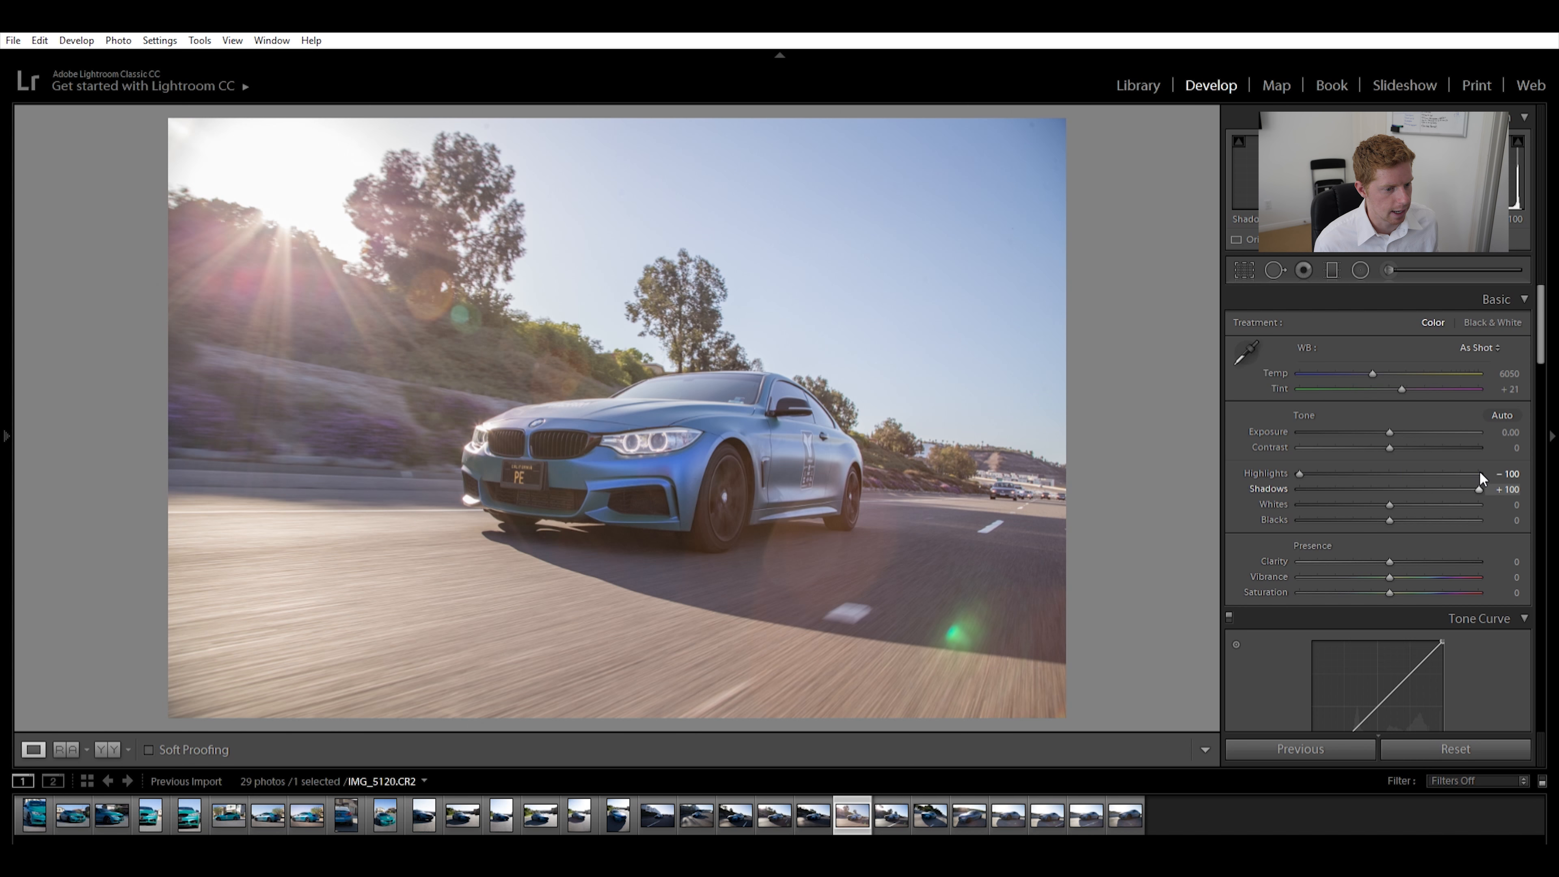
{"action": "left_click_drag", "start_coordinate": [1479, 475], "coordinate": [1442, 477]}
{"action": "double_click", "coordinate": [1308, 461]}
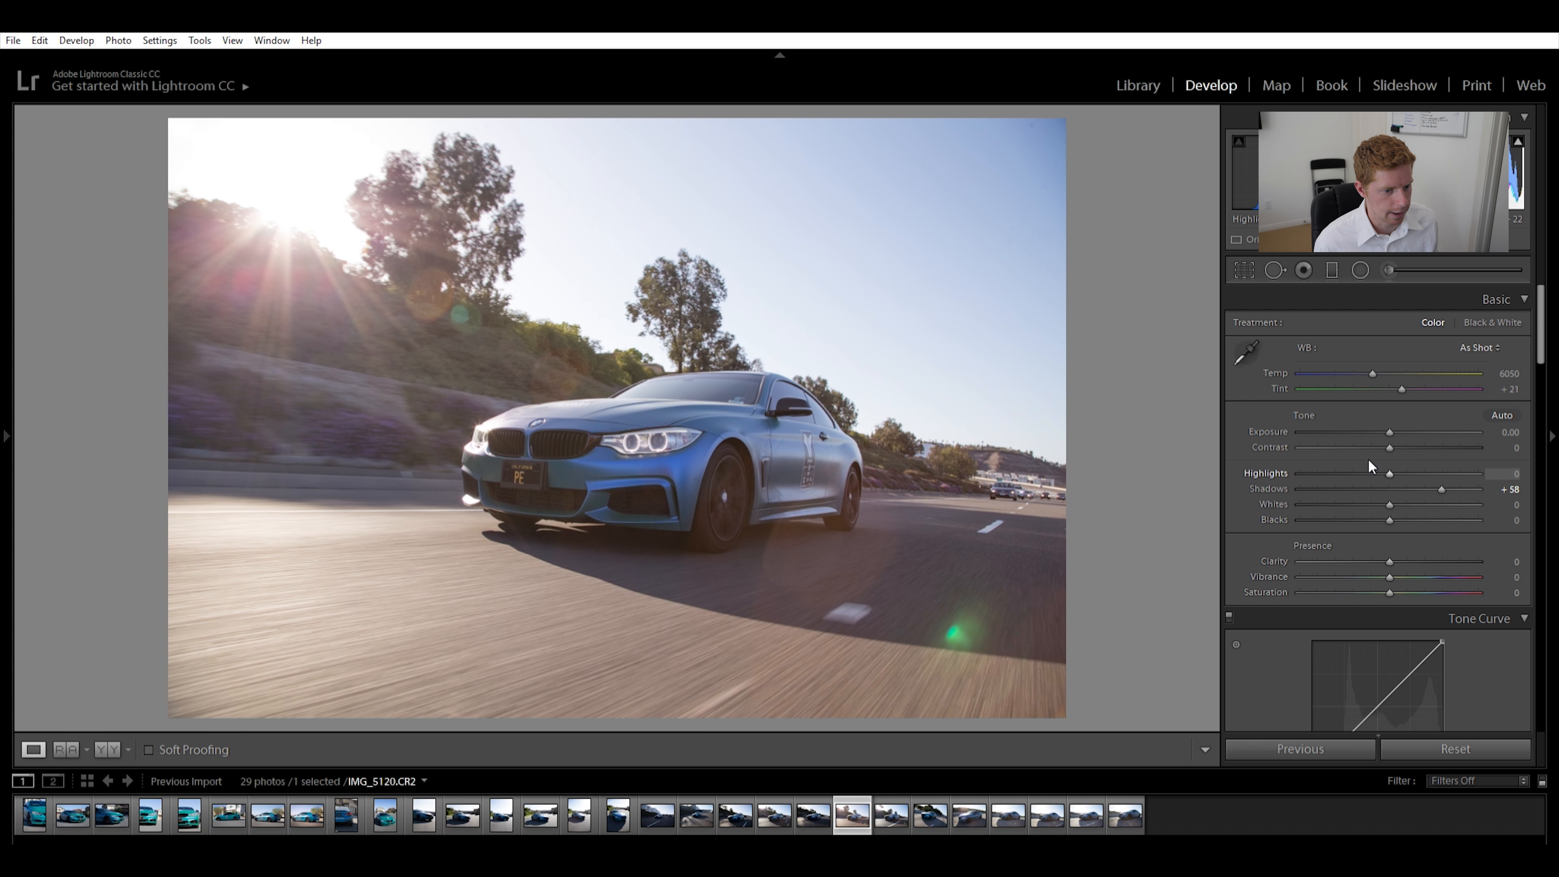
{"action": "left_click_drag", "start_coordinate": [1389, 473], "coordinate": [1442, 478]}
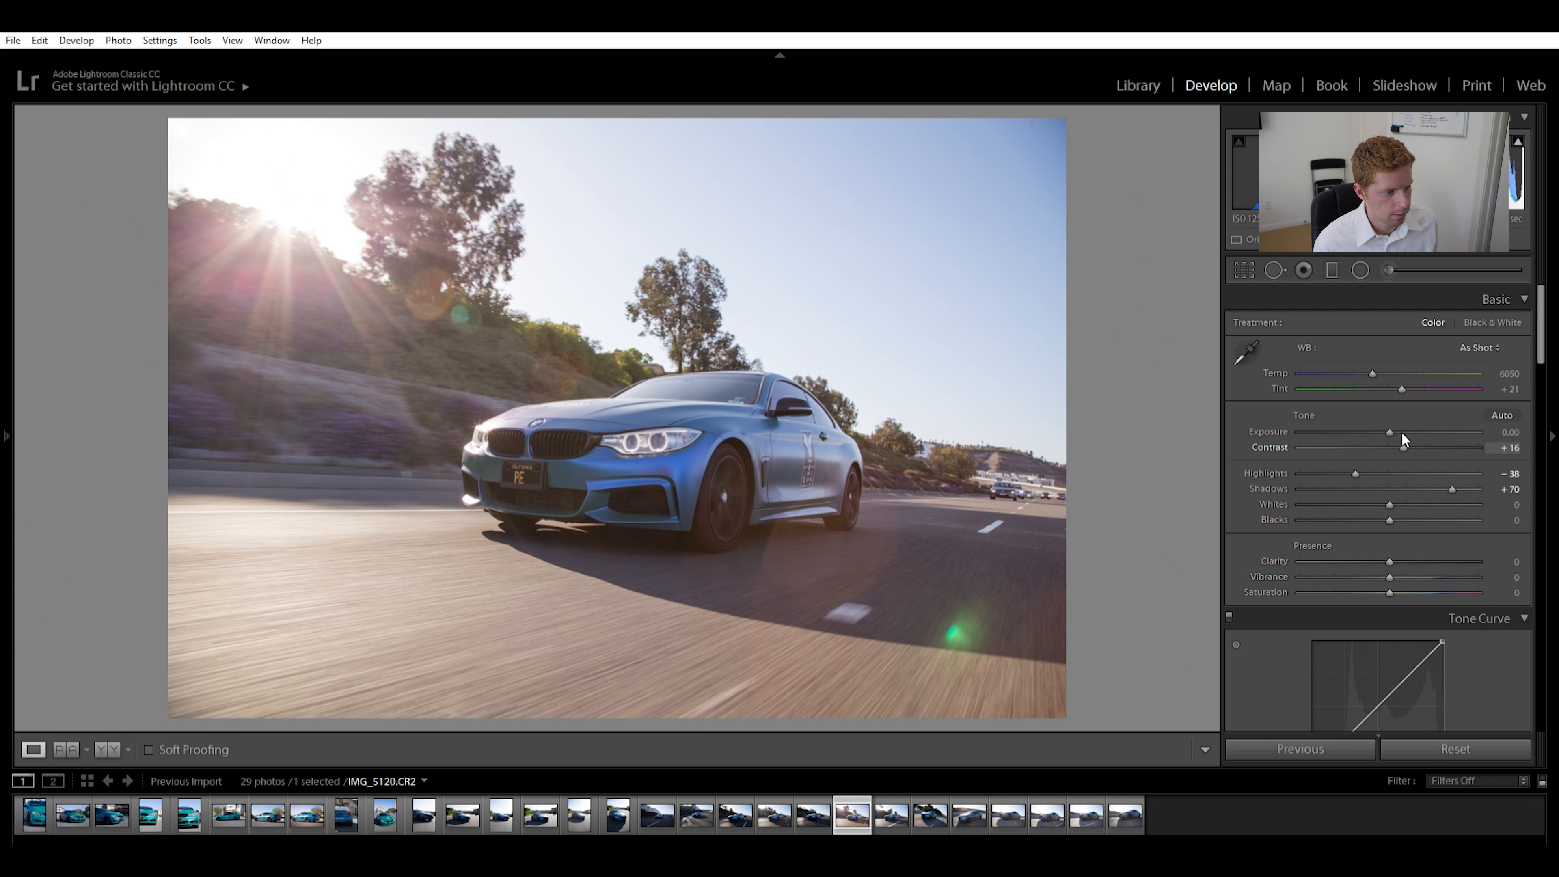
Set the photo's Clarity to +25
{"action": "left_click", "coordinate": [1513, 560]}
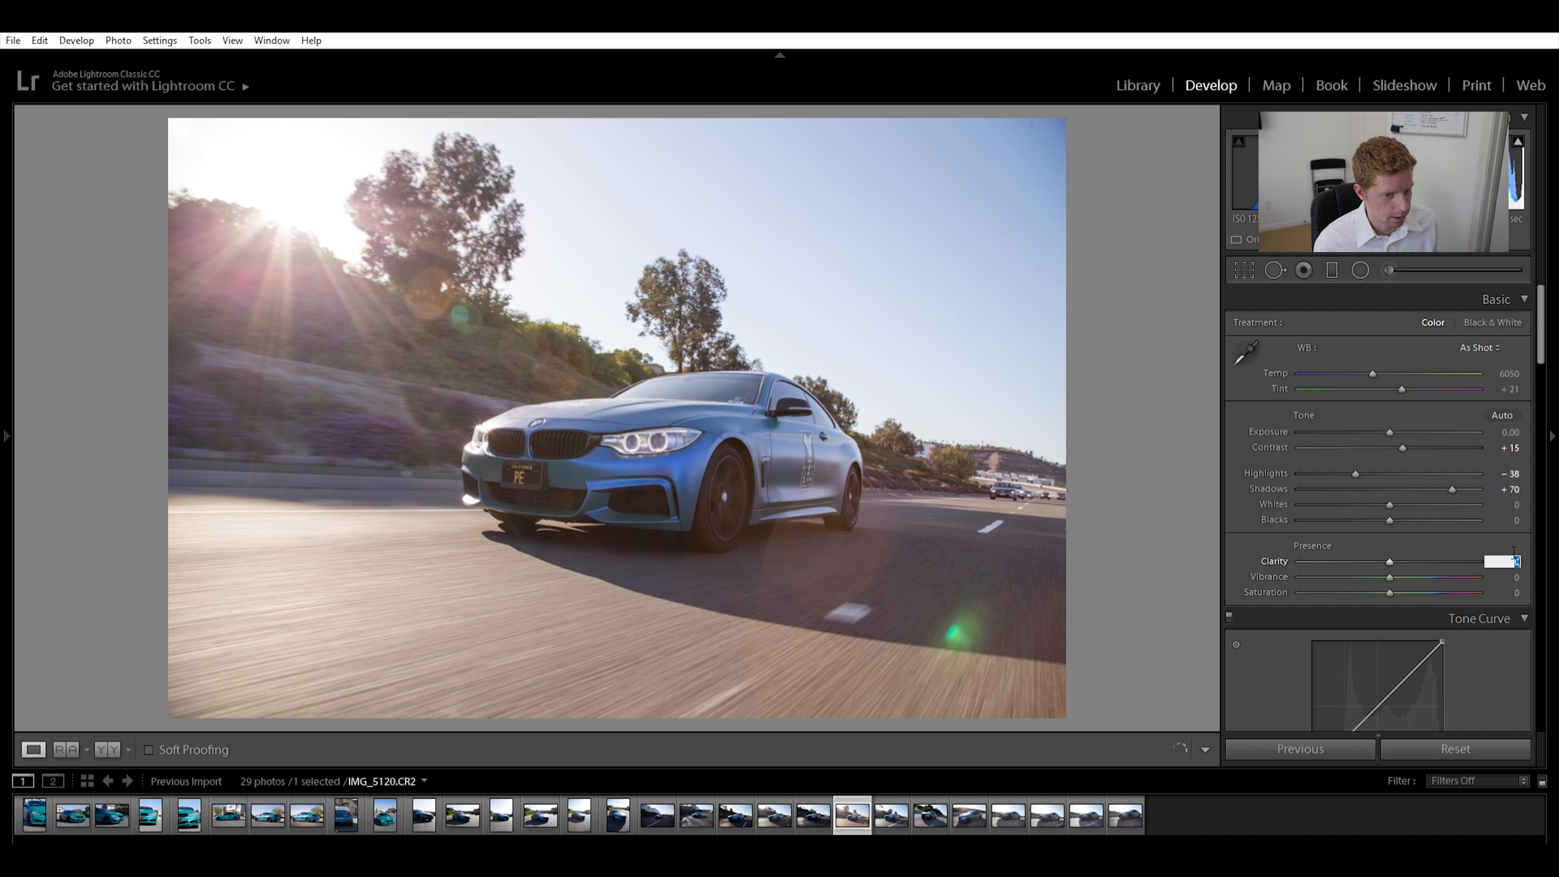
{"action": "type", "text": "25"}
{"action": "key", "text": "Return"}
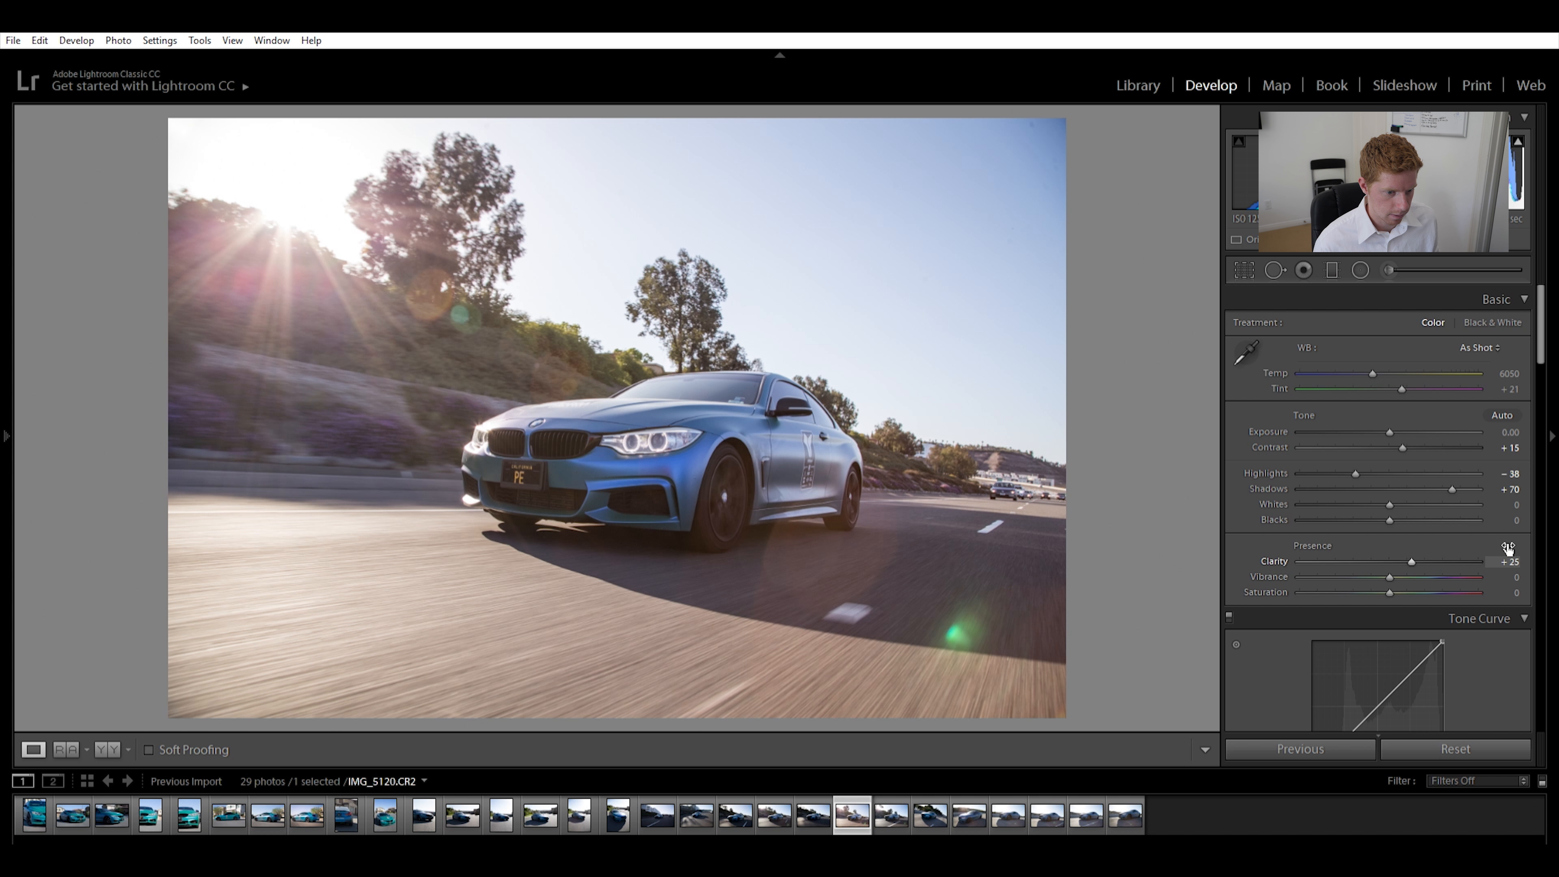
Set the photo's Clarity to +25, Vibrance to +10 and Saturation to +5
{"action": "double_click", "coordinate": [1412, 559]}
{"action": "left_click", "coordinate": [1515, 560]}
{"action": "type", "text": "25"}
{"action": "key", "text": "Return"}
{"action": "mouse_move", "coordinate": [1406, 571]}
{"action": "left_mouse_down"}
{"action": "mouse_move", "coordinate": [1436, 568]}
{"action": "mouse_move", "coordinate": [1422, 570]}
{"action": "left_mouse_up"}
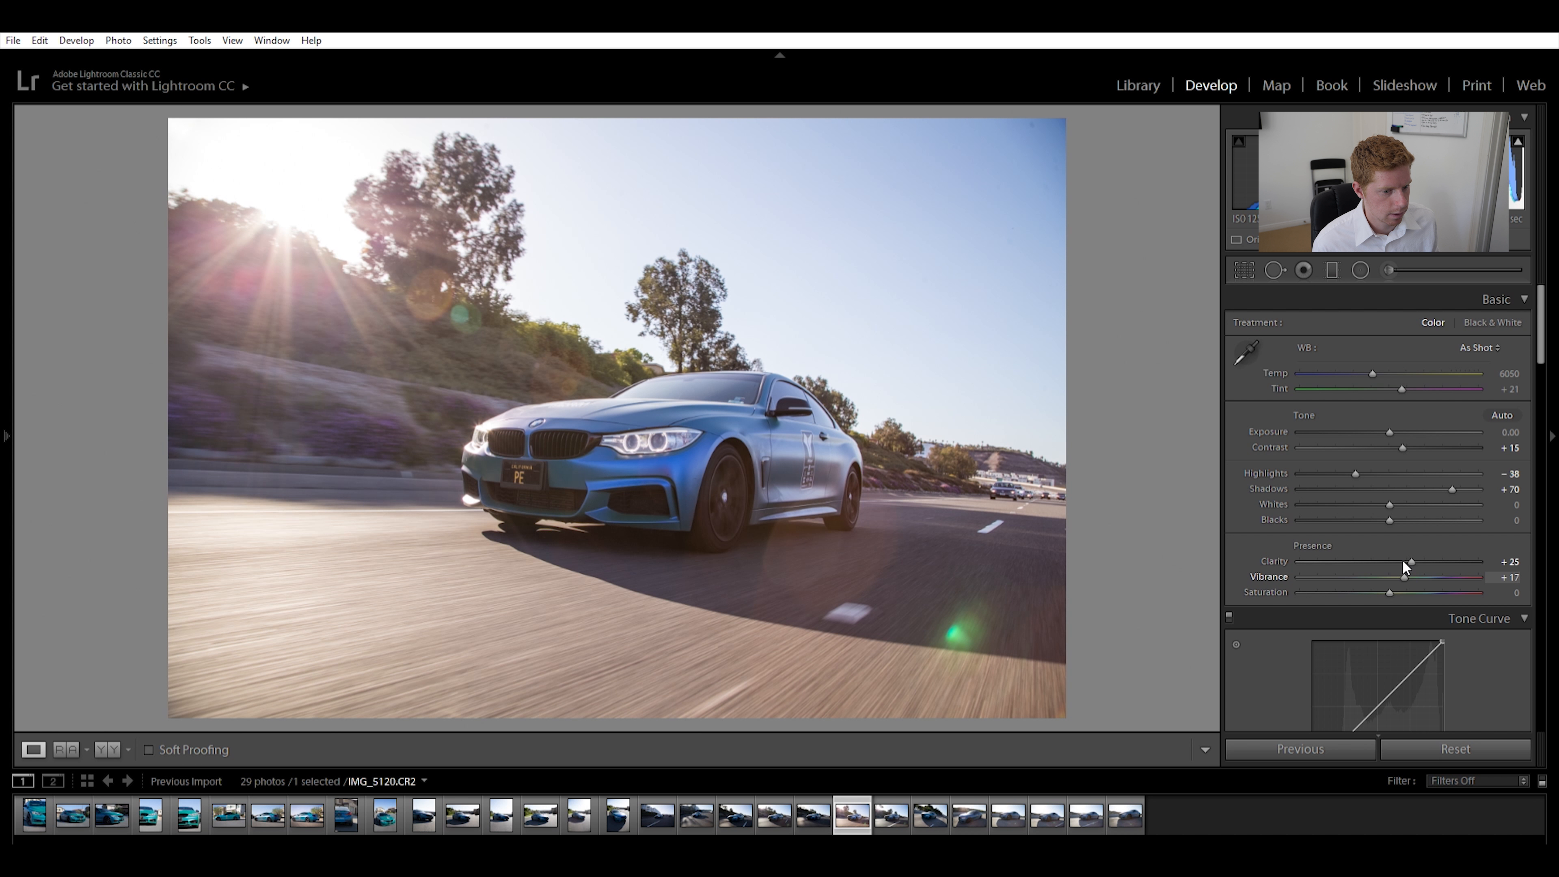
{"action": "mouse_move", "coordinate": [1389, 592]}
{"action": "left_mouse_down"}
{"action": "mouse_move", "coordinate": [1446, 588]}
{"action": "mouse_move", "coordinate": [1396, 582]}
{"action": "left_mouse_up"}
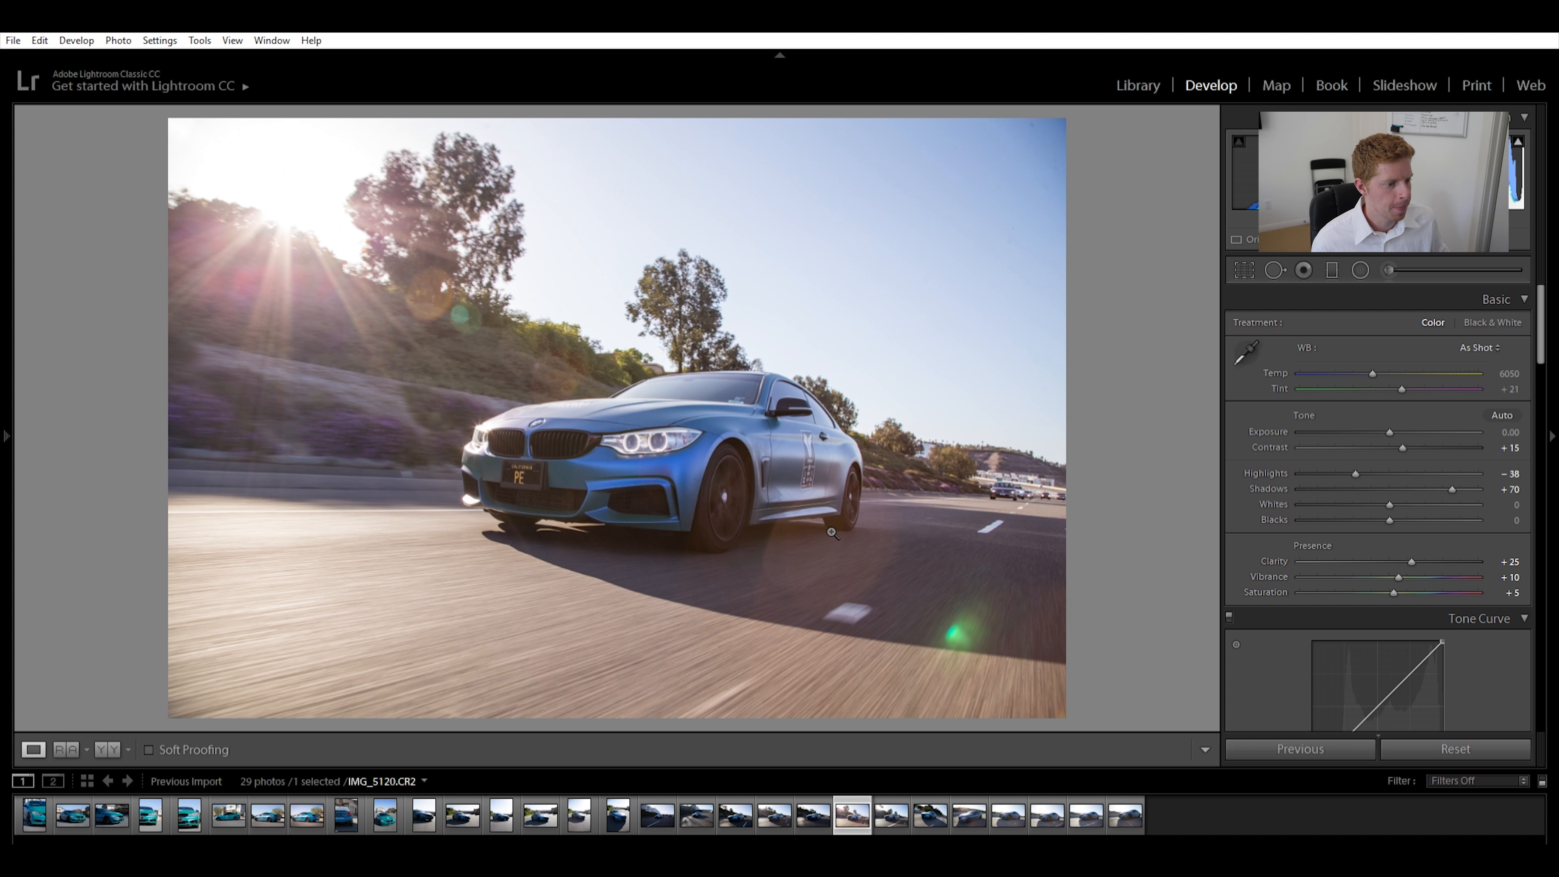
Compare the edited photo with its original version by switching between the before and after views several times
{"action": "key", "text": "backslash"}
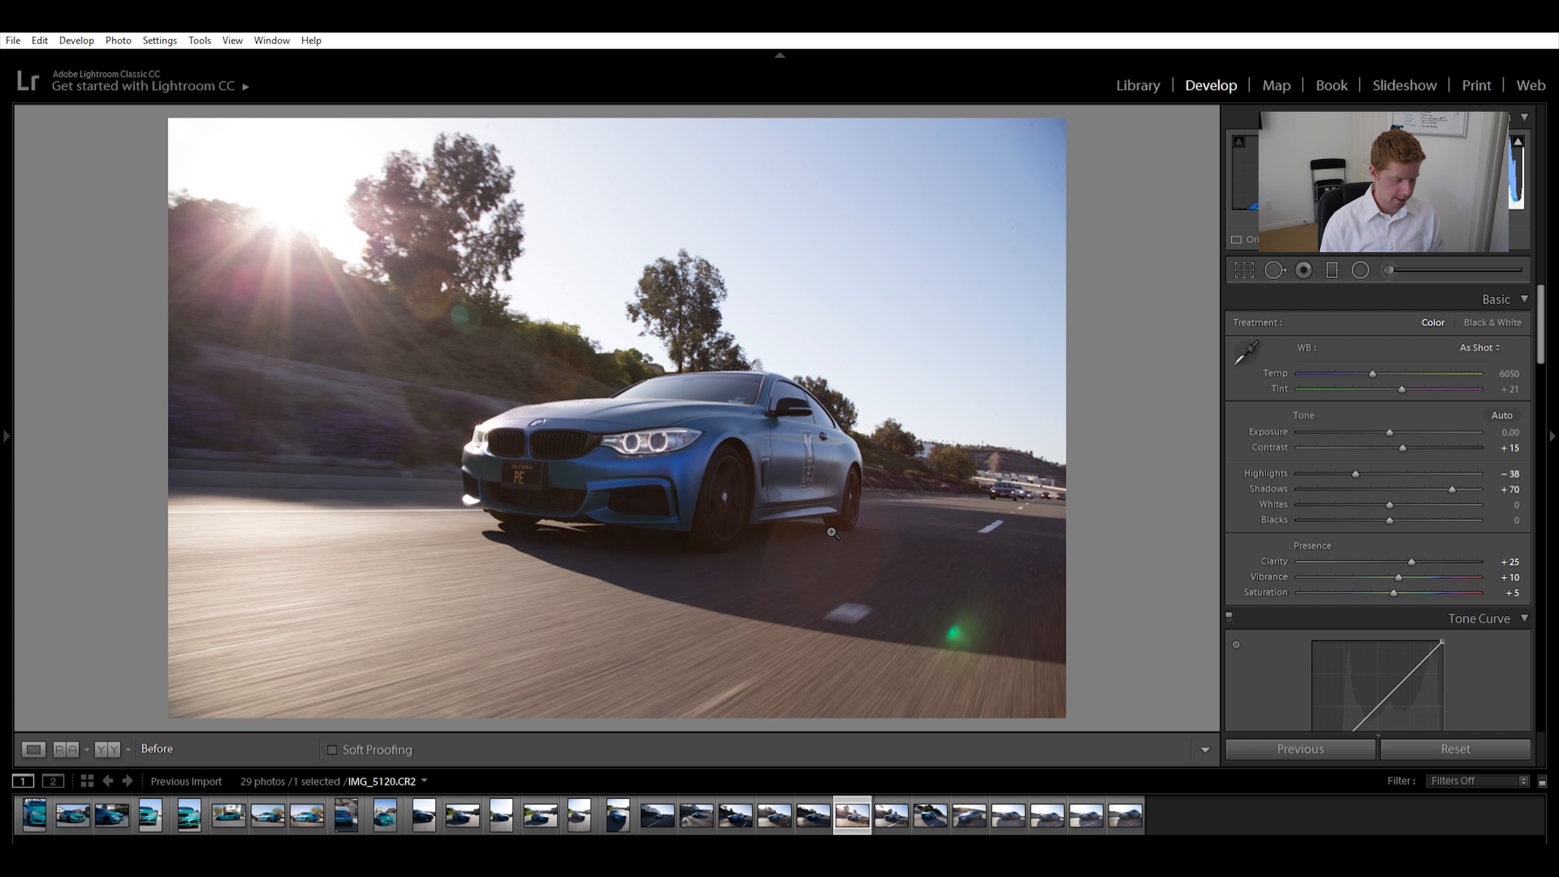
{"action": "key", "text": "backslash"}
{"action": "key", "text": "backslash"}
{"action": "key", "text": "backslash"}
{"action": "key", "text": "backslash"}
{"action": "key", "text": "backslash"}
{"action": "key", "text": "backslash"}
{"action": "key", "text": "backslash"}
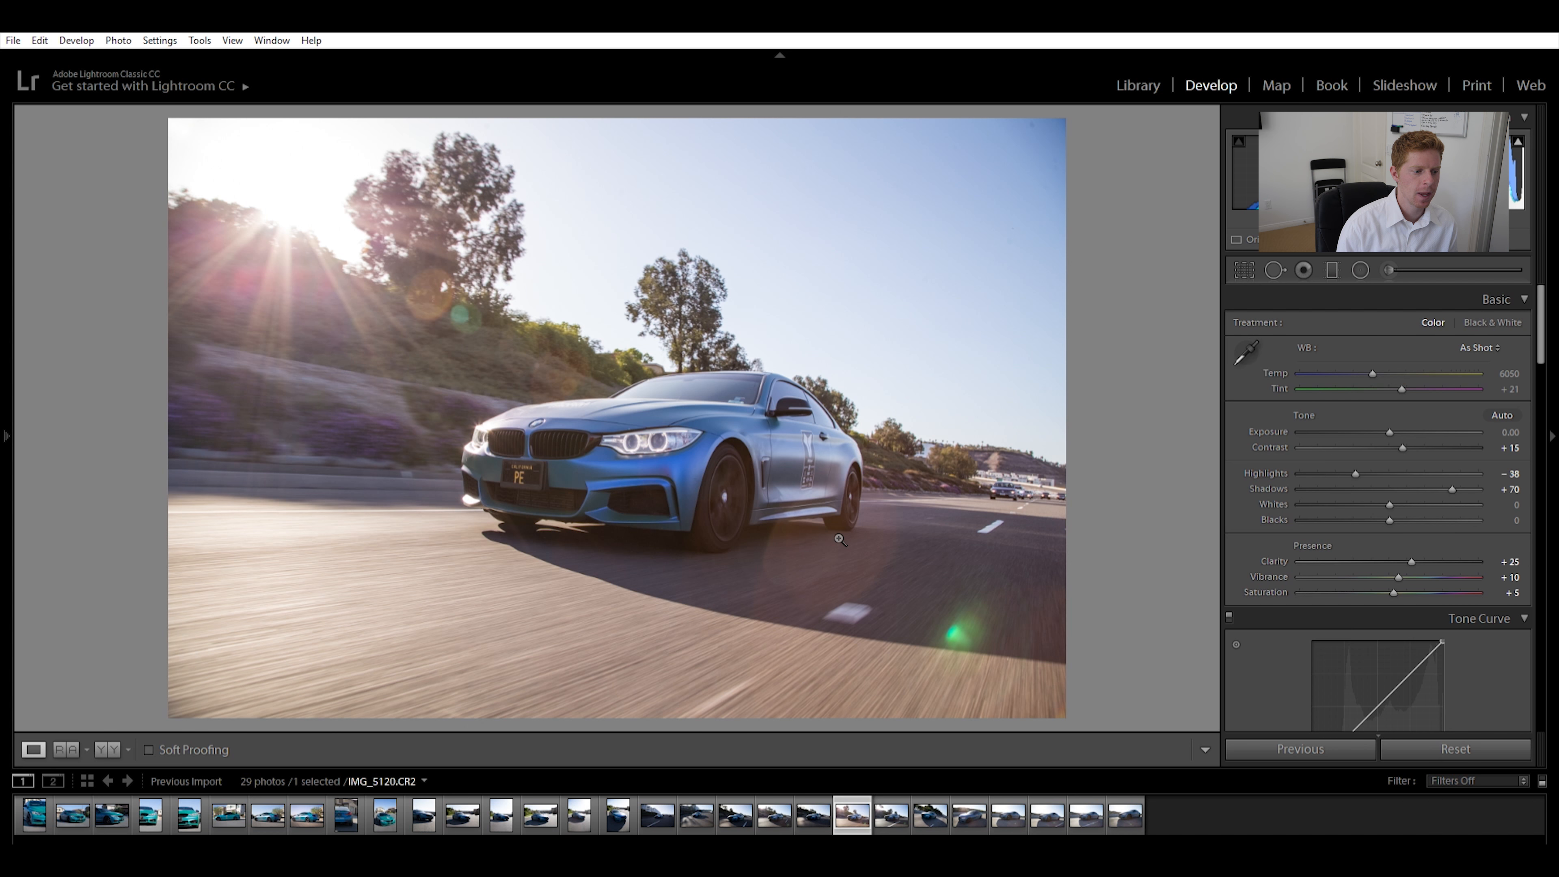
Try the Auto white balance on the photo and return it to As Shot
{"action": "left_click", "coordinate": [1464, 345]}
{"action": "left_click", "coordinate": [1434, 369]}
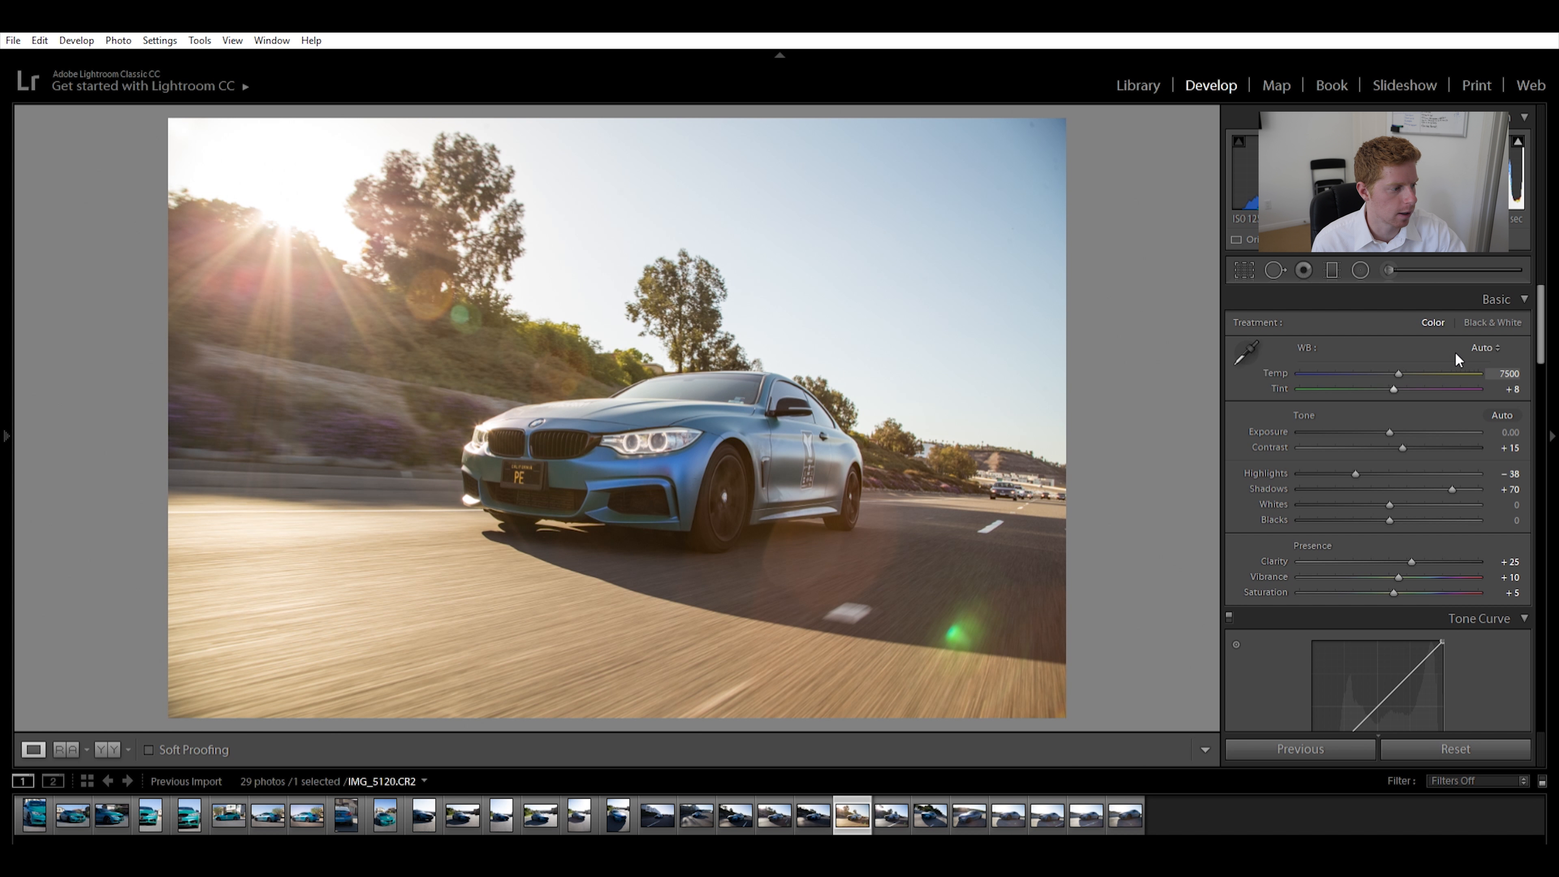
{"action": "left_click", "coordinate": [1482, 345]}
{"action": "left_click", "coordinate": [1436, 355]}
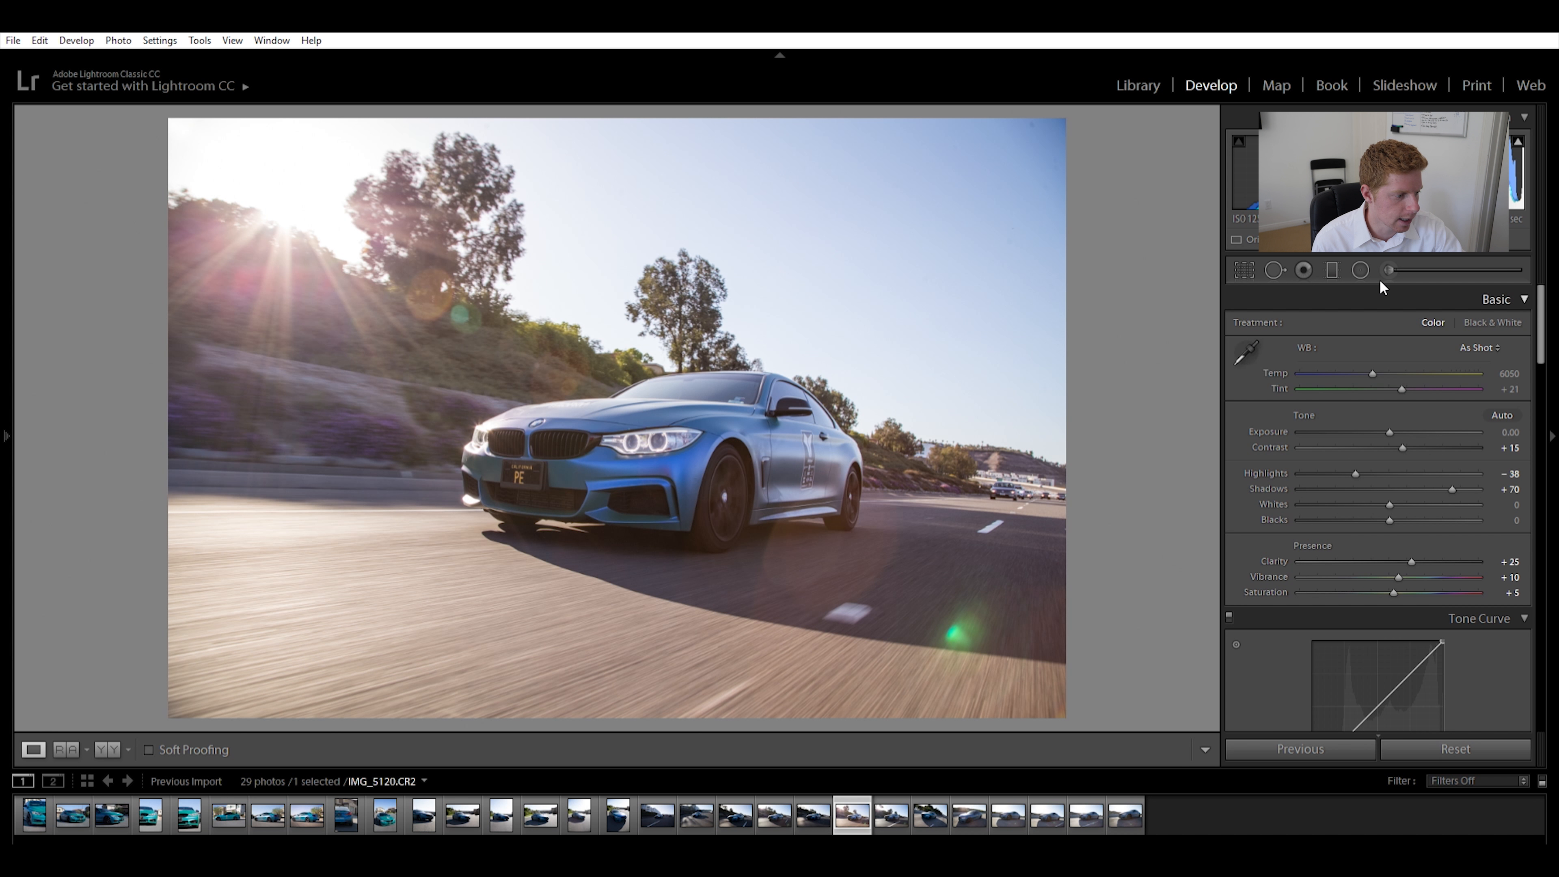
{"action": "left_click", "coordinate": [1388, 270]}
{"action": "left_click", "coordinate": [1422, 260]}
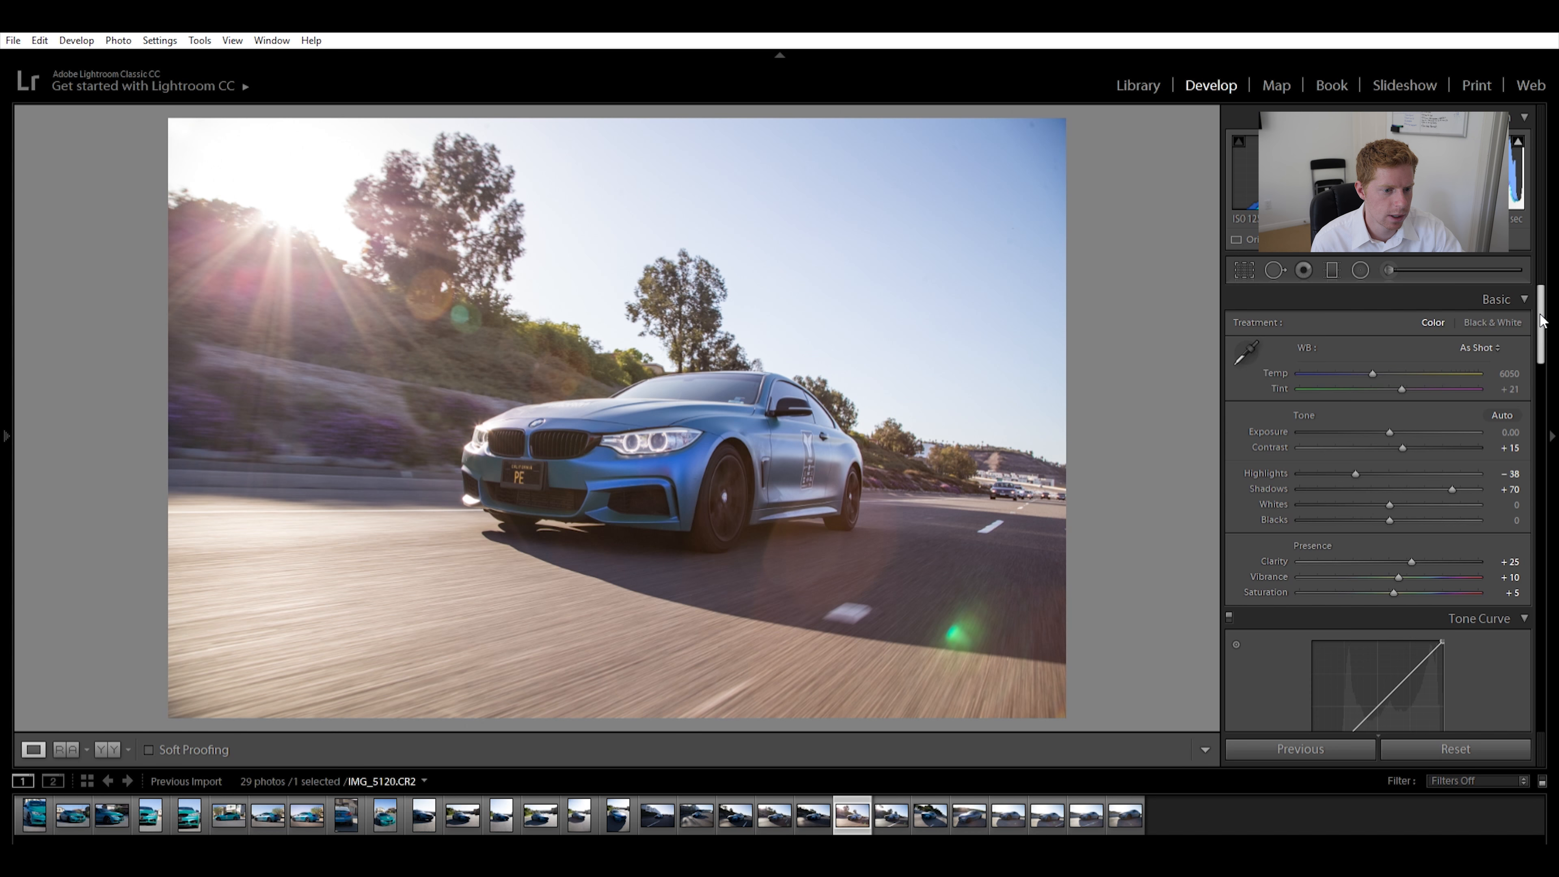
Add three points to the RGB tone curve, one each in the shadows, midtones and highlights
{"action": "scroll", "coordinate": [1542, 336], "scroll_direction": "down", "scroll_amount": 2}
{"action": "mouse_move", "coordinate": [1541, 332]}
{"action": "left_mouse_down"}
{"action": "mouse_move", "coordinate": [1534, 395]}
{"action": "mouse_move", "coordinate": [1529, 358]}
{"action": "left_mouse_up"}
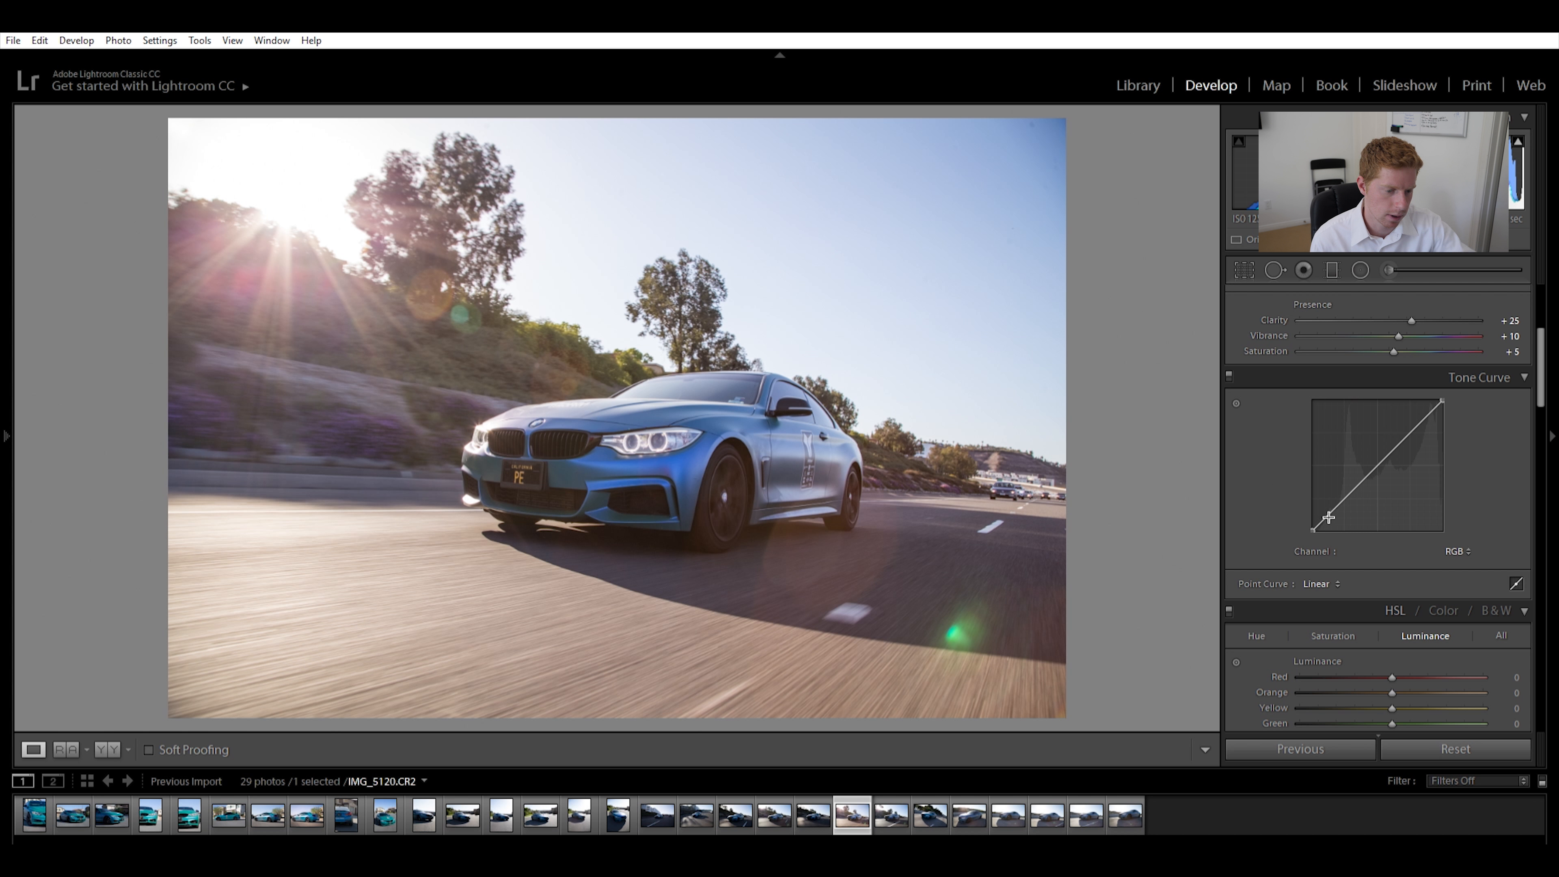
{"action": "key", "text": "alt"}
{"action": "left_click_drag", "start_coordinate": [1350, 491], "coordinate": [1344, 500]}
{"action": "key", "text": "alt"}
{"action": "left_click", "coordinate": [1379, 464]}
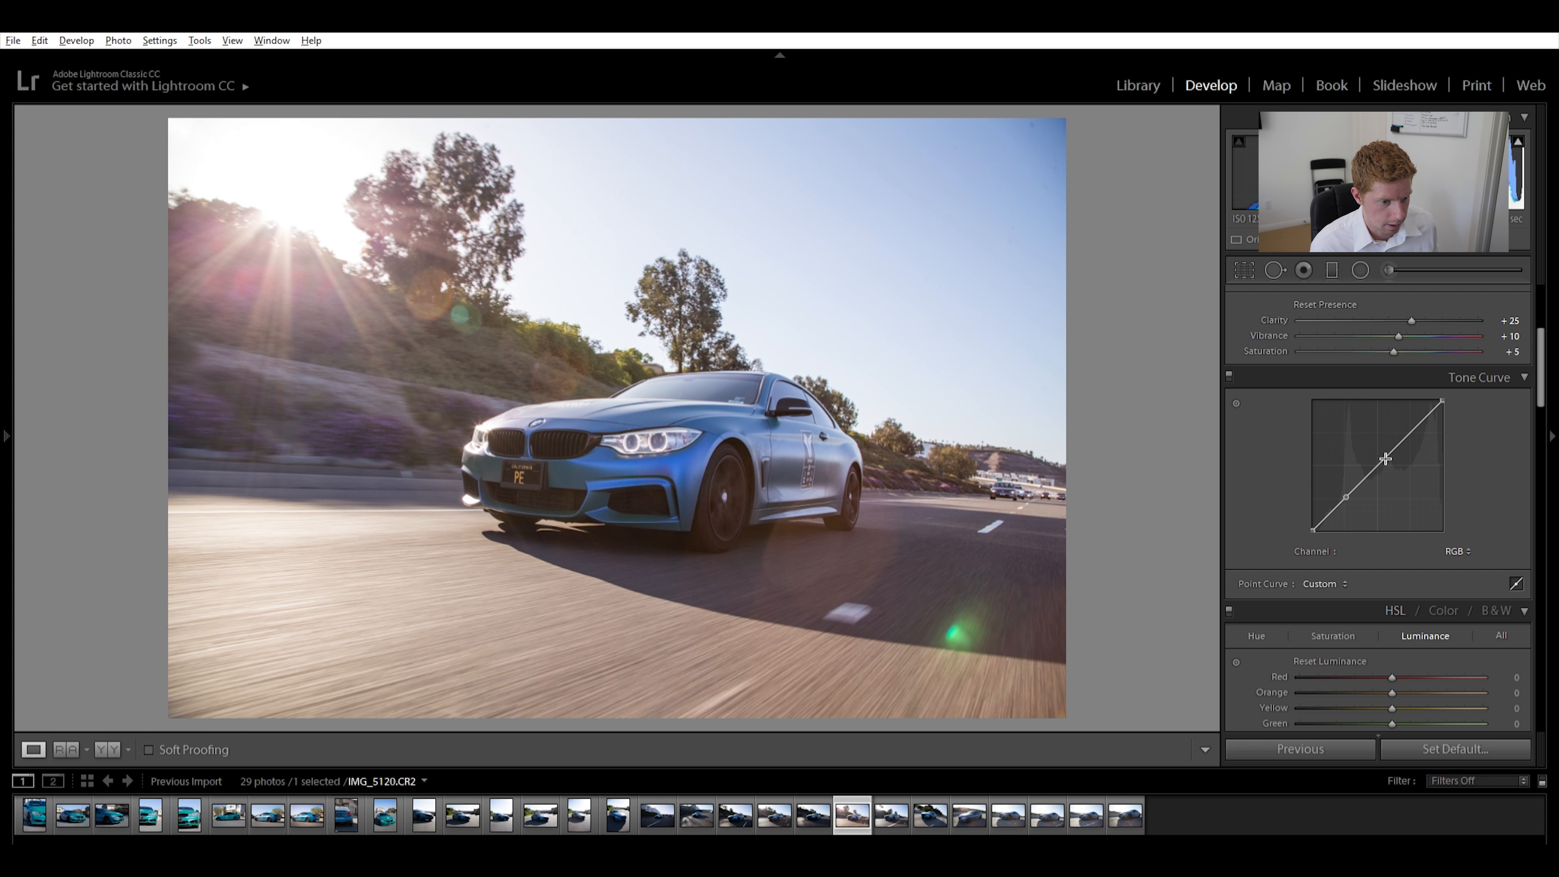
{"action": "left_click", "coordinate": [1413, 429]}
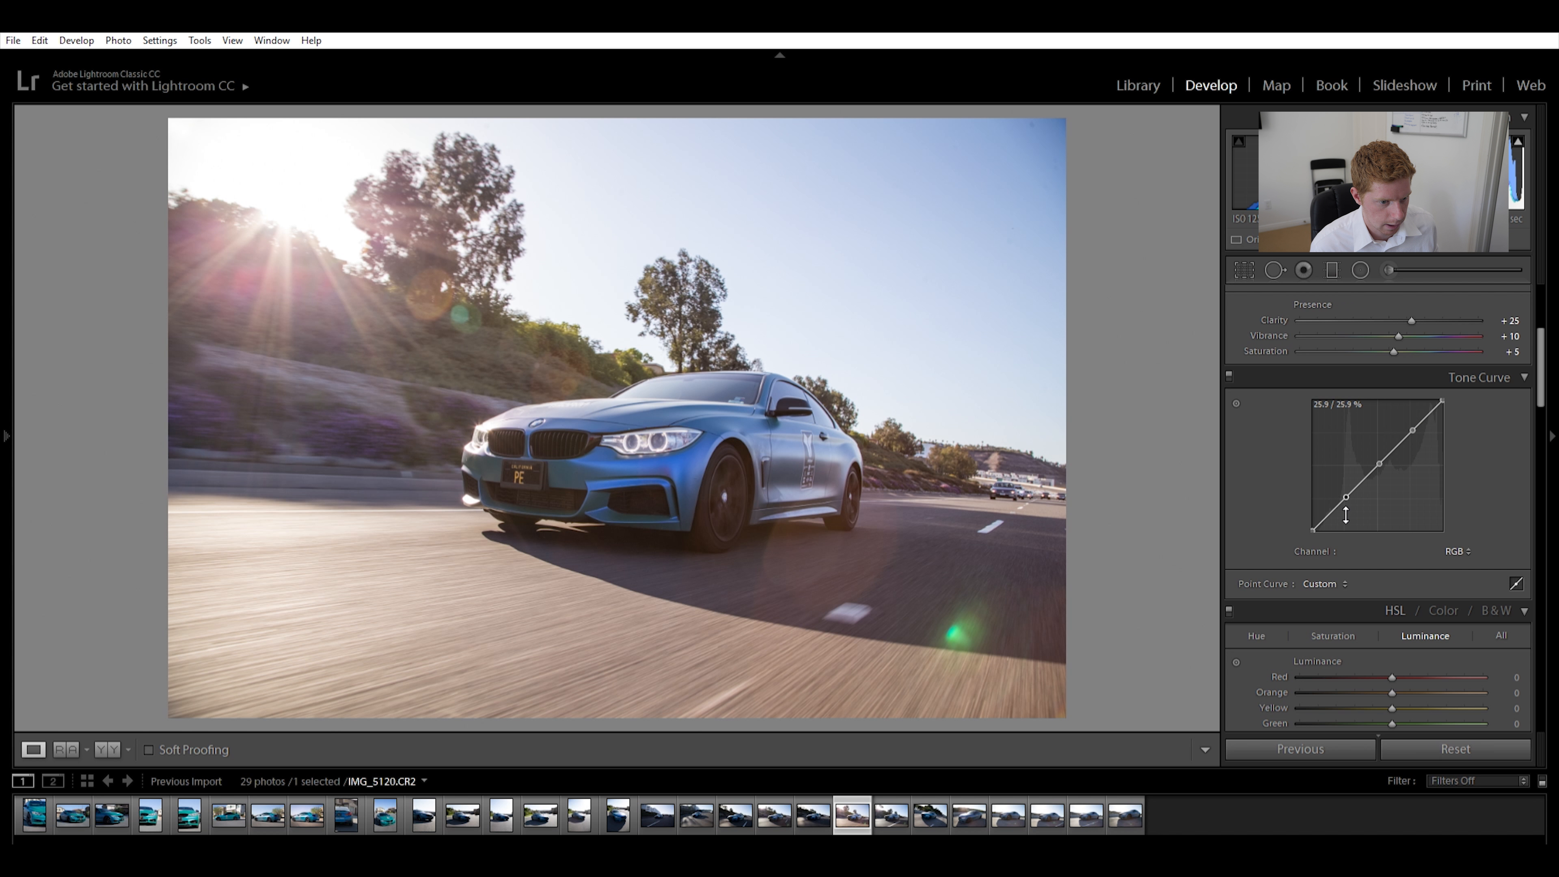
Shape the tone curve into a slight S by raising the highlights point and replacing the shadows point with a lower one
{"action": "left_click_drag", "start_coordinate": [1346, 496], "coordinate": [1347, 496]}
{"action": "double_click", "coordinate": [1347, 494]}
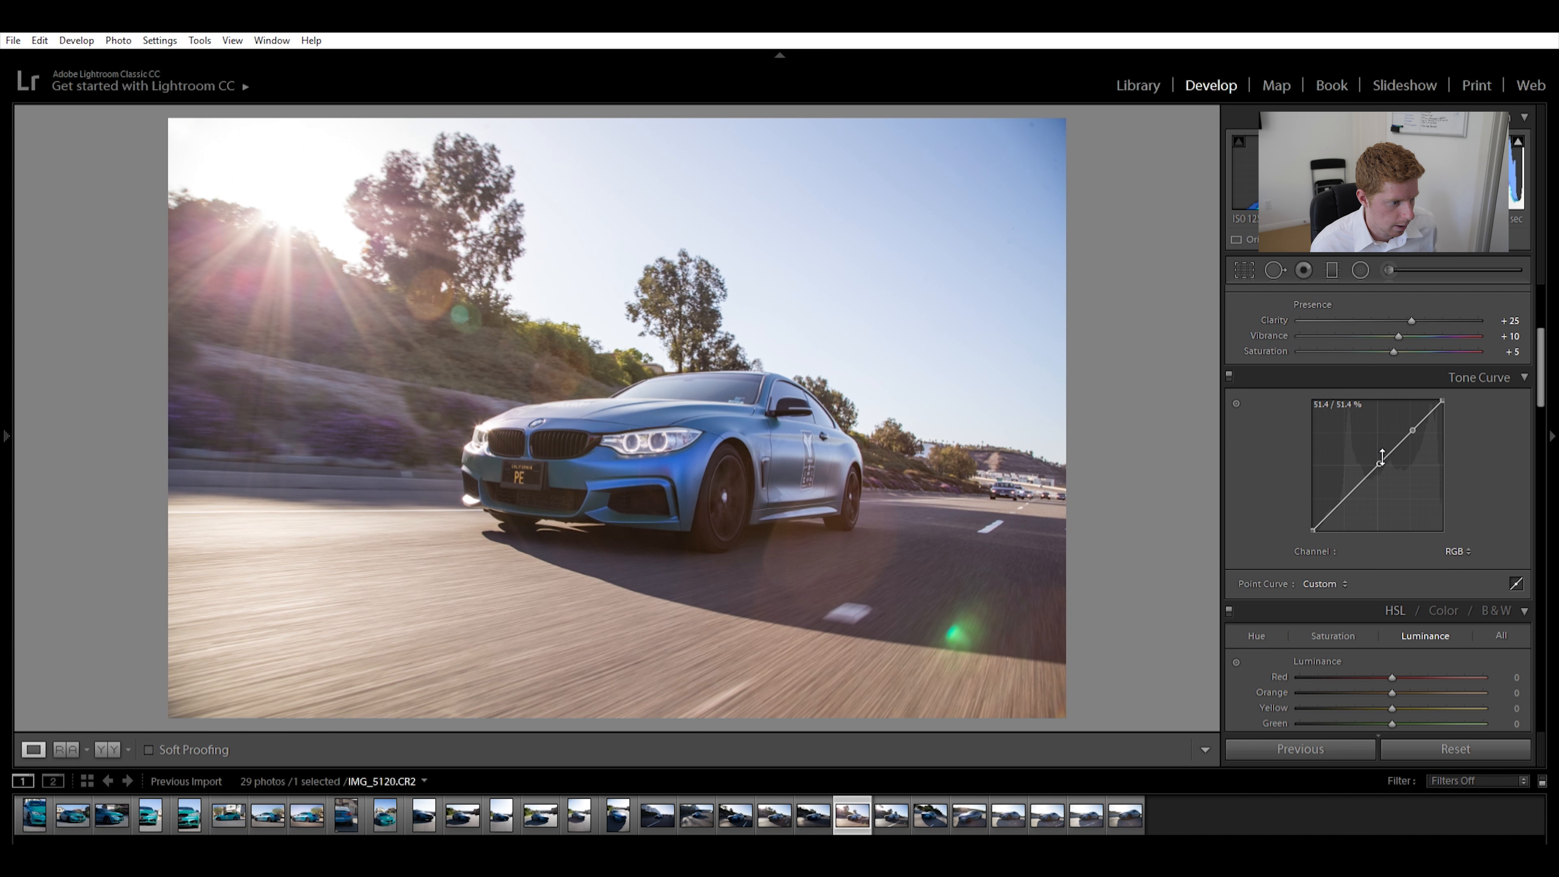
{"action": "left_click_drag", "start_coordinate": [1412, 419], "coordinate": [1413, 415]}
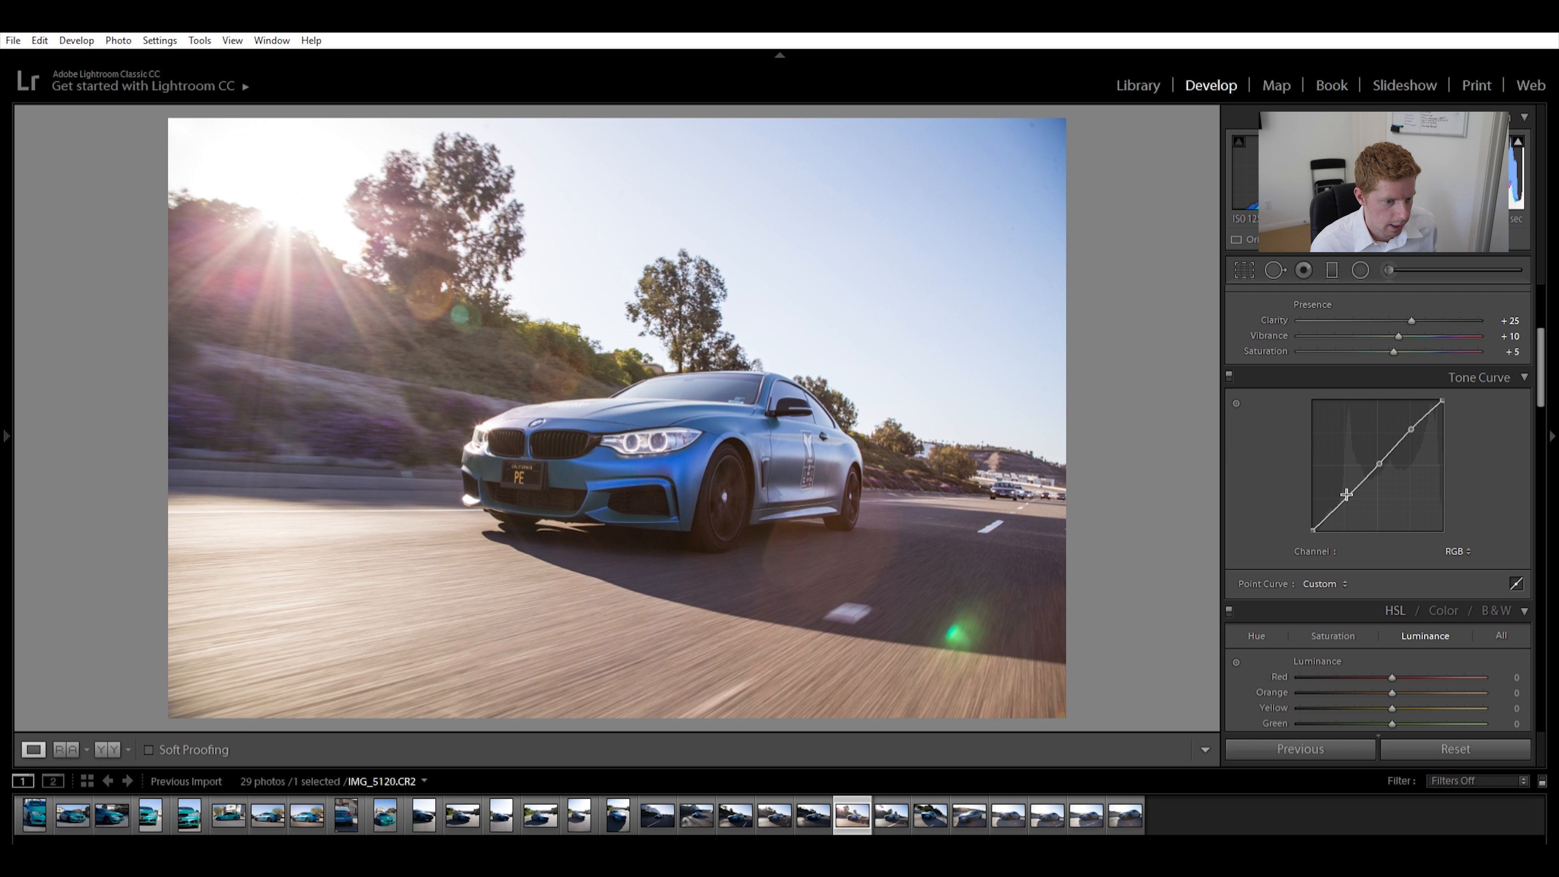
{"action": "left_click_drag", "start_coordinate": [1342, 497], "coordinate": [1343, 492]}
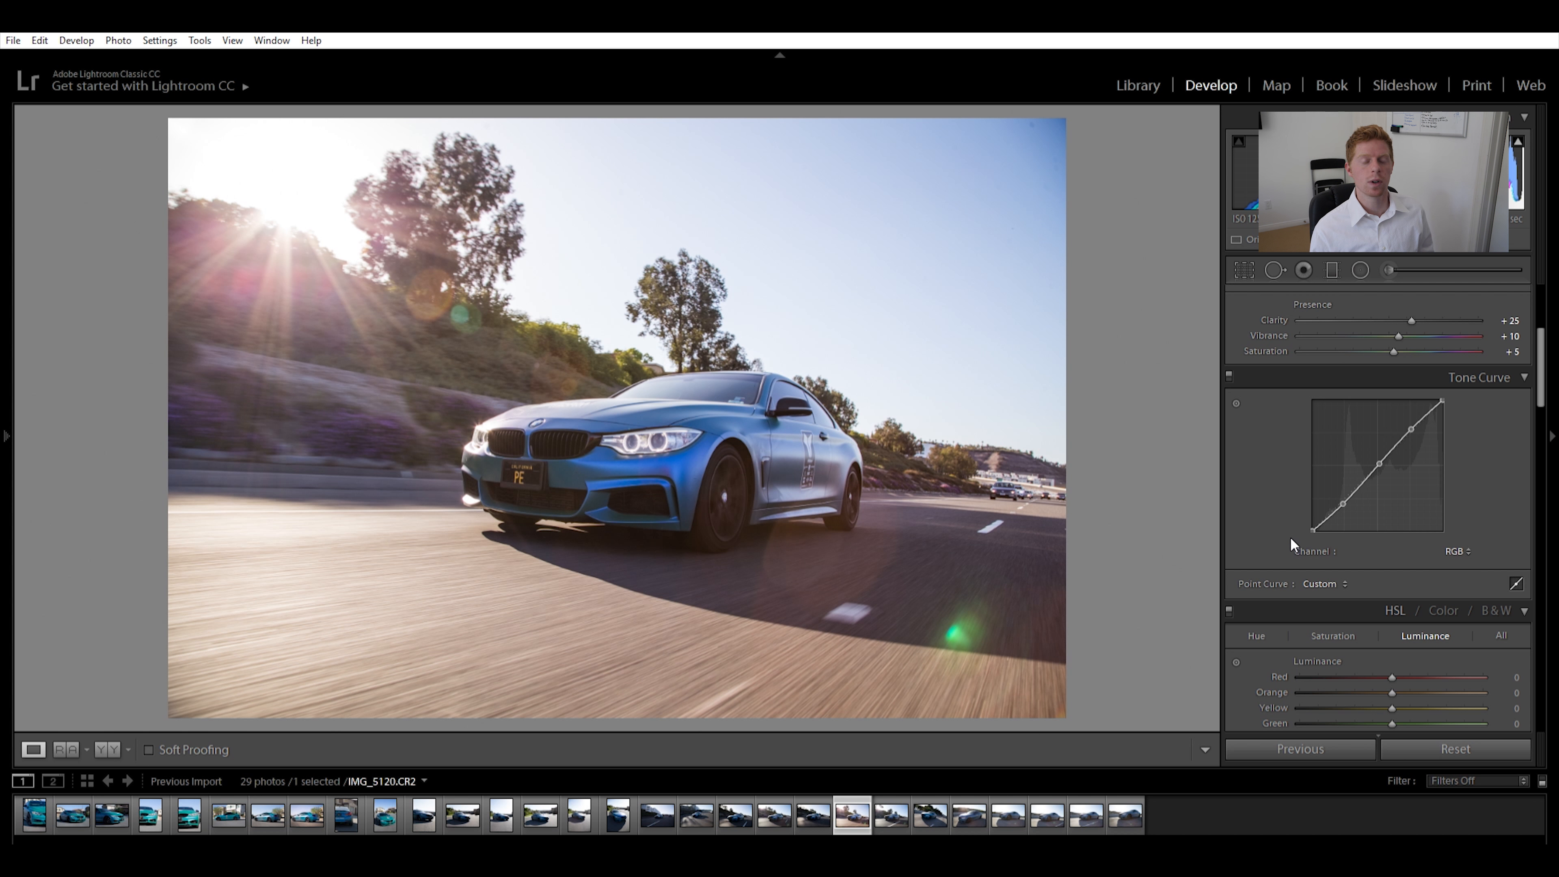
Reset the white balance Temp to compare it with the original, and set it to 6500
{"action": "scroll", "coordinate": [1355, 531], "scroll_direction": "up", "scroll_amount": 5}
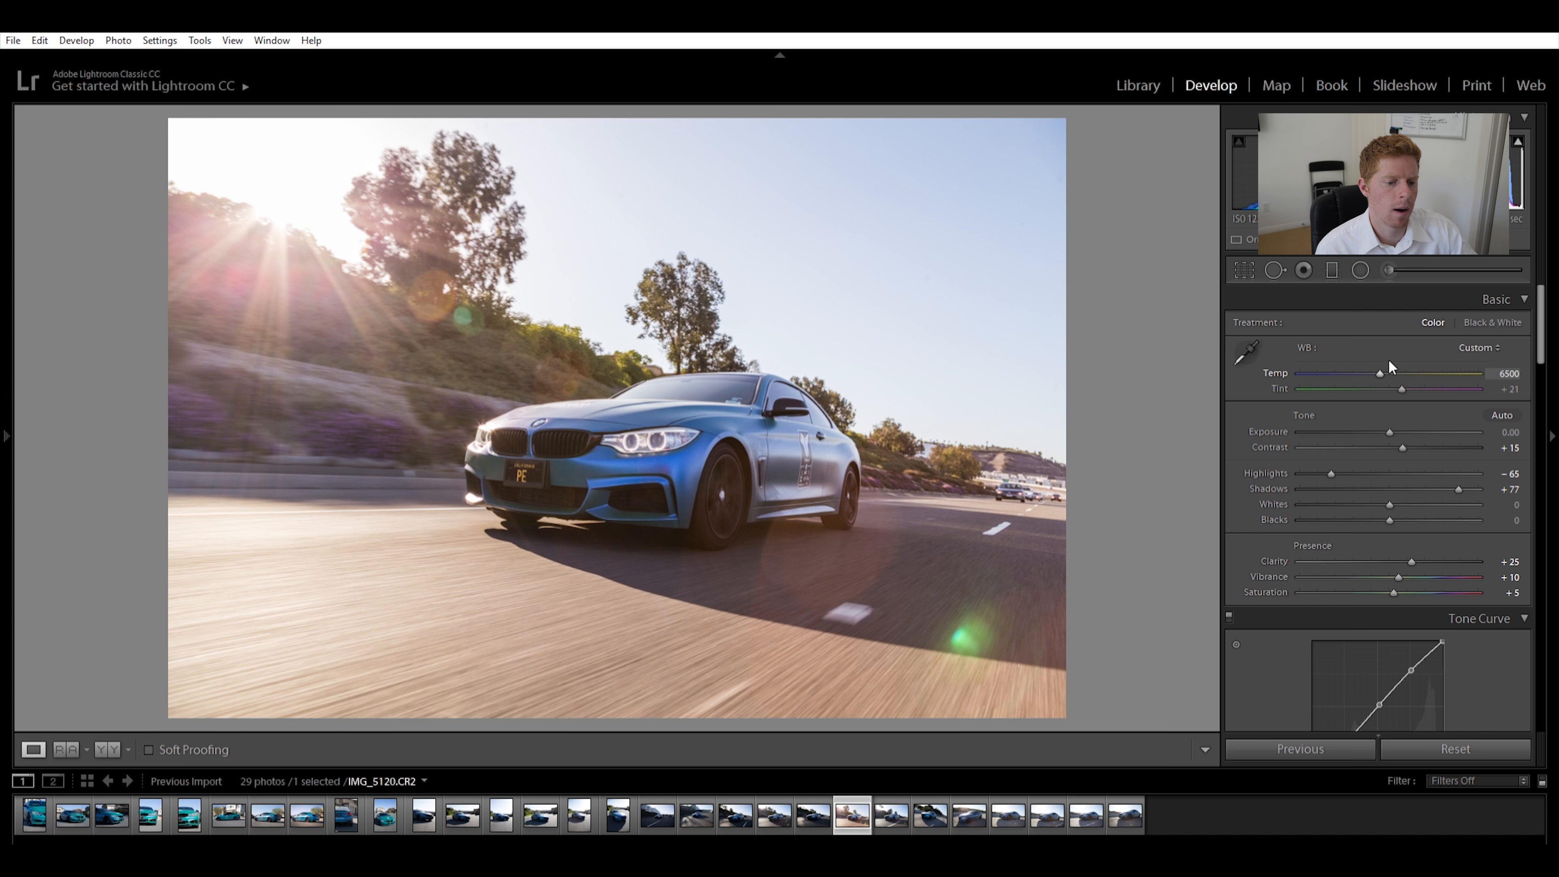
{"action": "double_click", "coordinate": [1379, 371]}
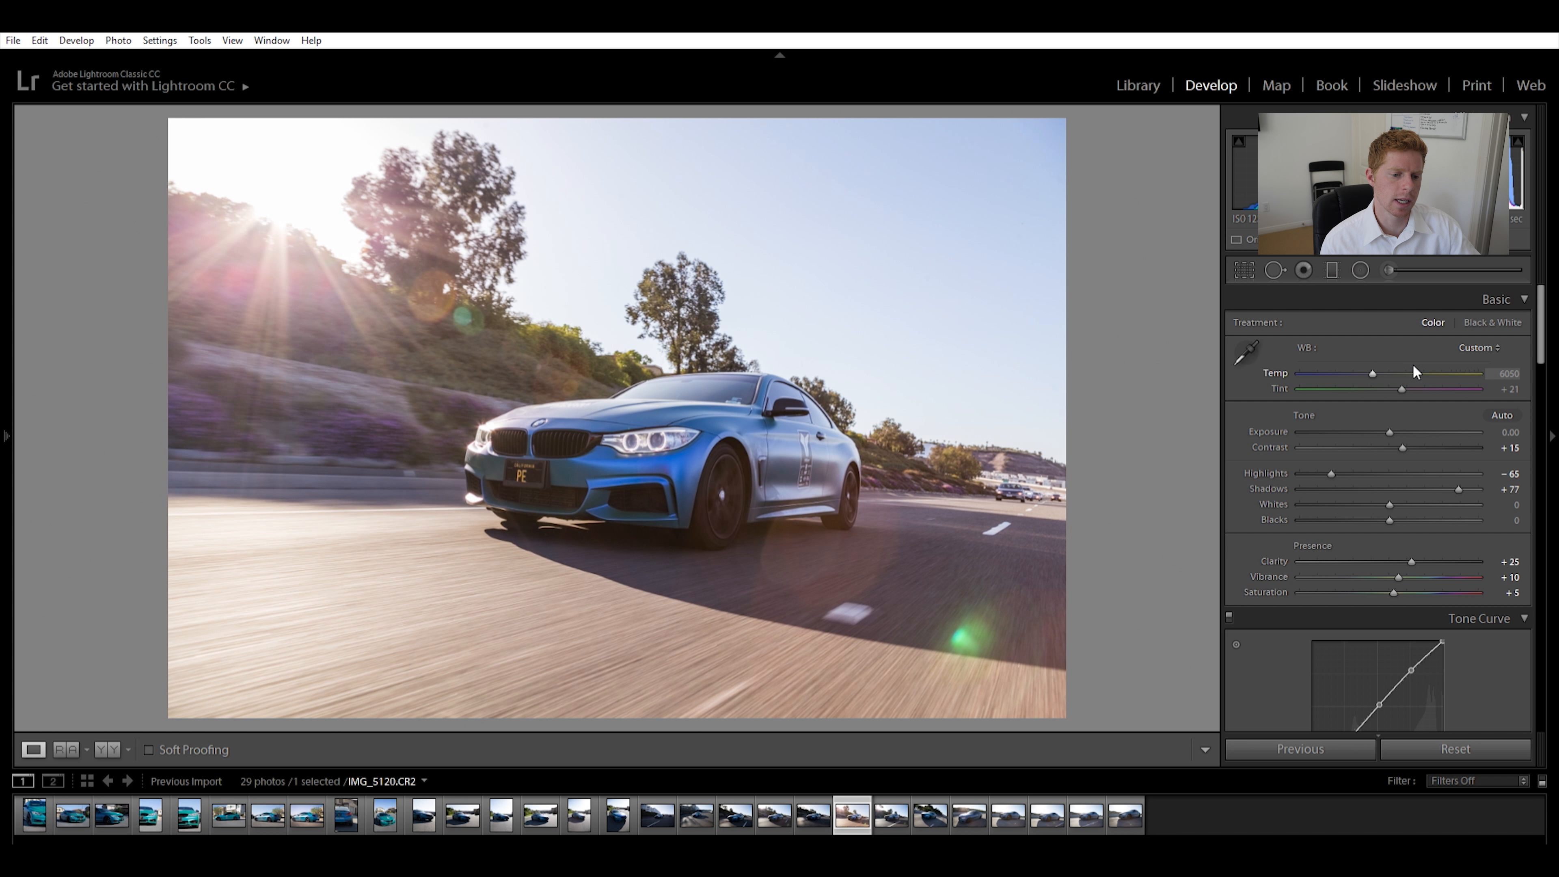
{"action": "left_click", "coordinate": [1514, 370]}
{"action": "type", "text": "6500"}
{"action": "key", "text": "Return"}
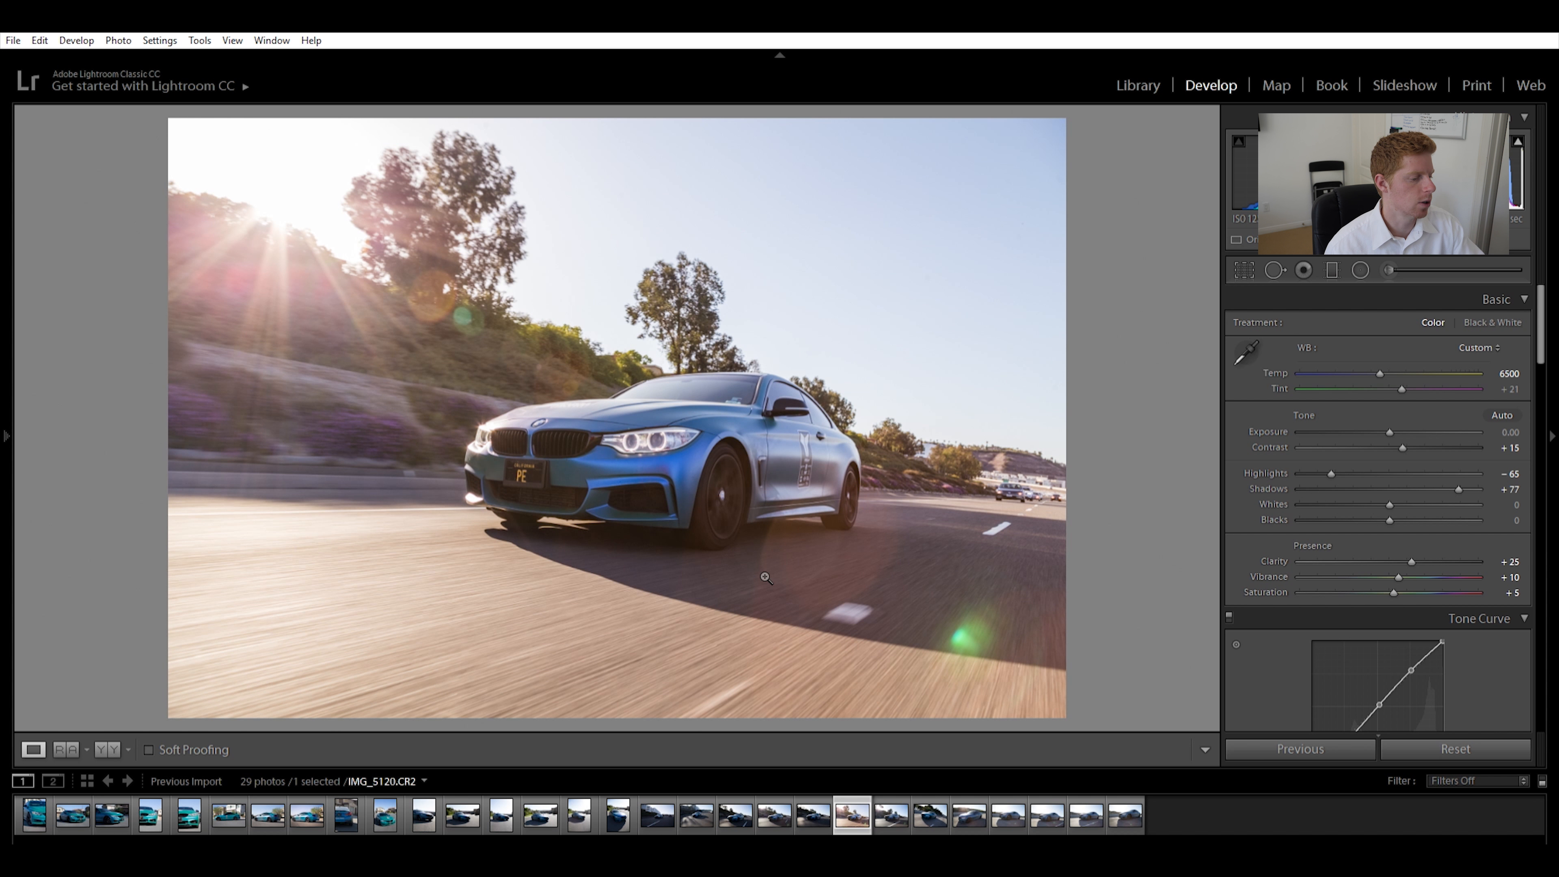
Start the Adjustment Brush and set its Contrast to 23 and Shadows to -100
{"action": "left_click_drag", "start_coordinate": [686, 656], "coordinate": [358, 630]}
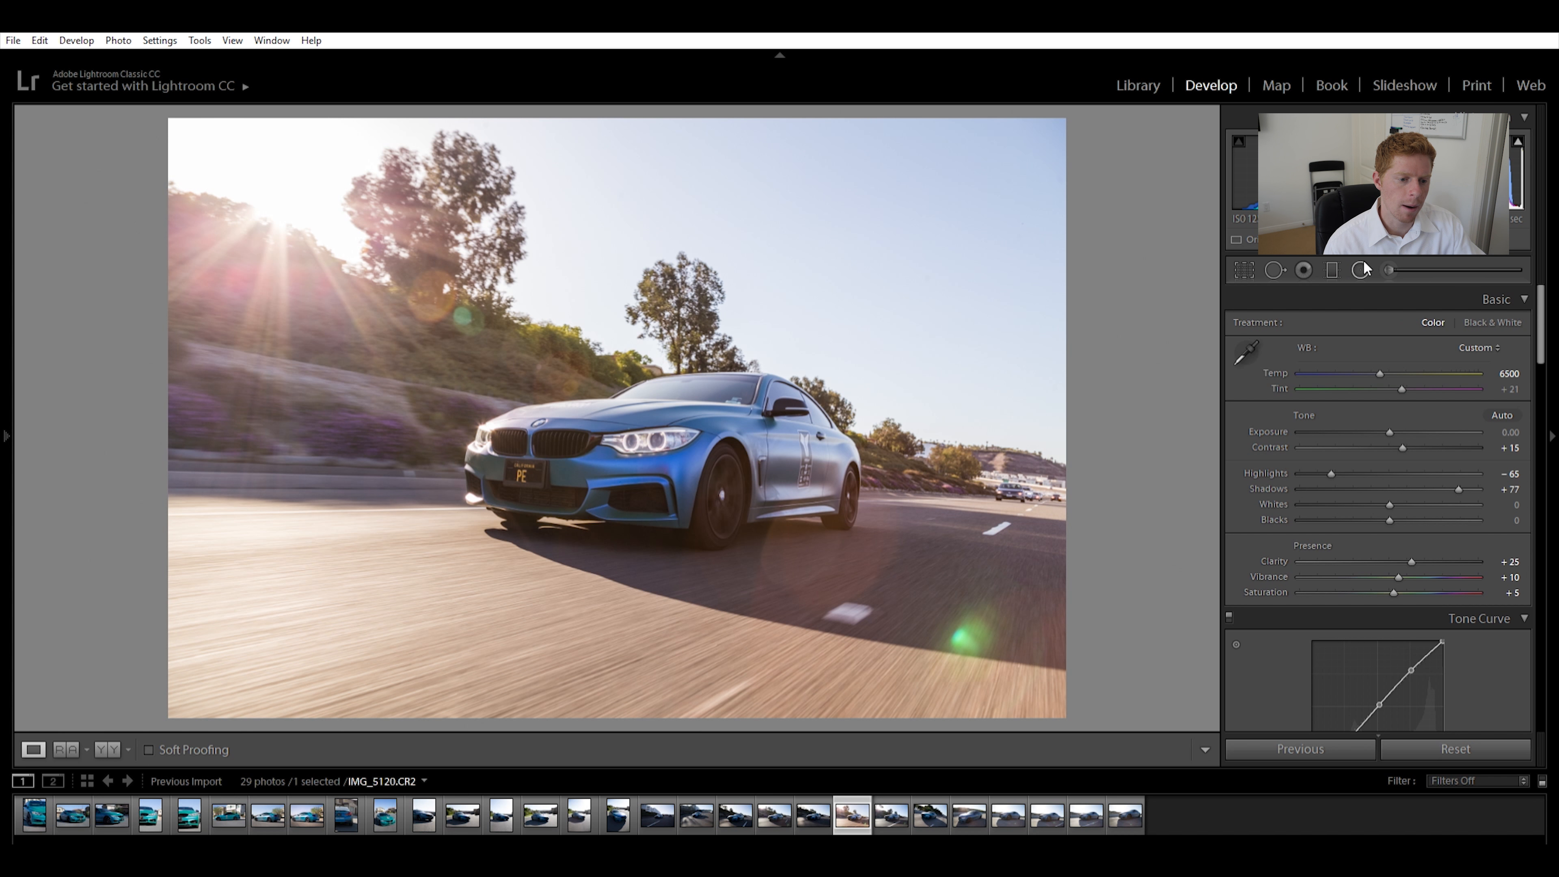
{"action": "left_click", "coordinate": [1388, 270]}
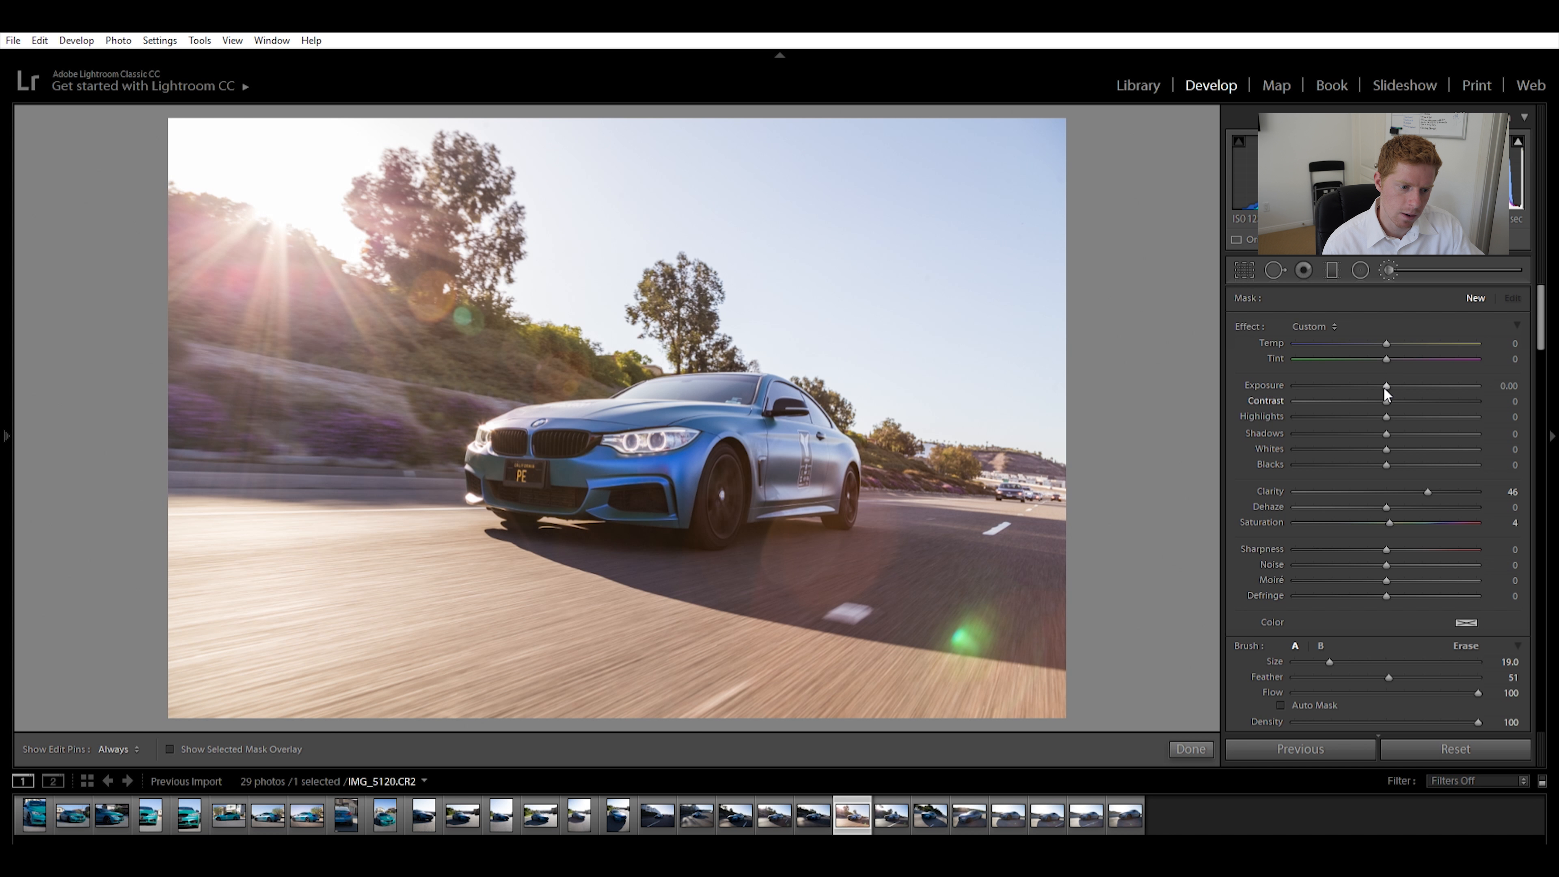
{"action": "left_click_drag", "start_coordinate": [1368, 403], "coordinate": [1407, 385]}
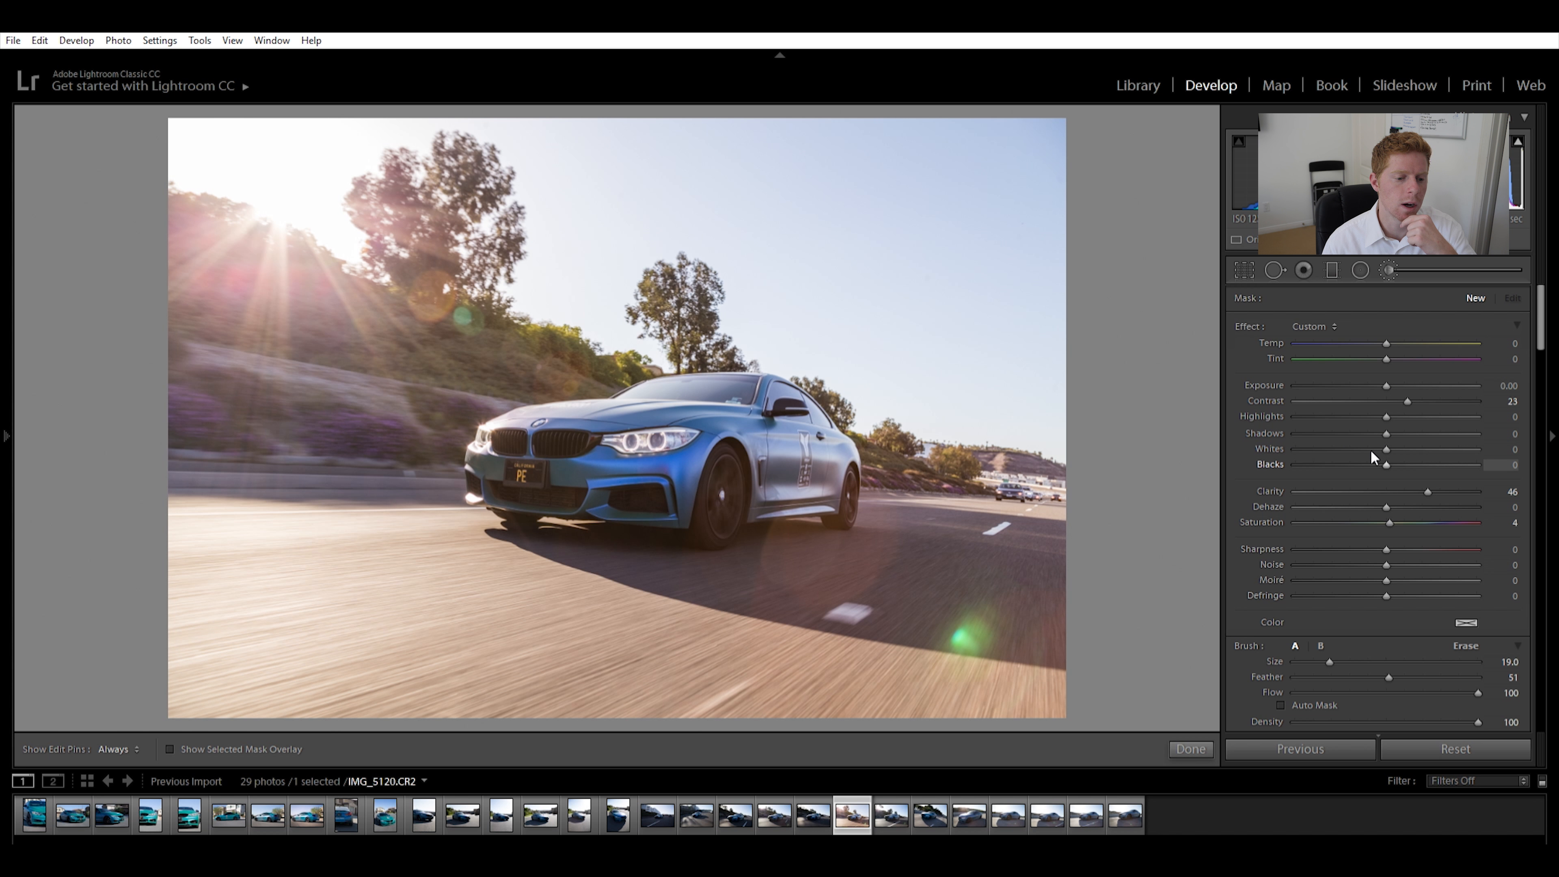
{"action": "left_click", "coordinate": [1342, 417]}
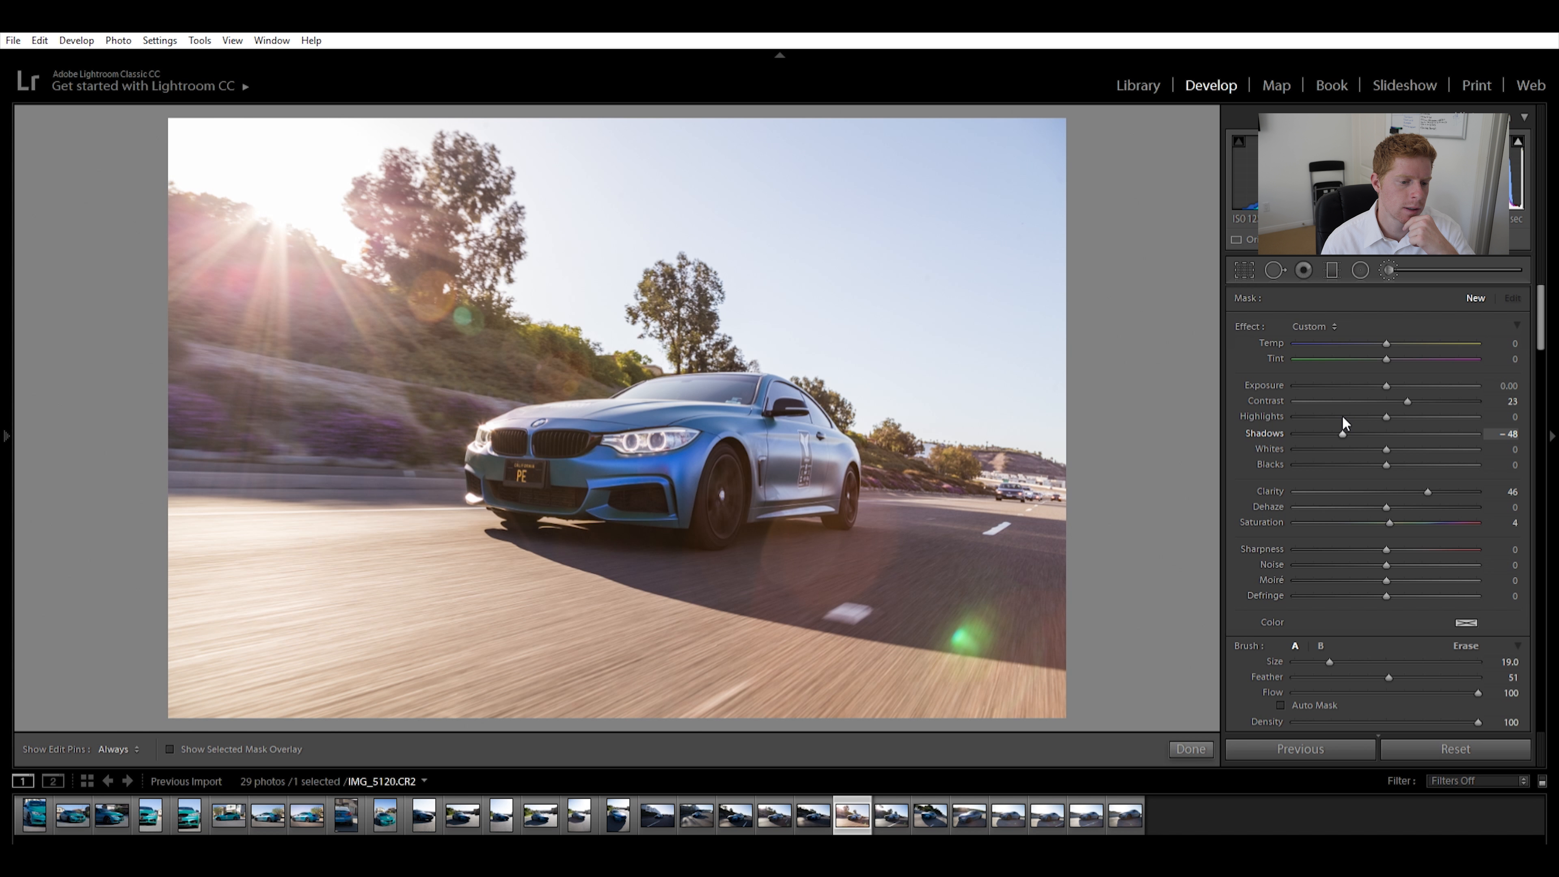
{"action": "left_click_drag", "start_coordinate": [1330, 418], "coordinate": [1280, 419]}
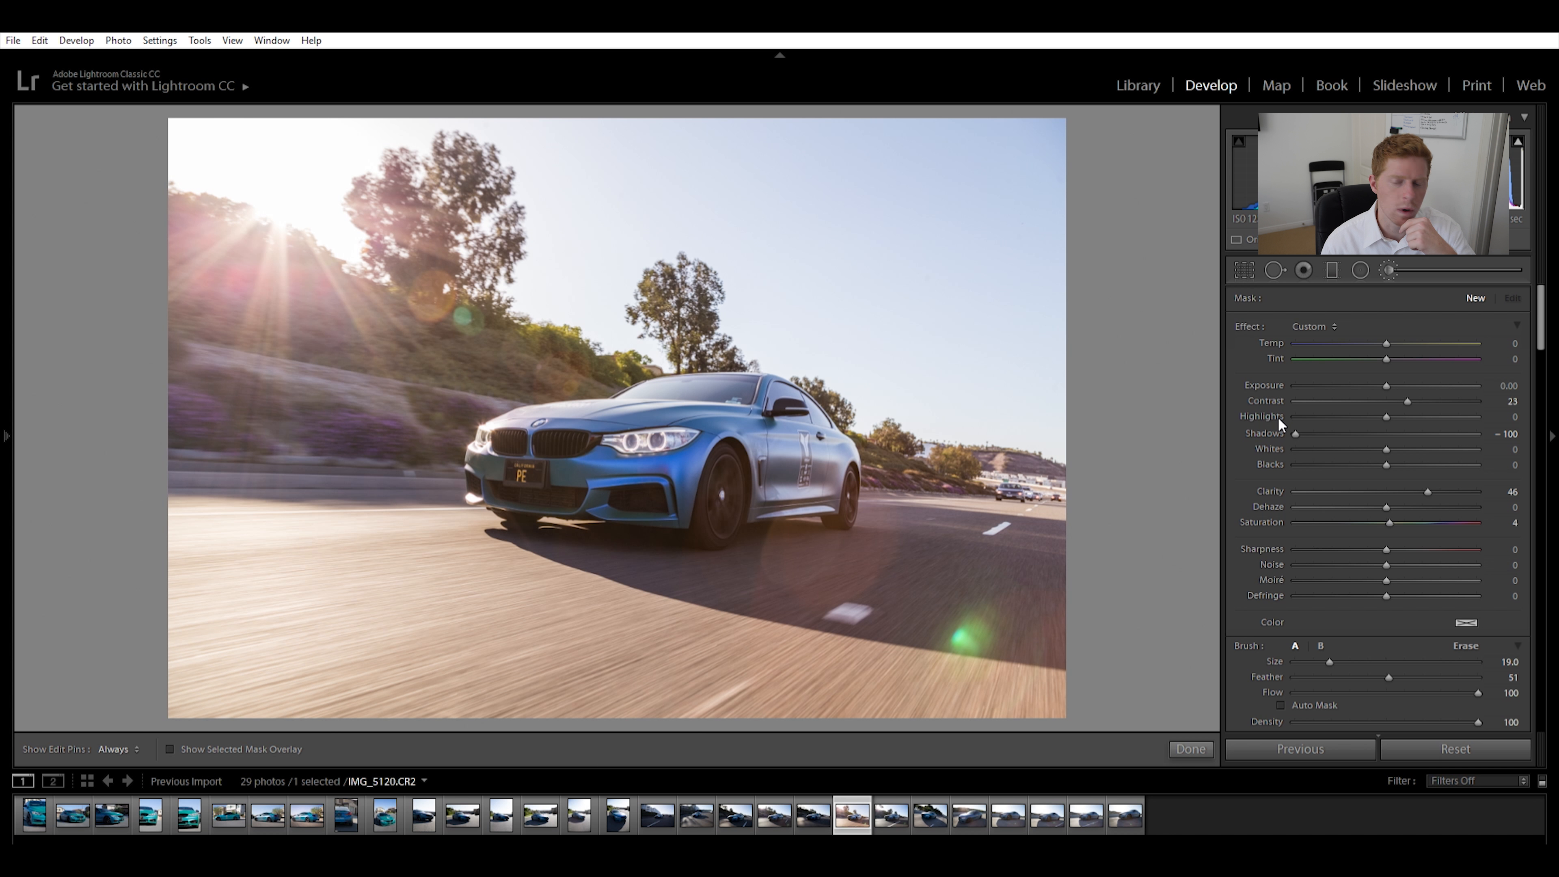
Paint the brush adjustment over the road's right foreground using the mask overlay, and compare the result with the original photo
{"action": "key", "text": "o"}
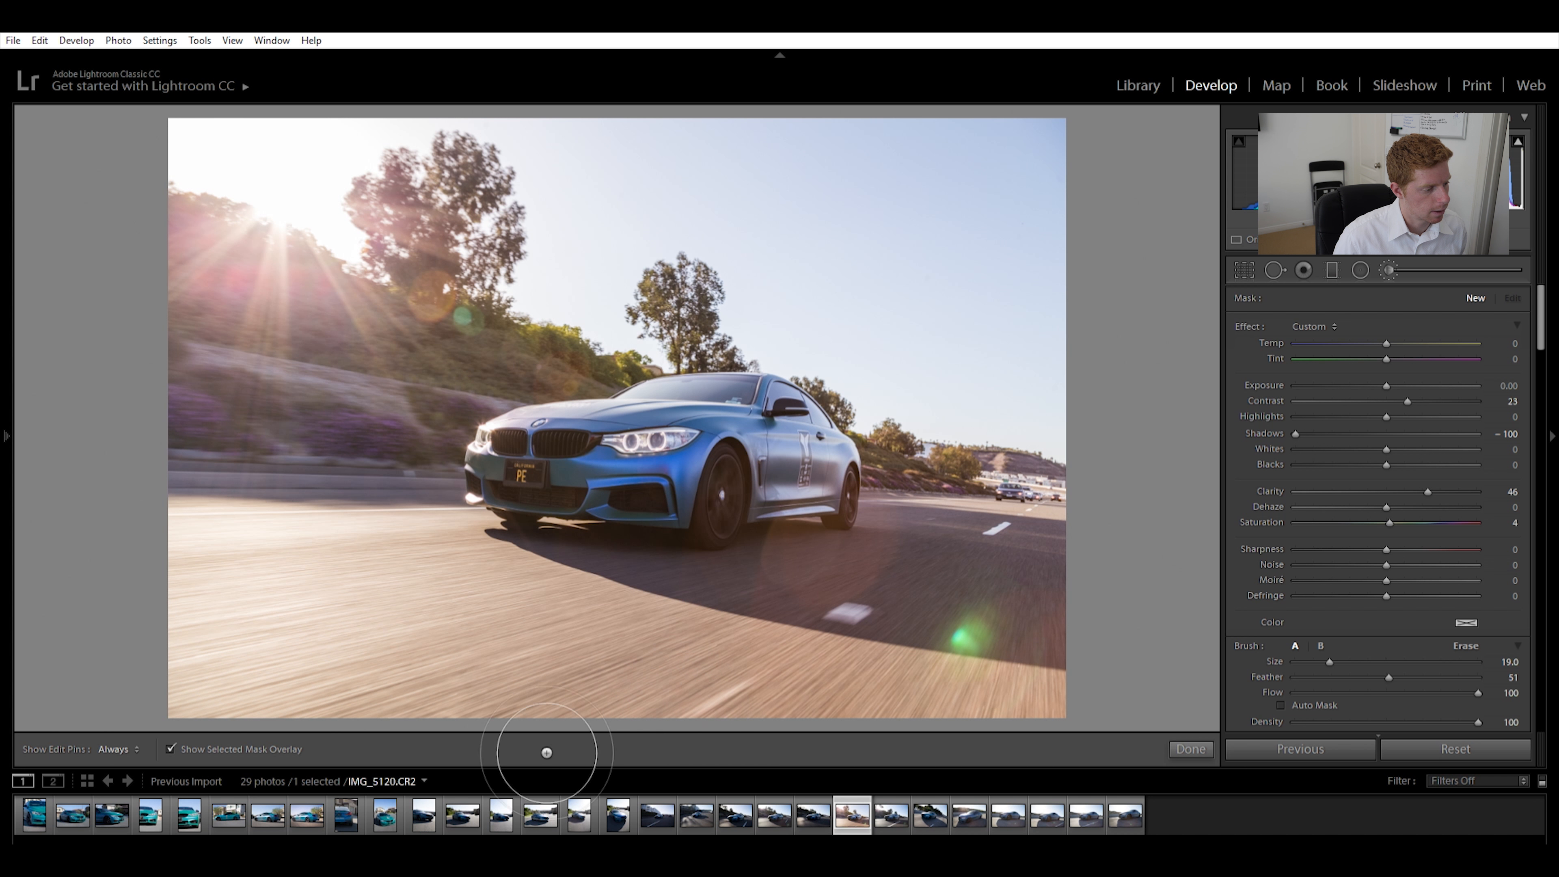
{"action": "key", "text": "h"}
{"action": "mouse_move", "coordinate": [540, 676]}
{"action": "left_mouse_down"}
{"action": "mouse_move", "coordinate": [723, 738]}
{"action": "mouse_move", "coordinate": [1019, 740]}
{"action": "left_mouse_up"}
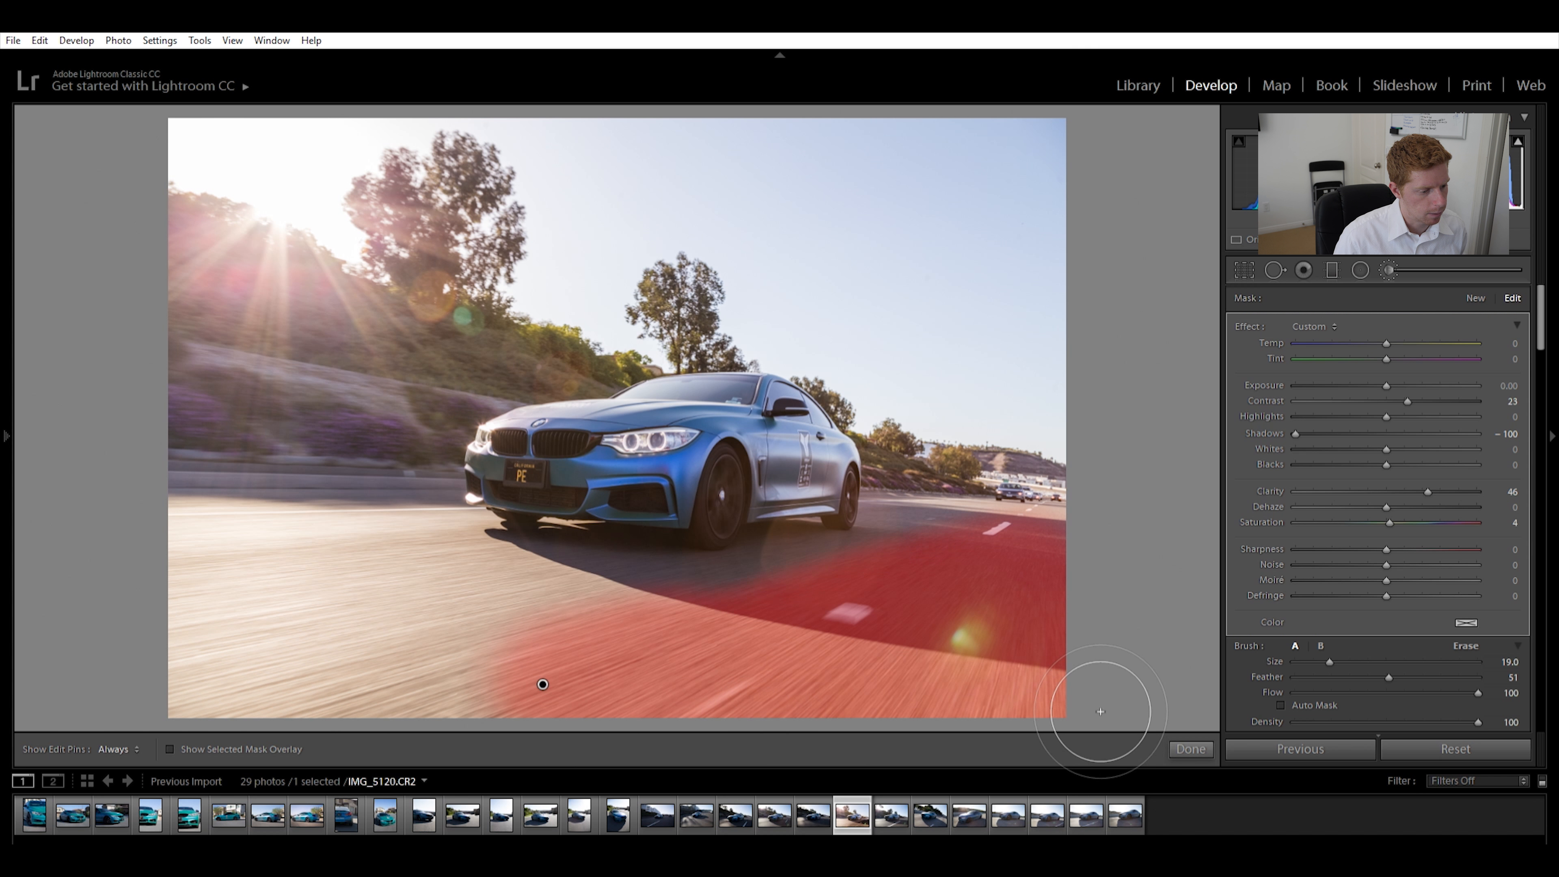
{"action": "key", "text": "h"}
{"action": "key", "text": "o"}
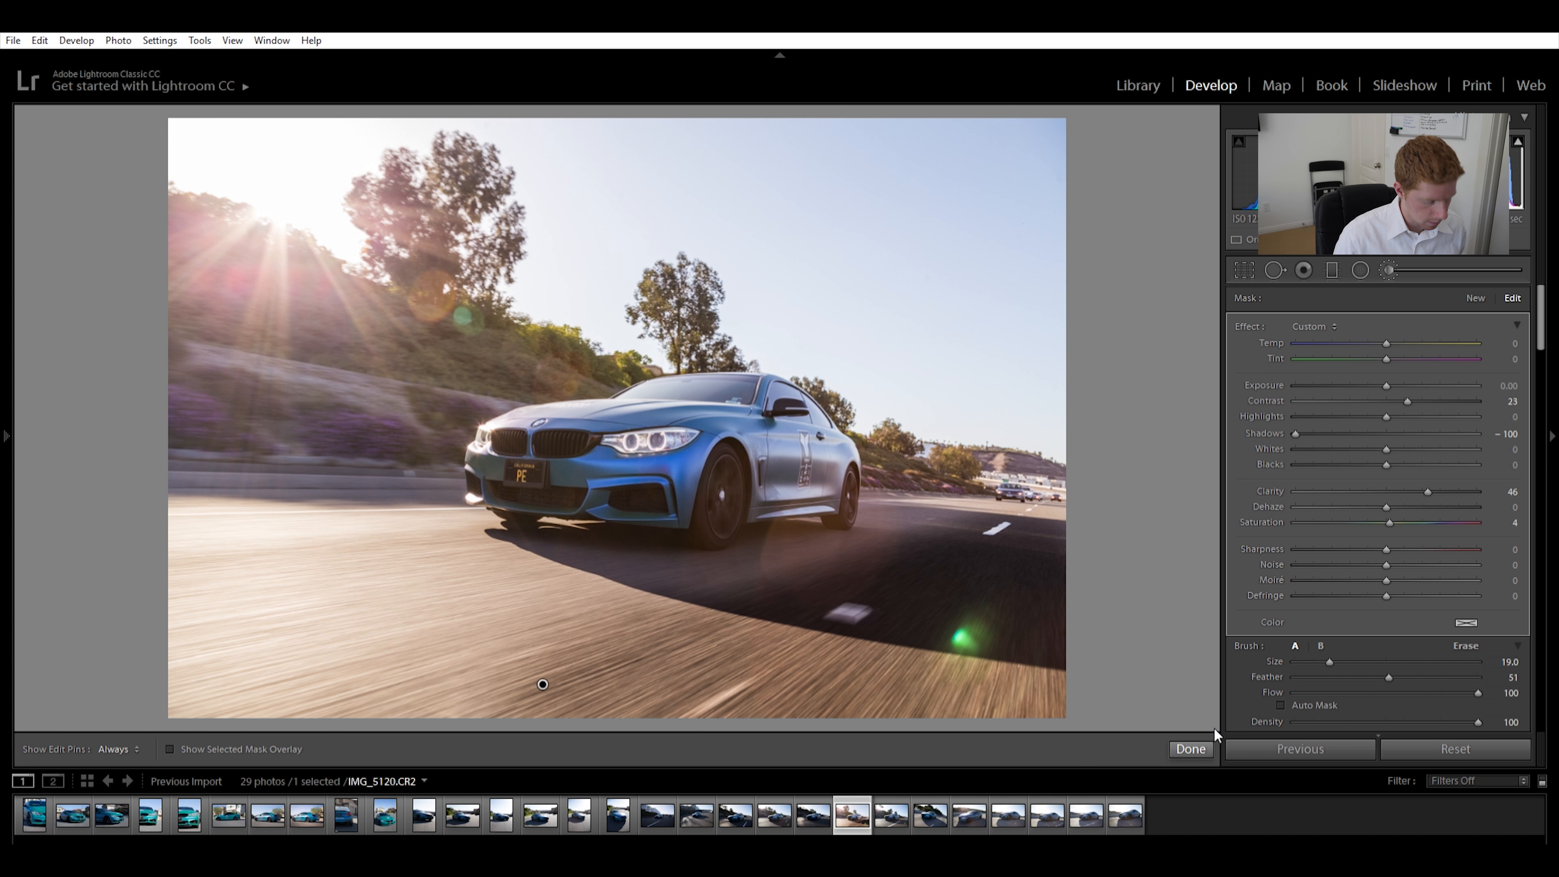
{"action": "key", "text": "backslash"}
{"action": "key", "text": "backslash"}
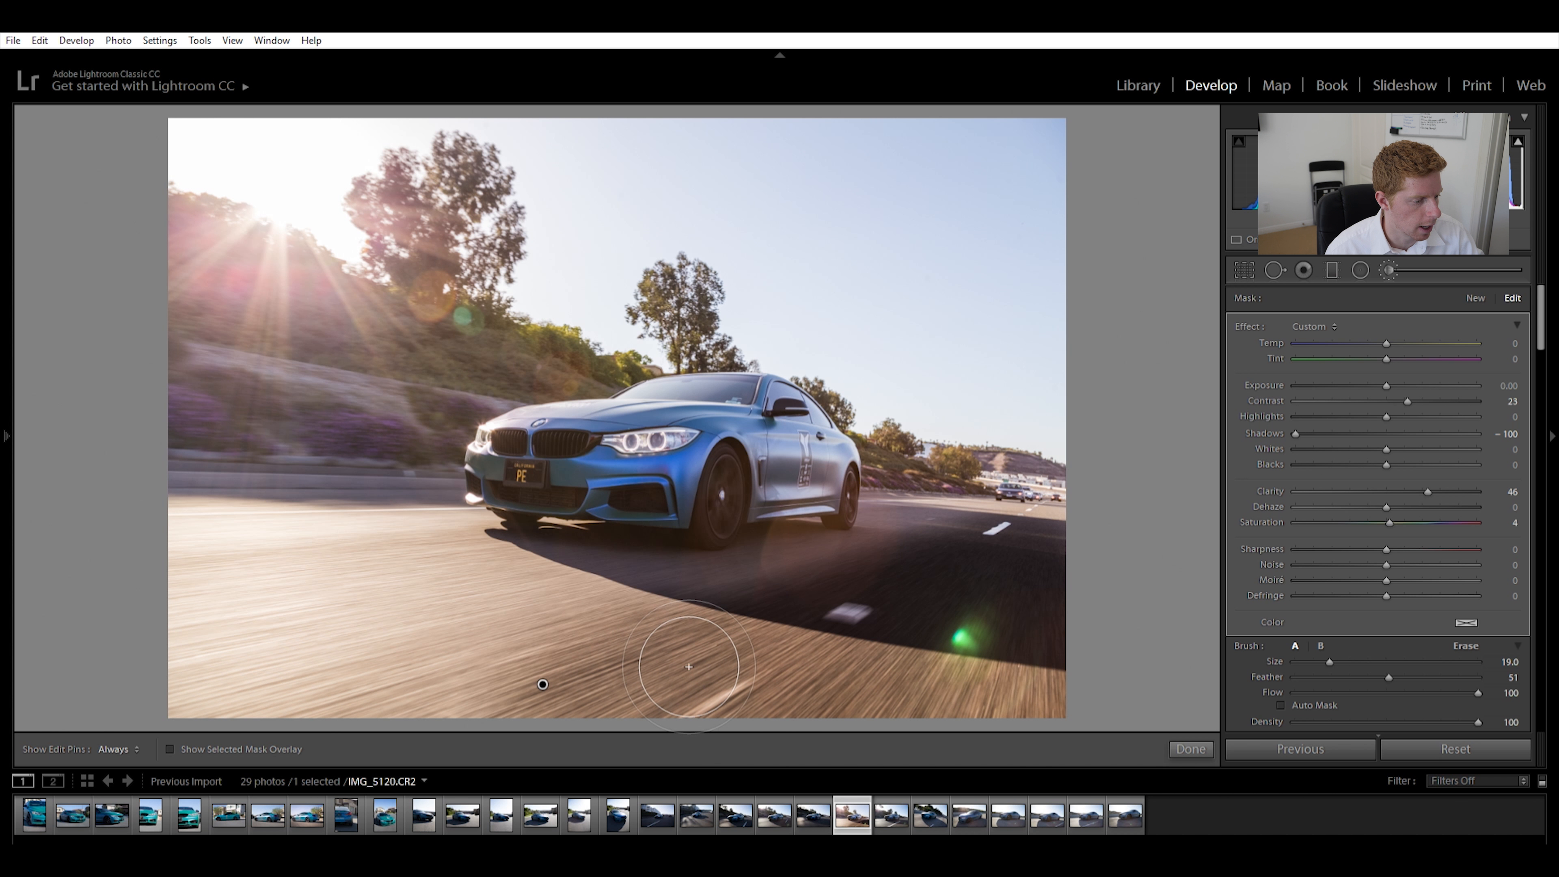
Set the road brush adjustment's Shadows to -16, Clarity to 54 and Sharpness to 34
{"action": "left_click_drag", "start_coordinate": [1297, 423], "coordinate": [1313, 418]}
{"action": "left_click_drag", "start_coordinate": [1432, 423], "coordinate": [1368, 428]}
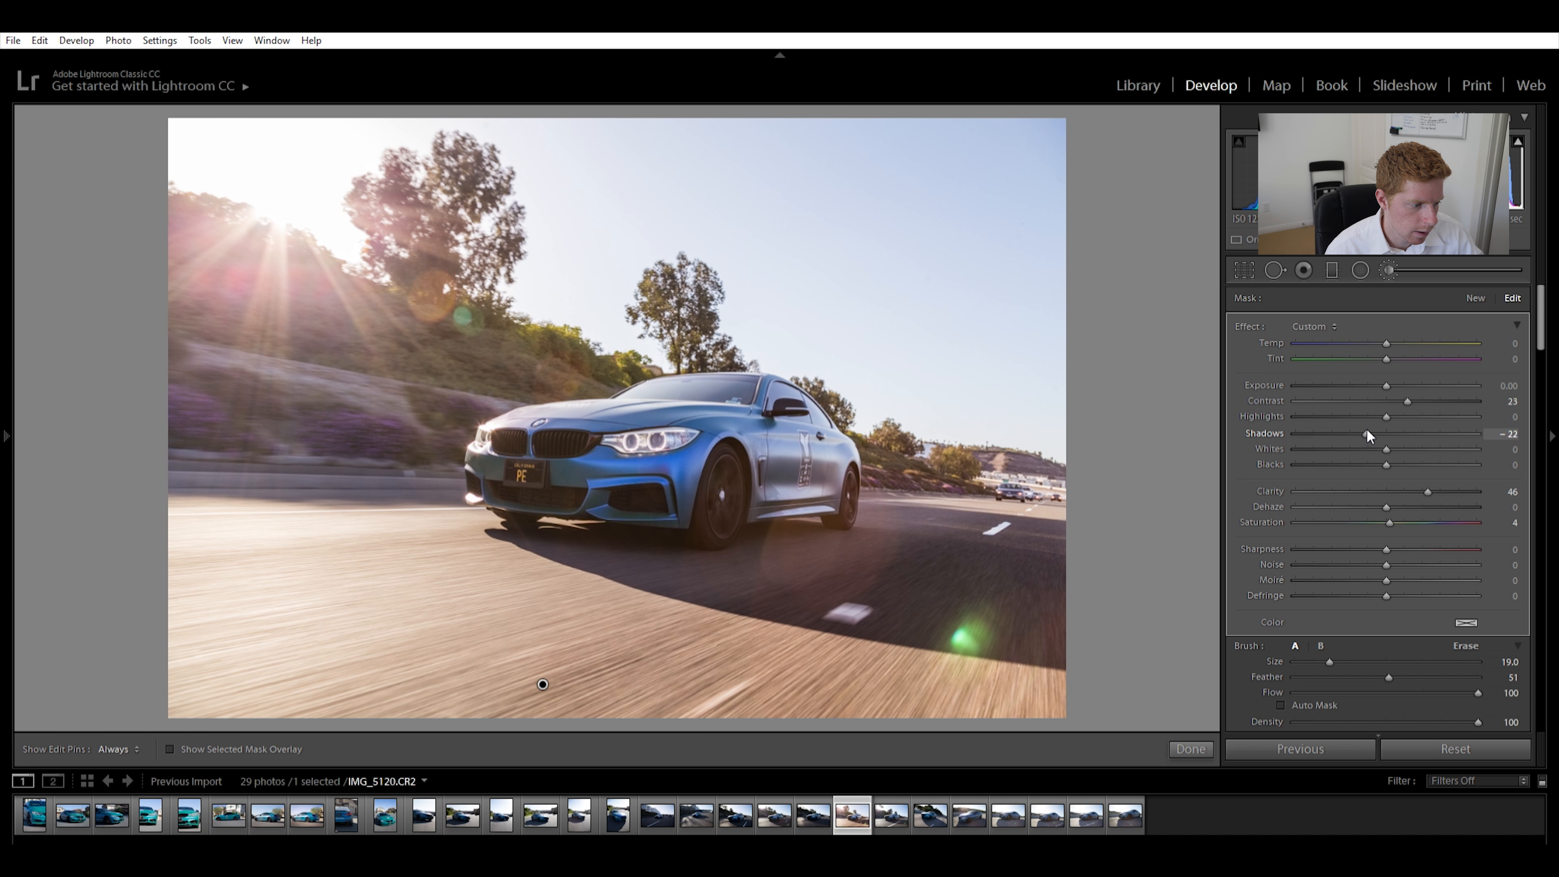
{"action": "left_click_drag", "start_coordinate": [1371, 427], "coordinate": [1373, 428]}
{"action": "left_click_drag", "start_coordinate": [1424, 474], "coordinate": [1434, 475]}
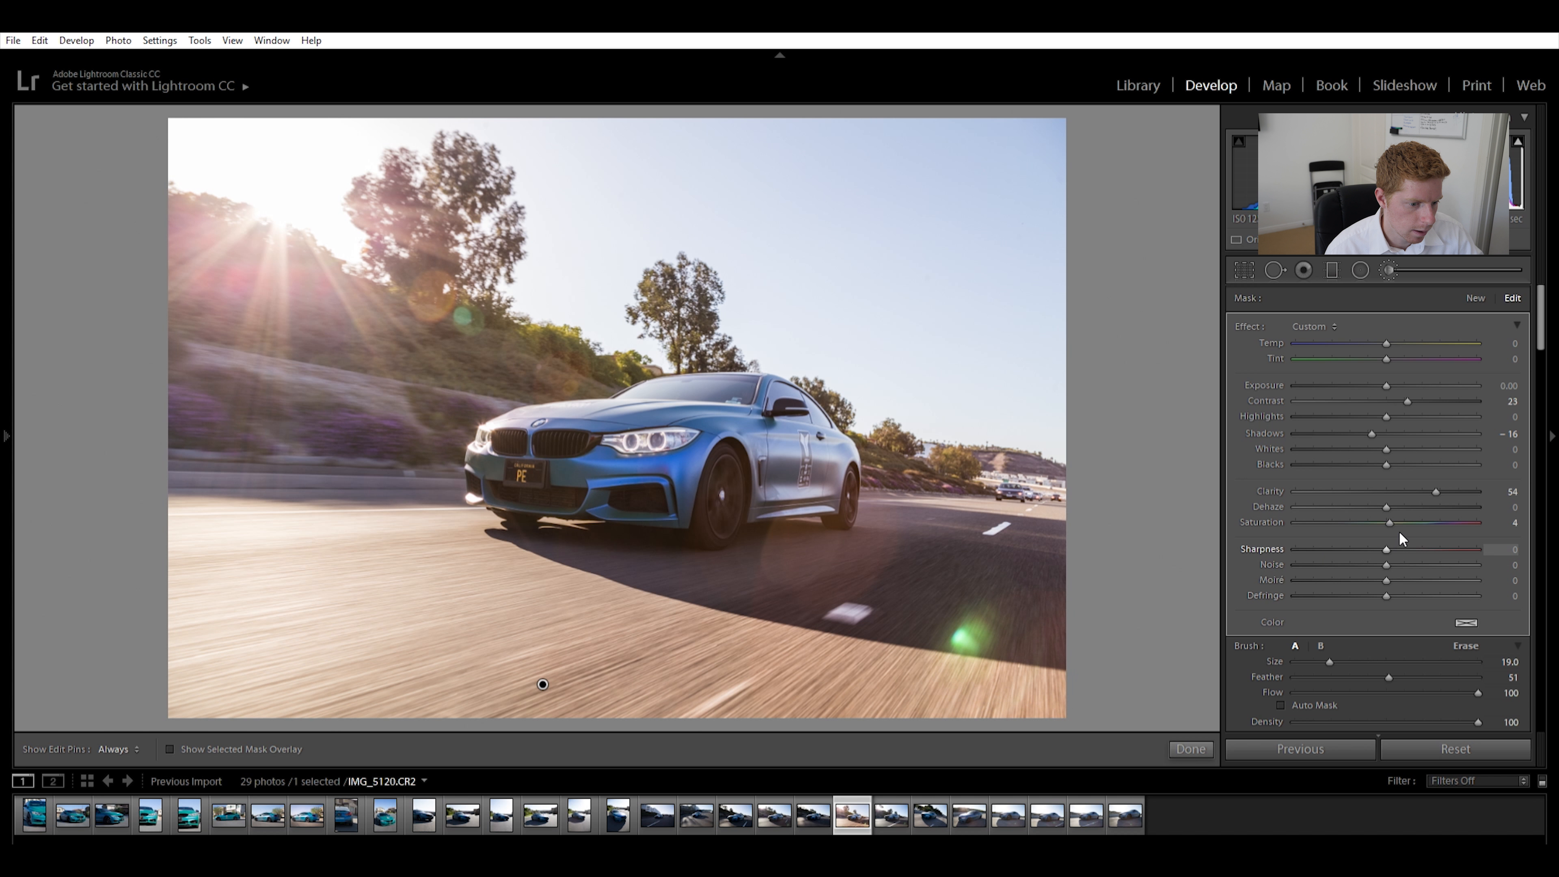
{"action": "left_click", "coordinate": [1420, 541]}
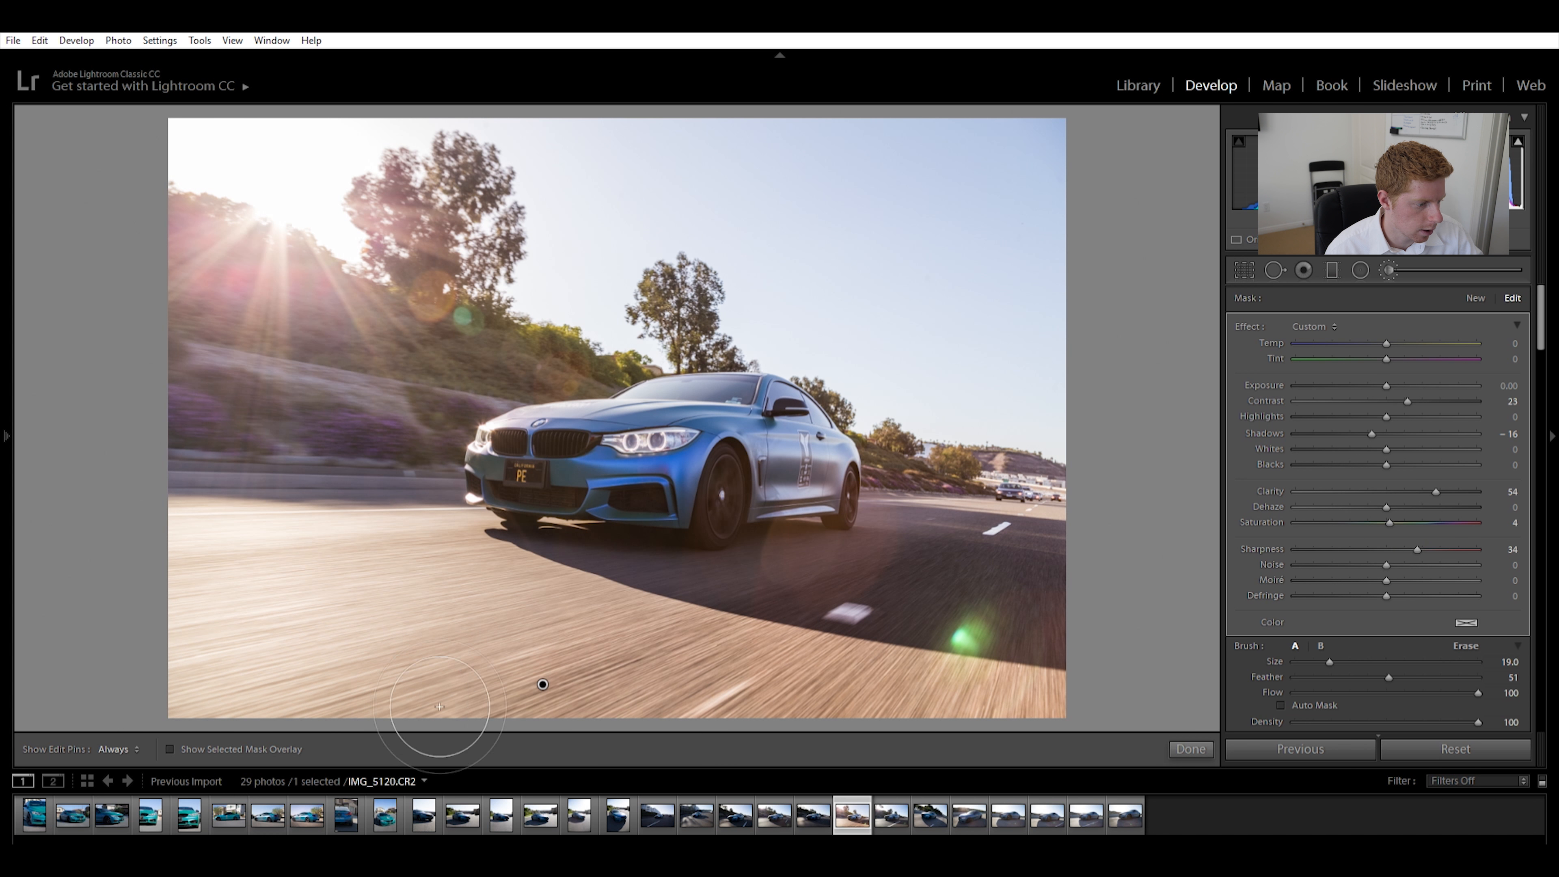
Extend the brush mask over the rest of the road around the car, showing the mask overlay while painting
{"action": "key", "text": "o"}
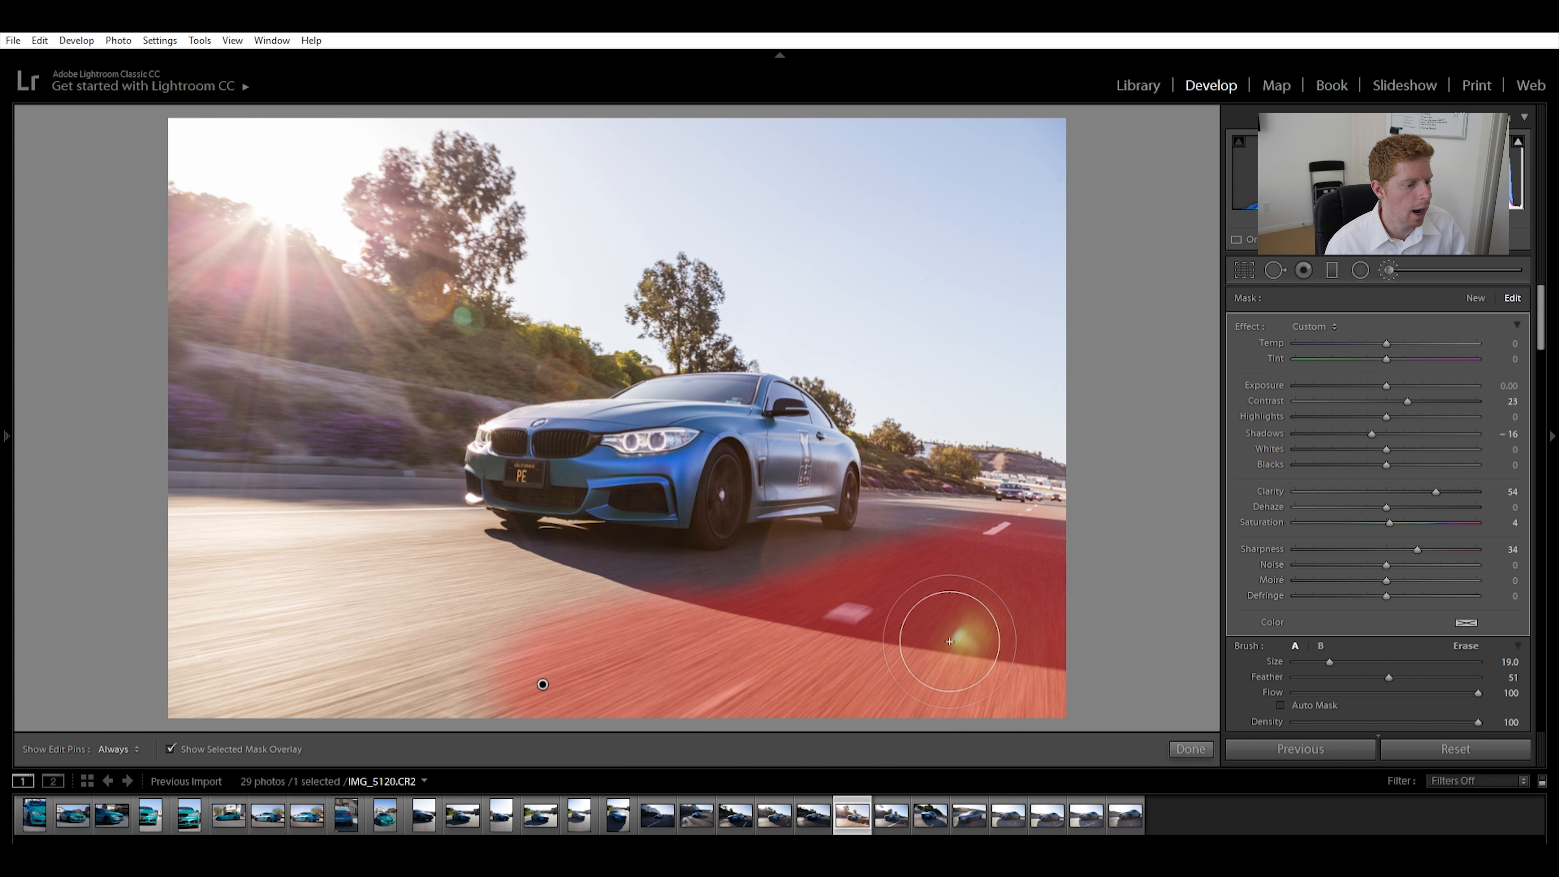
{"action": "key", "text": "h"}
{"action": "mouse_move", "coordinate": [586, 657]}
{"action": "left_mouse_down"}
{"action": "mouse_move", "coordinate": [356, 571]}
{"action": "mouse_move", "coordinate": [203, 565]}
{"action": "mouse_move", "coordinate": [452, 681]}
{"action": "mouse_move", "coordinate": [400, 731]}
{"action": "left_mouse_up"}
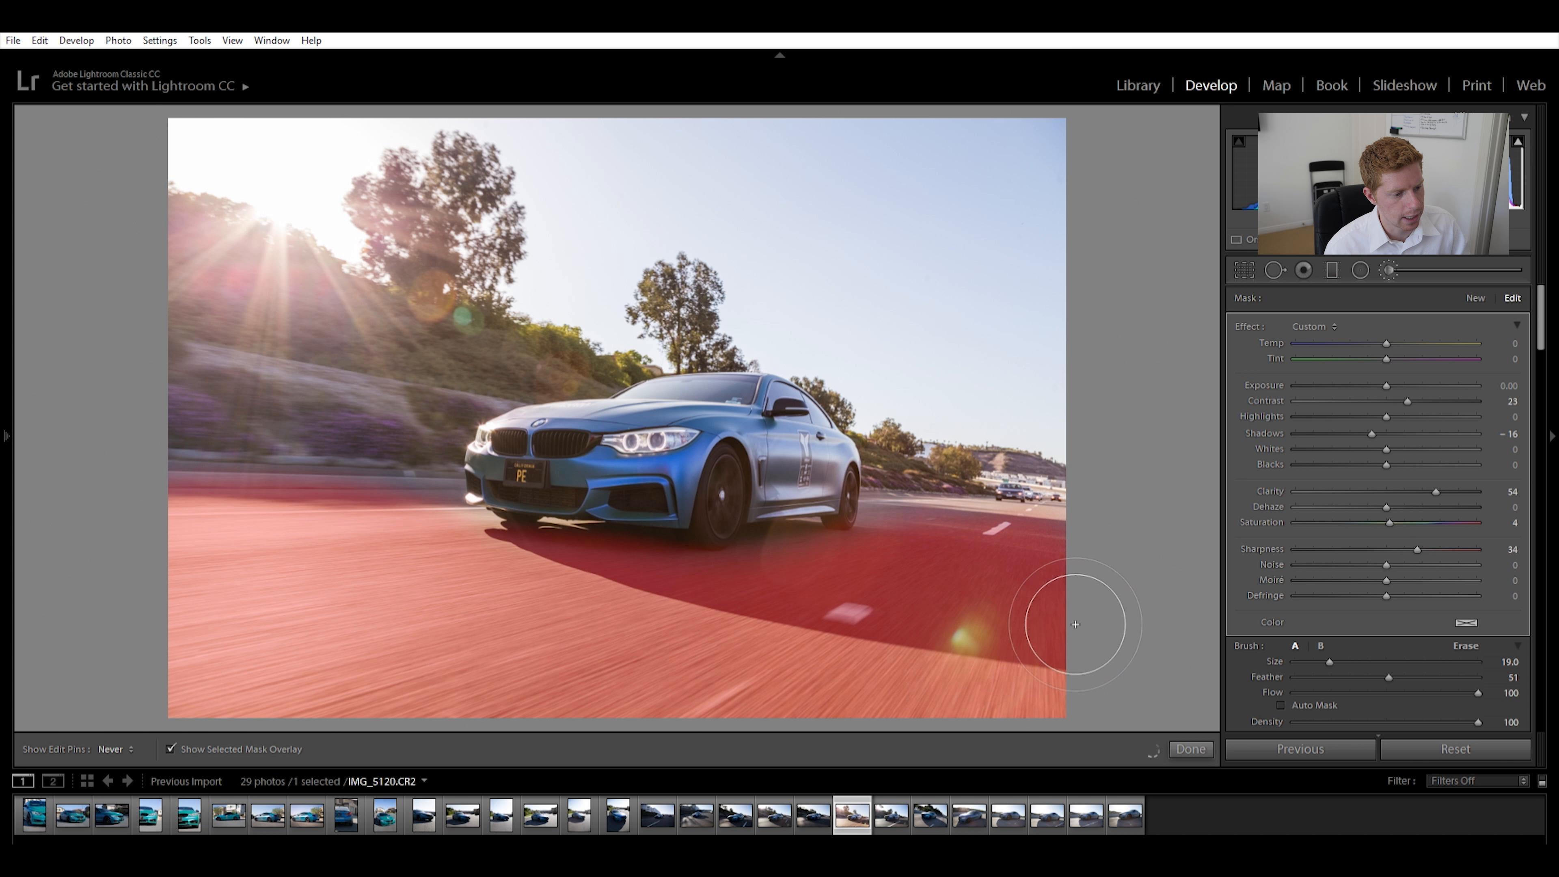
{"action": "key", "text": "h"}
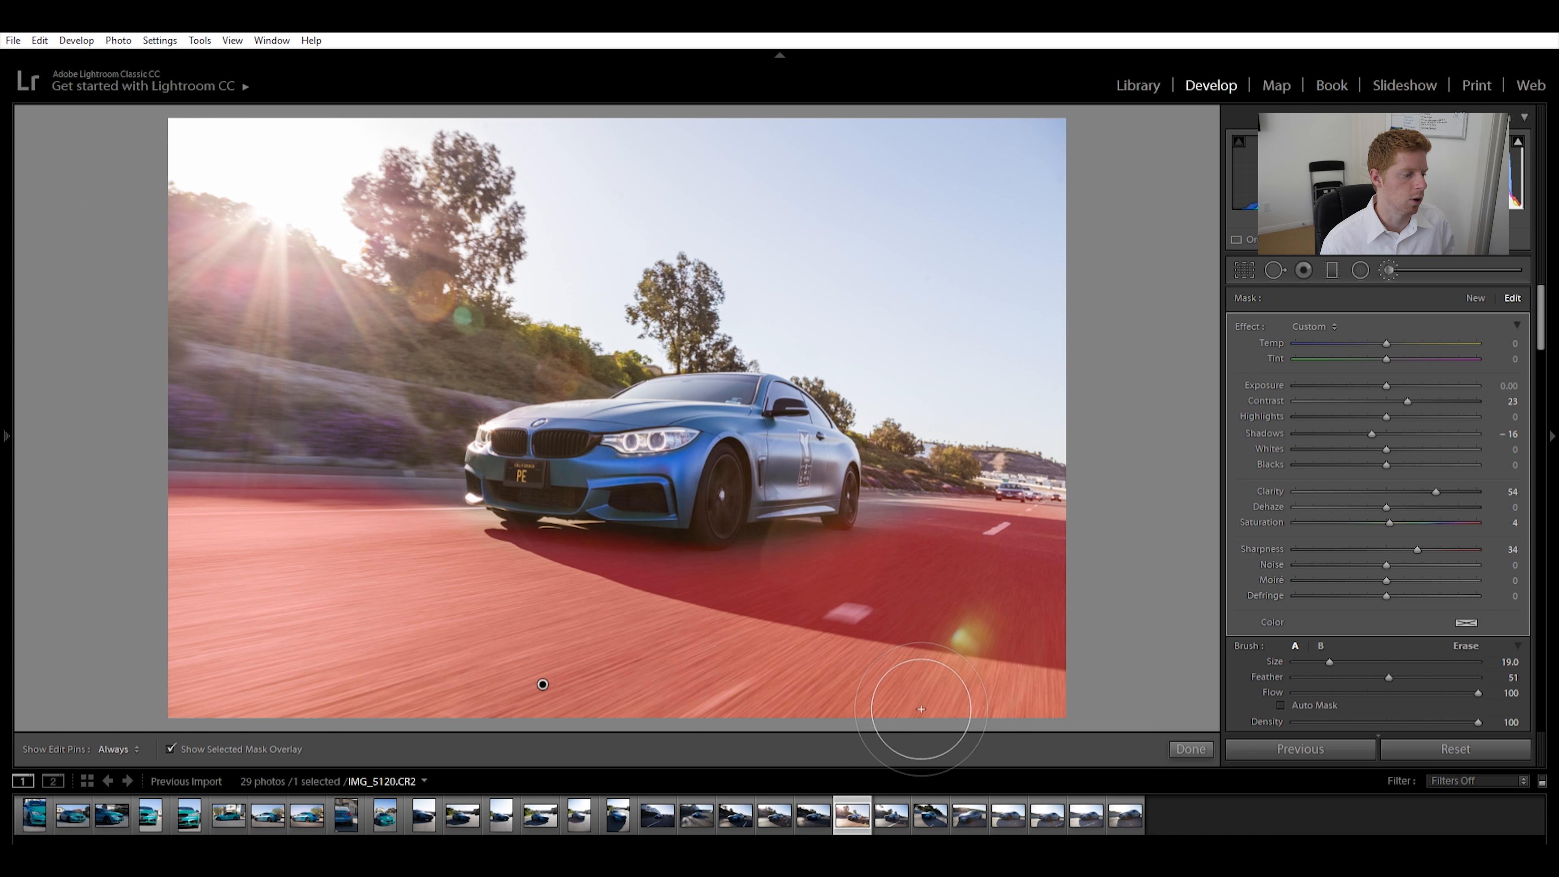
{"action": "key", "text": "o"}
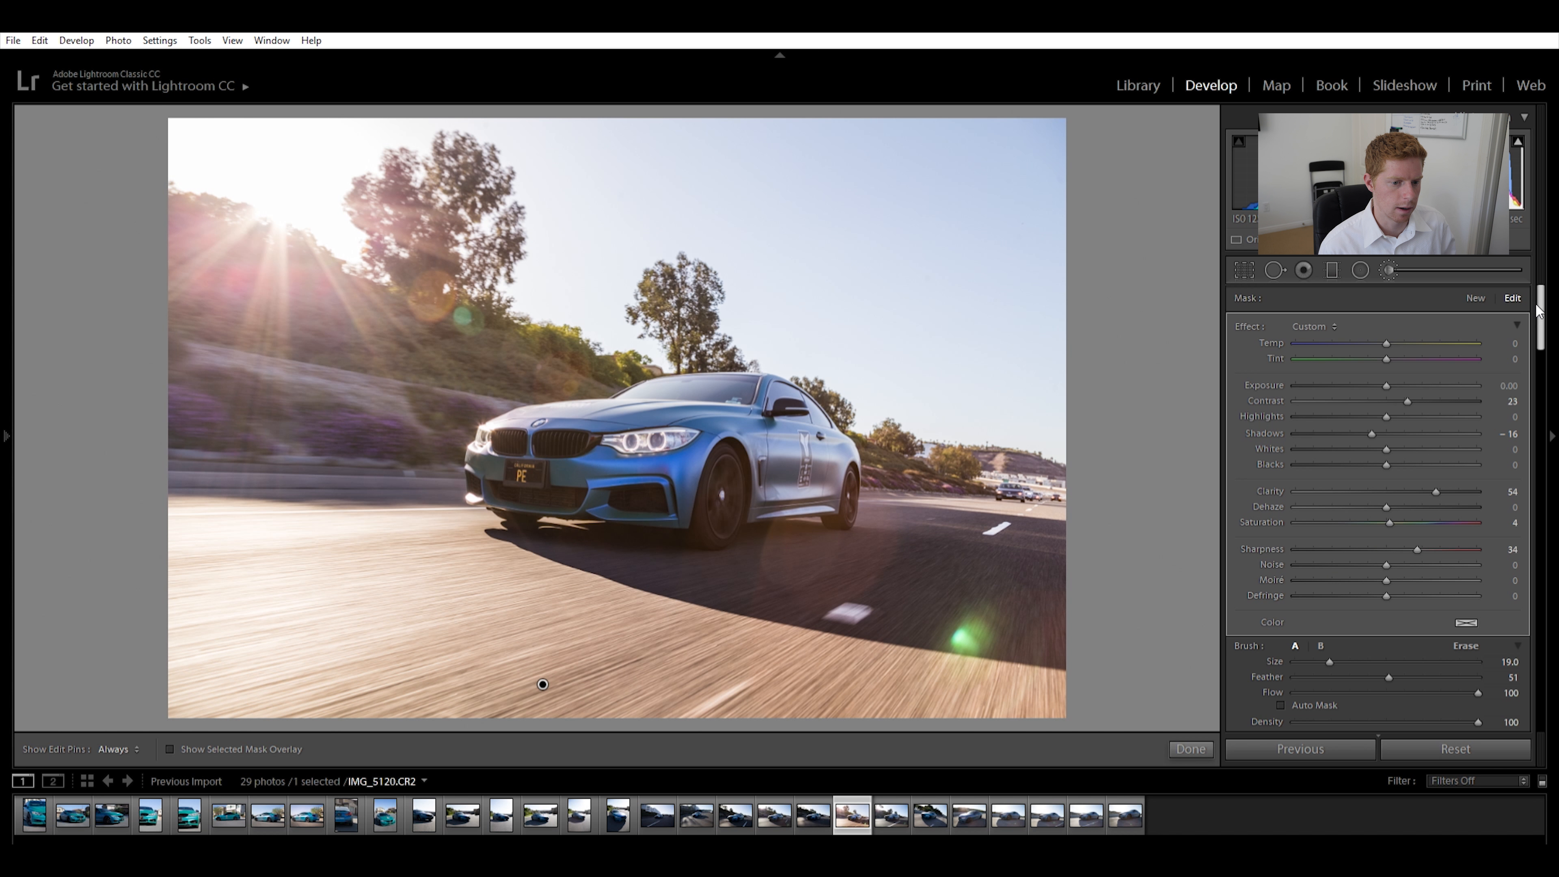
Switch the brush adjustments off and on twice to compare their effect on the road
{"action": "scroll", "coordinate": [1289, 580], "scroll_direction": "down", "scroll_amount": 5}
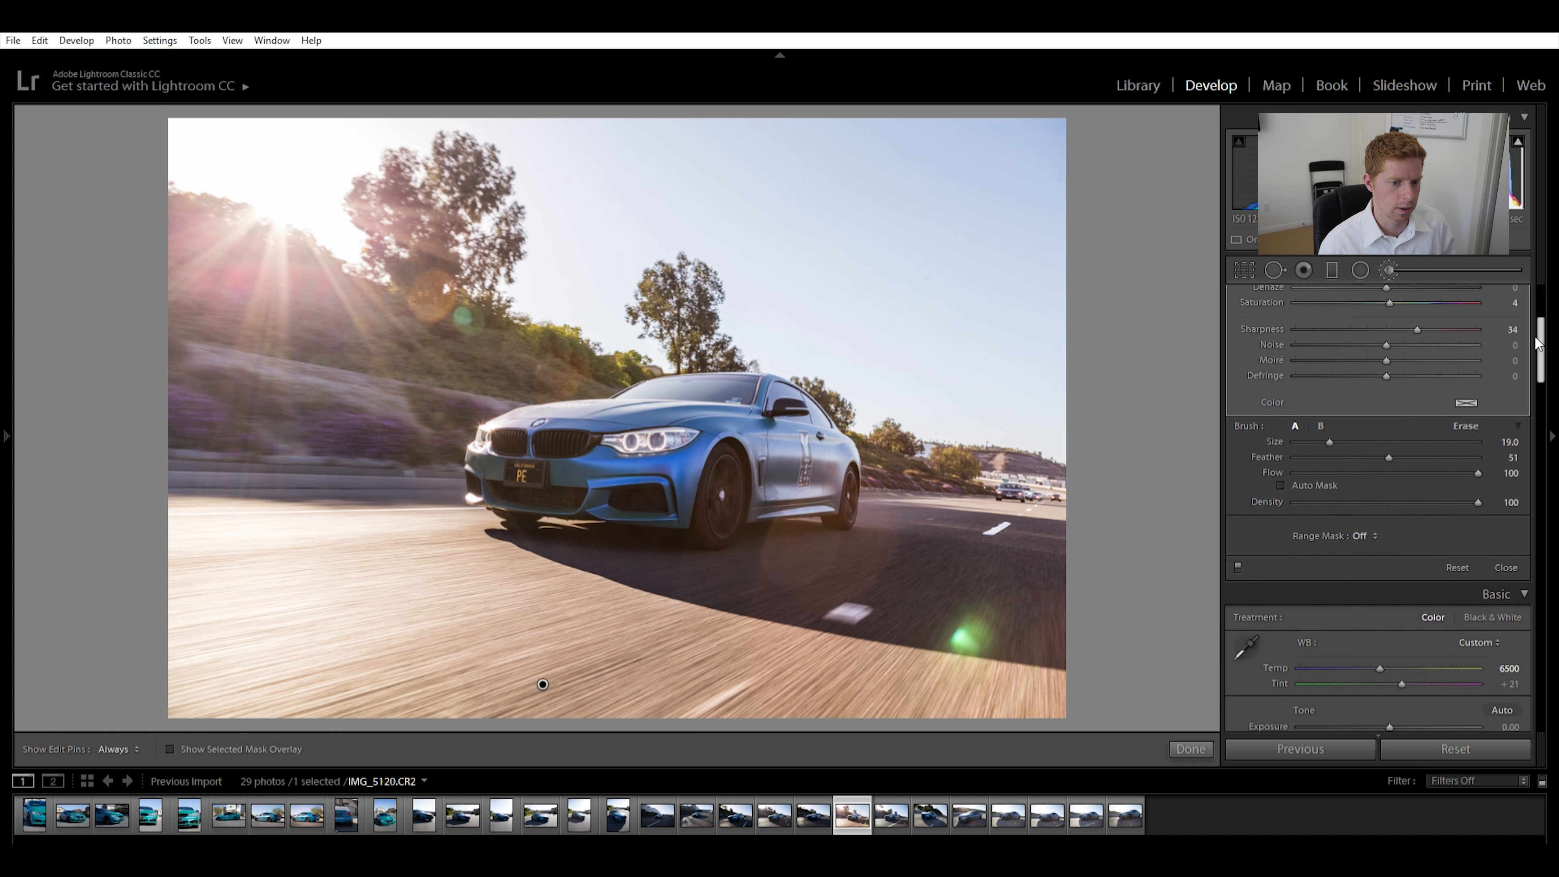
{"action": "left_click", "coordinate": [1235, 521]}
{"action": "left_click", "coordinate": [1235, 521]}
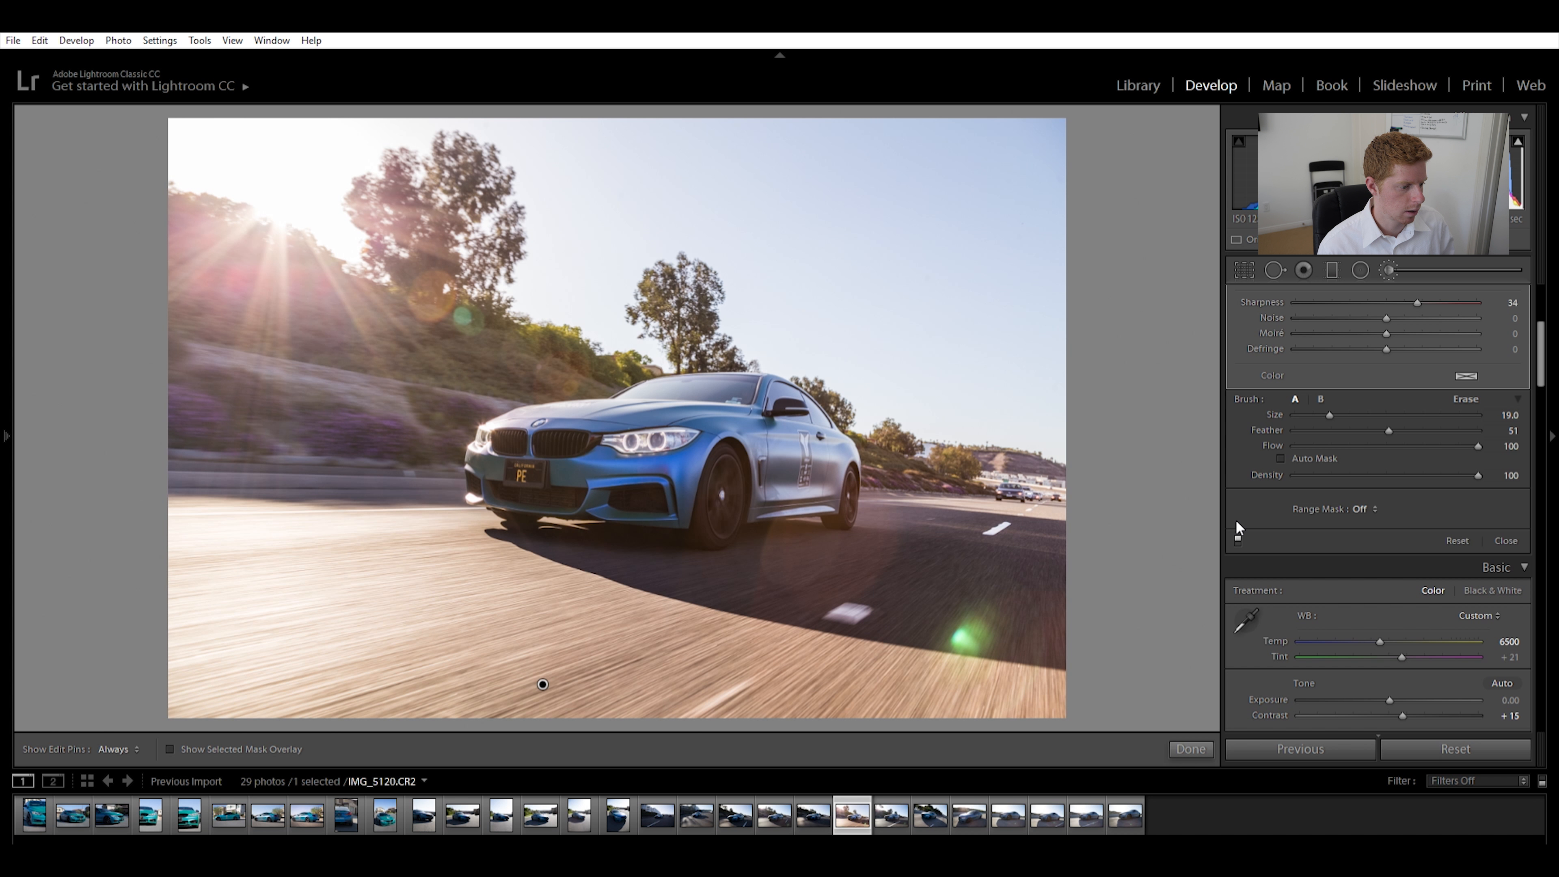
{"action": "left_click", "coordinate": [1236, 520]}
{"action": "left_click", "coordinate": [1235, 521]}
{"action": "scroll", "coordinate": [1382, 442], "scroll_direction": "up", "scroll_amount": 4}
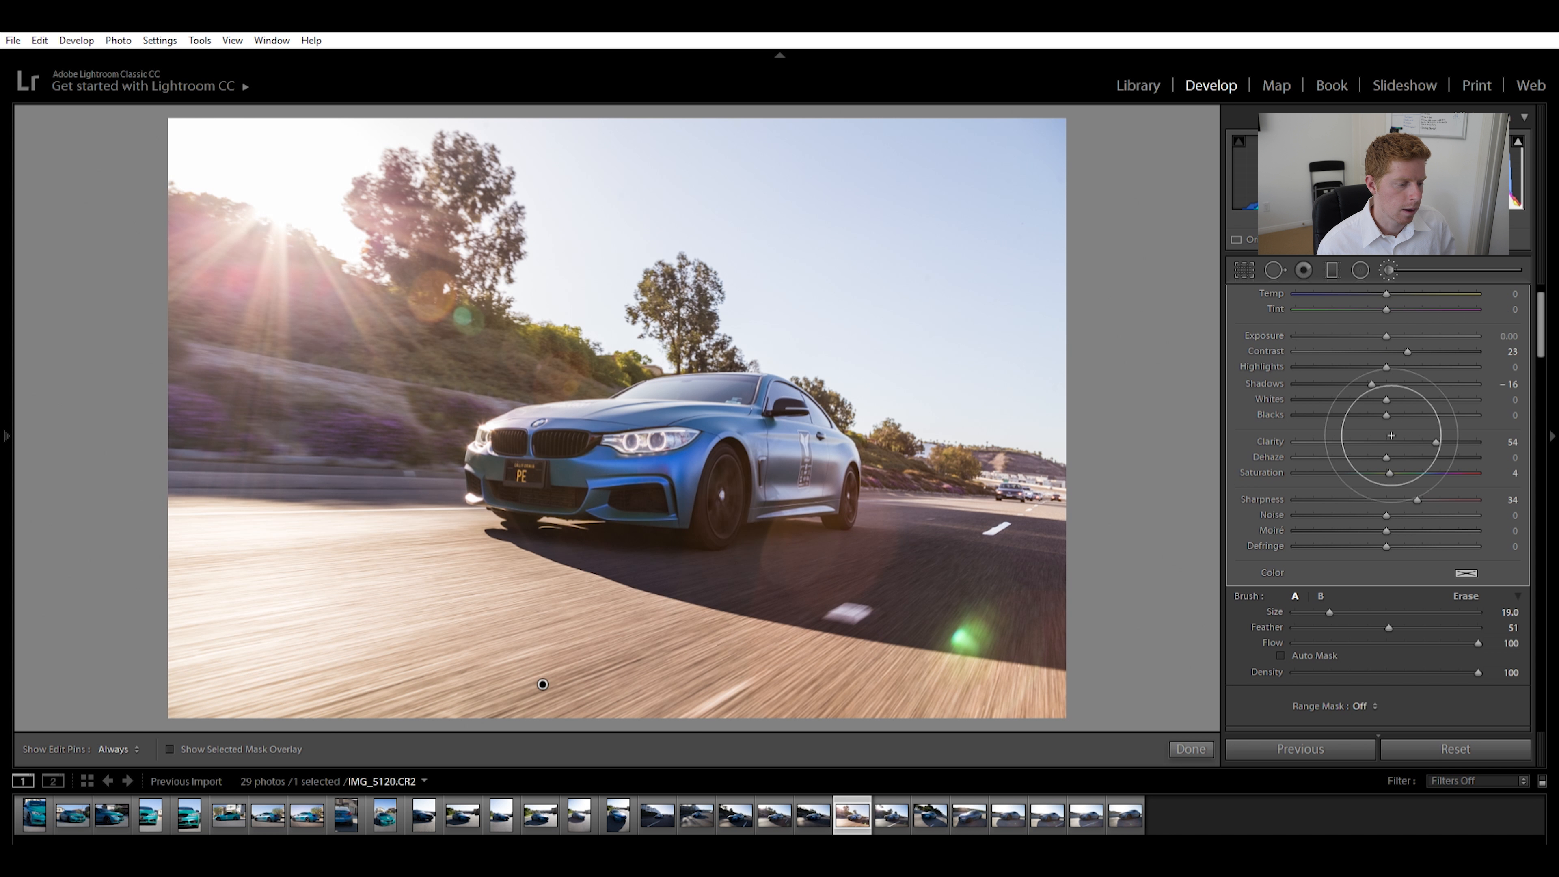
Set the road brush adjustment's Shadows to -10 and Clarity to 45, and toggle the brush adjustments to compare their effect
{"action": "scroll", "coordinate": [1539, 360], "scroll_direction": "up", "scroll_amount": 2}
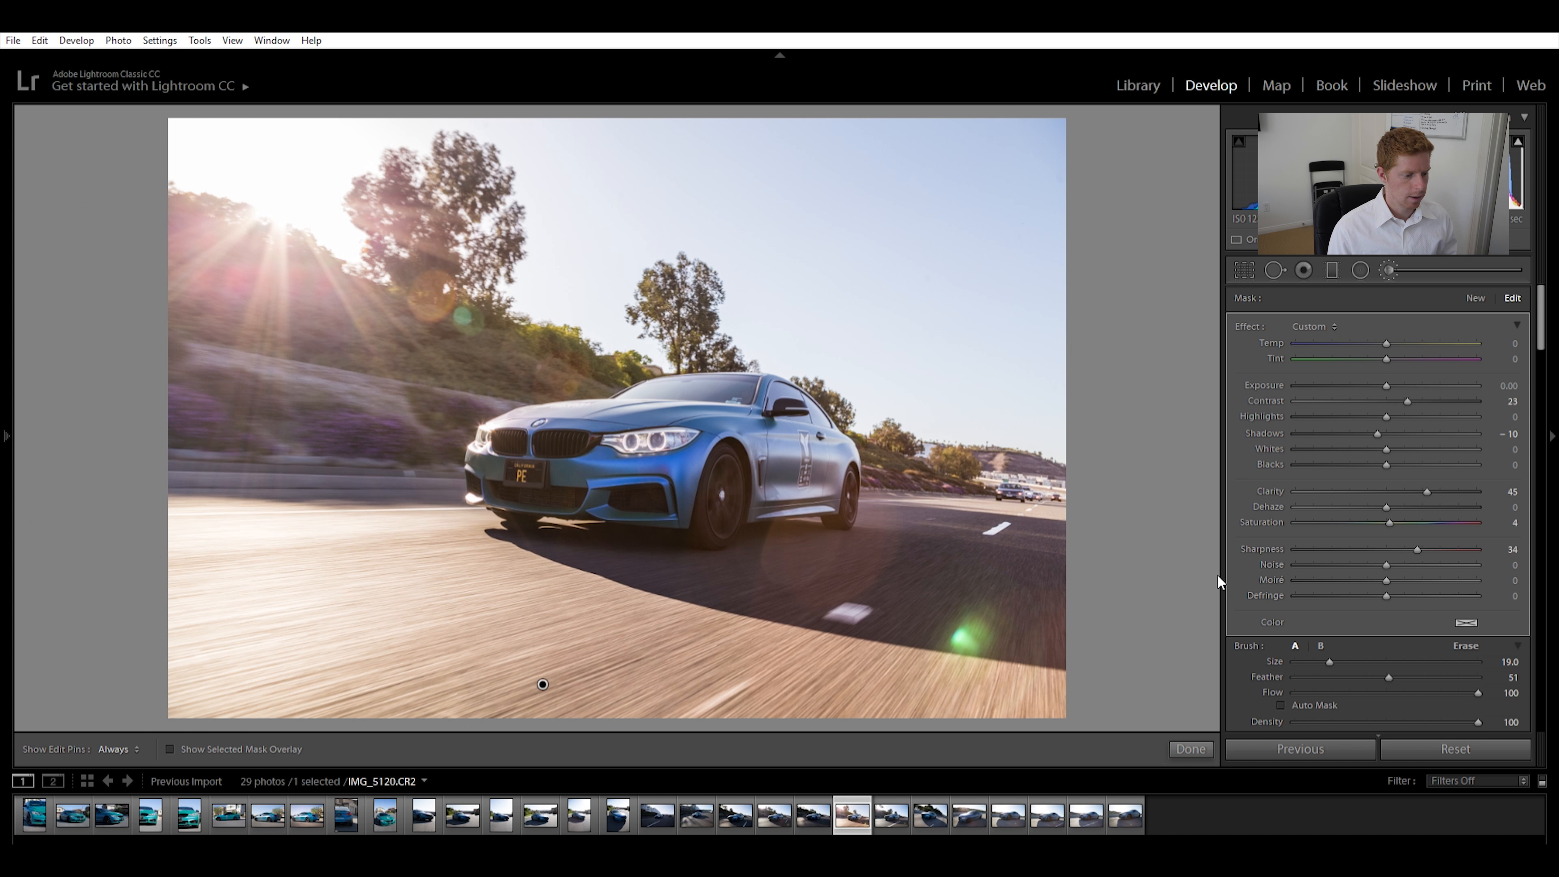
{"action": "scroll", "coordinate": [1513, 372], "scroll_direction": "down", "scroll_amount": 2}
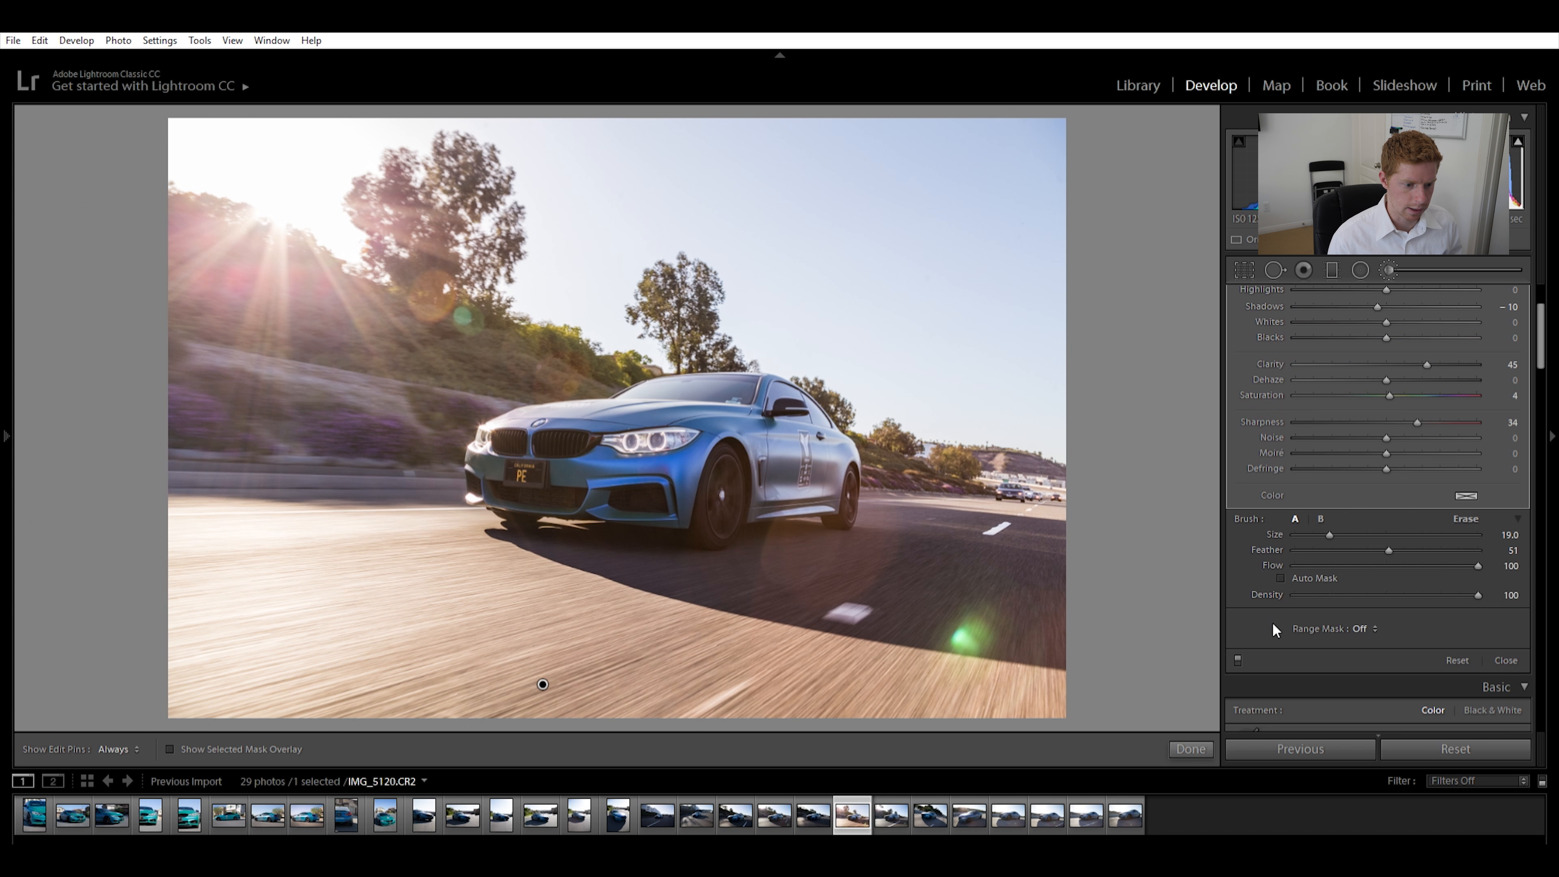
{"action": "left_click", "coordinate": [1238, 659]}
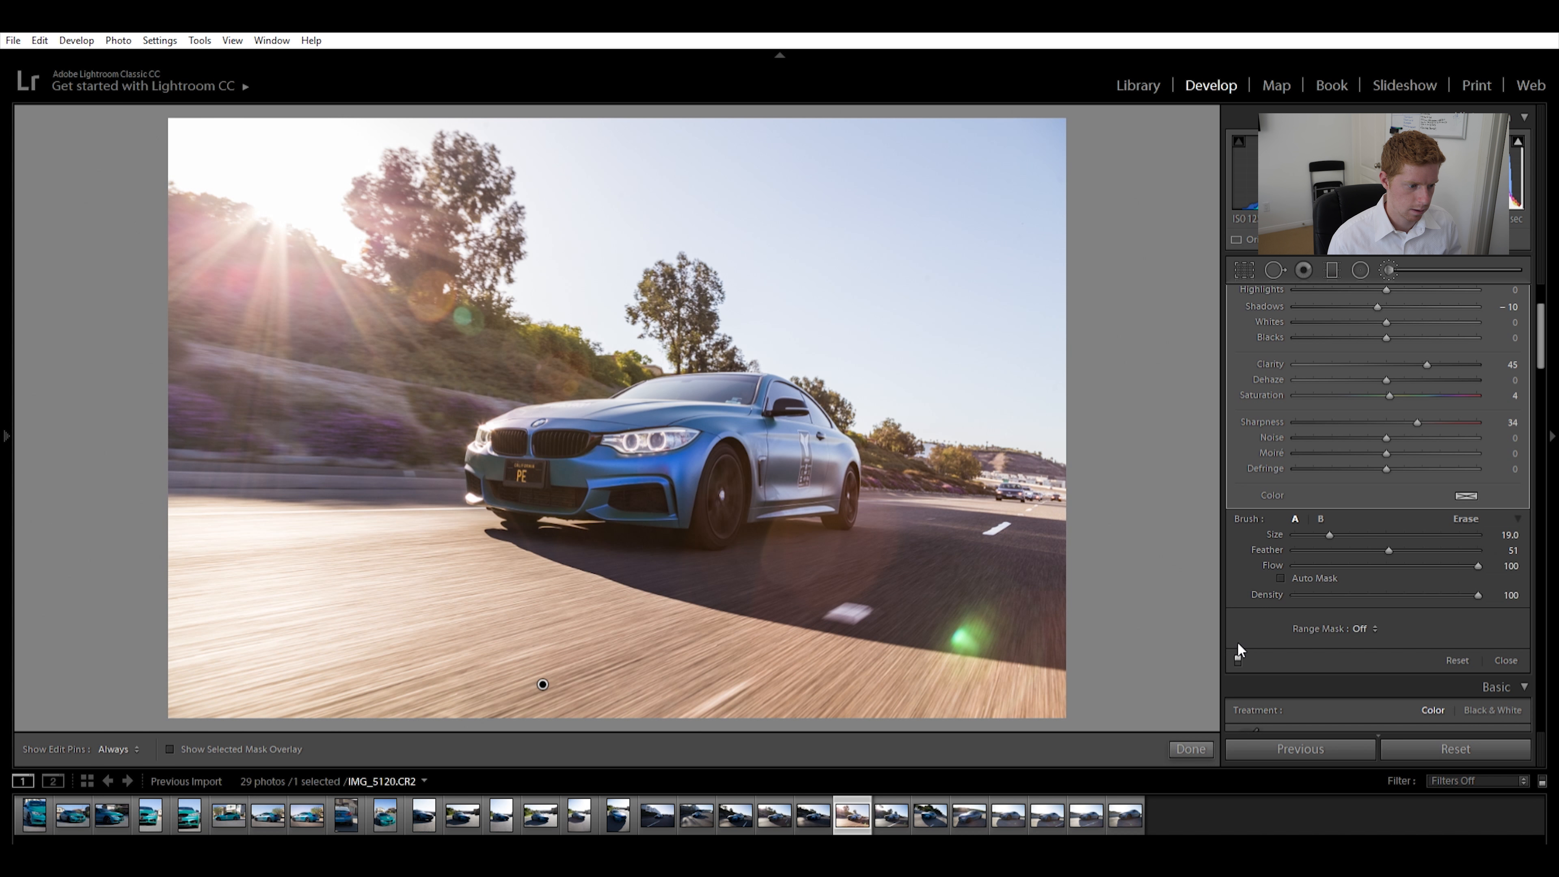
{"action": "scroll", "coordinate": [1459, 444], "scroll_direction": "up", "scroll_amount": 2}
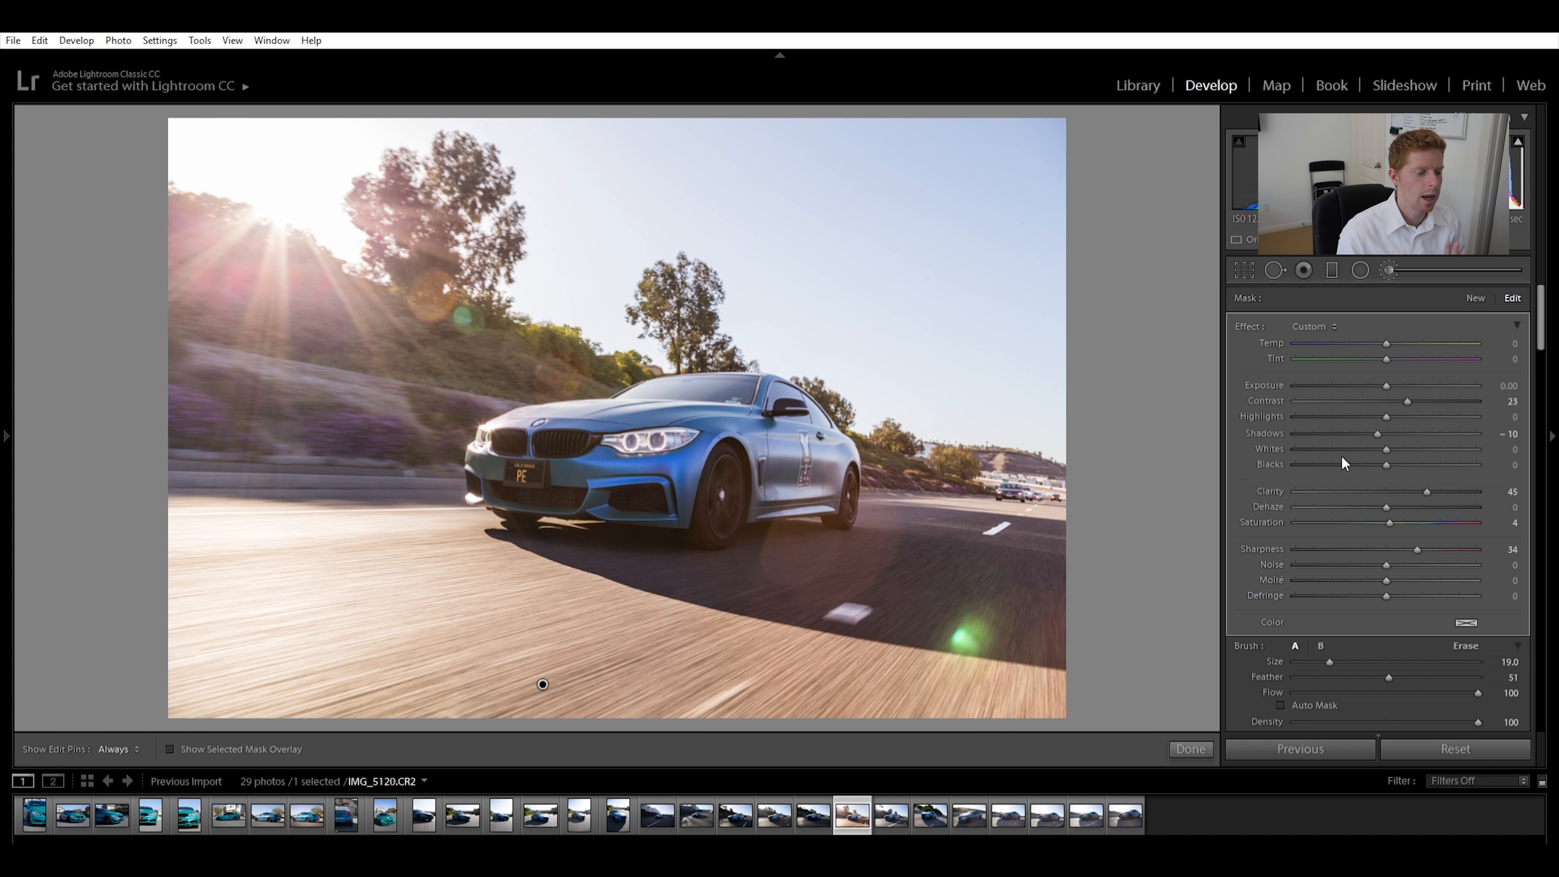
{"action": "scroll", "coordinate": [887, 598], "scroll_direction": "down", "scroll_amount": 5}
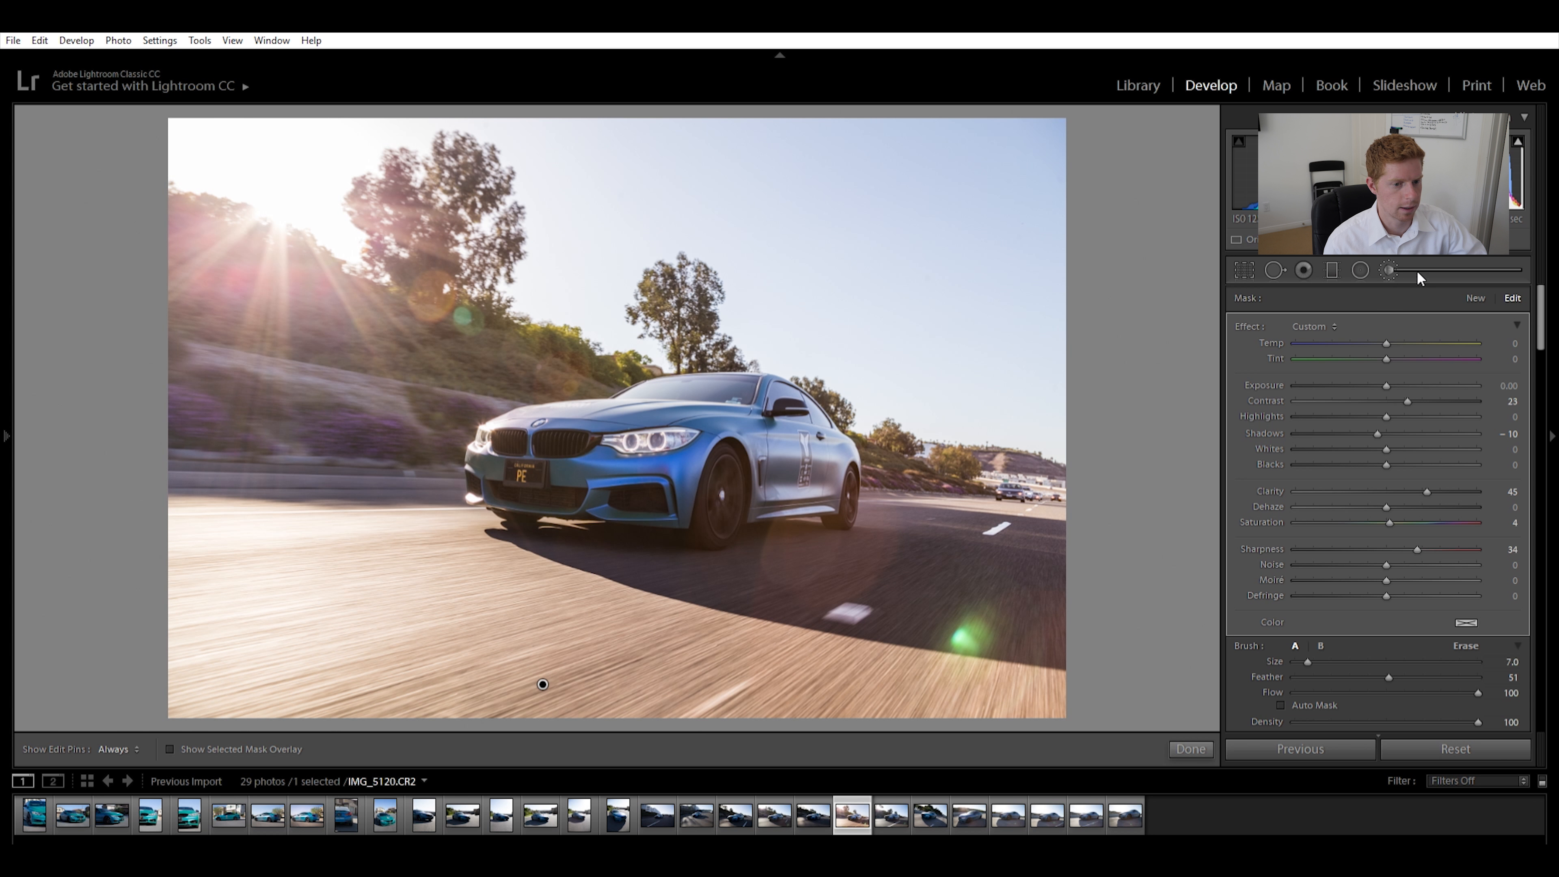
{"action": "key", "text": "k"}
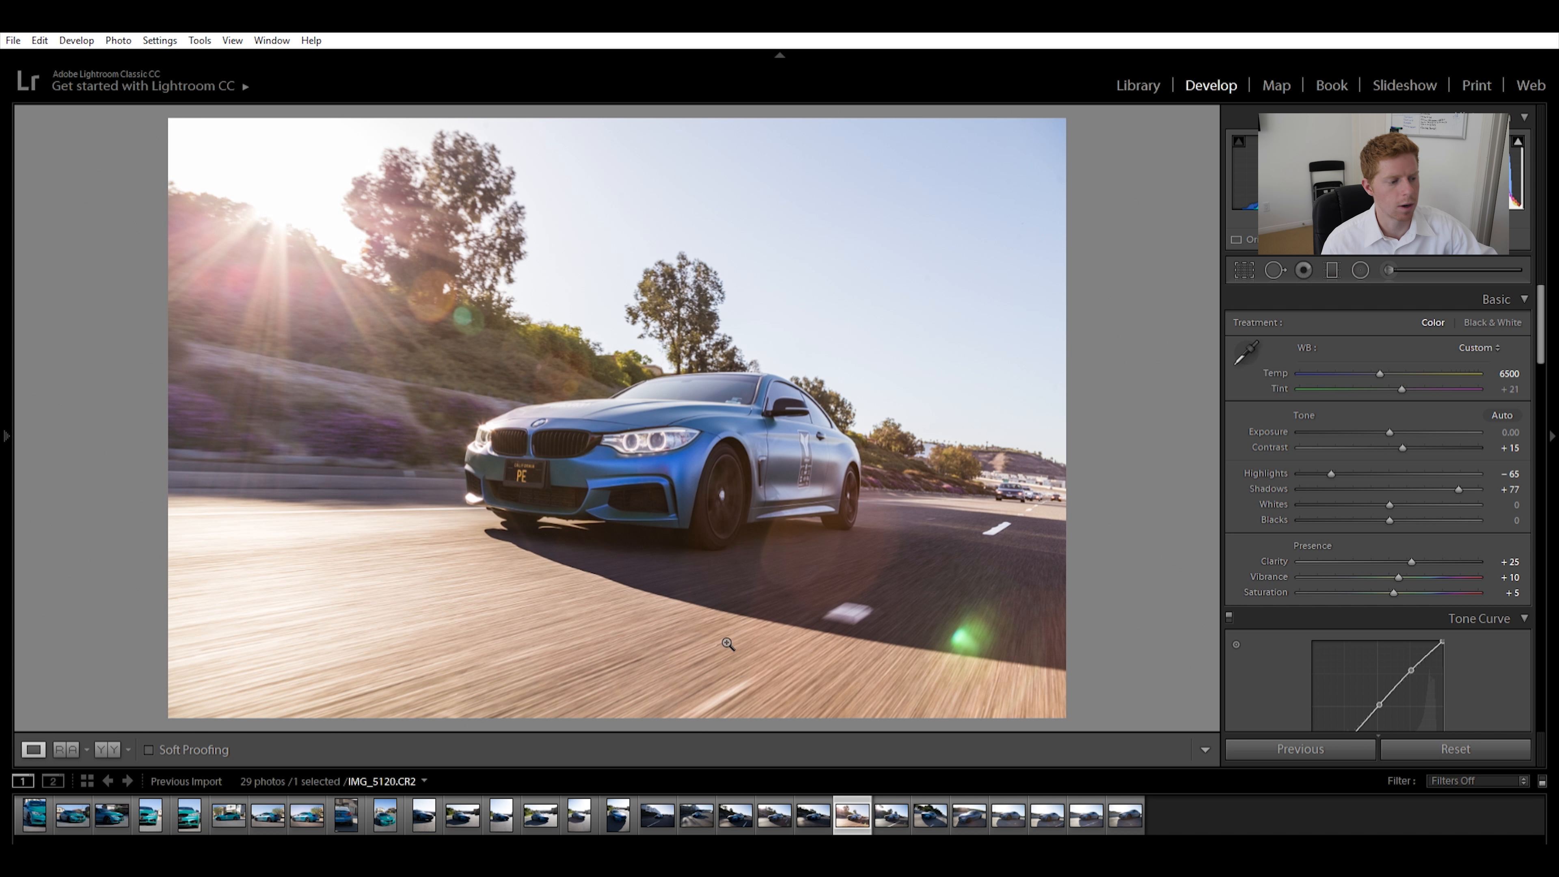
Start a new brush adjustment for the car with all effect values reset, and set its Exposure to 0.20
{"action": "left_click", "coordinate": [681, 453]}
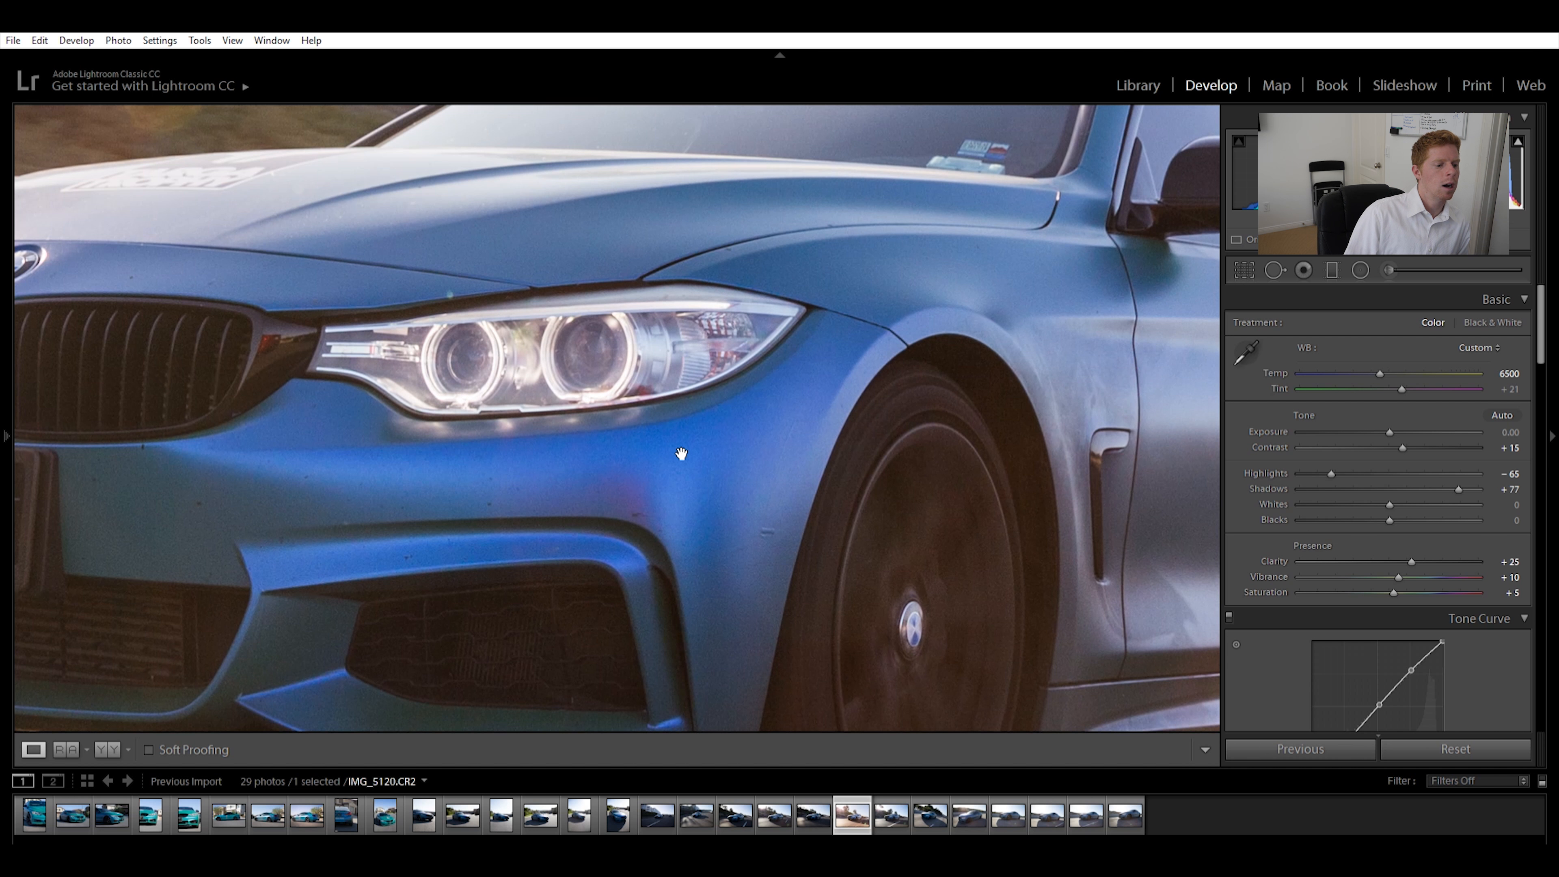
{"action": "left_click", "coordinate": [681, 453]}
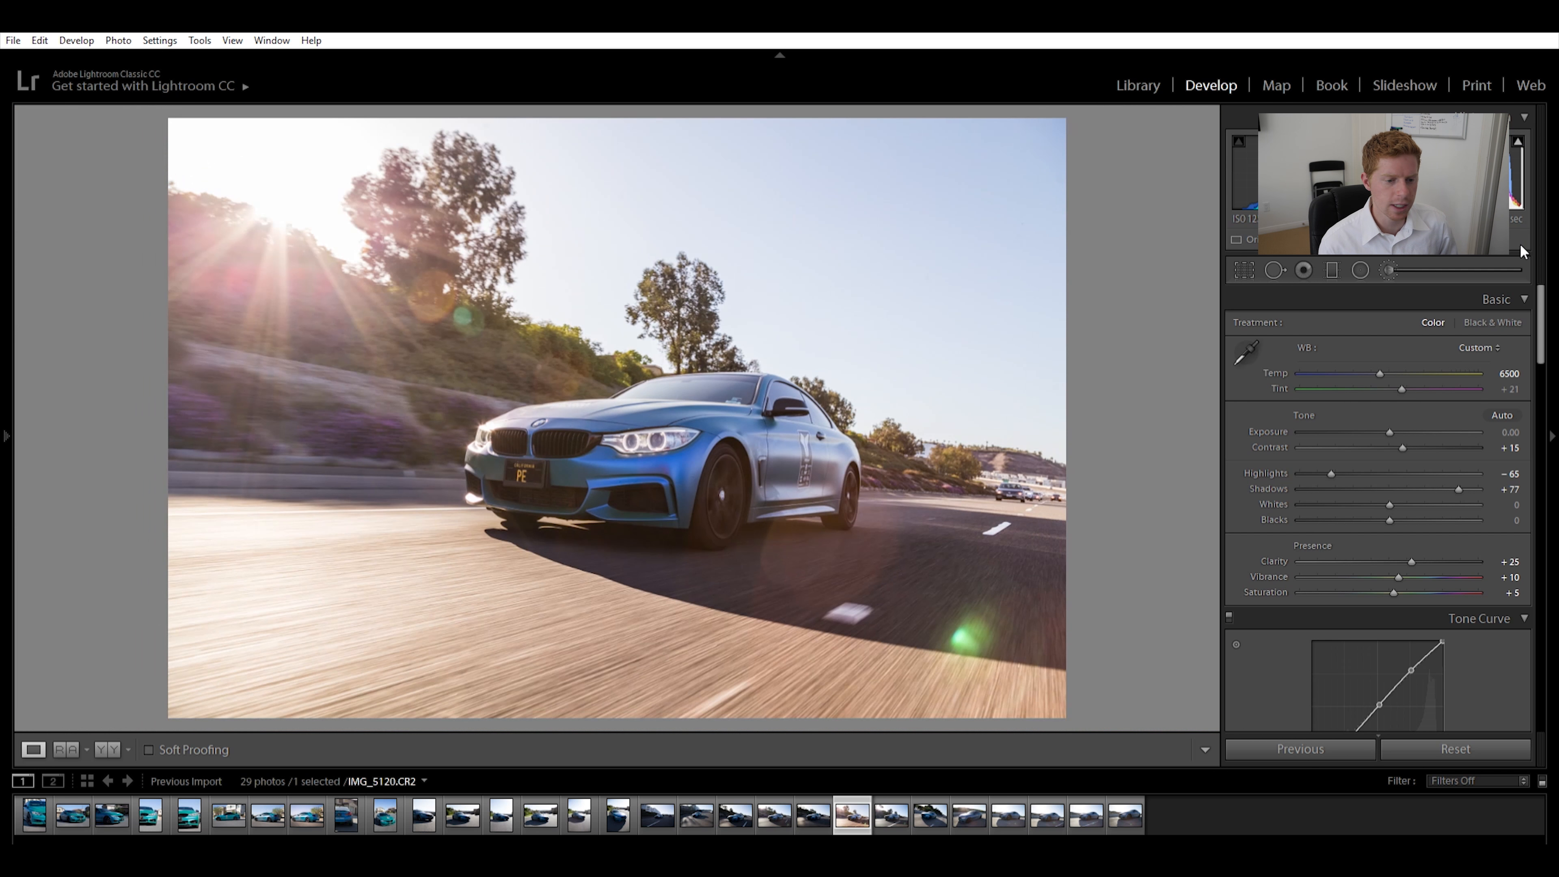
{"action": "left_click", "coordinate": [1398, 263]}
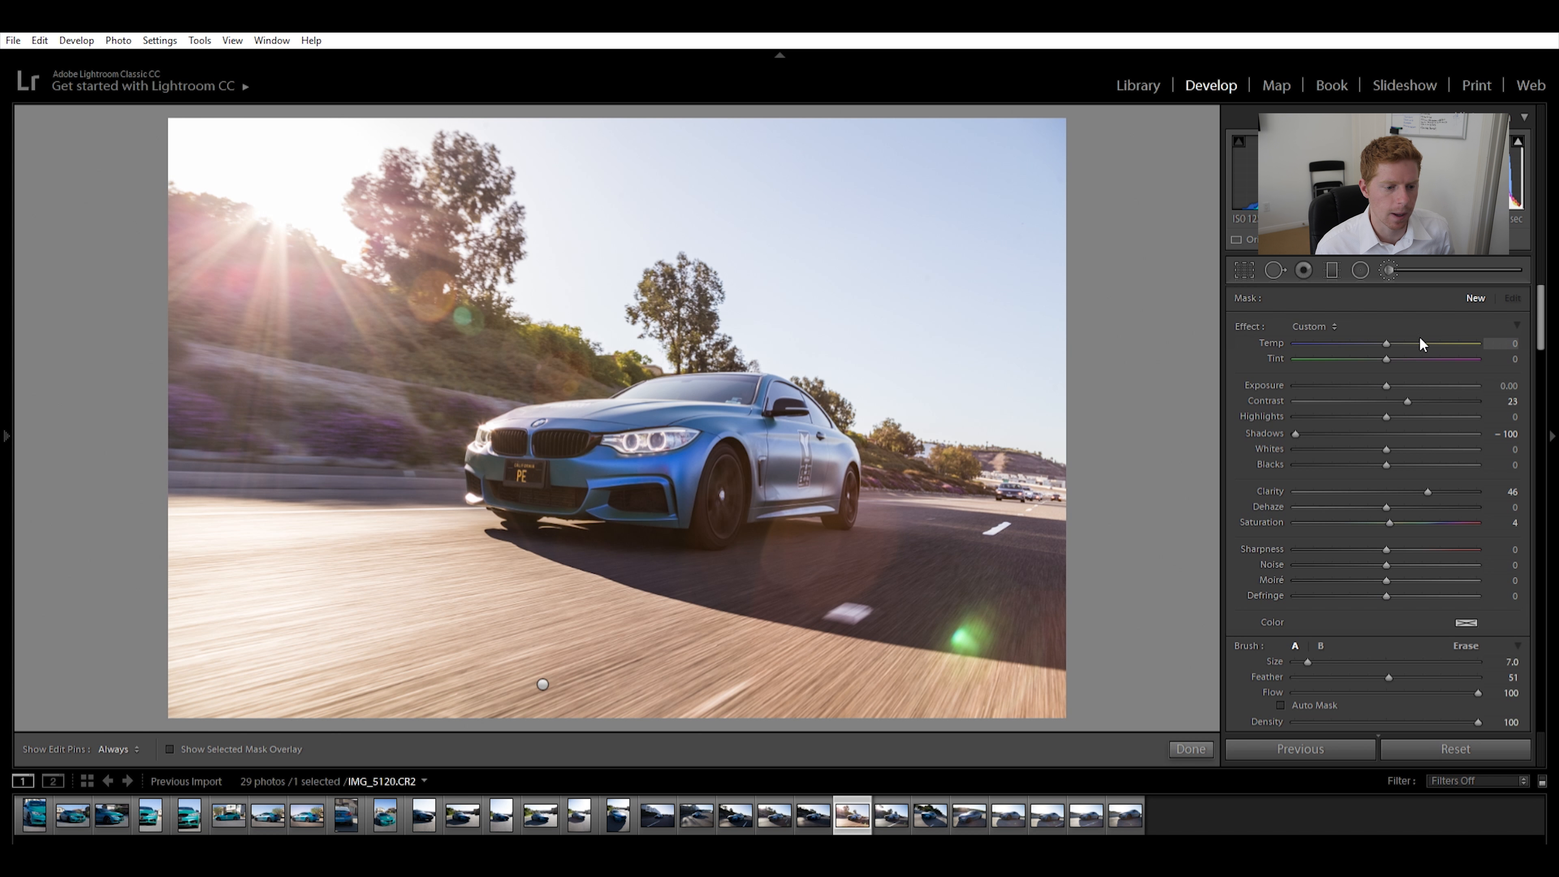
{"action": "double_click", "coordinate": [1249, 326]}
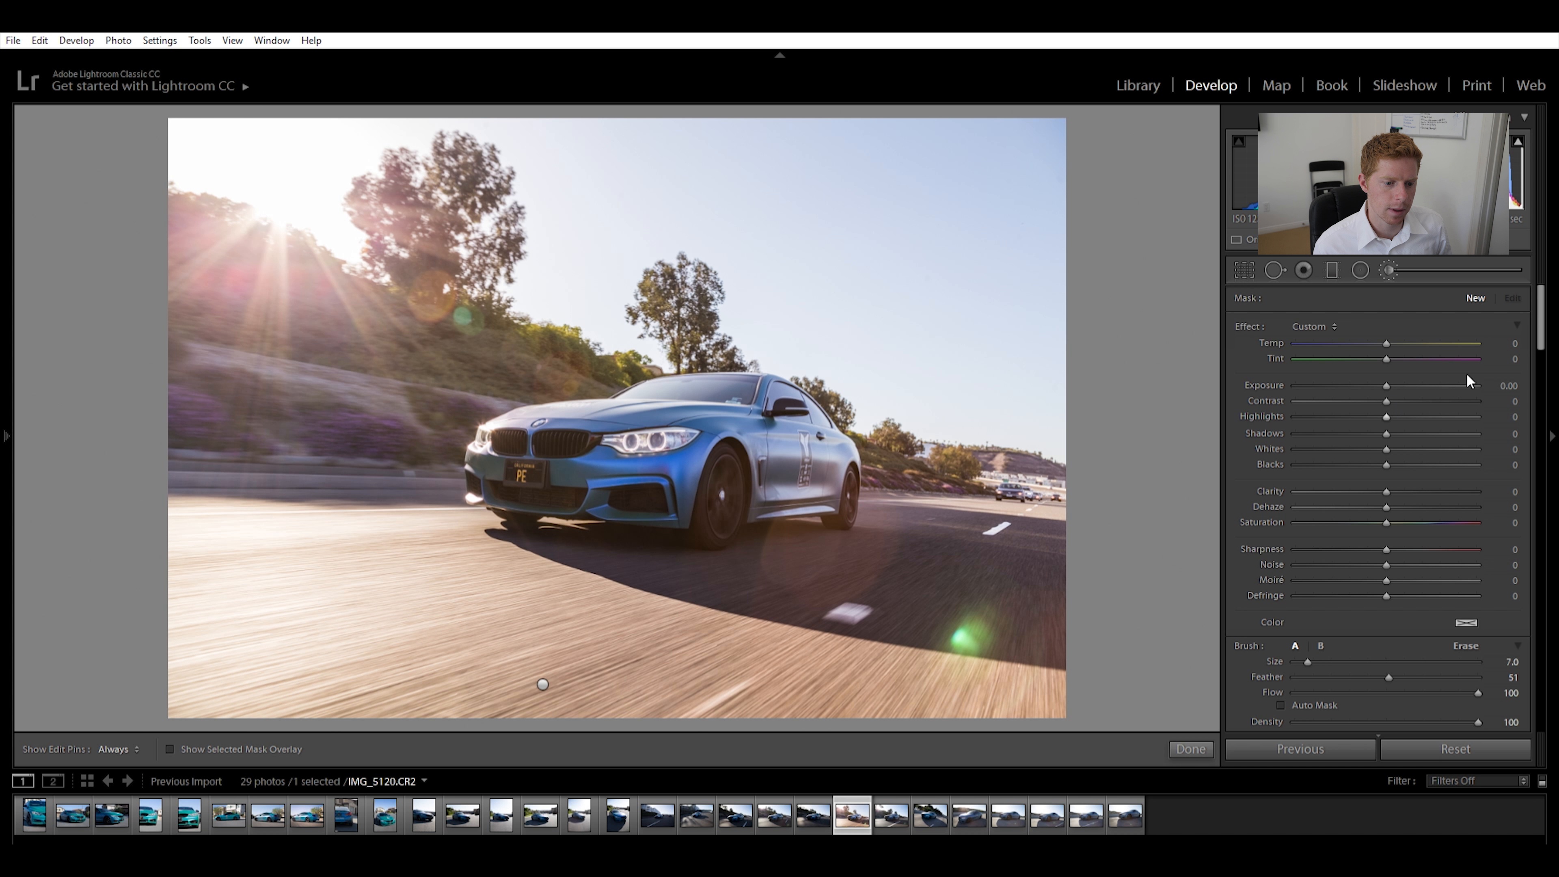
{"action": "left_click", "coordinate": [1502, 382]}
{"action": "type", "text": ".2"}
{"action": "key", "text": "Return"}
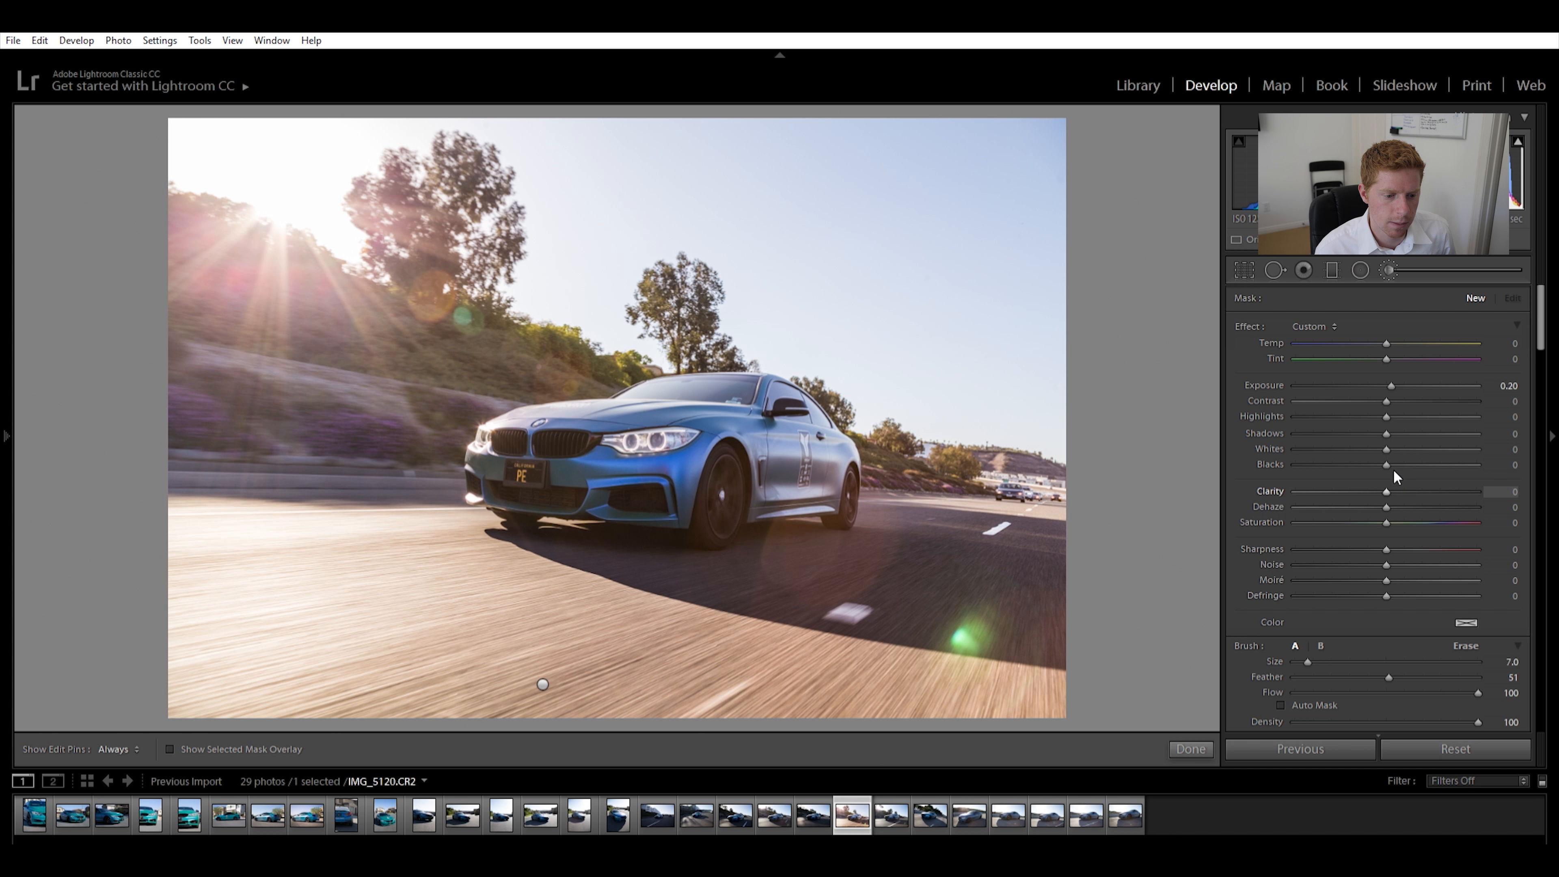
Set the new car brush adjustment's Clarity to 10 and Saturation to 15
{"action": "left_click", "coordinate": [1493, 485]}
{"action": "type", "text": "10"}
{"action": "key", "text": "Return"}
{"action": "left_click", "coordinate": [1508, 519]}
{"action": "type", "text": "15"}
{"action": "key", "text": "Return"}
Paint the brush adjustment over the car's body with a brush size of 8 and a feather of 75
{"action": "scroll", "coordinate": [640, 456], "scroll_direction": "up", "scroll_amount": 1}
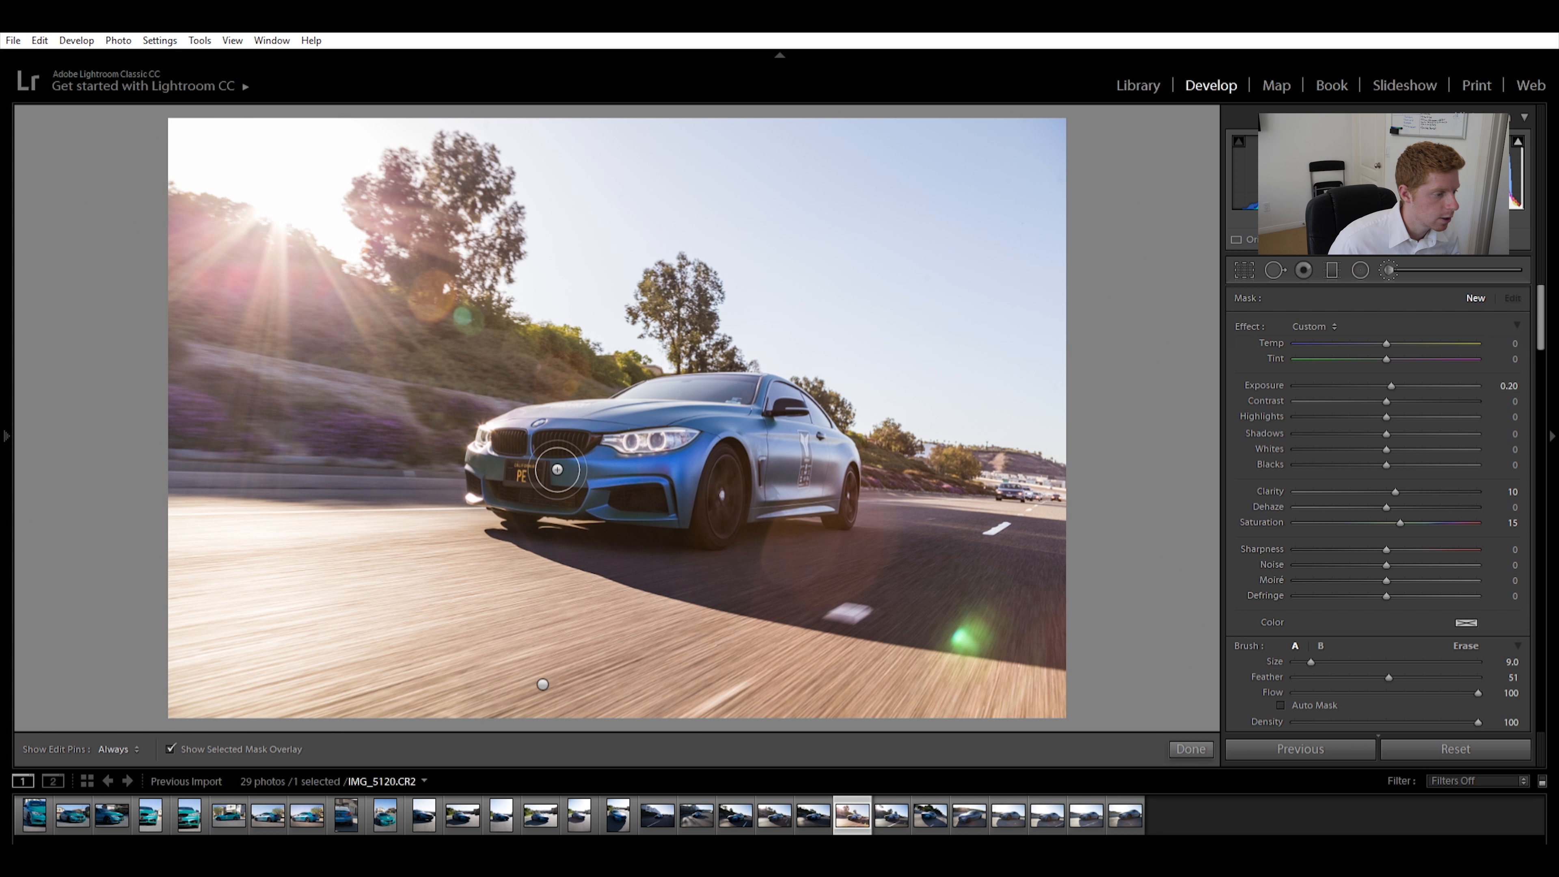
{"action": "left_click_drag", "start_coordinate": [1389, 677], "coordinate": [1435, 658]}
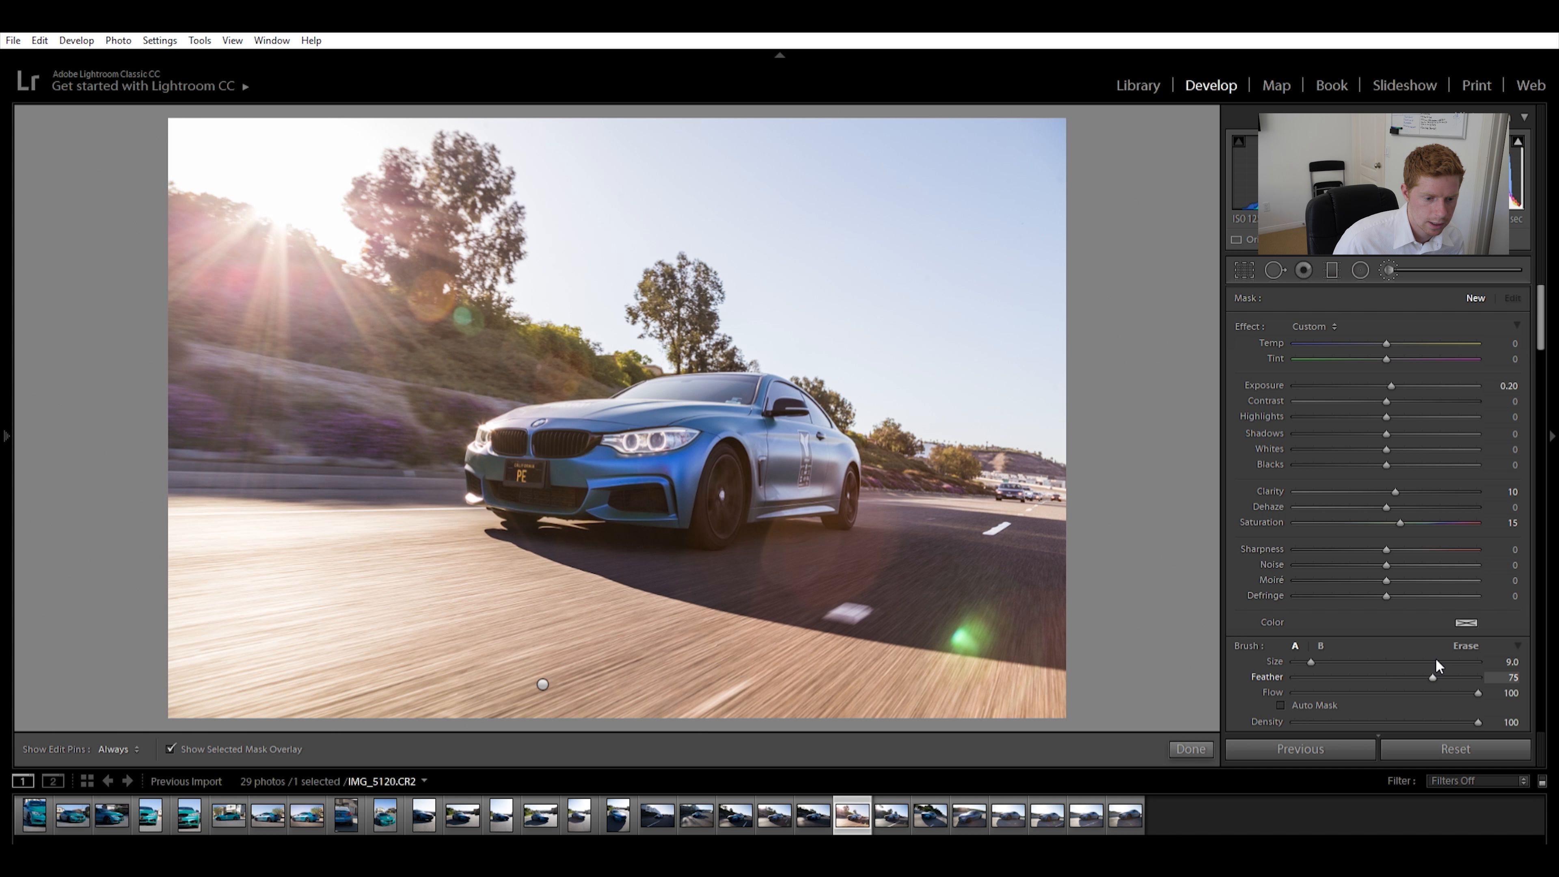
{"action": "scroll", "coordinate": [550, 472], "scroll_direction": "down", "scroll_amount": 1}
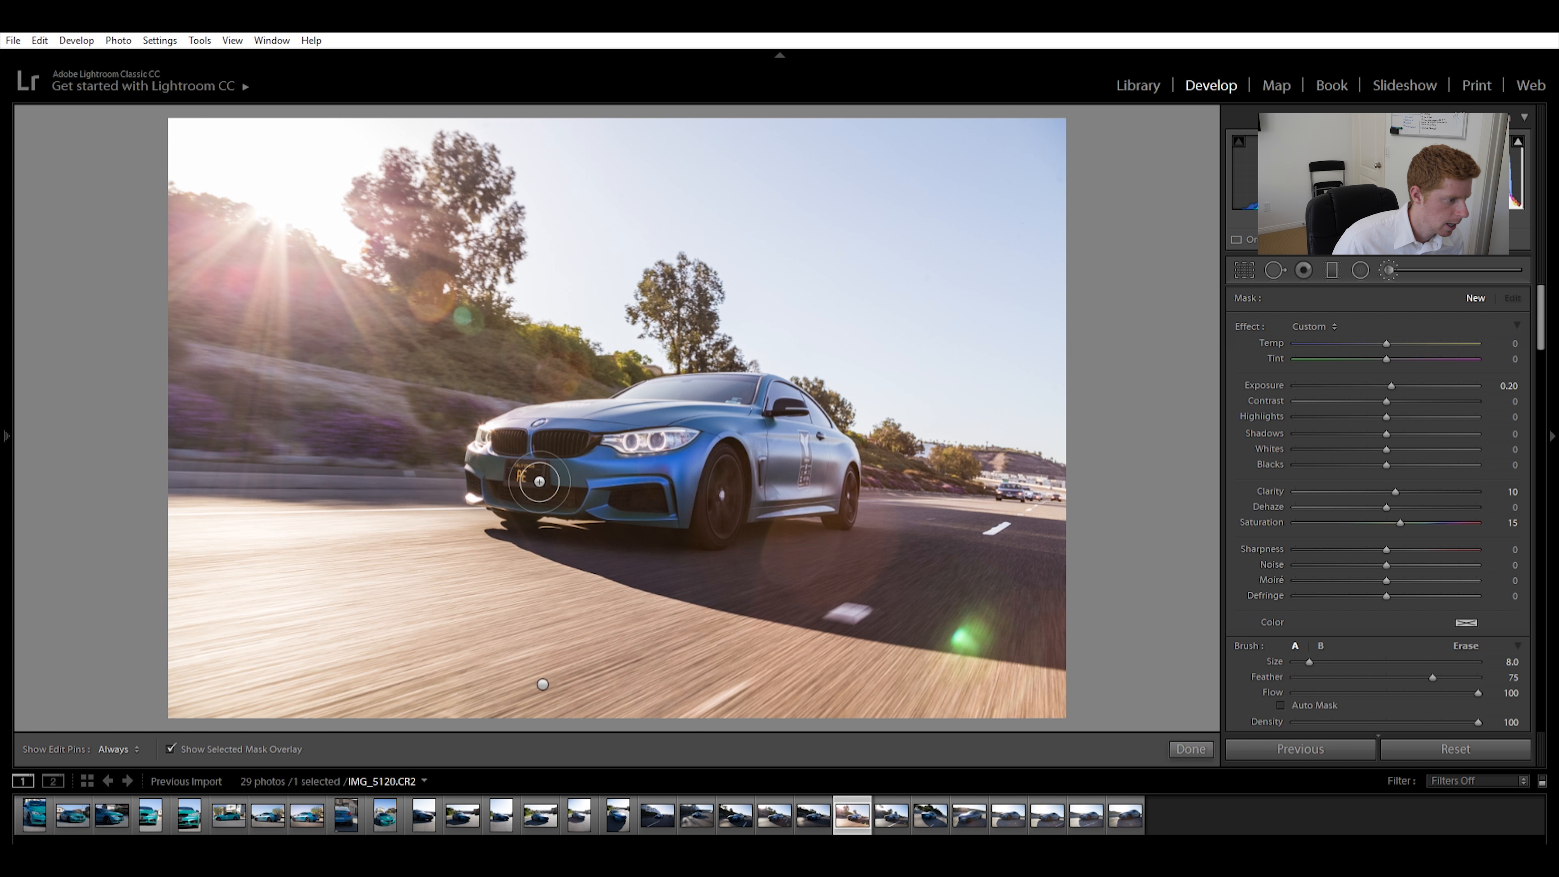
{"action": "key", "text": "h"}
{"action": "mouse_move", "coordinate": [534, 489]}
{"action": "left_mouse_down"}
{"action": "mouse_move", "coordinate": [574, 450]}
{"action": "mouse_move", "coordinate": [793, 422]}
{"action": "mouse_move", "coordinate": [870, 490]}
{"action": "mouse_move", "coordinate": [620, 464]}
{"action": "mouse_move", "coordinate": [571, 476]}
{"action": "mouse_move", "coordinate": [840, 460]}
{"action": "mouse_move", "coordinate": [857, 479]}
{"action": "mouse_move", "coordinate": [842, 505]}
{"action": "mouse_move", "coordinate": [772, 515]}
{"action": "mouse_move", "coordinate": [515, 501]}
{"action": "mouse_move", "coordinate": [811, 482]}
{"action": "mouse_move", "coordinate": [874, 495]}
{"action": "mouse_move", "coordinate": [727, 452]}
{"action": "mouse_move", "coordinate": [726, 425]}
{"action": "mouse_move", "coordinate": [784, 415]}
{"action": "left_mouse_up"}
{"action": "mouse_move", "coordinate": [688, 425]}
{"action": "left_mouse_down"}
{"action": "mouse_move", "coordinate": [581, 451]}
{"action": "mouse_move", "coordinate": [629, 438]}
{"action": "mouse_move", "coordinate": [789, 480]}
{"action": "left_mouse_up"}
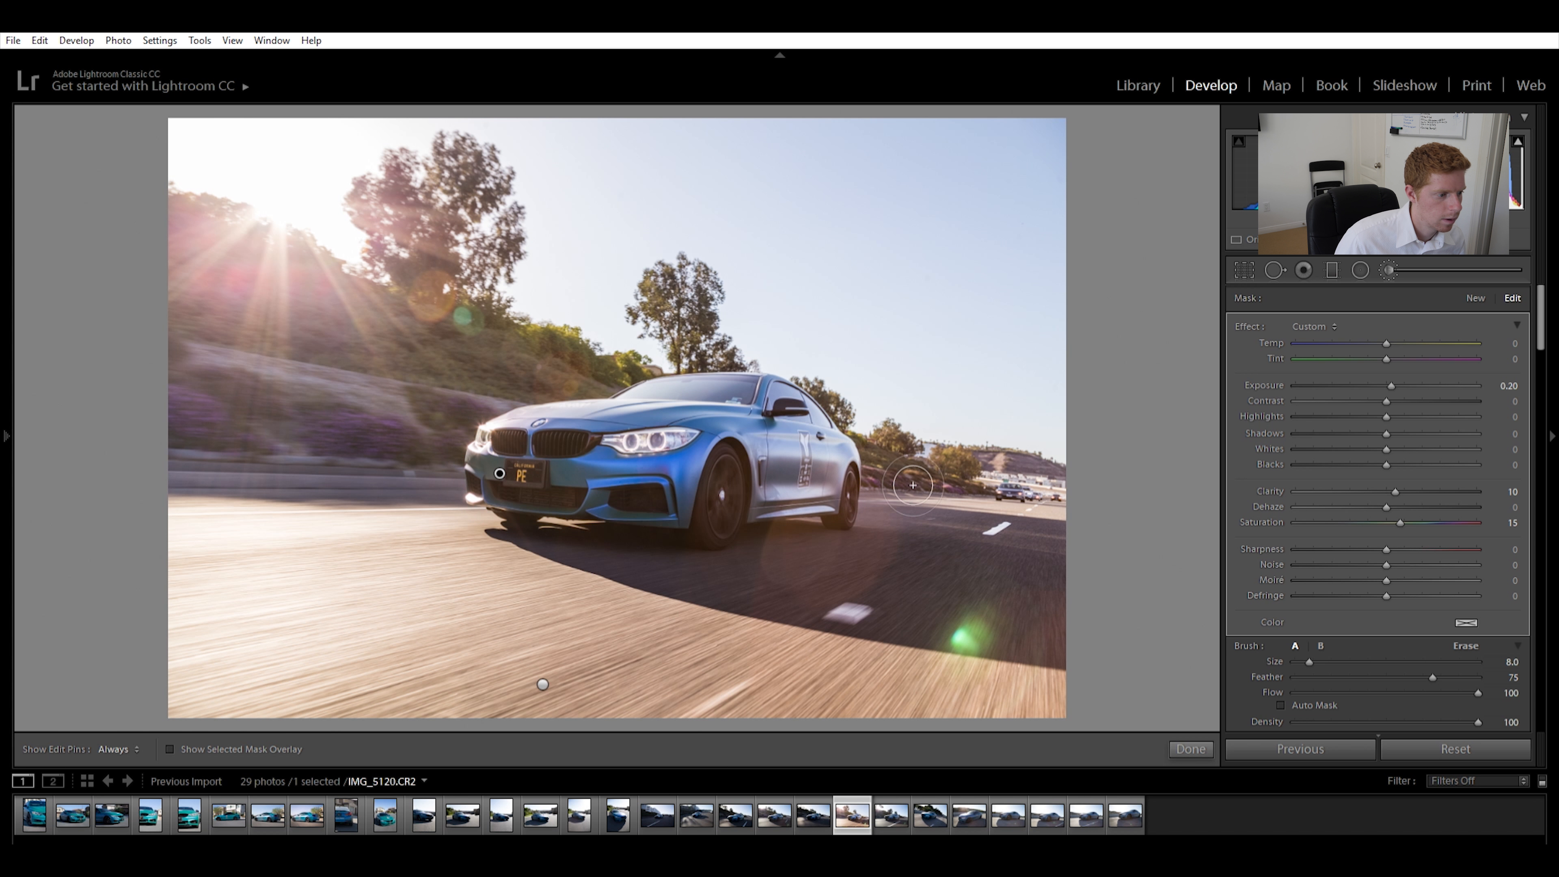
Switch the brush adjustments off and on to compare their effect on the car
{"action": "scroll", "coordinate": [1522, 369], "scroll_direction": "down", "scroll_amount": 5}
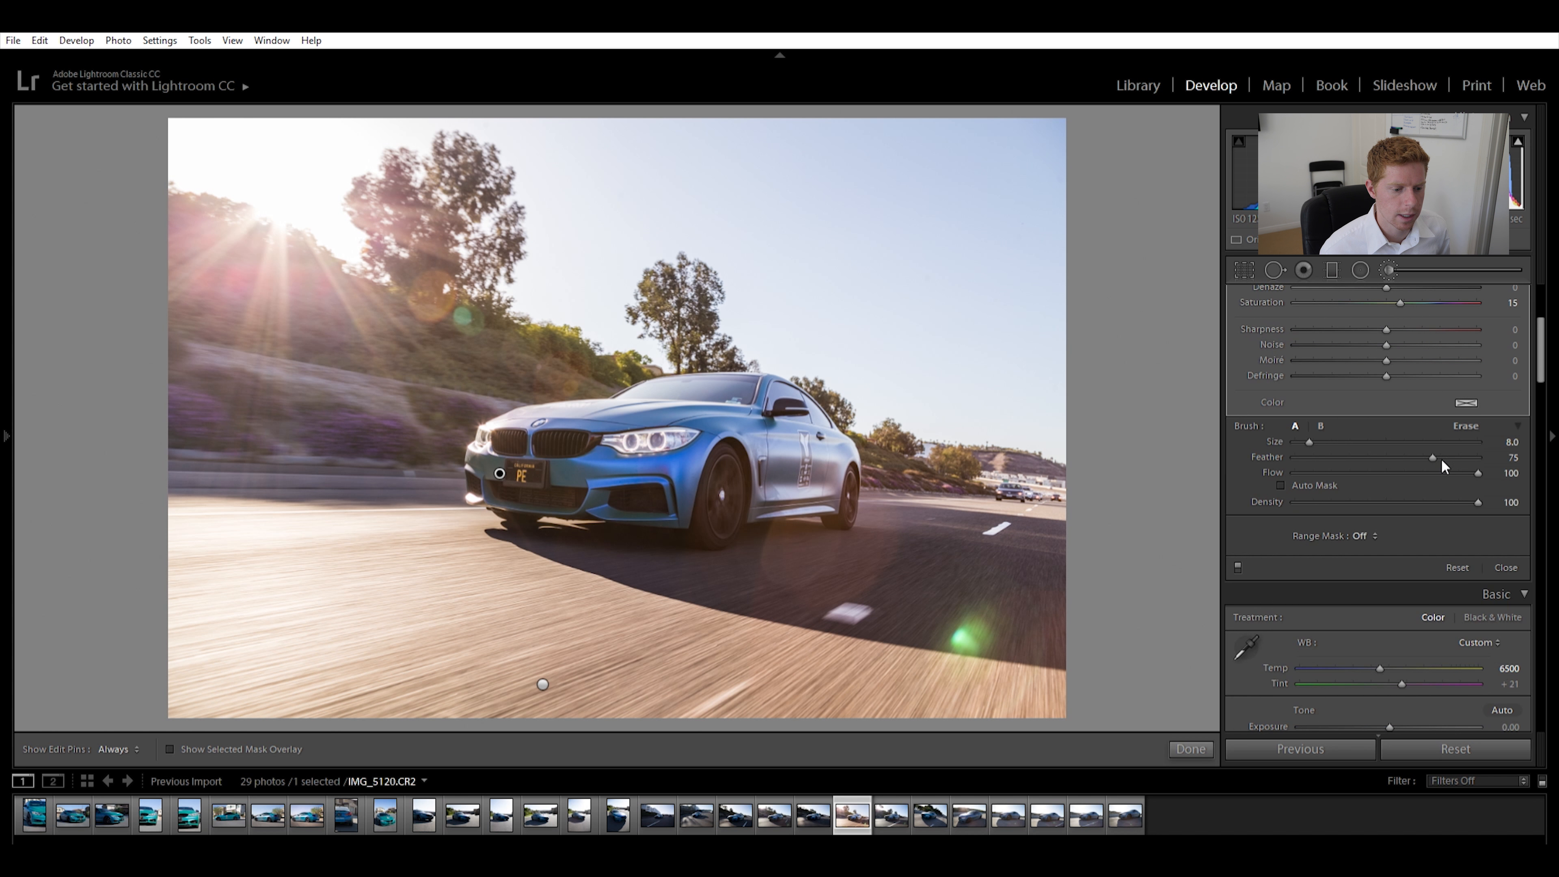
{"action": "left_click", "coordinate": [1236, 554]}
{"action": "left_click", "coordinate": [1237, 554]}
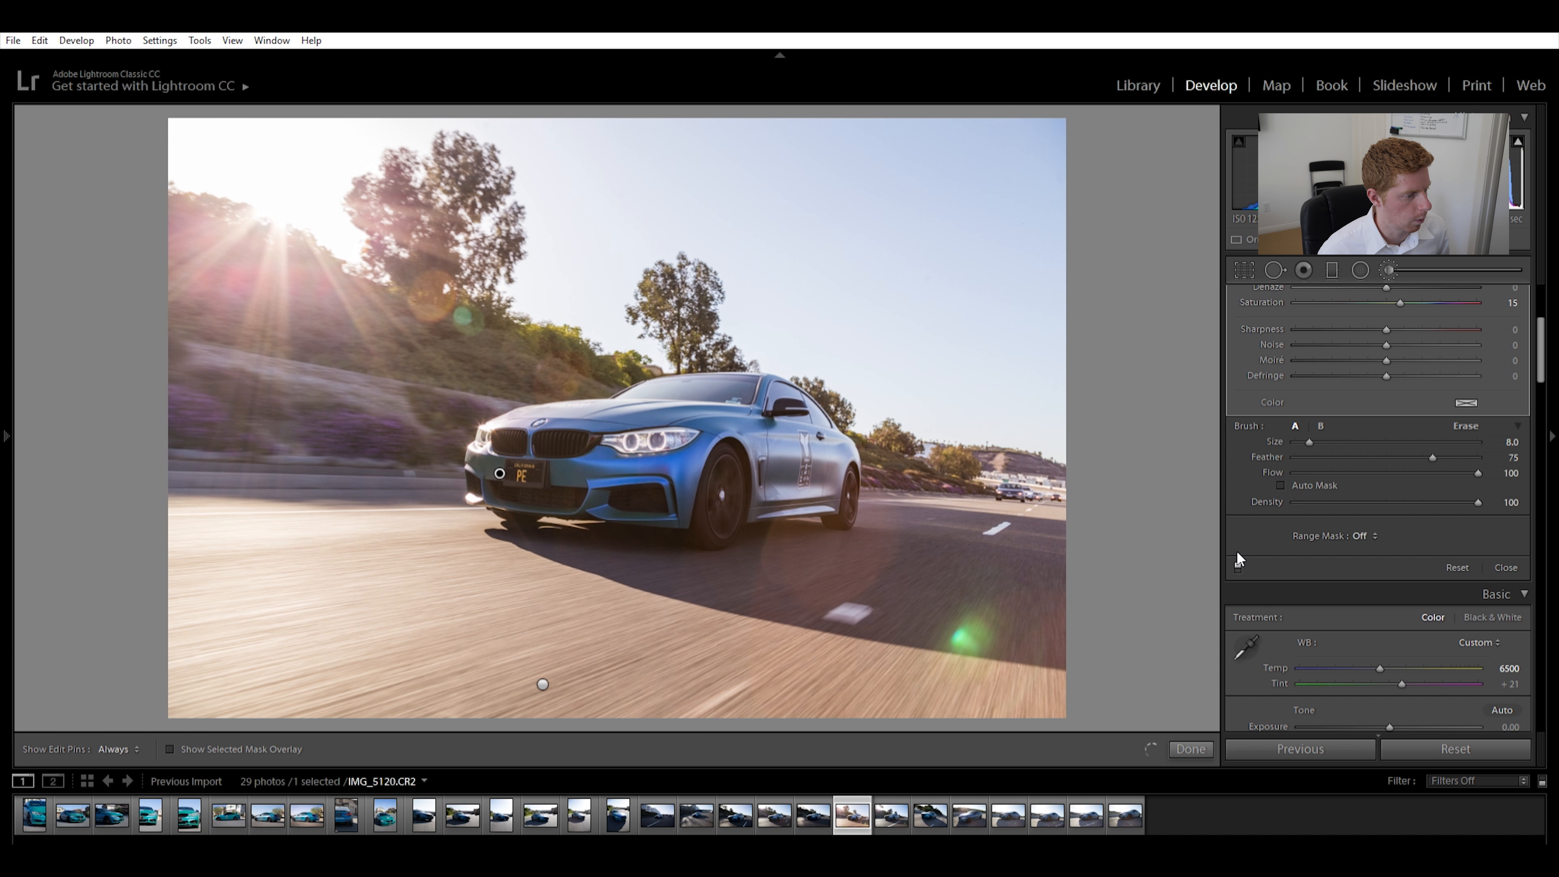
{"action": "left_click", "coordinate": [1236, 553]}
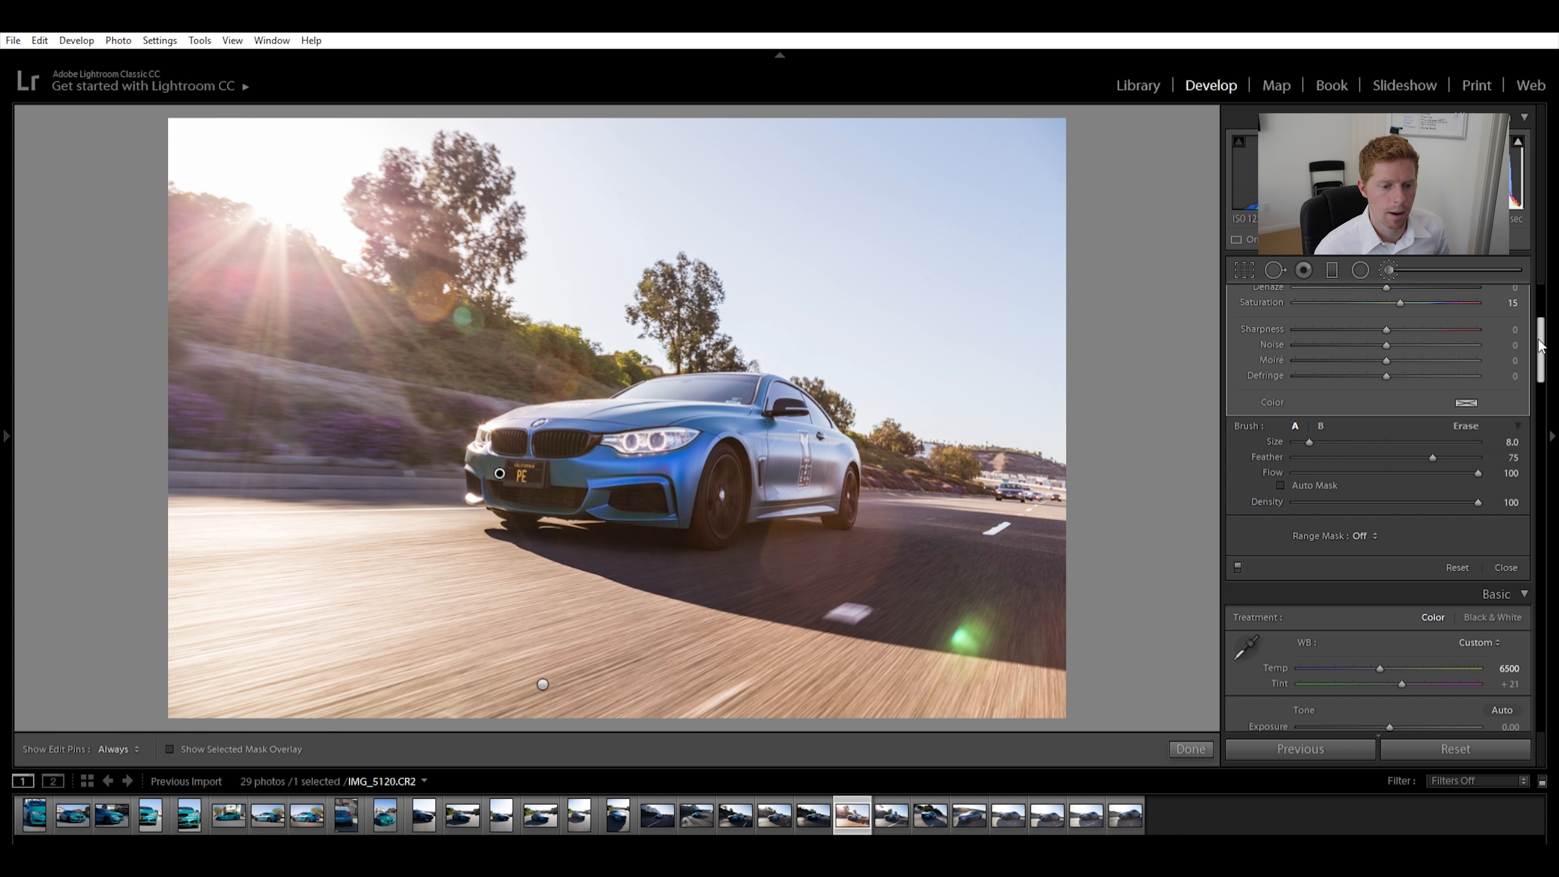
Set the car brush adjustment's Shadows to 18 and Blacks to -5, and reset Temp after trying -30
{"action": "left_click_drag", "start_coordinate": [1542, 332], "coordinate": [1549, 299]}
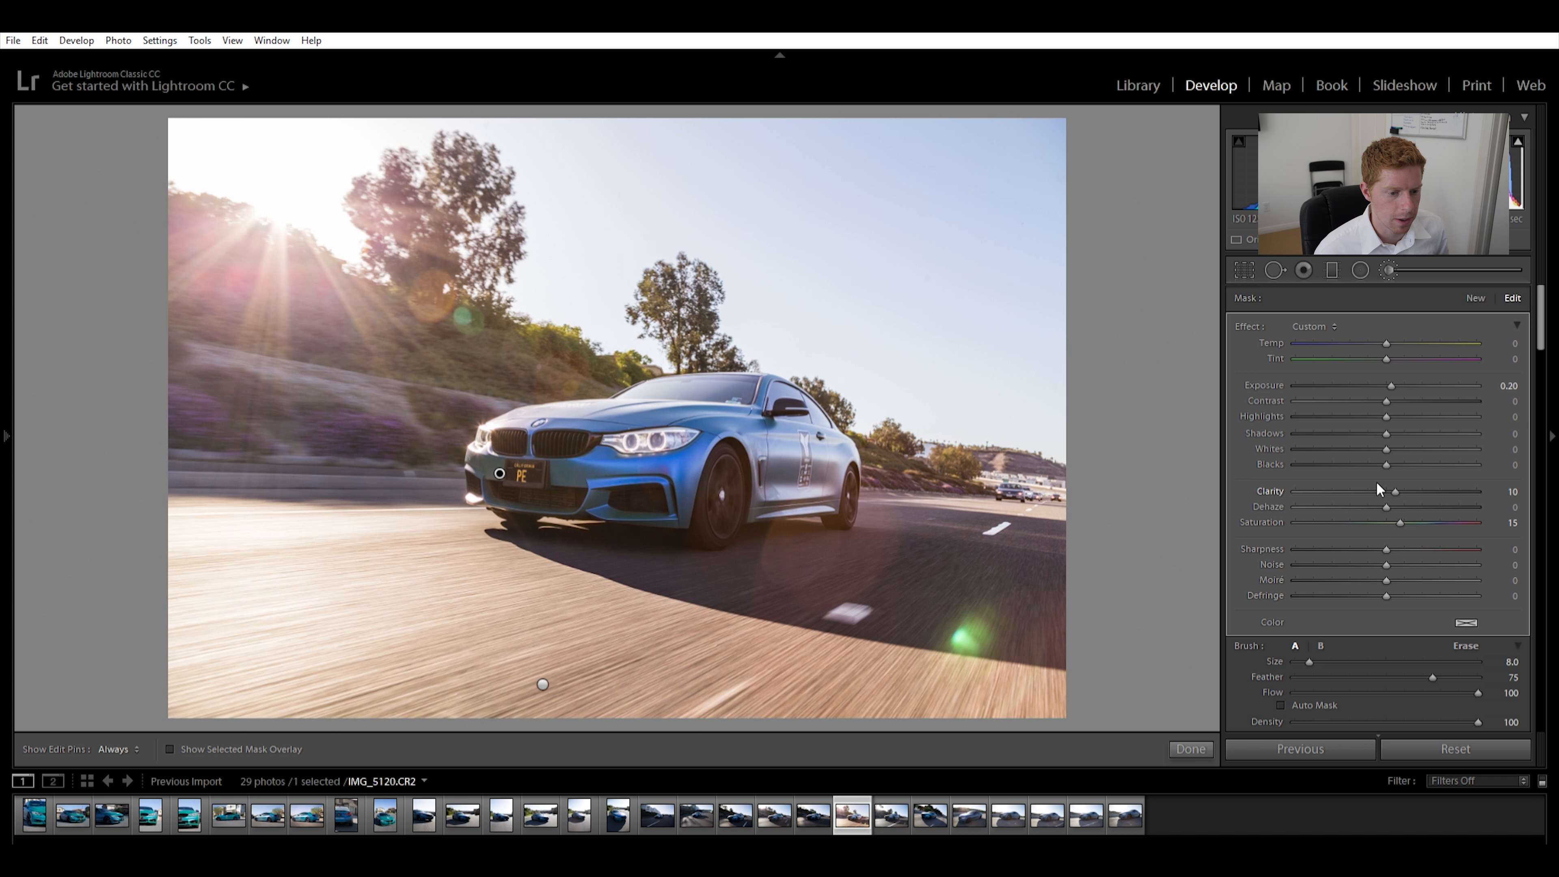
{"action": "mouse_move", "coordinate": [1411, 421]}
{"action": "left_mouse_down"}
{"action": "mouse_move", "coordinate": [1441, 424]}
{"action": "mouse_move", "coordinate": [1390, 419]}
{"action": "mouse_move", "coordinate": [1477, 419]}
{"action": "left_mouse_up"}
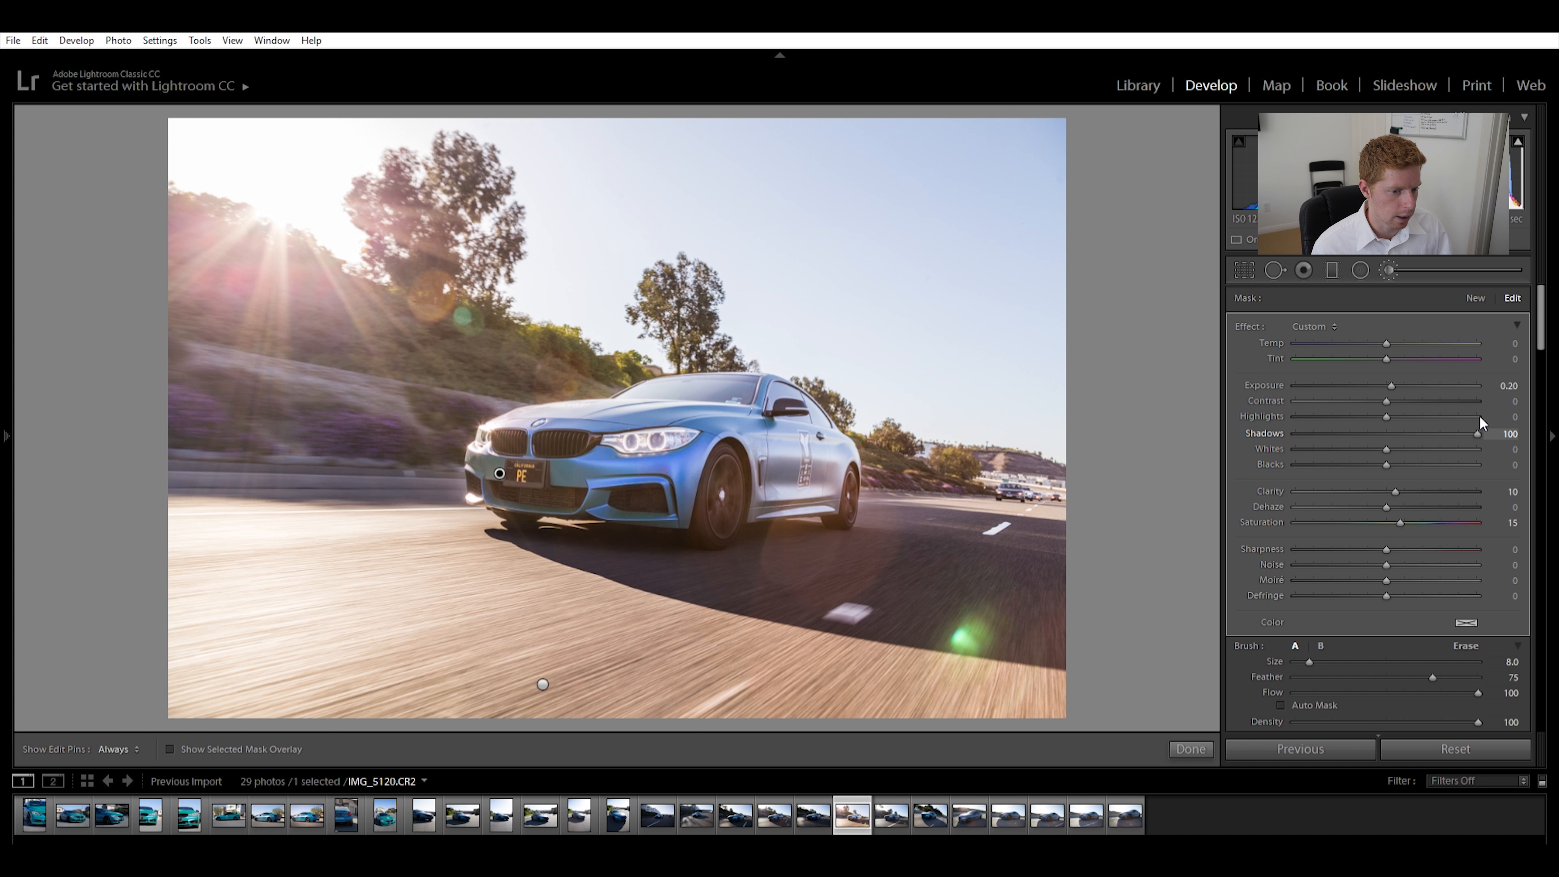
{"action": "mouse_move", "coordinate": [1396, 422]}
{"action": "left_mouse_down"}
{"action": "mouse_move", "coordinate": [1378, 423]}
{"action": "mouse_move", "coordinate": [1432, 425]}
{"action": "mouse_move", "coordinate": [1387, 430]}
{"action": "left_mouse_up"}
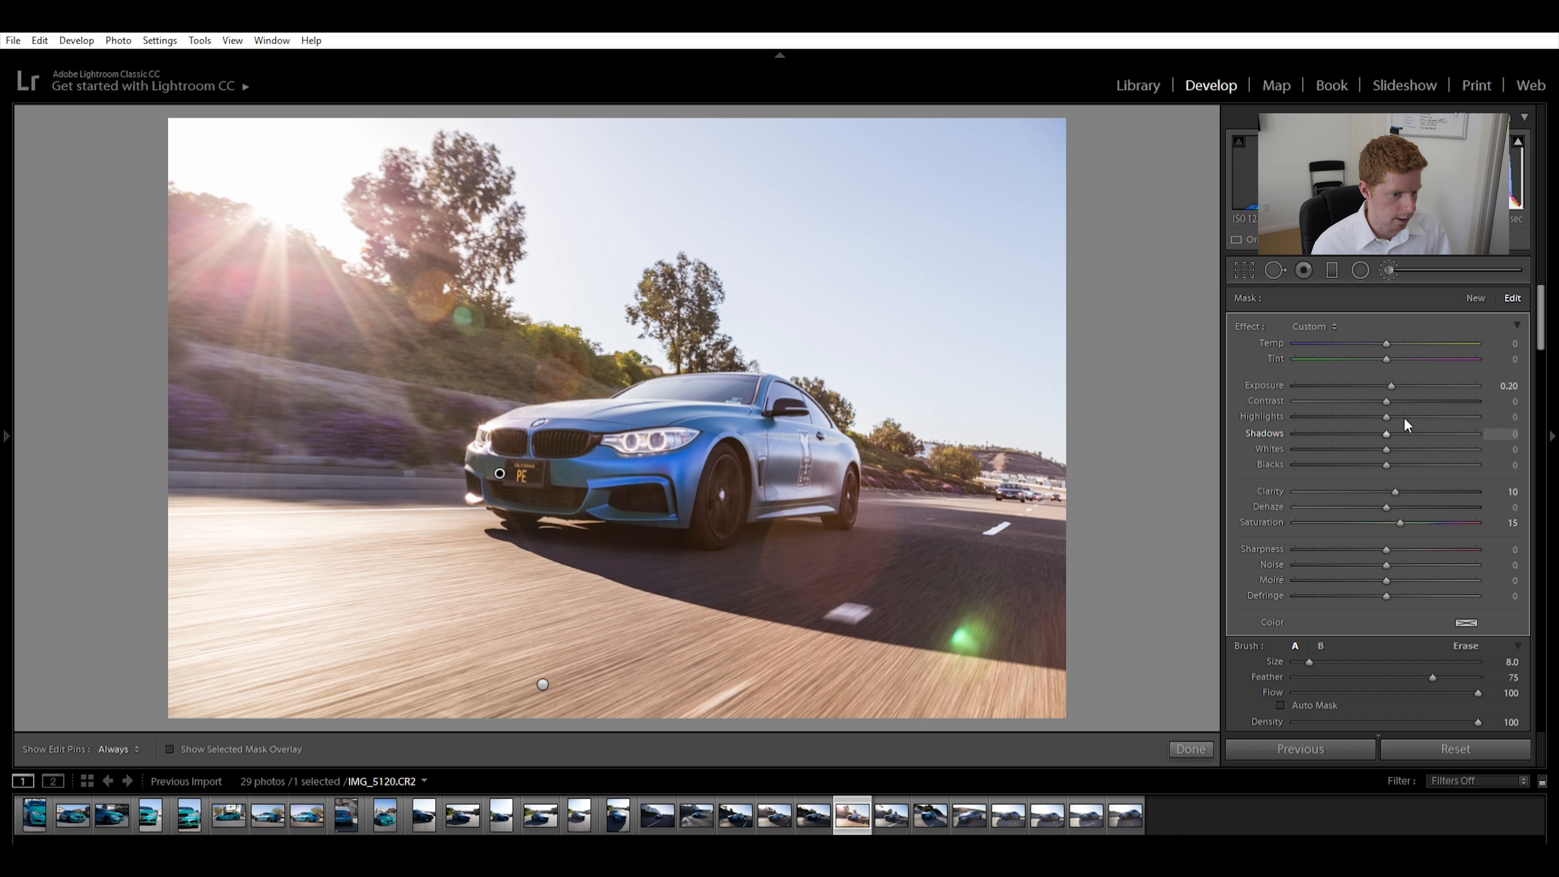
{"action": "left_click", "coordinate": [1404, 419]}
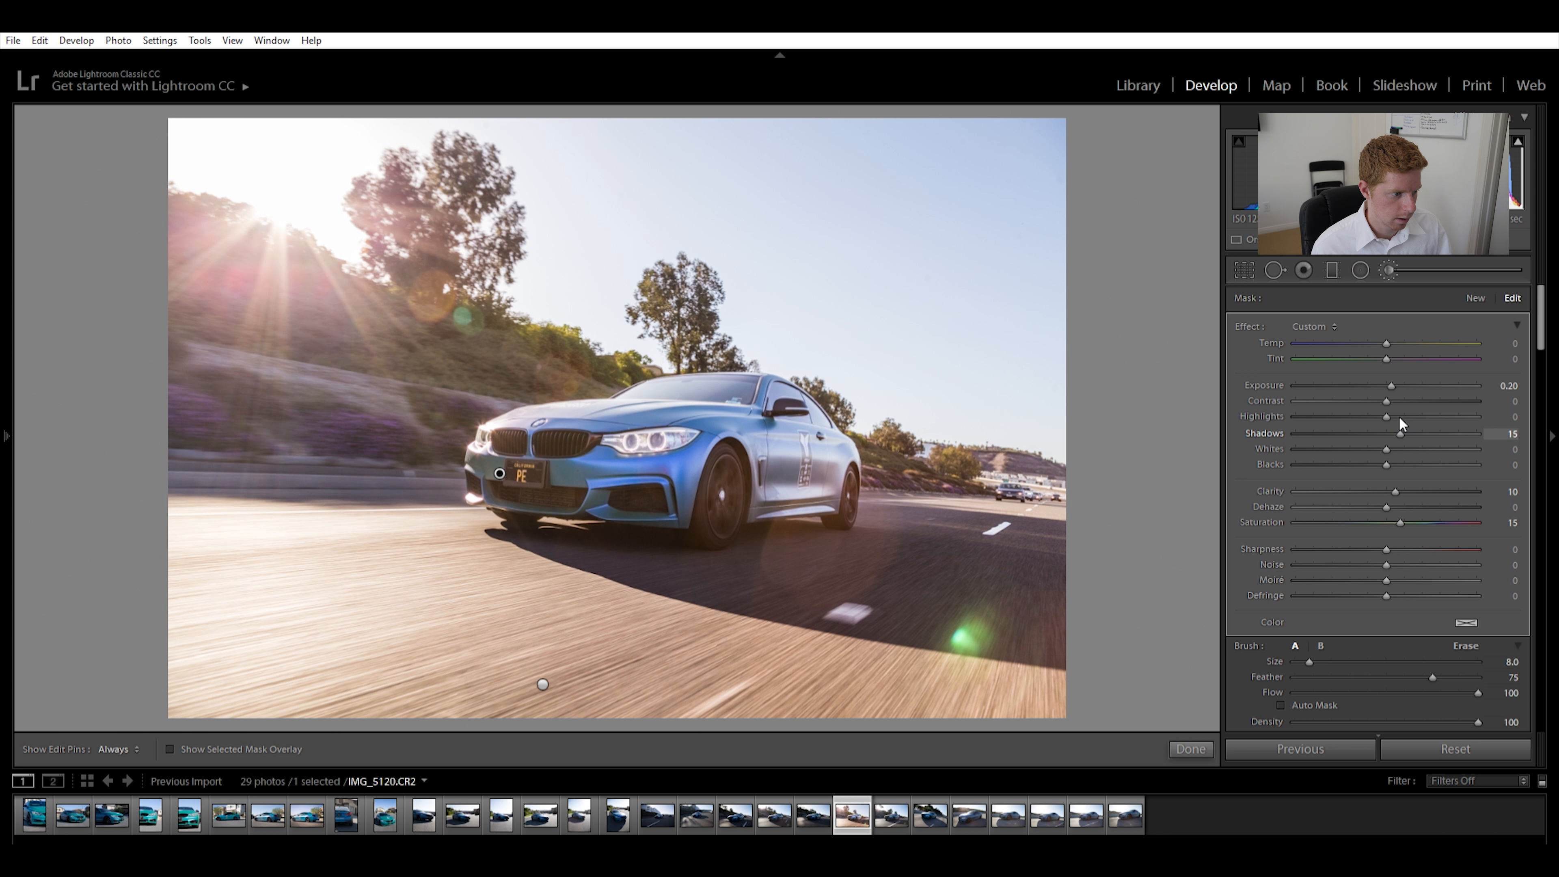
{"action": "left_click_drag", "start_coordinate": [1400, 419], "coordinate": [1402, 418]}
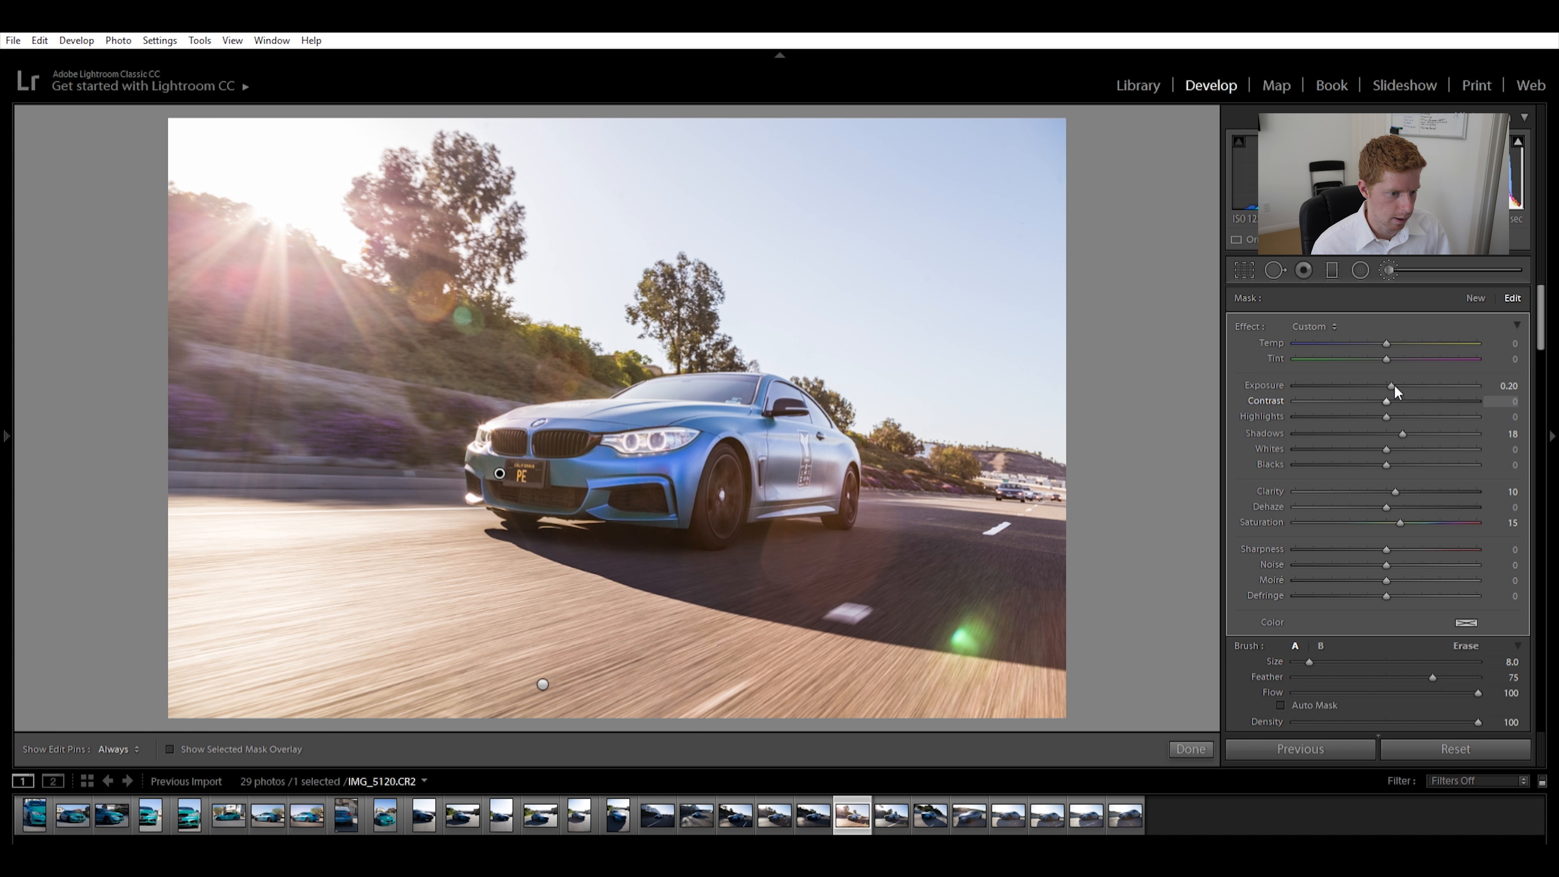
{"action": "left_click", "coordinate": [1374, 449]}
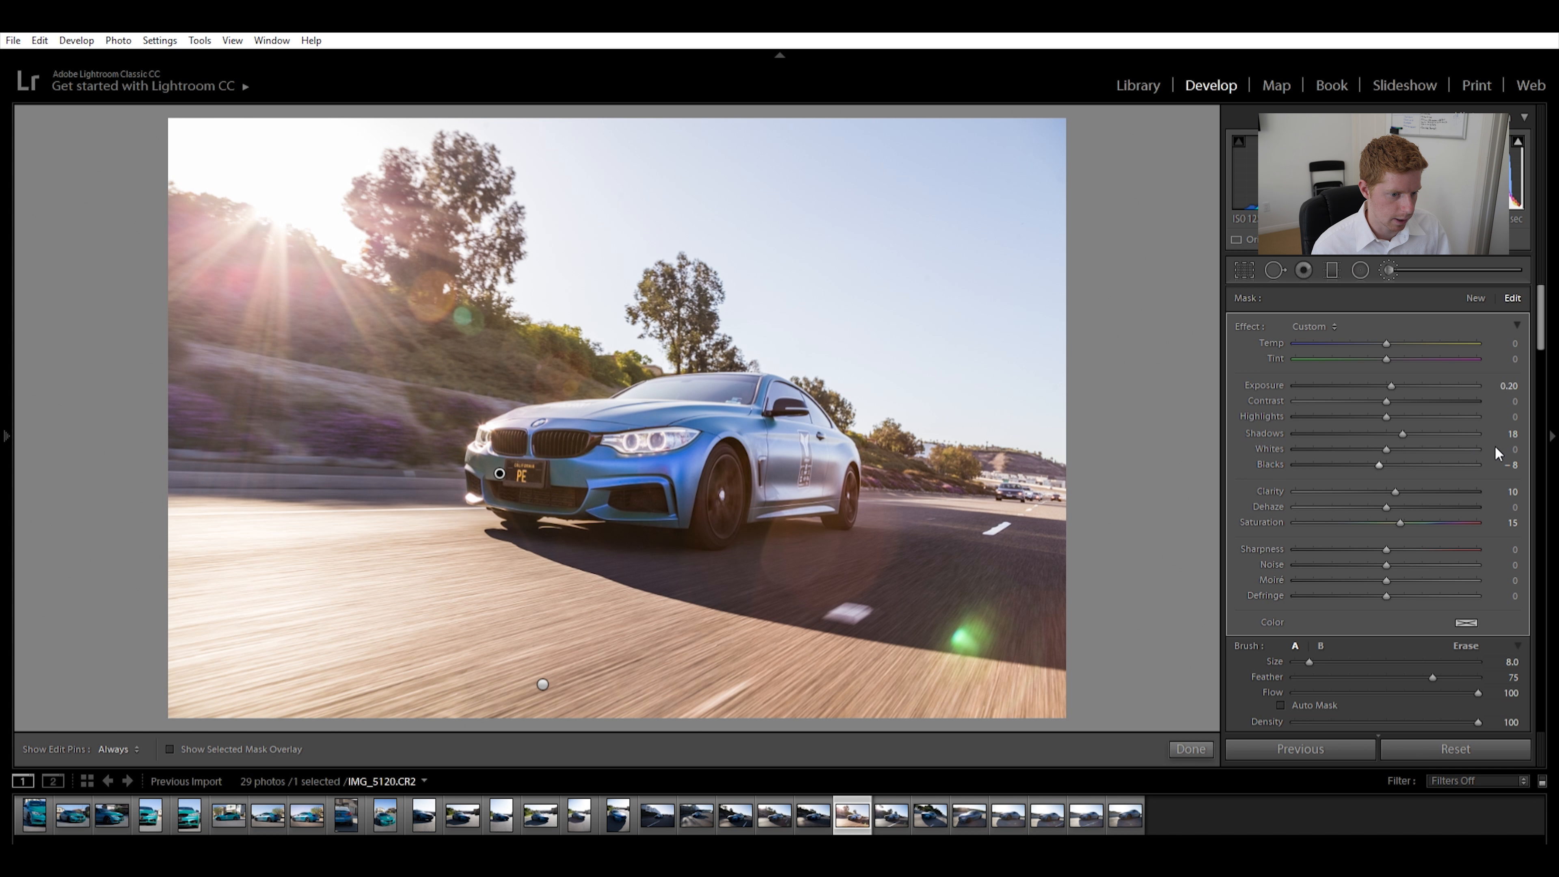
{"action": "type", "text": "- 5"}
{"action": "key", "text": "Return"}
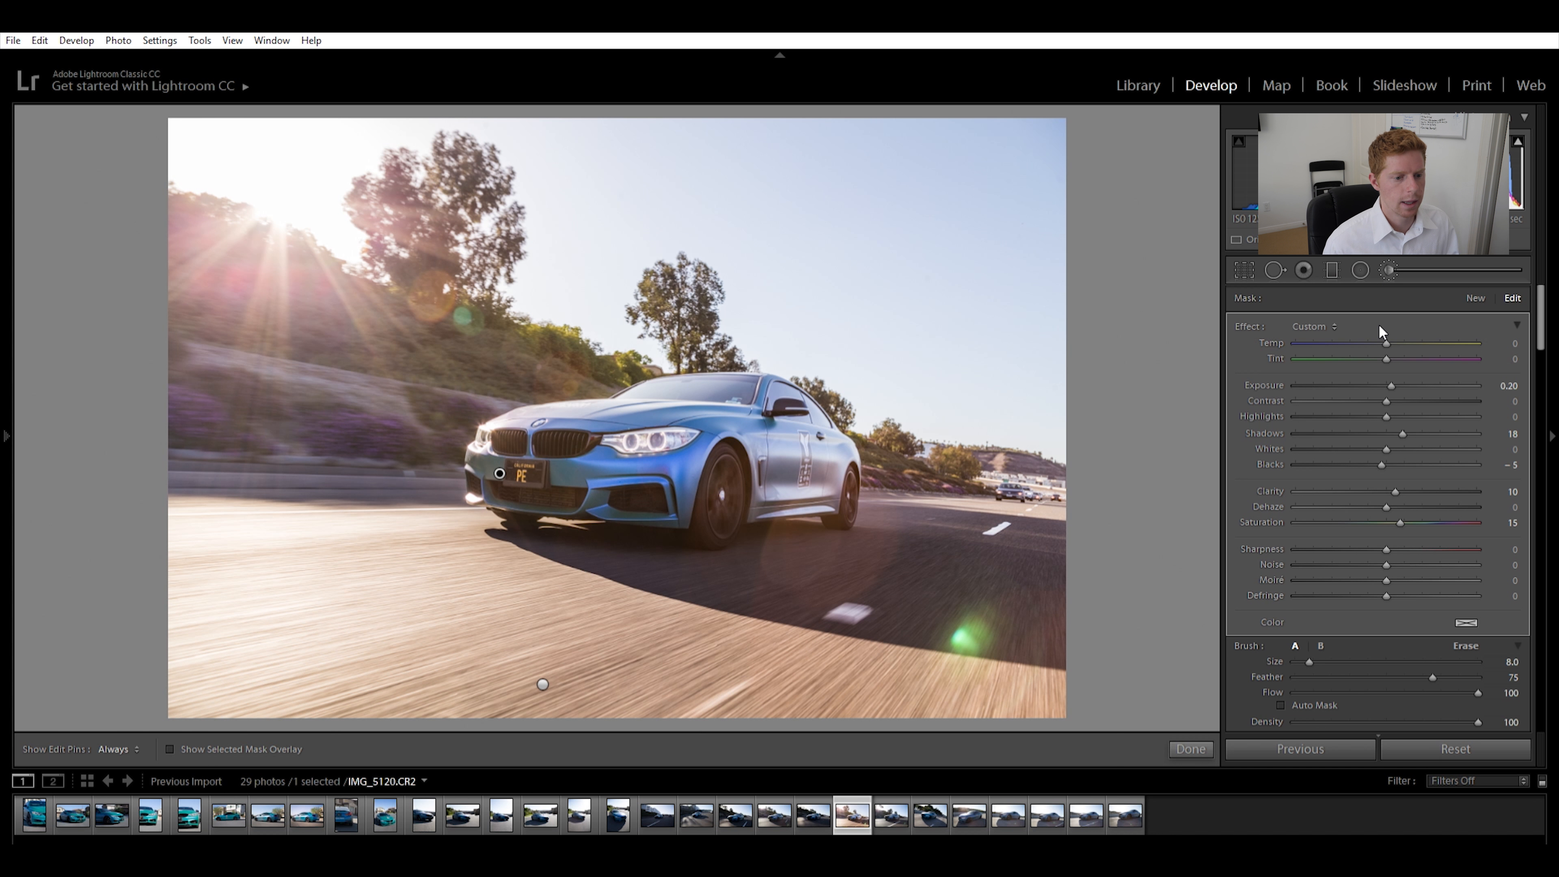
{"action": "left_click_drag", "start_coordinate": [1386, 325], "coordinate": [1361, 337]}
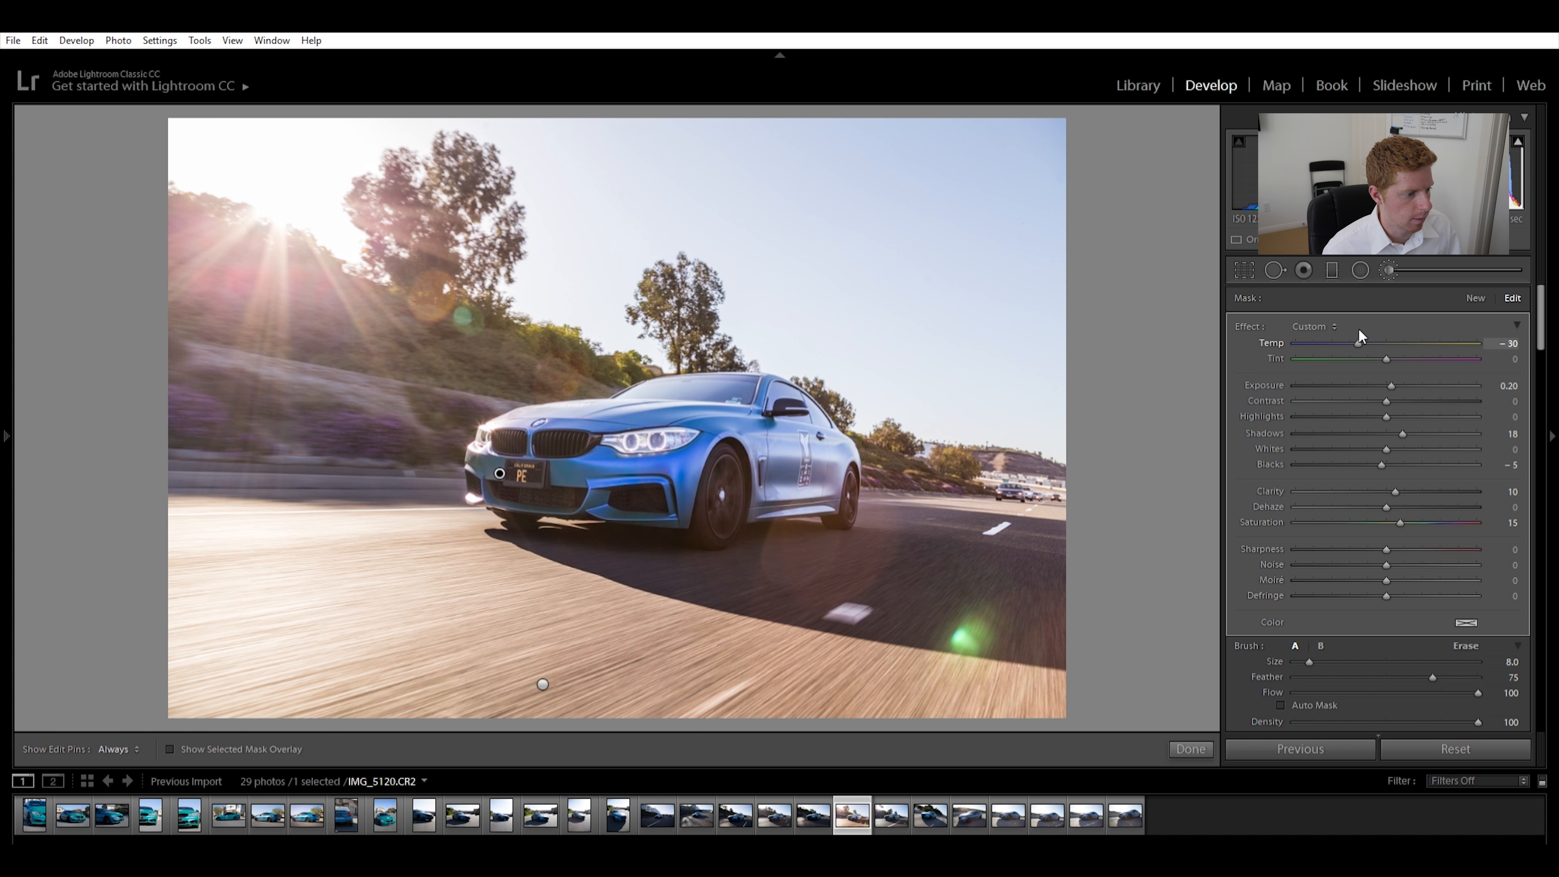
{"action": "double_click", "coordinate": [1359, 337]}
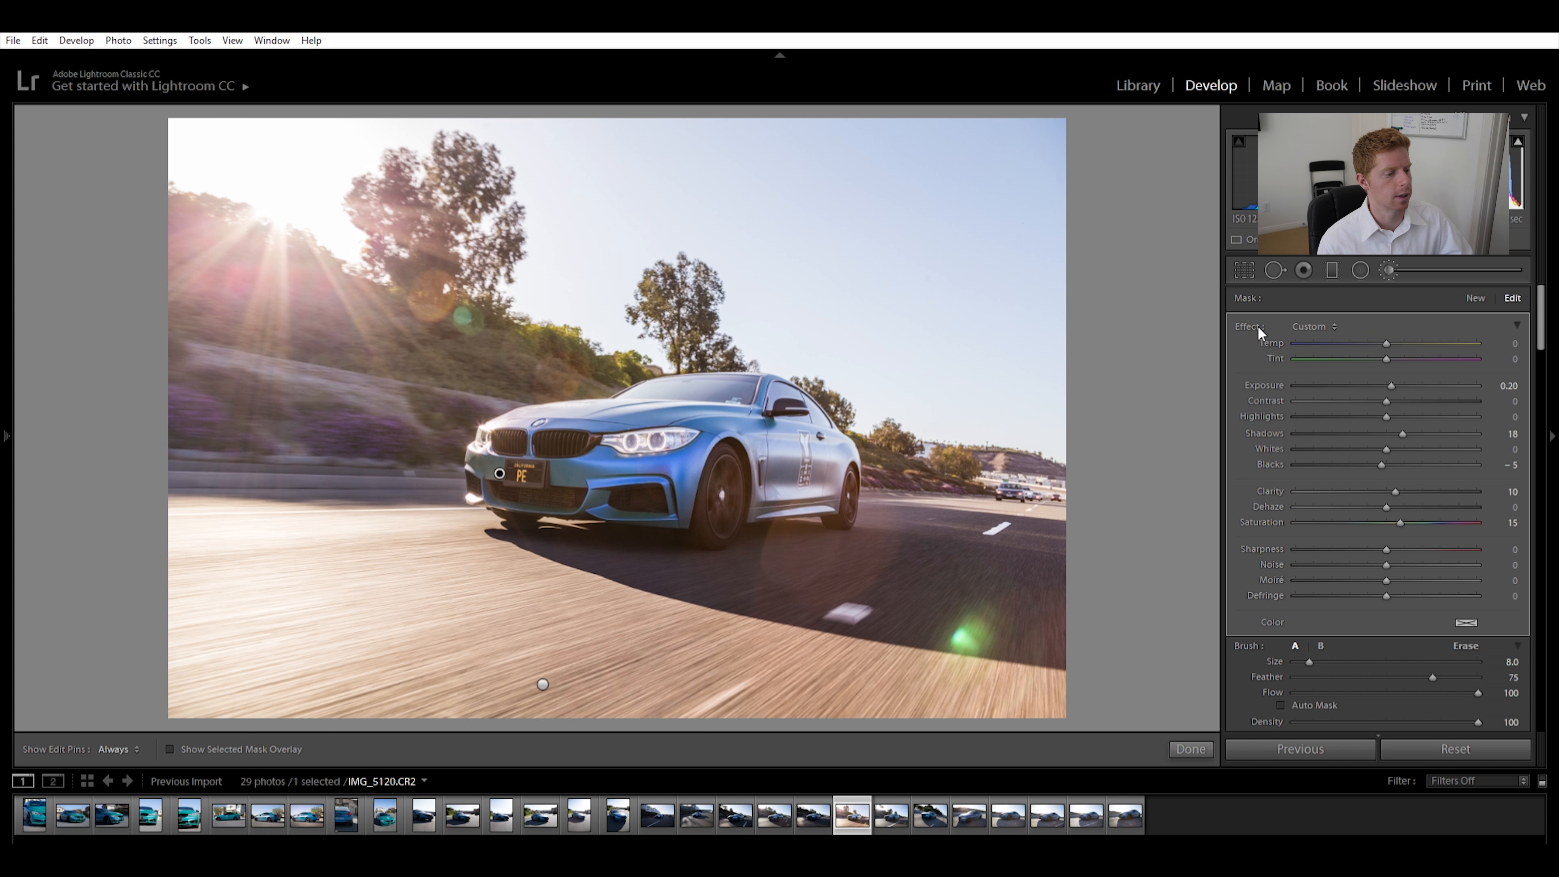
Start a new brush adjustment for the windshield with all effects reset, and set its Exposure to -0.60 and Clarity to -48
{"action": "left_click", "coordinate": [1435, 269]}
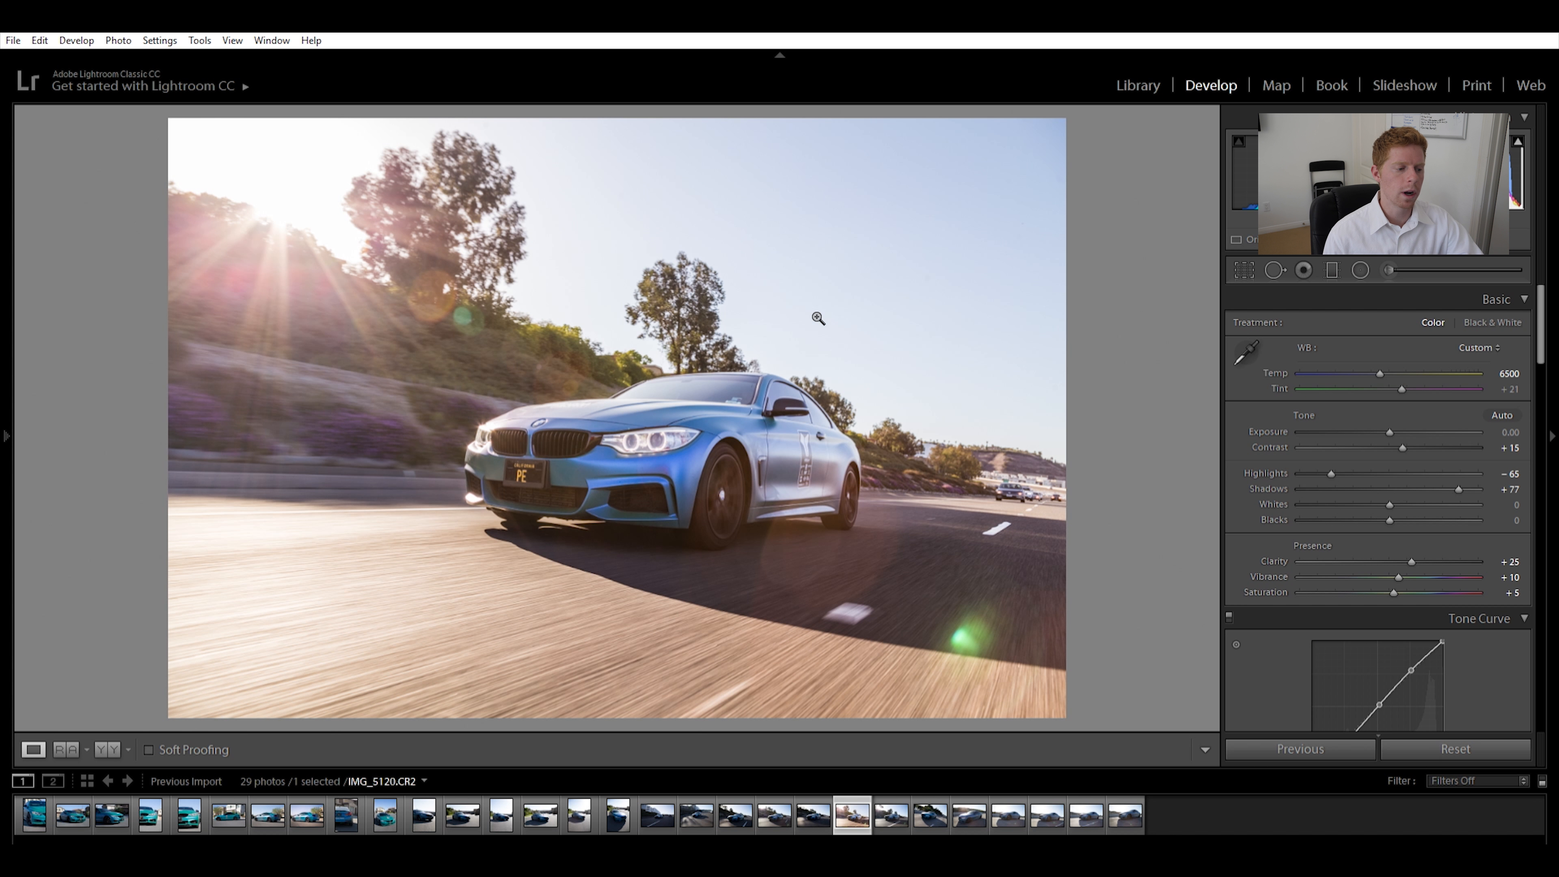
{"action": "left_click", "coordinate": [714, 391]}
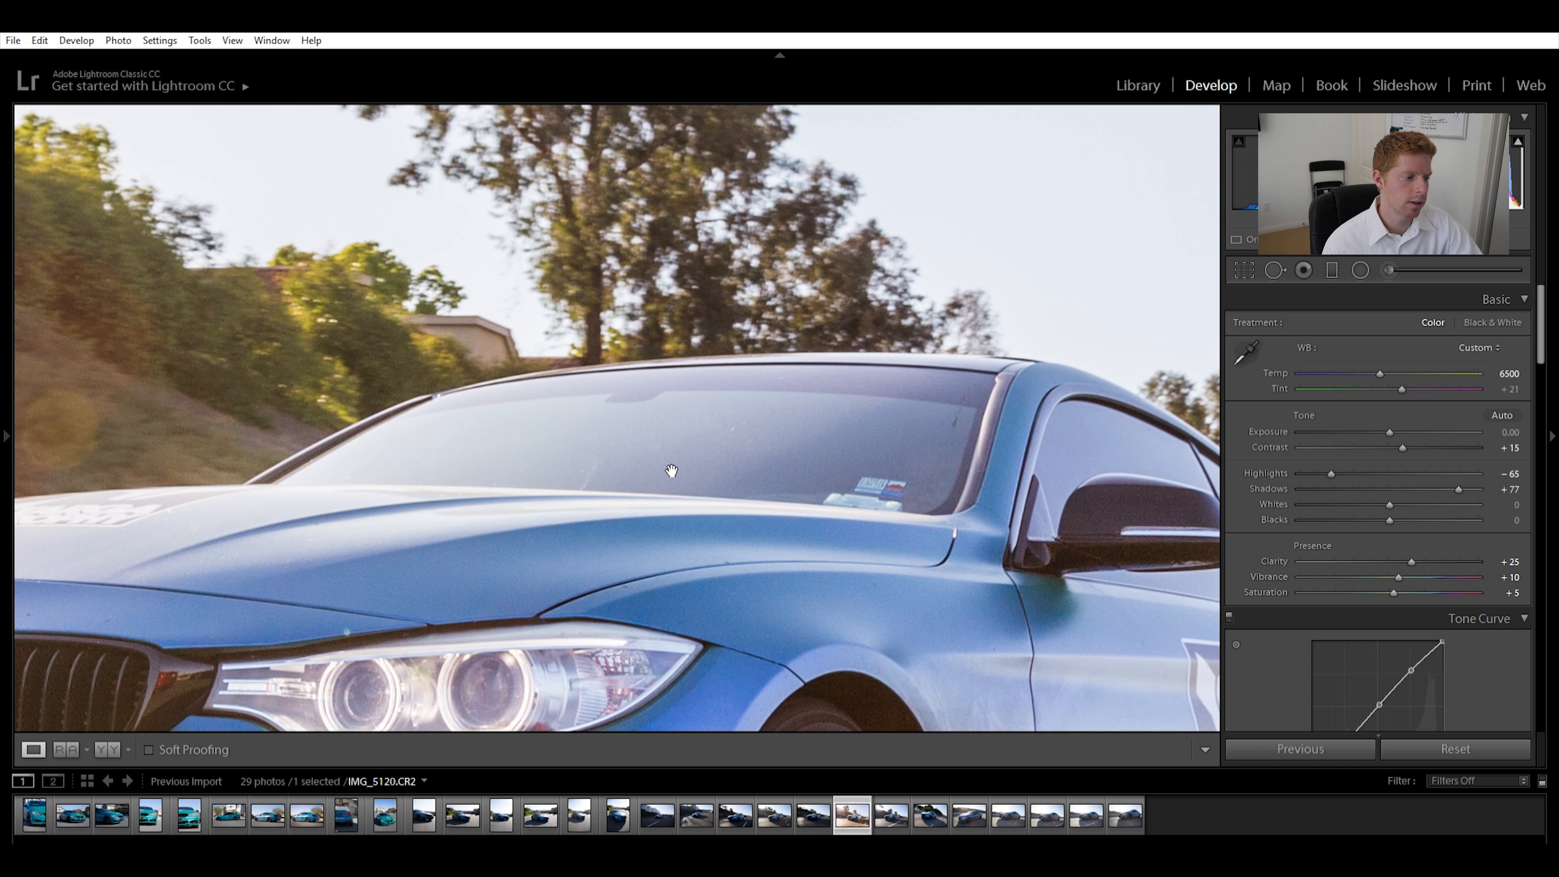
{"action": "left_click", "coordinate": [1437, 269]}
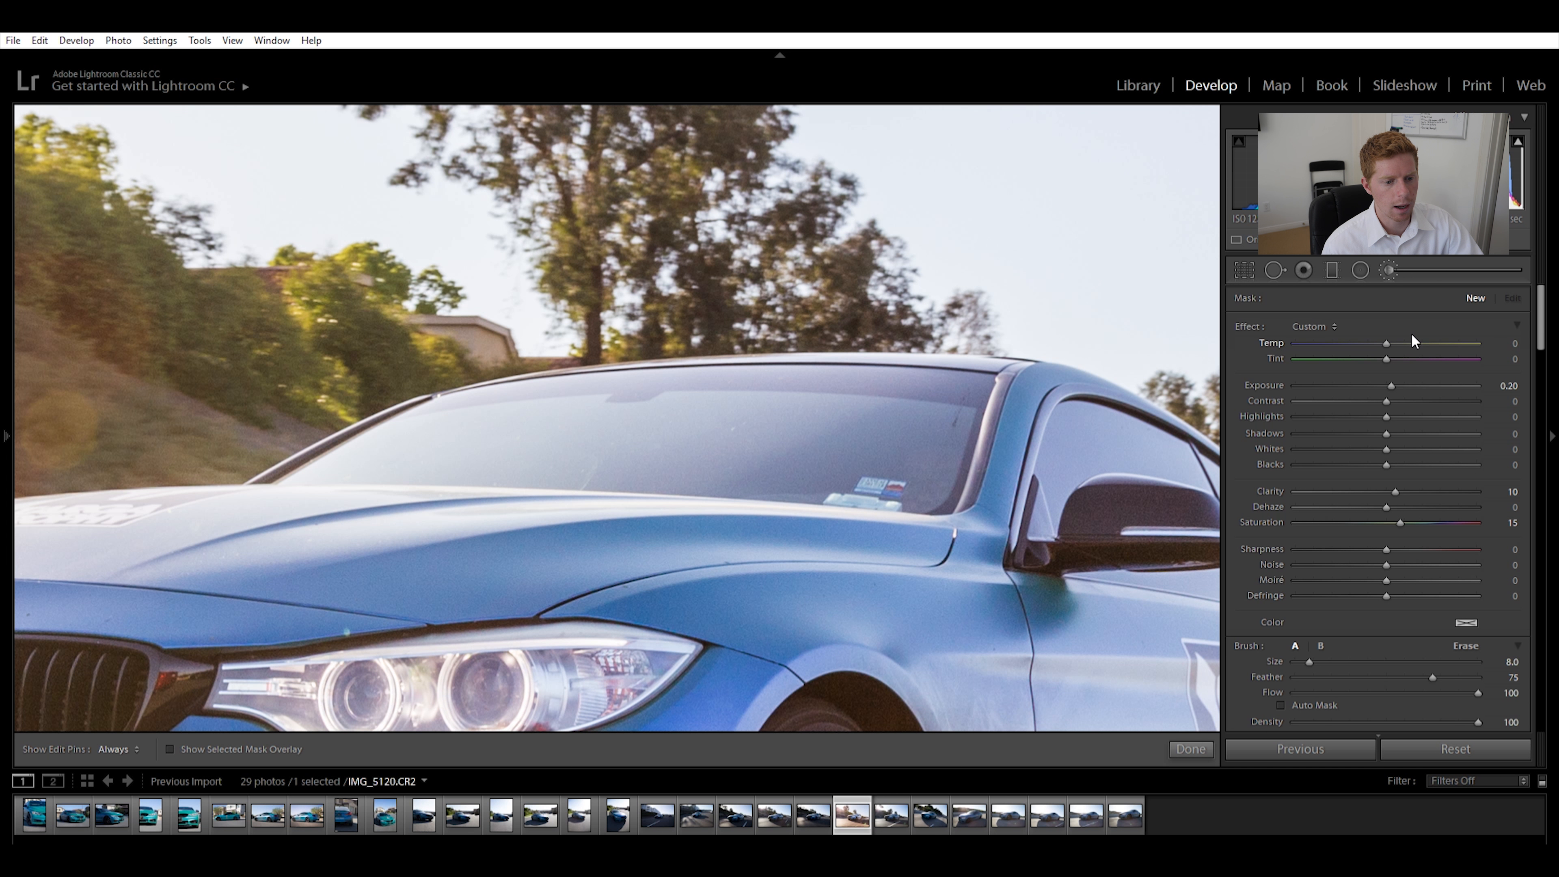
{"action": "double_click", "coordinate": [1251, 325]}
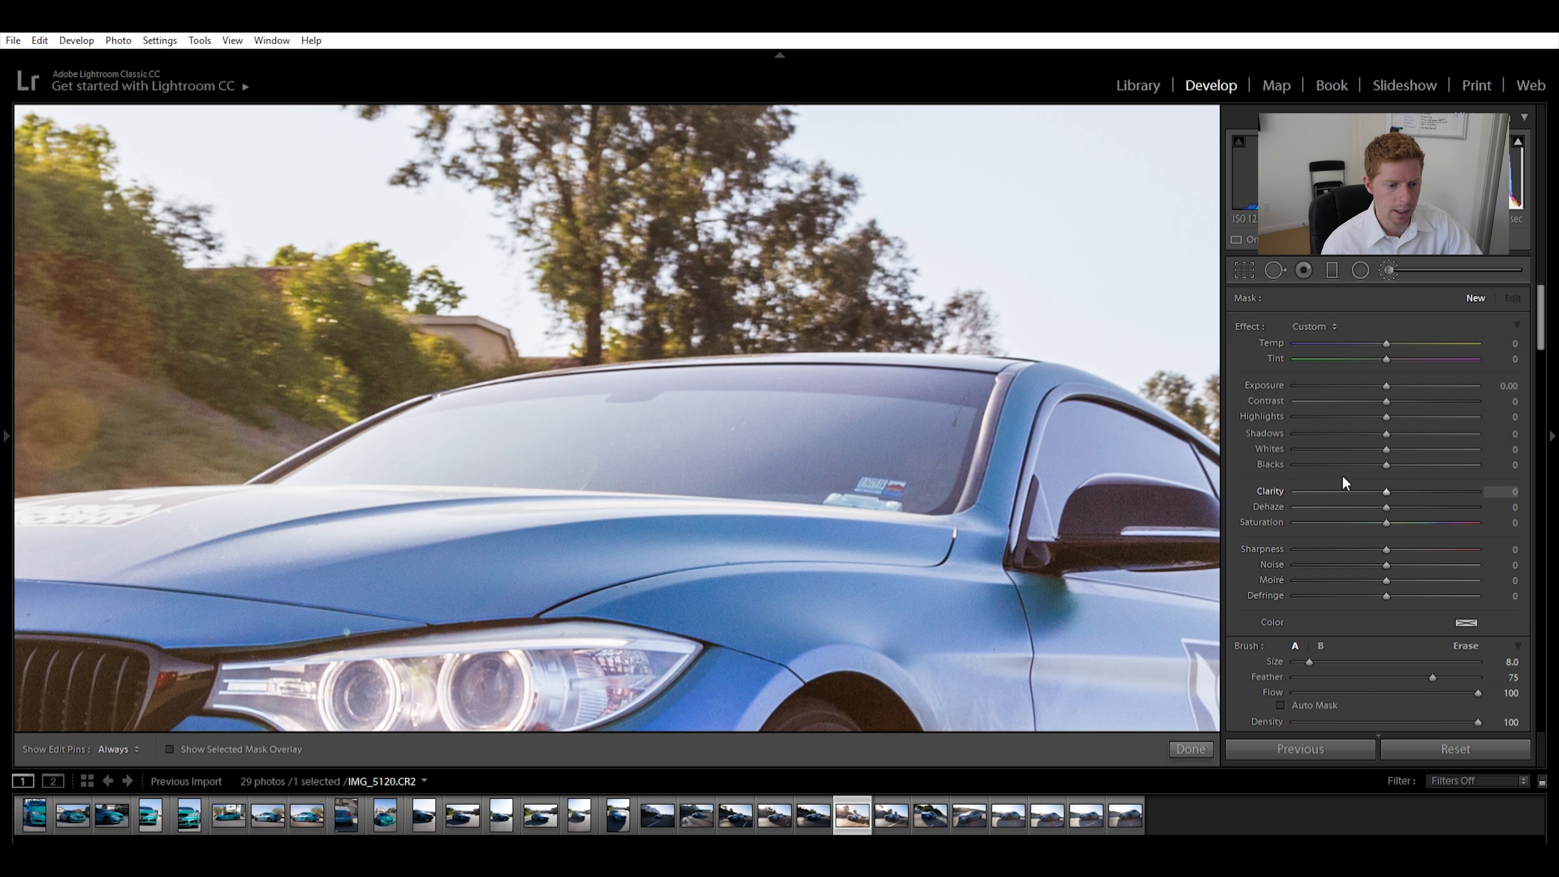
{"action": "left_click", "coordinate": [1378, 370]}
{"action": "type", "text": "- "}
{"action": "type", "text": "0.6"}
{"action": "key", "text": "Return"}
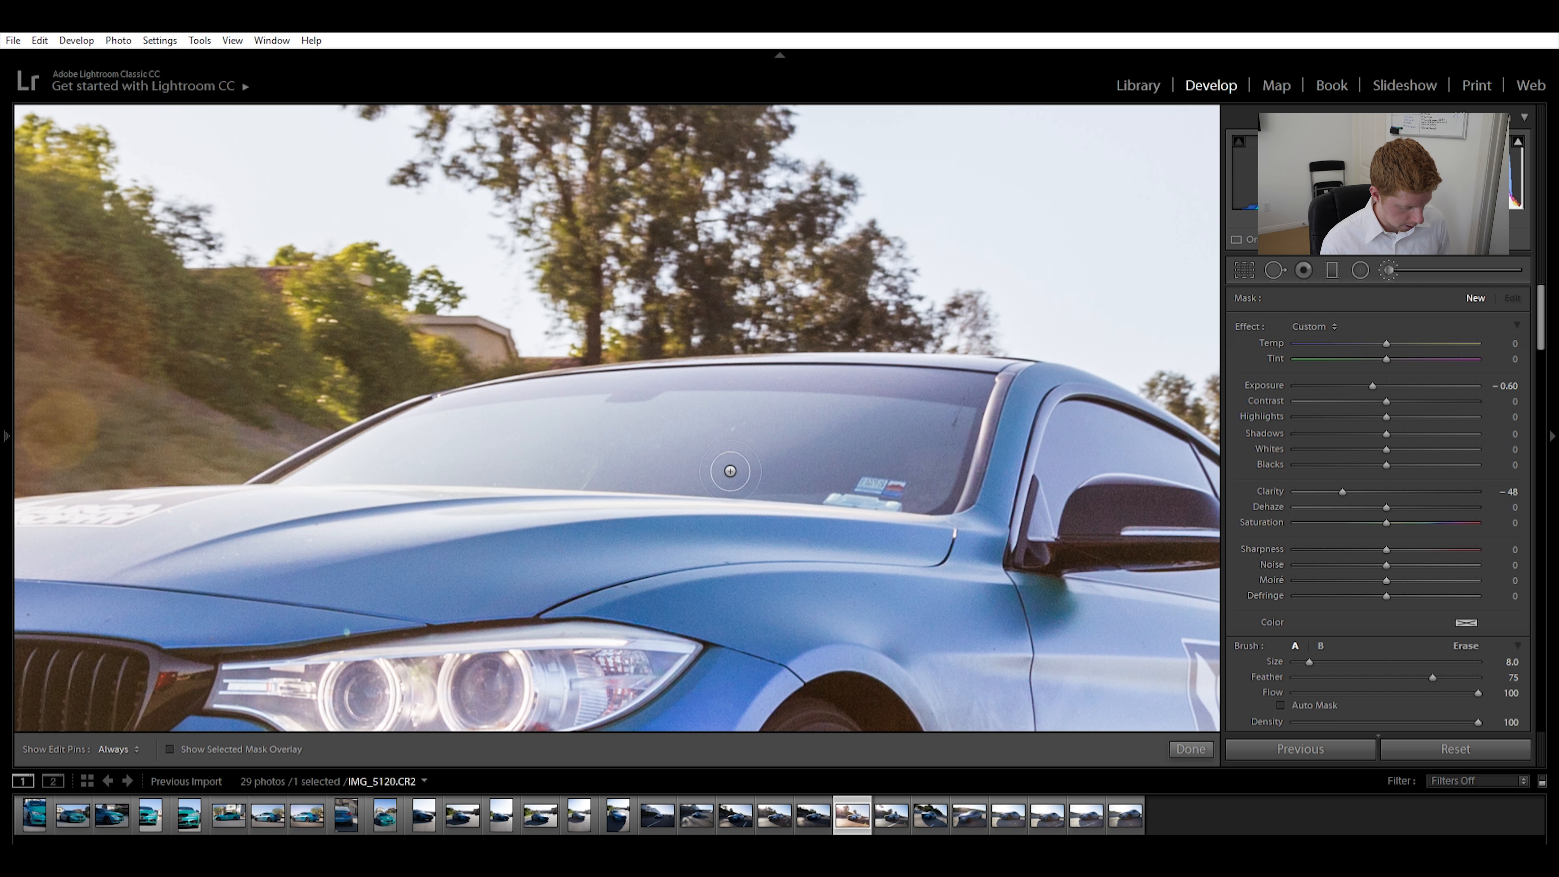
Paint the darkening brush adjustment across the car's windshield
{"action": "key", "text": "h"}
{"action": "mouse_move", "coordinate": [462, 459]}
{"action": "left_mouse_down"}
{"action": "mouse_move", "coordinate": [552, 442]}
{"action": "mouse_move", "coordinate": [877, 445]}
{"action": "mouse_move", "coordinate": [481, 472]}
{"action": "mouse_move", "coordinate": [939, 489]}
{"action": "mouse_move", "coordinate": [346, 494]}
{"action": "mouse_move", "coordinate": [374, 424]}
{"action": "mouse_move", "coordinate": [681, 381]}
{"action": "mouse_move", "coordinate": [970, 406]}
{"action": "mouse_move", "coordinate": [977, 466]}
{"action": "mouse_move", "coordinate": [973, 450]}
{"action": "mouse_move", "coordinate": [542, 451]}
{"action": "mouse_move", "coordinate": [915, 438]}
{"action": "mouse_move", "coordinate": [893, 425]}
{"action": "left_mouse_up"}
{"action": "key", "text": "z"}
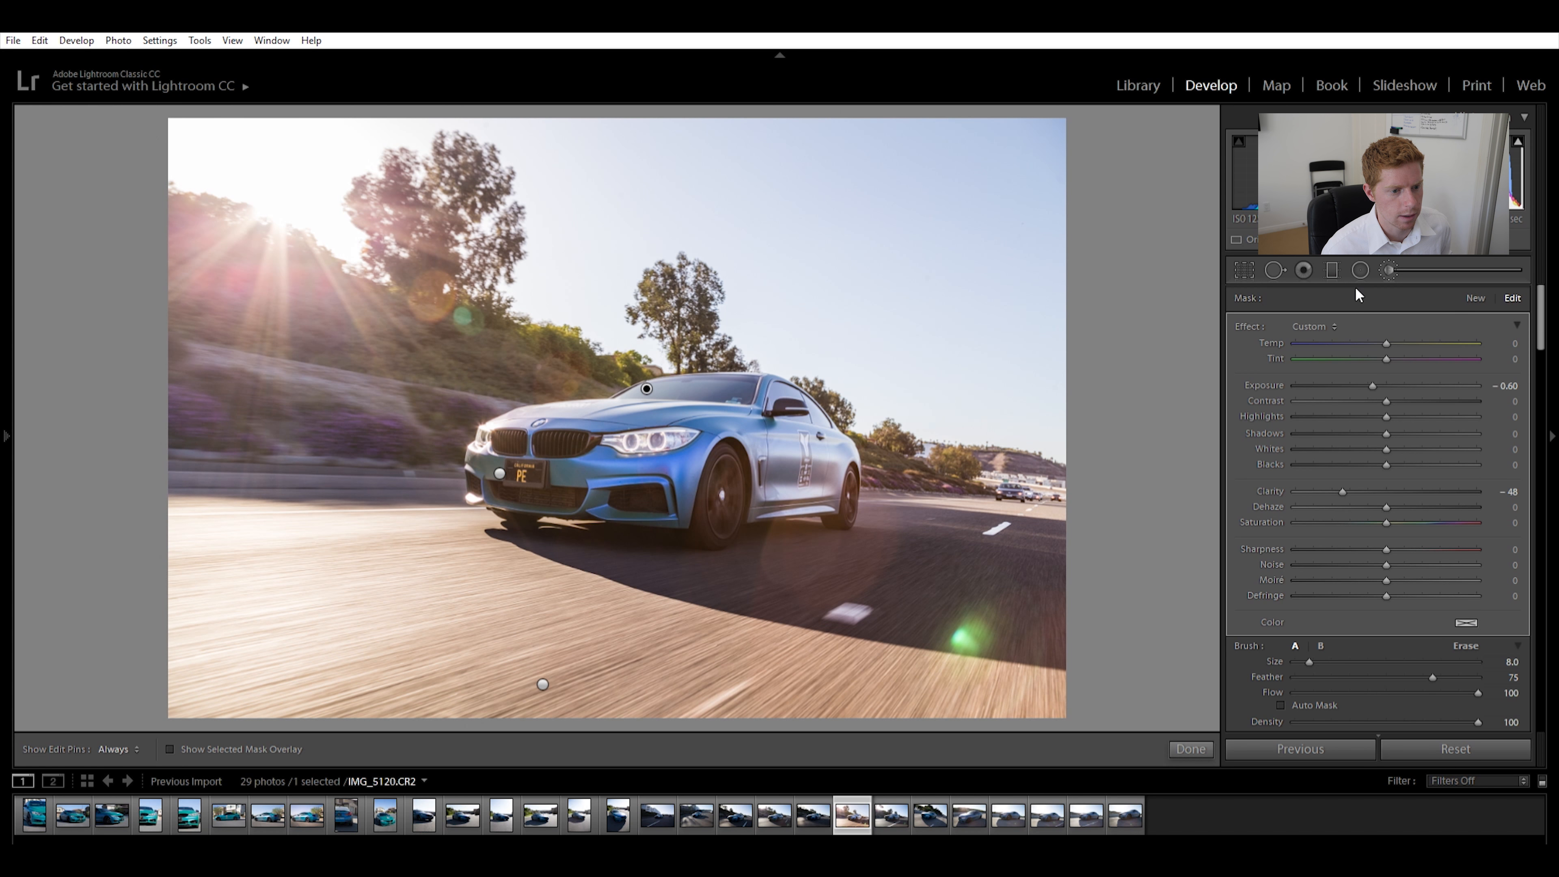
Compare the photo with the brush adjustments off and on, delete the windshield brush adjustment, and close the Adjustment Brush
{"action": "scroll", "coordinate": [1541, 341], "scroll_direction": "down", "scroll_amount": 4}
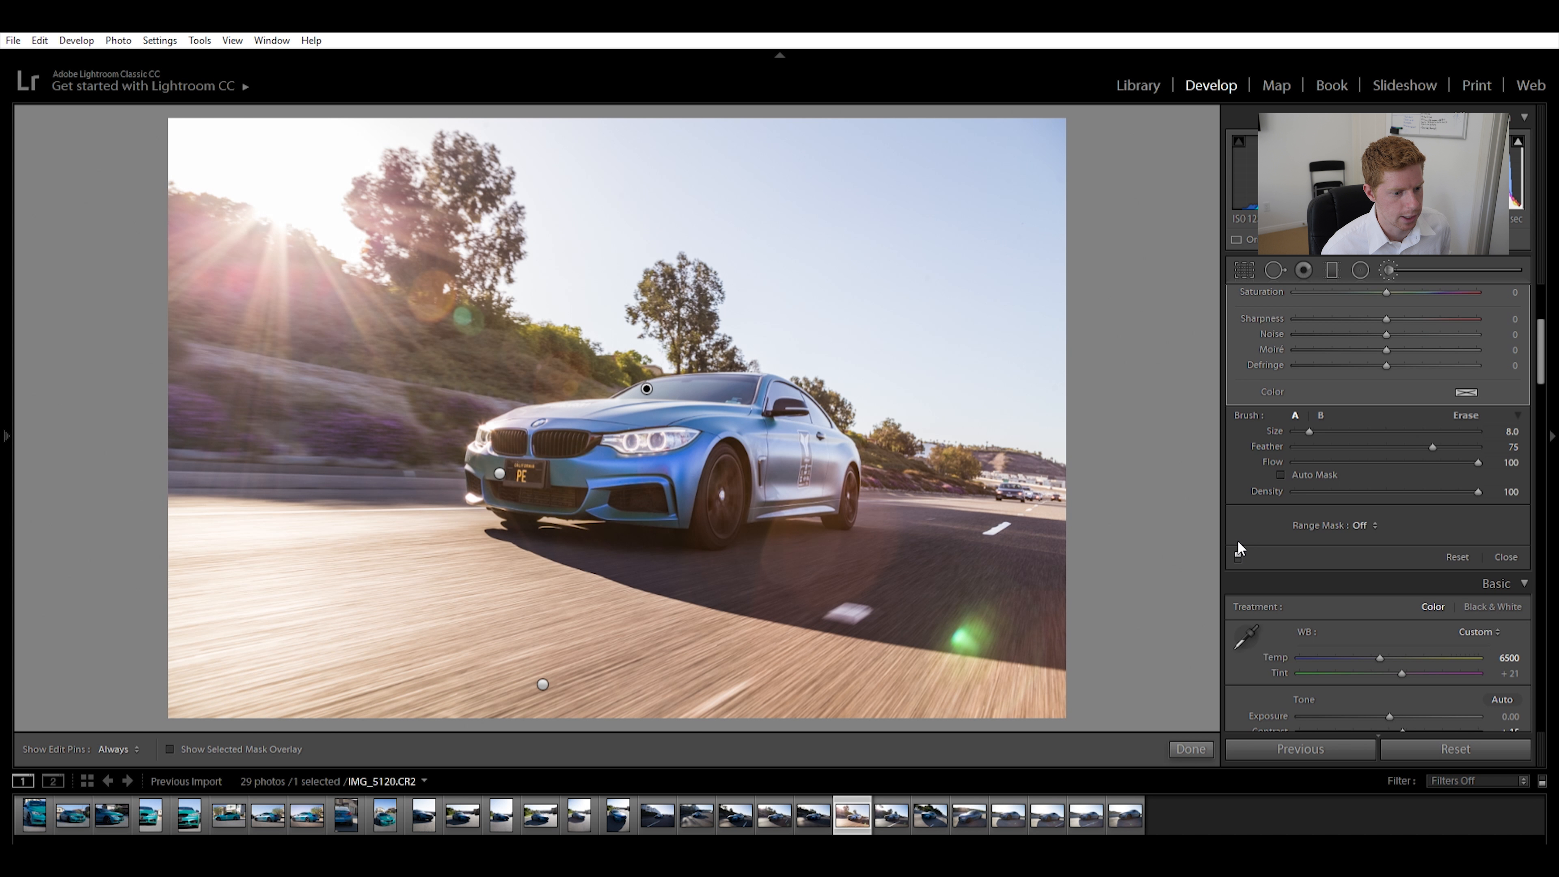
{"action": "left_click", "coordinate": [1239, 549]}
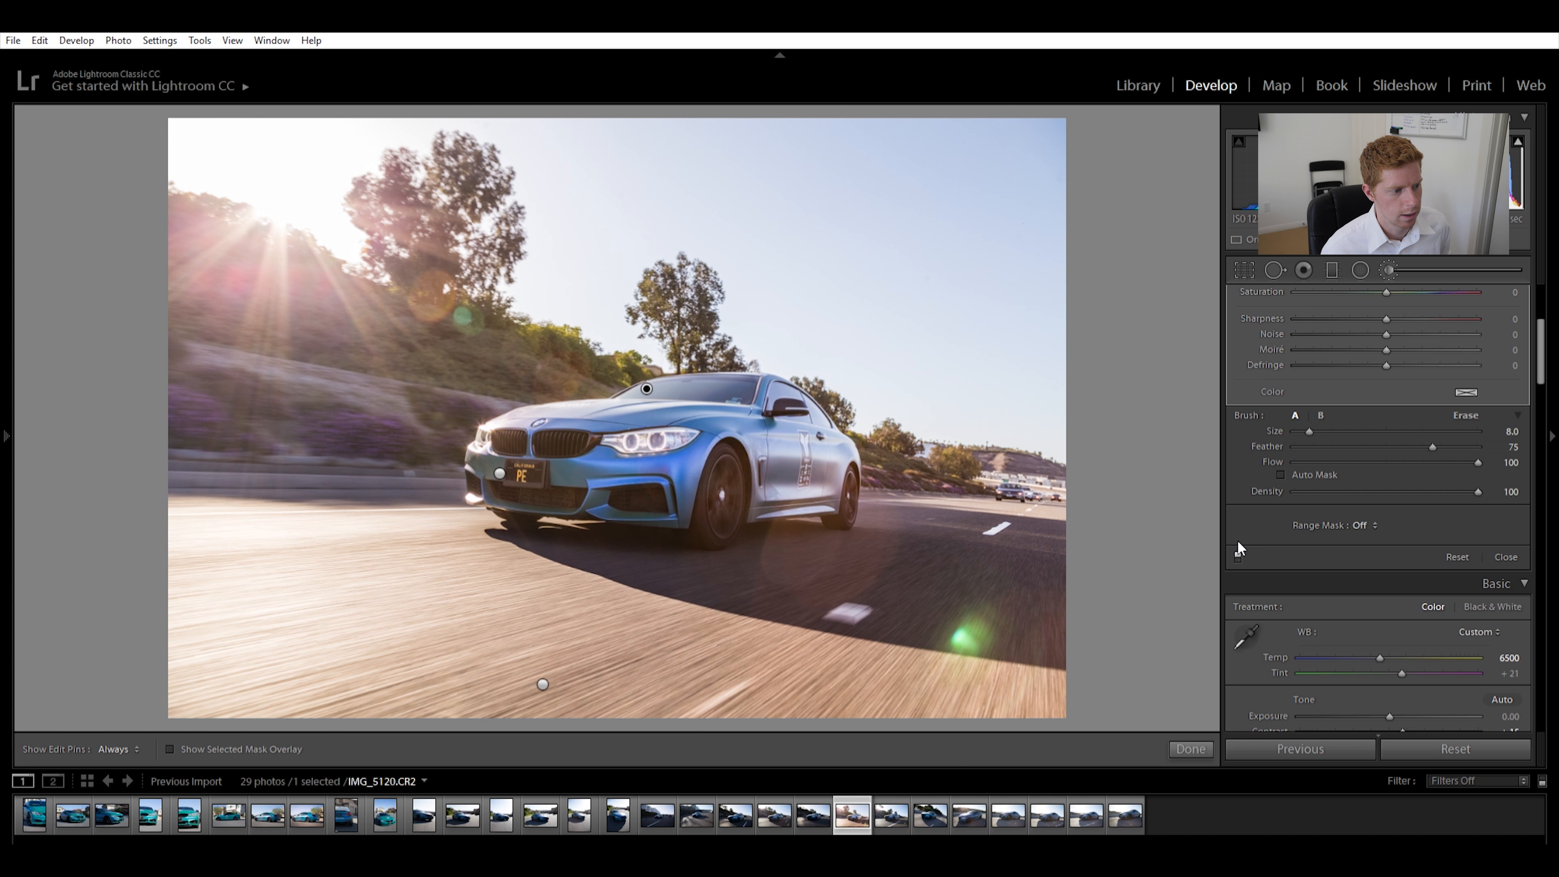
{"action": "left_click", "coordinate": [1239, 550]}
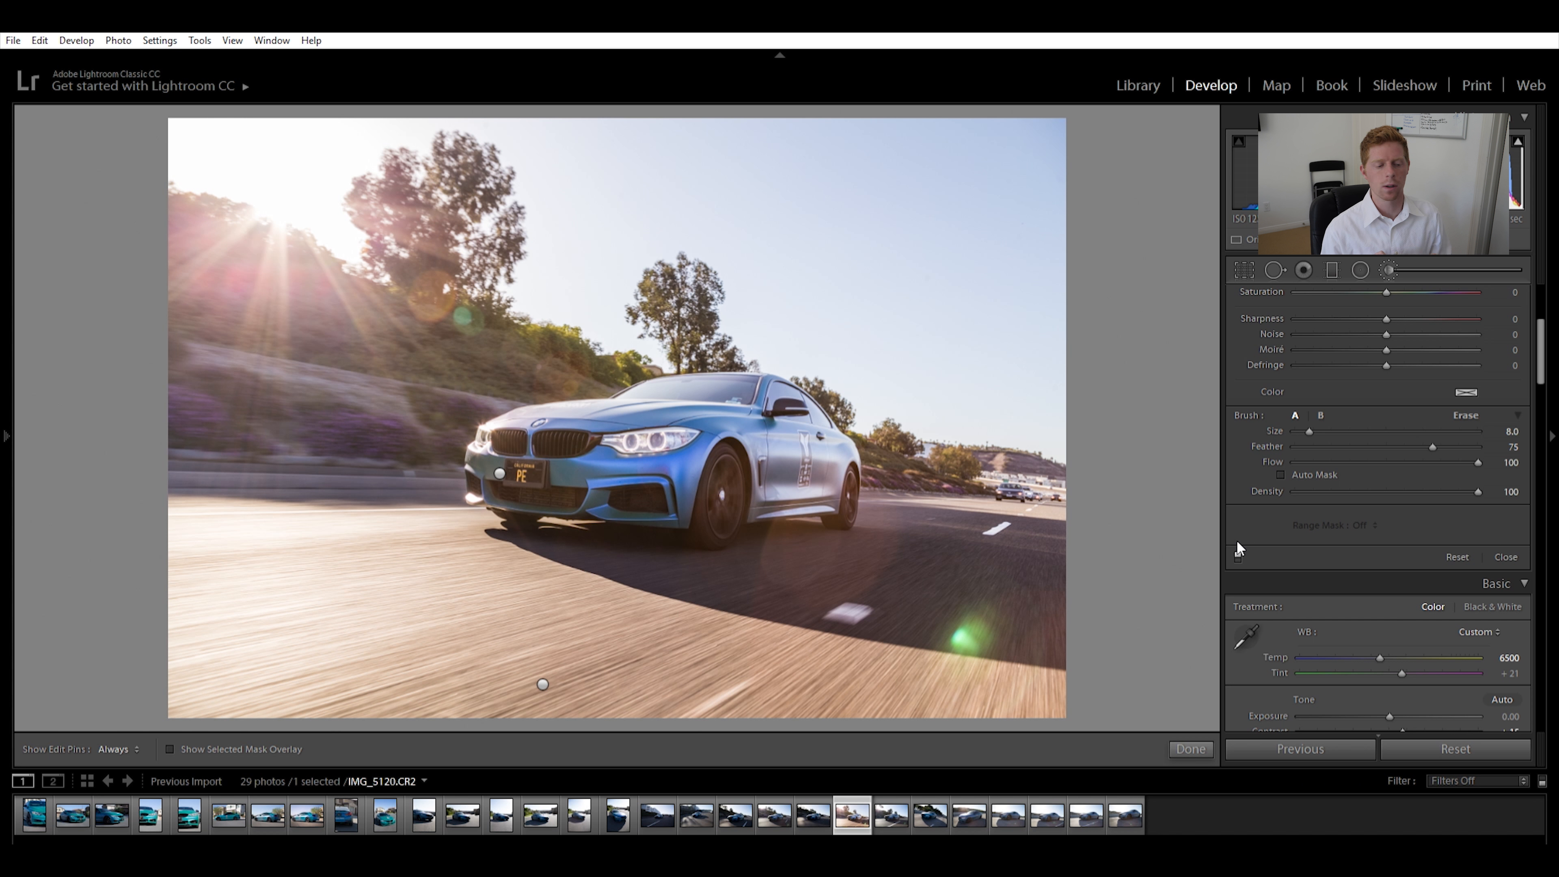
{"action": "left_click", "coordinate": [1392, 269]}
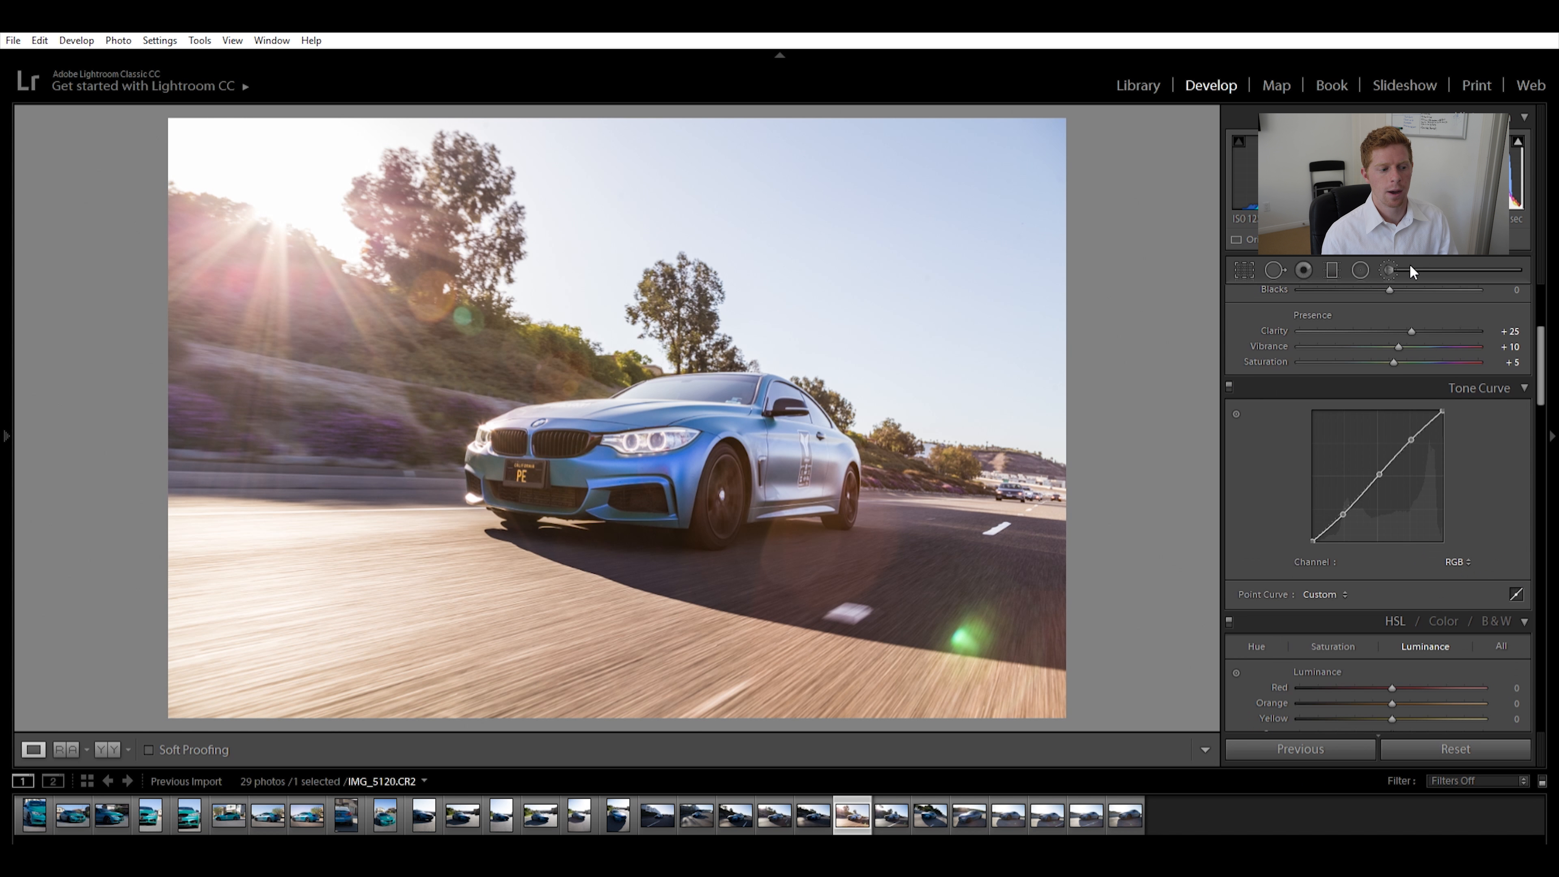
Inspect the car's windshield, hood, mirror and door up close, and return to the full-photo view
{"action": "left_click", "coordinate": [702, 402]}
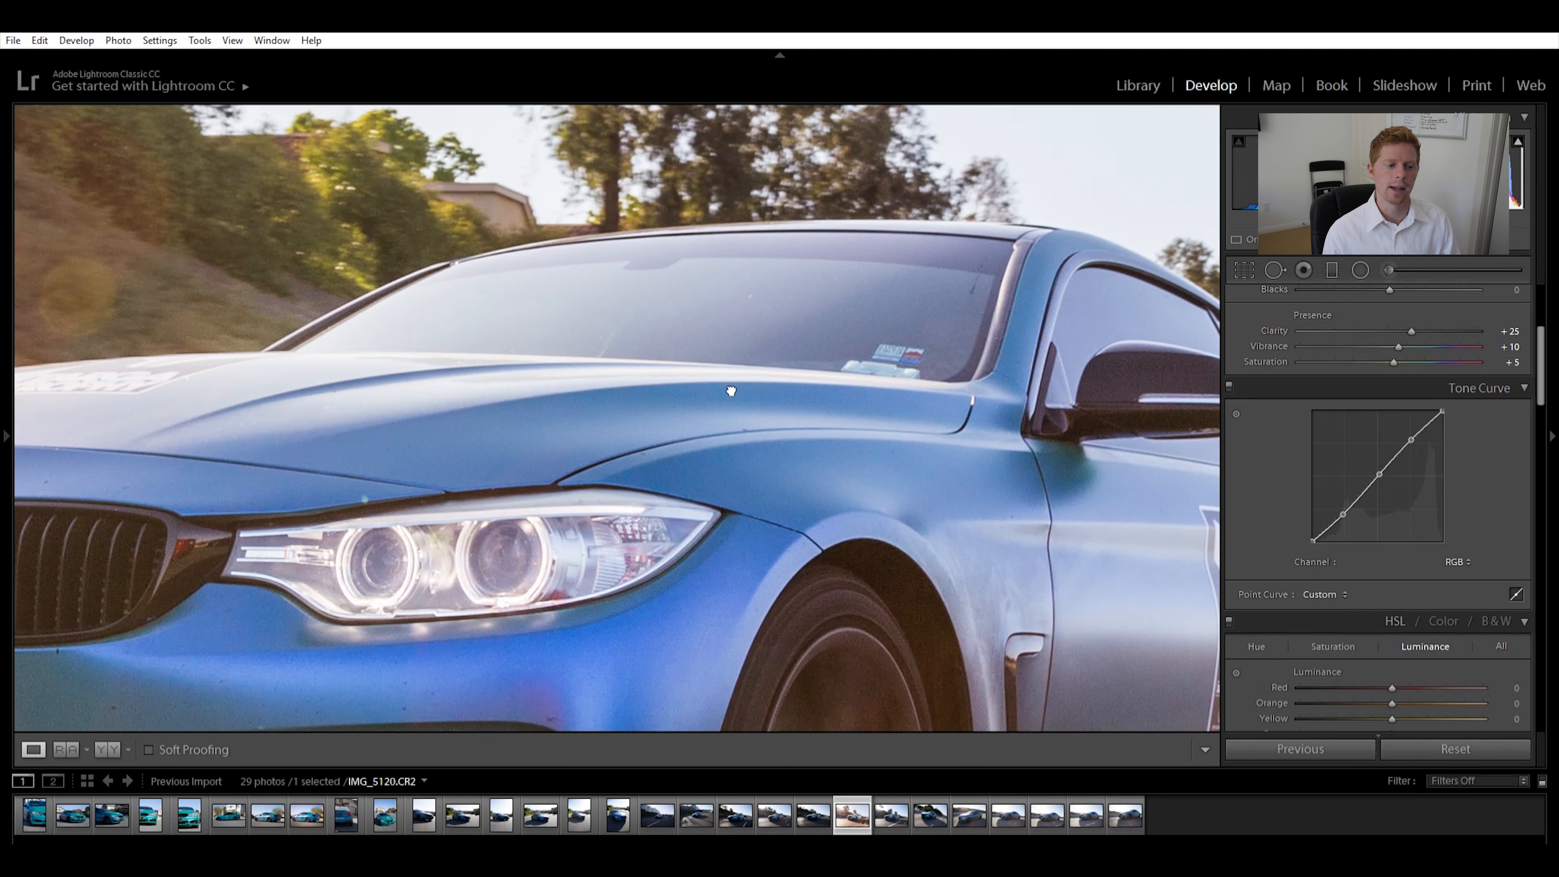
{"action": "left_click_drag", "start_coordinate": [750, 384], "coordinate": [666, 422]}
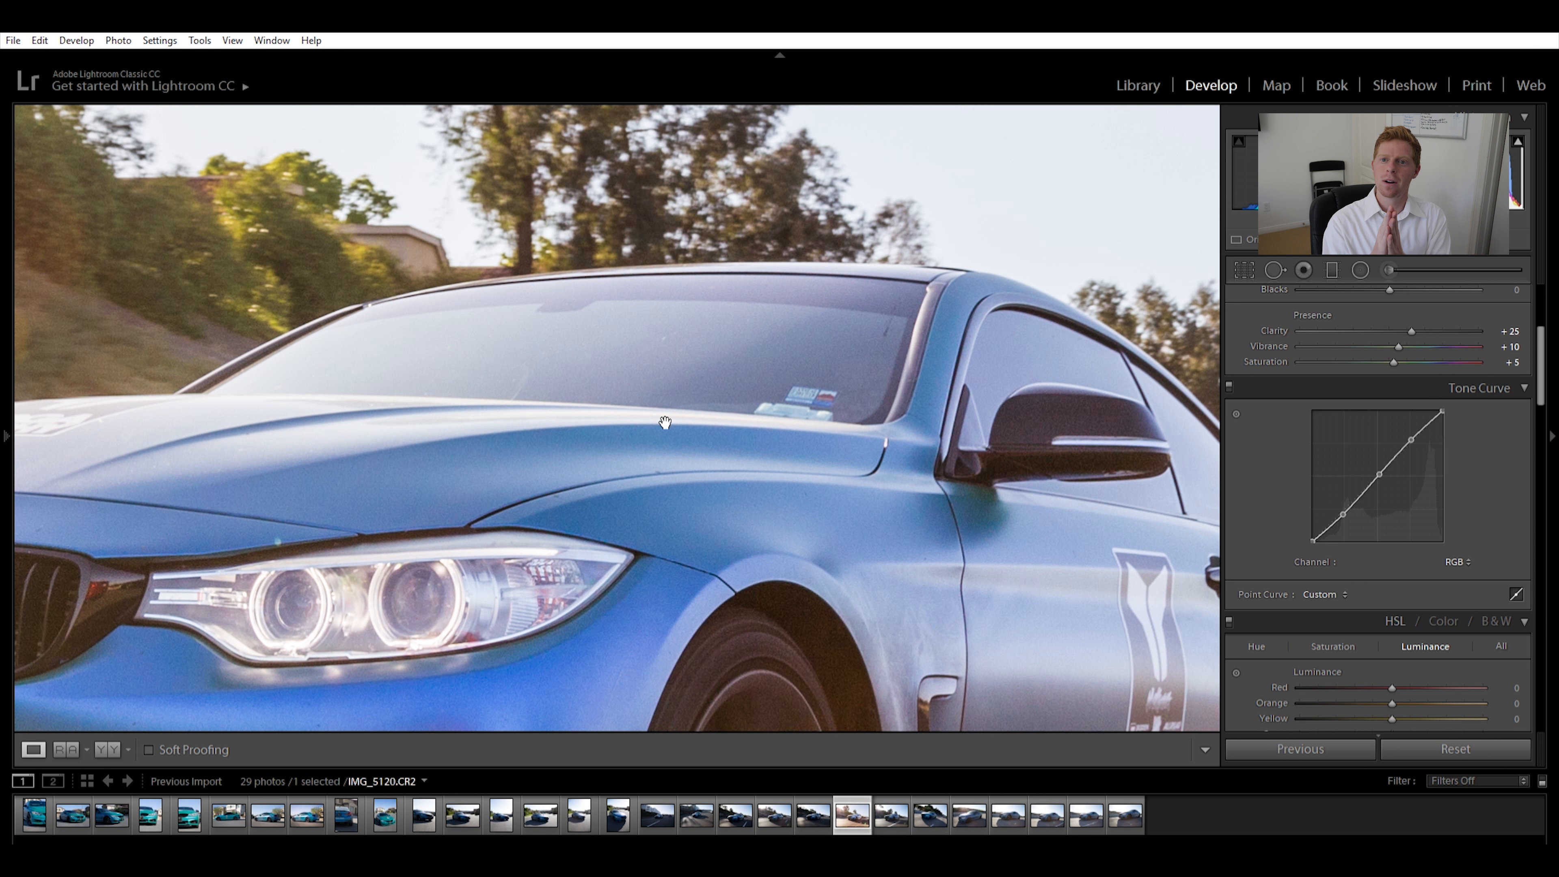
{"action": "left_click_drag", "start_coordinate": [821, 453], "coordinate": [537, 414]}
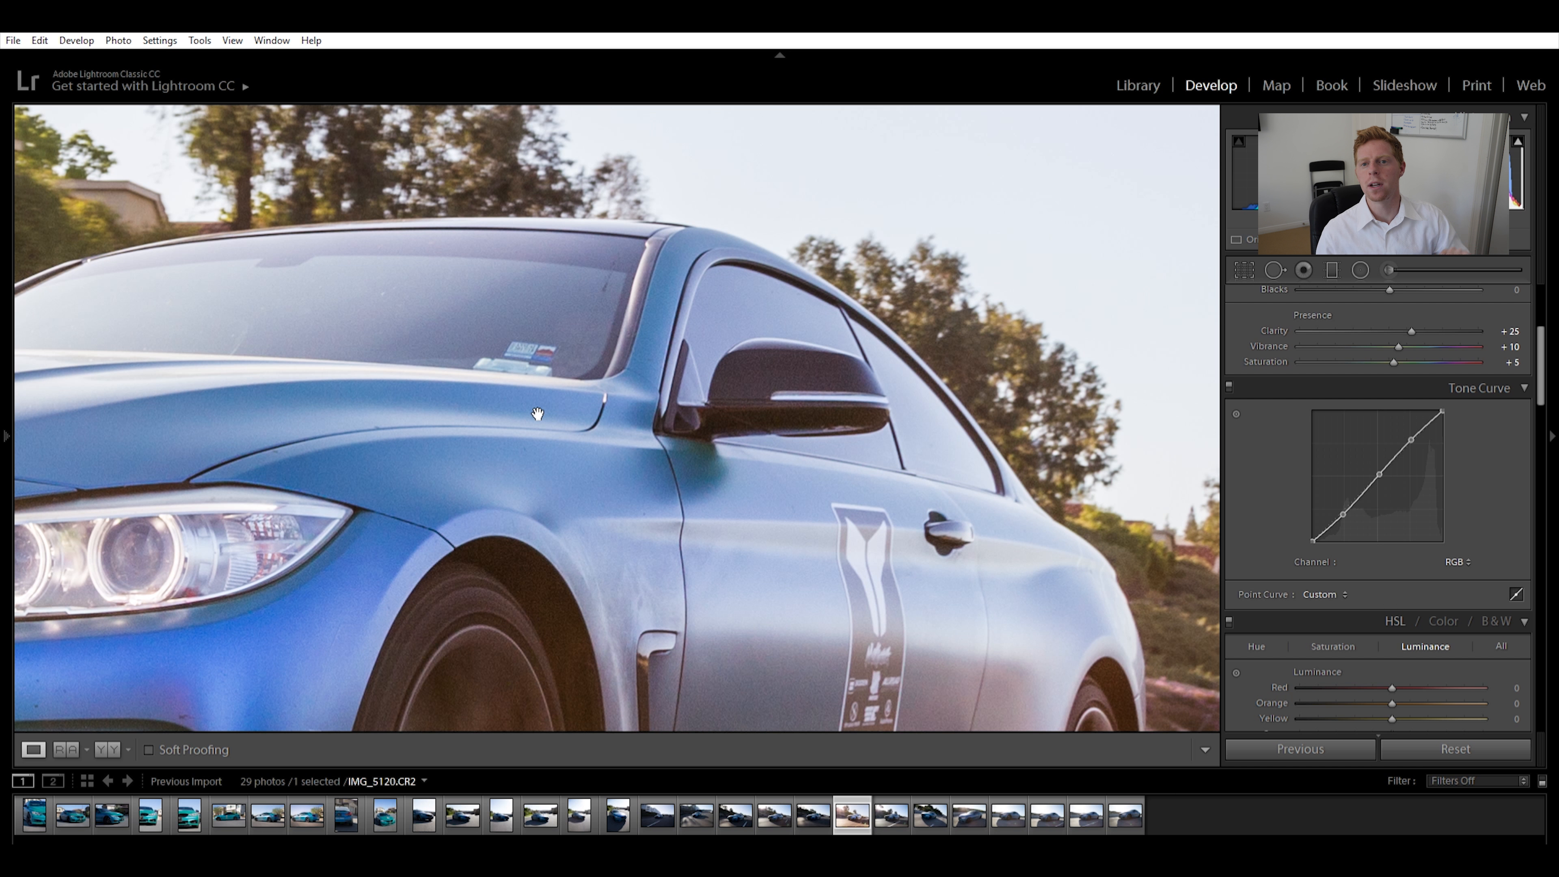
{"action": "left_click", "coordinate": [557, 405]}
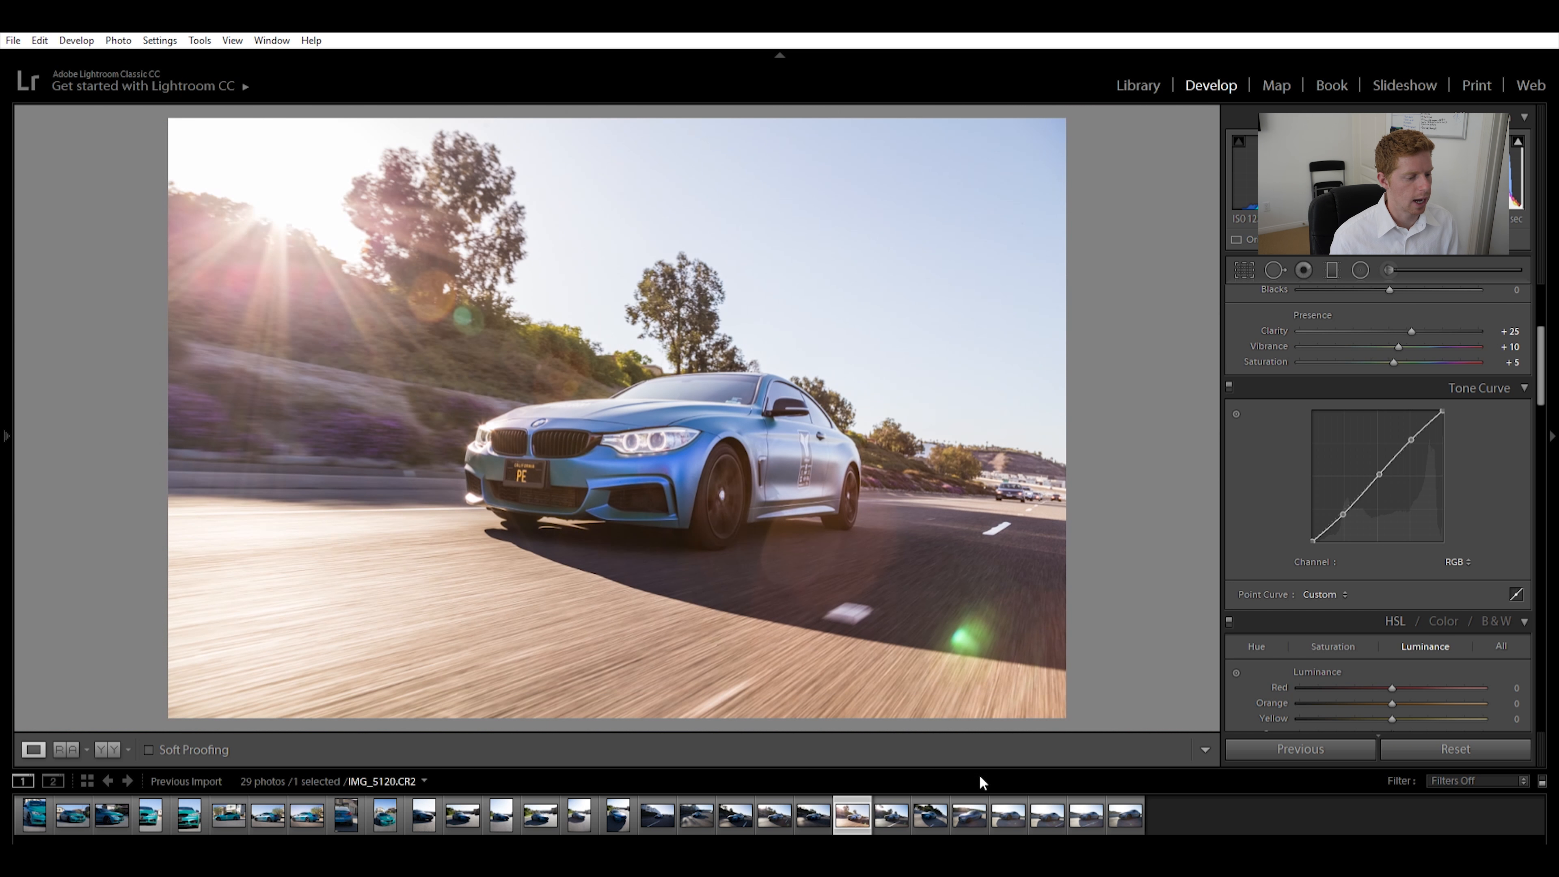